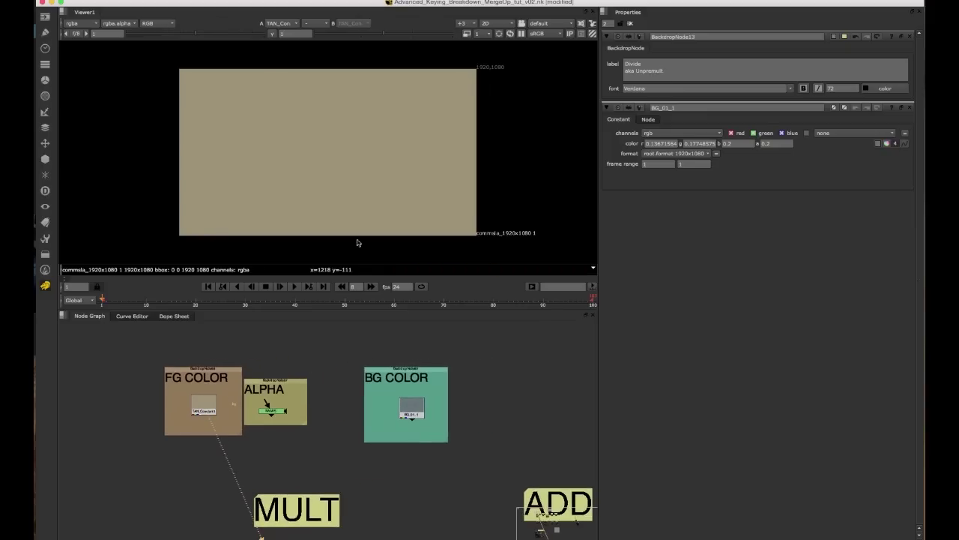
Compare the BG COLOR constant with the FG COLOR constant in the viewer, finishing on the BG COLOR constant
left_click(421, 412)
key("1")
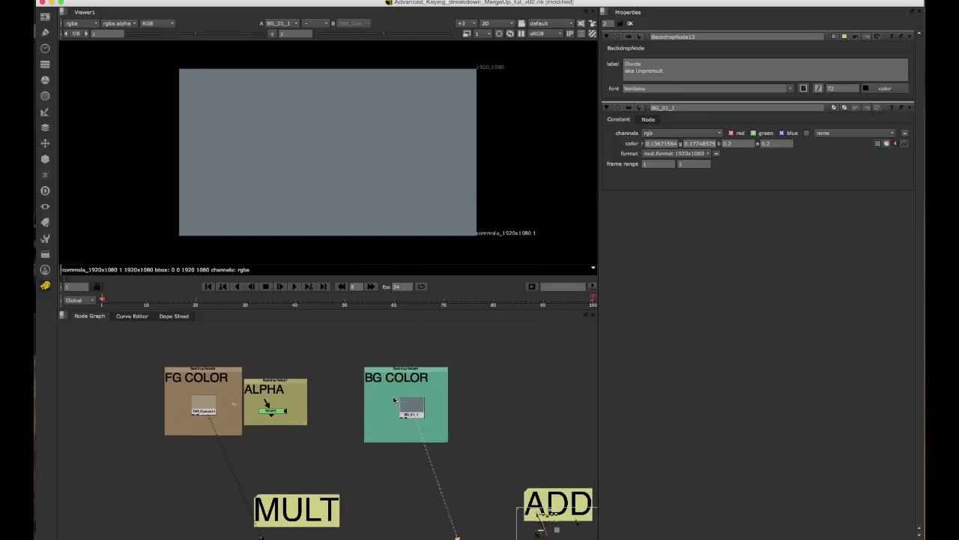
left_click(204, 409)
key("1")
left_click(413, 409)
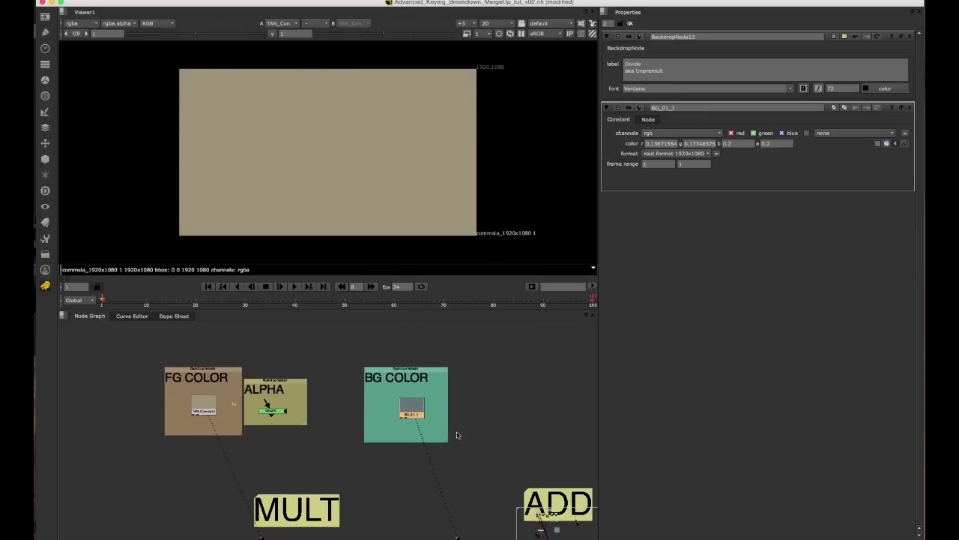
key("1")
Display the ALPHA ramp in the viewer, followed by the FG COLOR constant
scroll(270, 407, "up", 3)
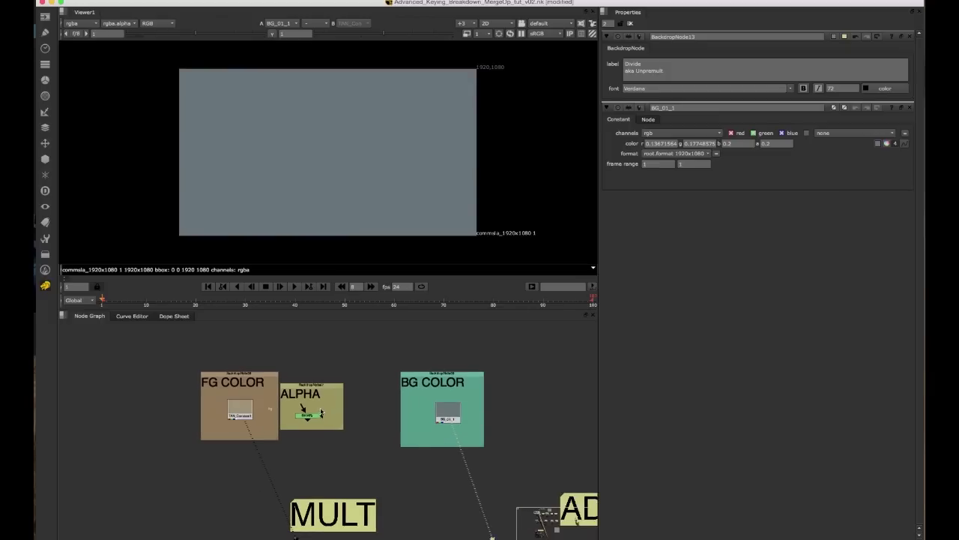
left_click(304, 414)
key("1")
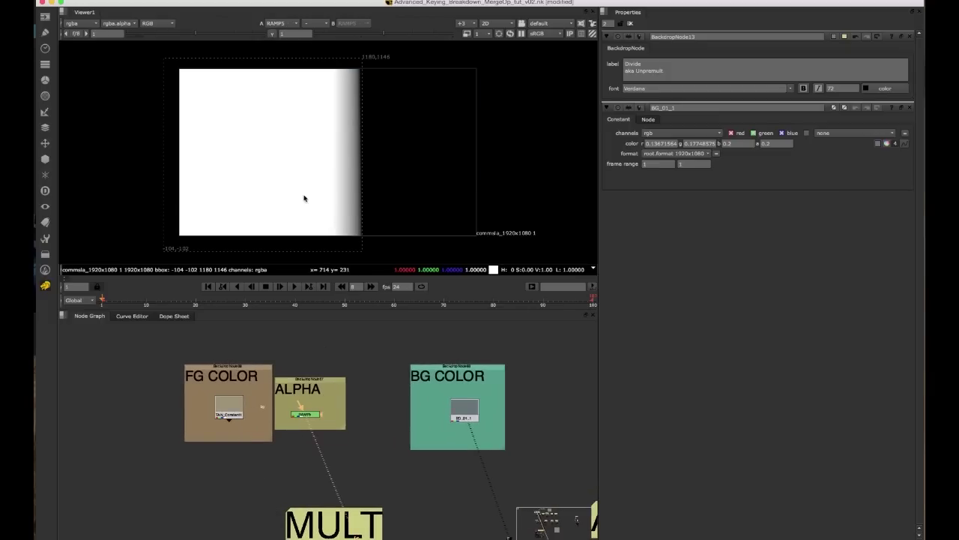
left_click(229, 411)
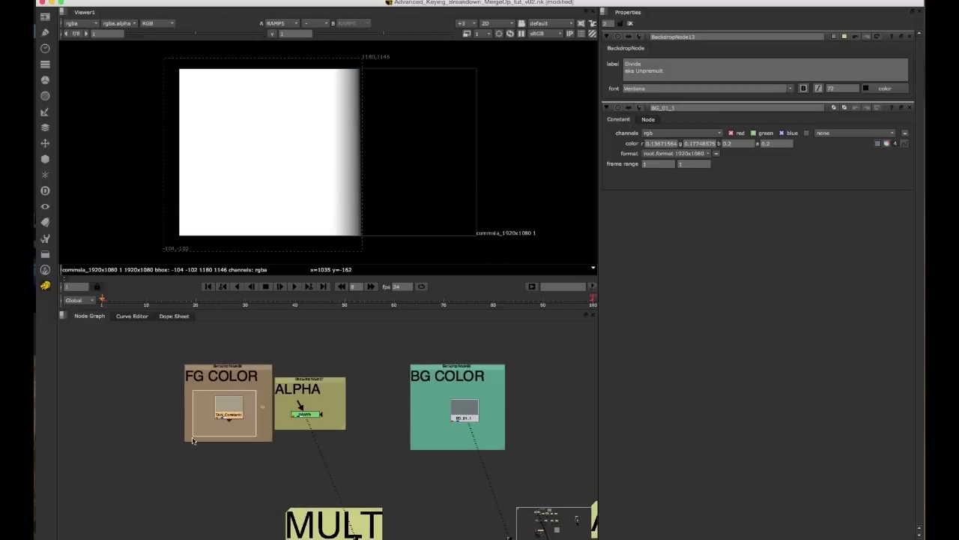
key("1")
Survey the node graph from the FG COLOR, ALPHA and BG COLOR sources down to the Multiply example
scroll(255, 447, "up", 2)
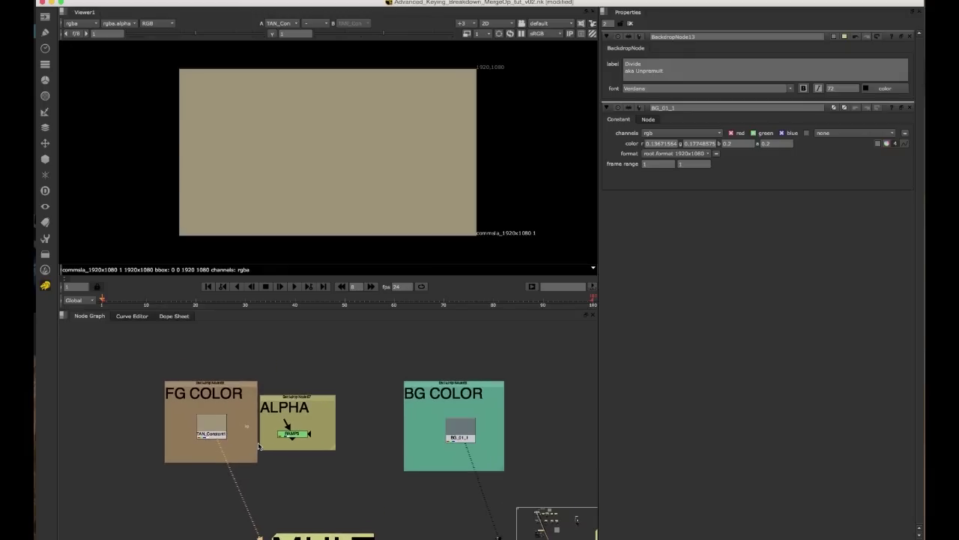
scroll(349, 422, "down", 3)
left_click_drag(133, 358, 442, 474)
left_click(442, 474)
middle_click_drag(293, 404, 309, 361)
scroll(311, 367, "down", 4)
middle_click_drag(409, 423, 391, 436)
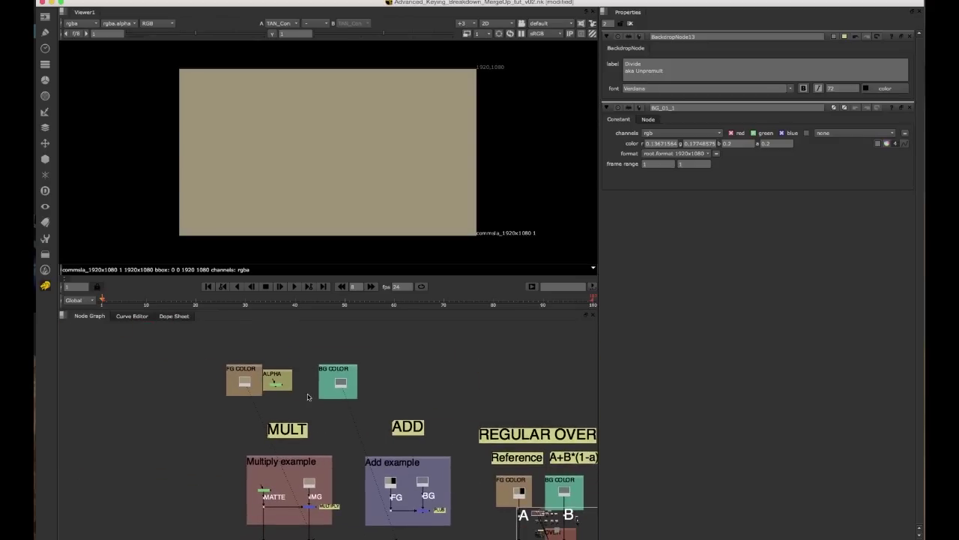
scroll(307, 396, "up", 2)
scroll(322, 396, "down", 1)
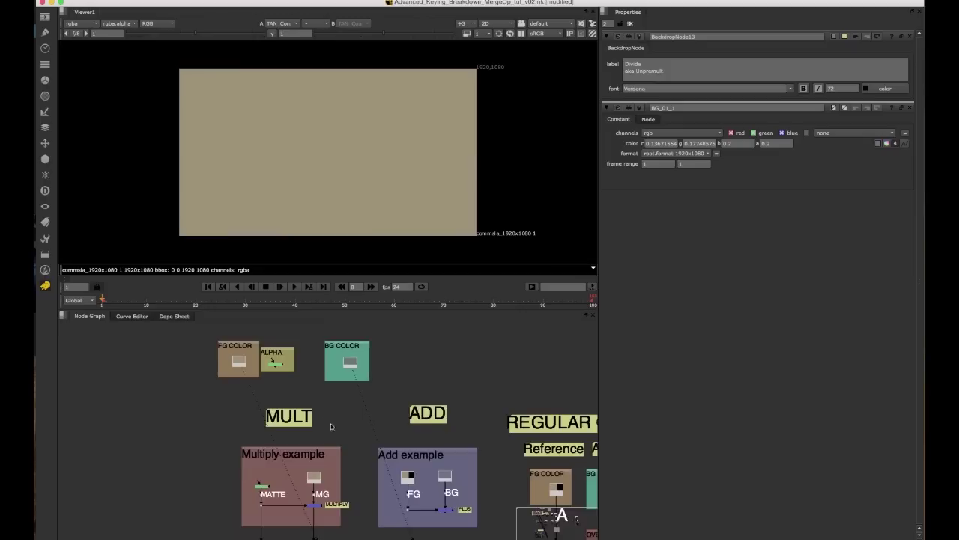
middle_click_drag(332, 426, 345, 400)
scroll(338, 437, "up", 2)
scroll(338, 403, "up", 1)
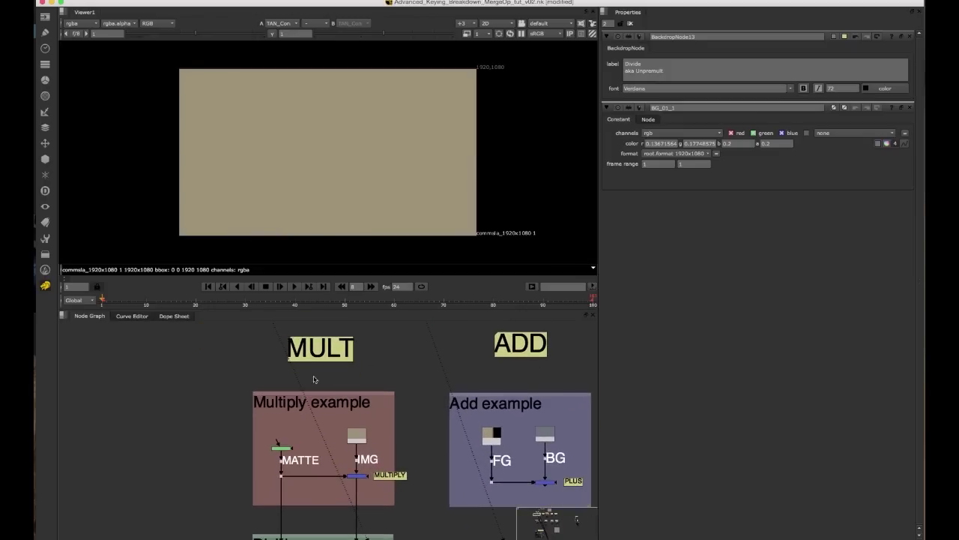
scroll(346, 446, "up", 1)
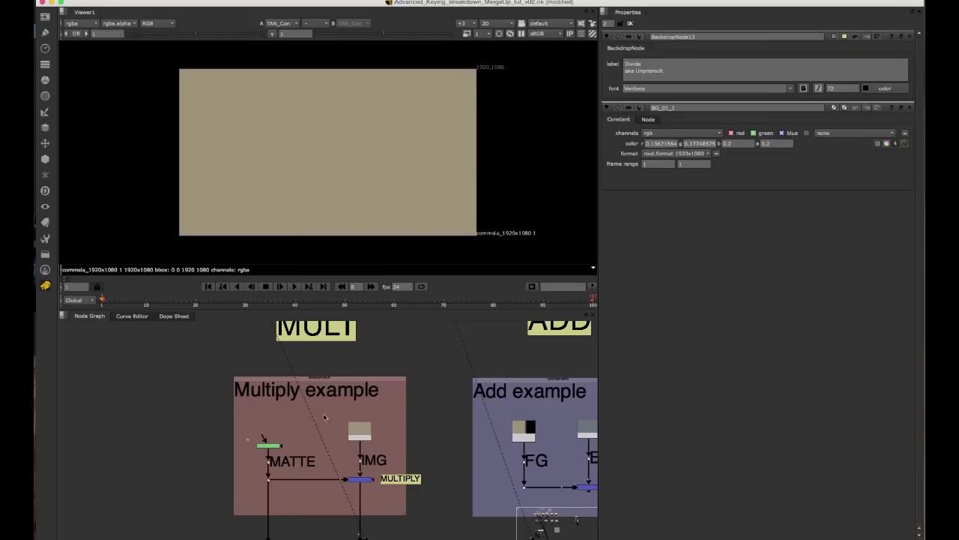
scroll(366, 457, "up", 4)
Display the Multiply example's MATTE ramp in the viewer, followed by its IMG constant
left_click(352, 457)
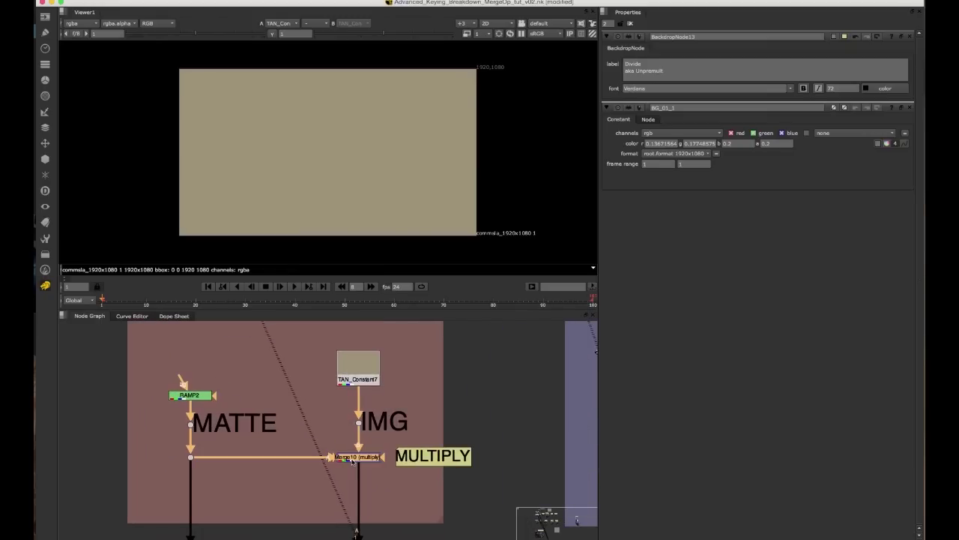
middle_click_drag(272, 384, 327, 424)
left_click_drag(305, 402, 202, 444)
key("1")
scroll(316, 173, "down", 1)
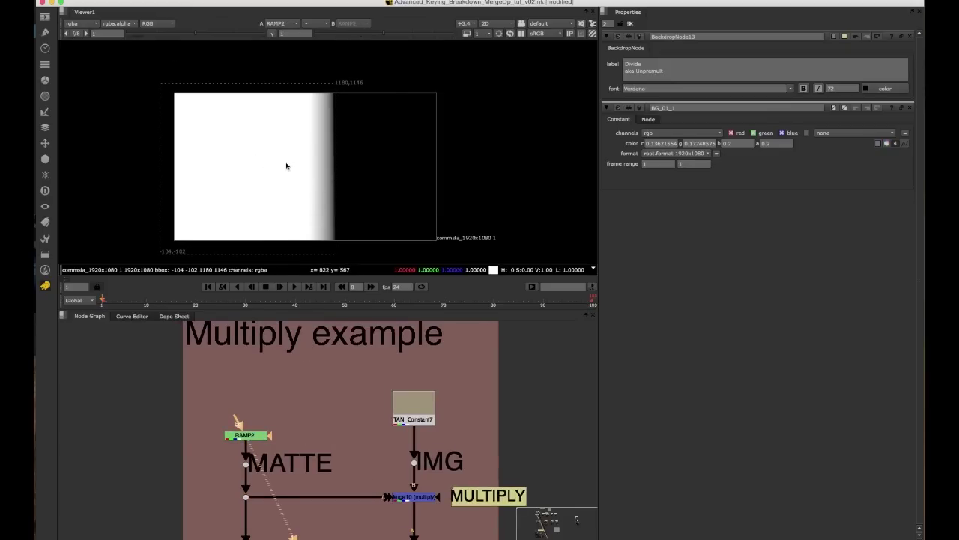
left_click_drag(436, 387, 377, 408)
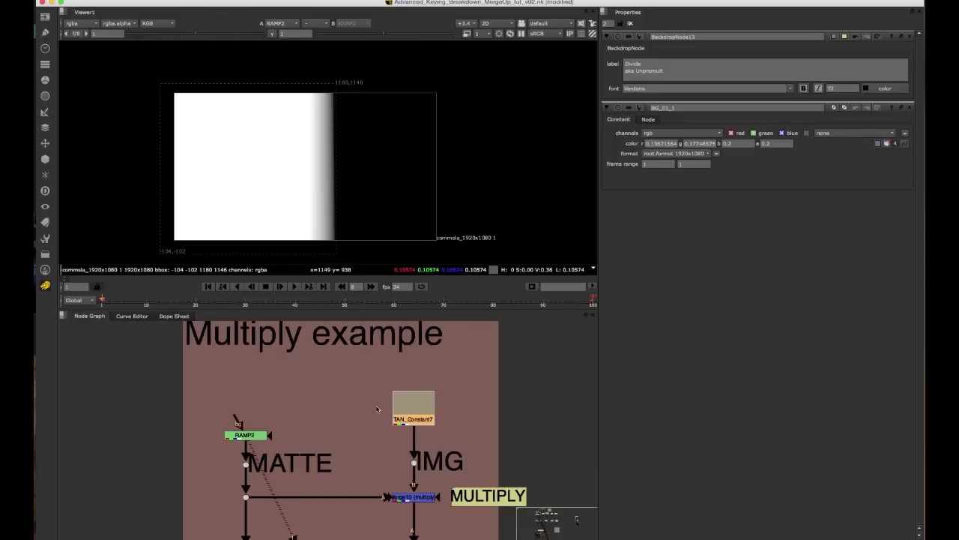
key("1")
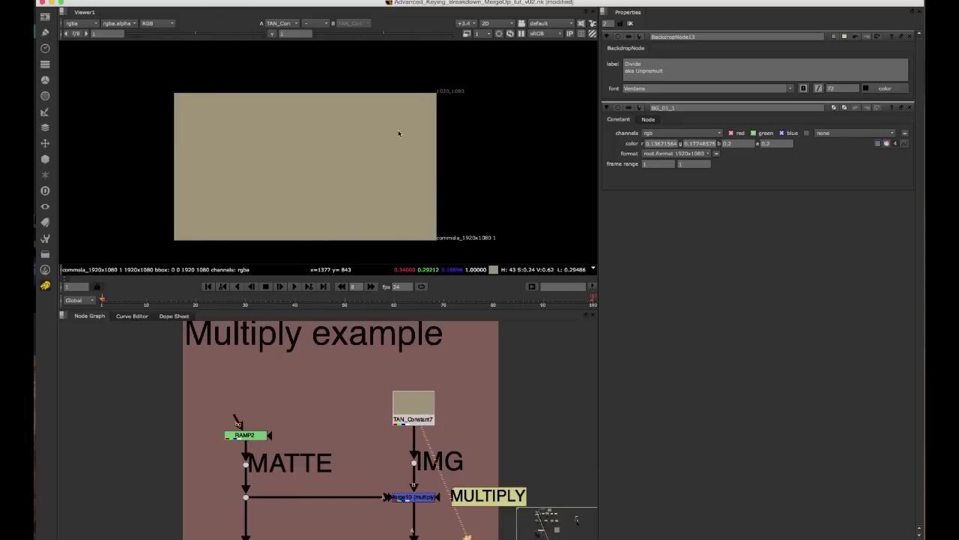
Display the result of the multiply merge in the Multiply example
scroll(315, 425, "down", 2)
left_click(362, 464)
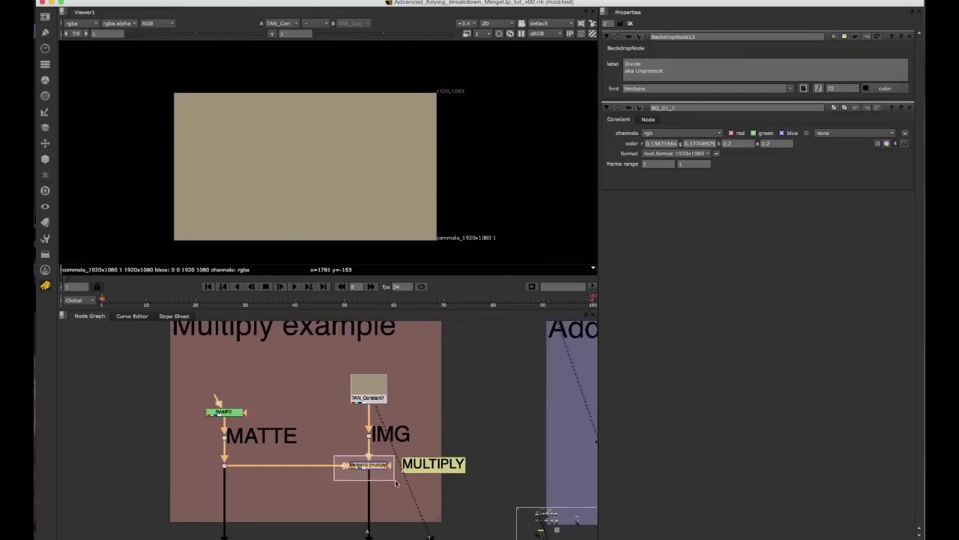
key("1")
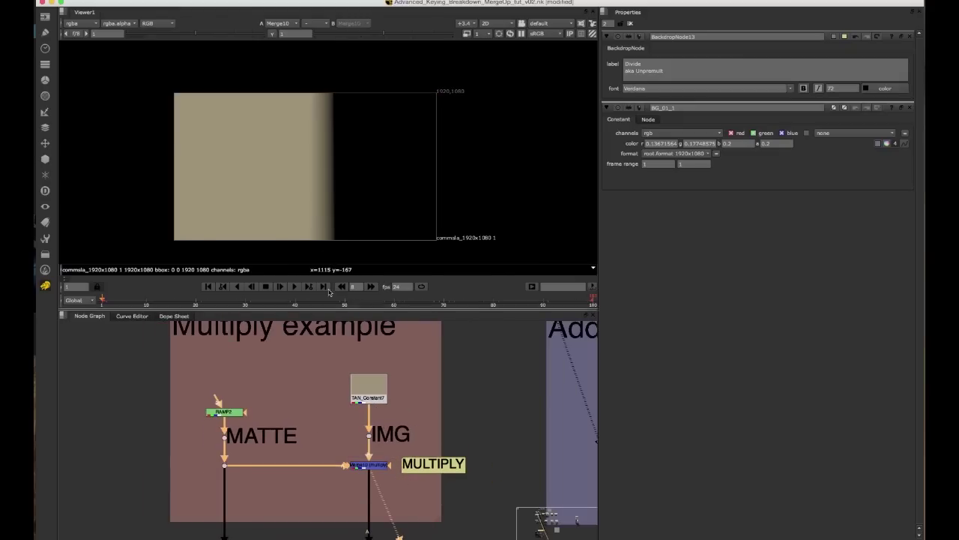
scroll(341, 200, "up", 2)
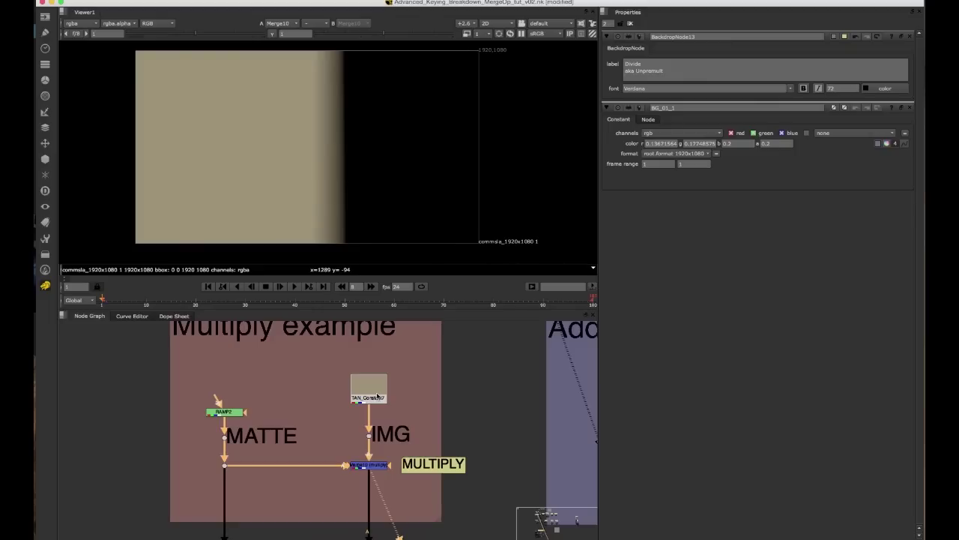
Compare the matte feeding the multiply merge with the merge result, and sample pixels in the result
left_click(224, 465)
key("1")
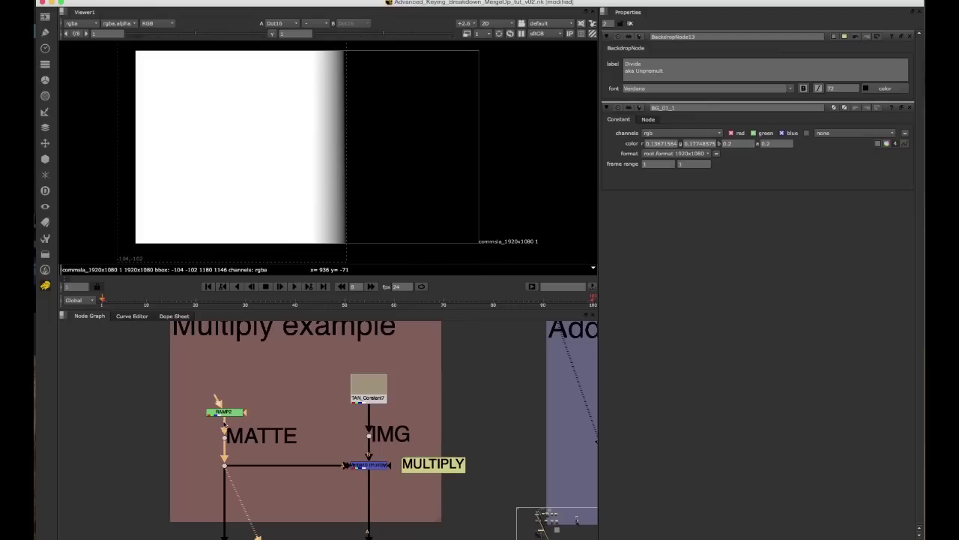
left_click(366, 466)
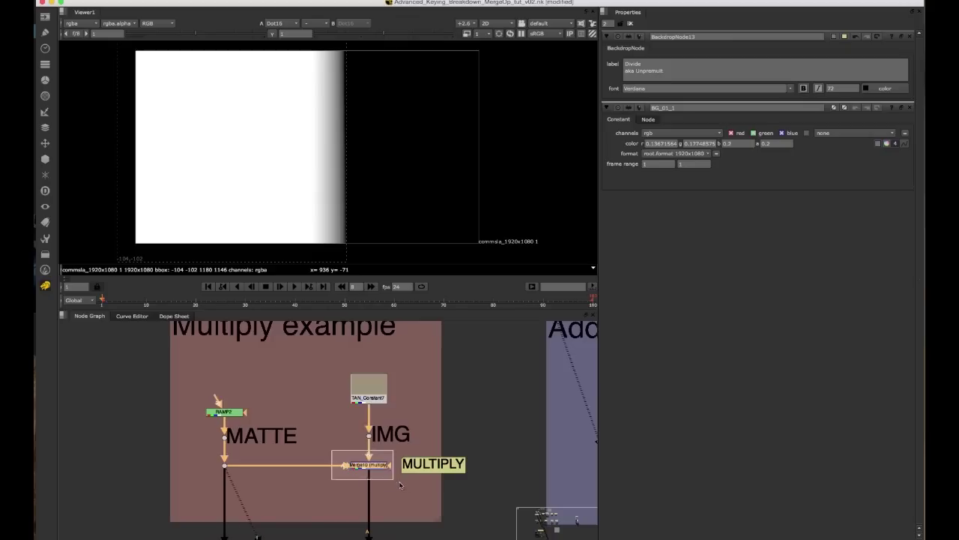
key("1")
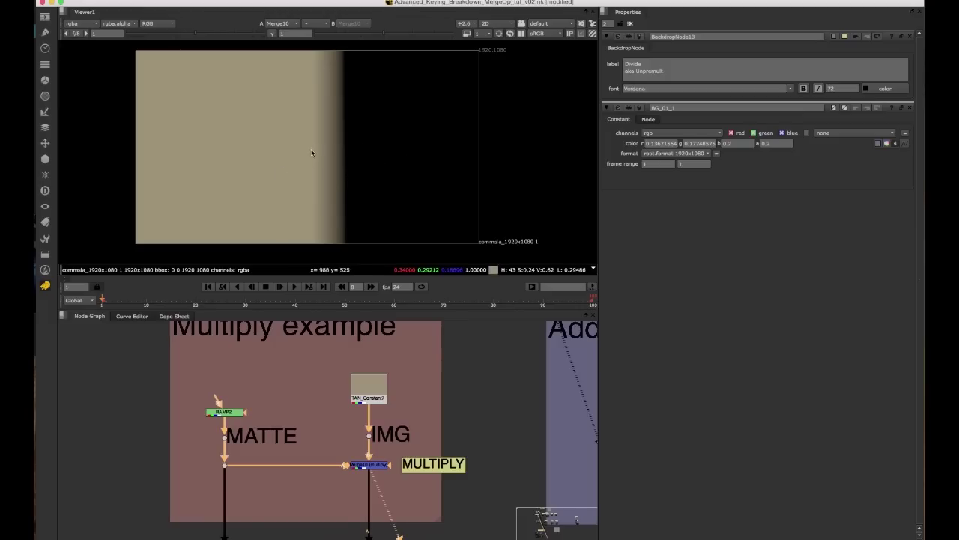
left_click_drag(311, 155, 343, 169, "ctrl+shift")
scroll(330, 169, "up", 1)
scroll(333, 168, "up", 1)
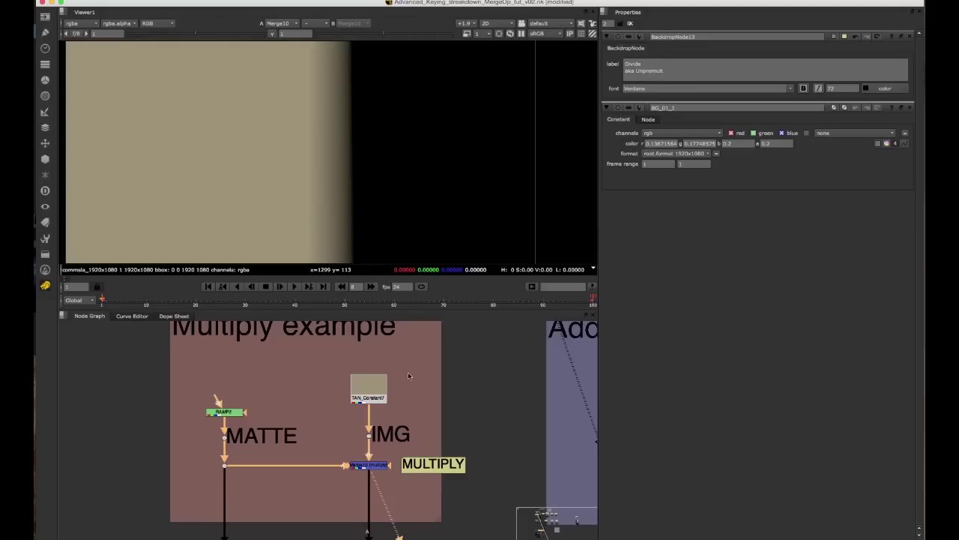
Compare the unmultiplied IMG constant with the multiply merge result in the viewer
left_click_drag(408, 372, 344, 417)
key("1")
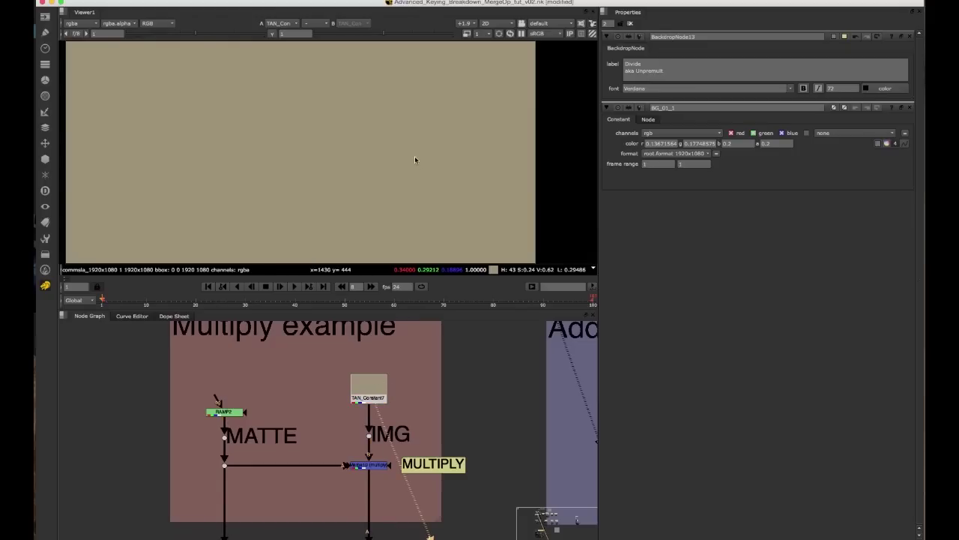
scroll(416, 160, "down", 3)
scroll(394, 194, "up", 1)
left_click(369, 465)
key("1")
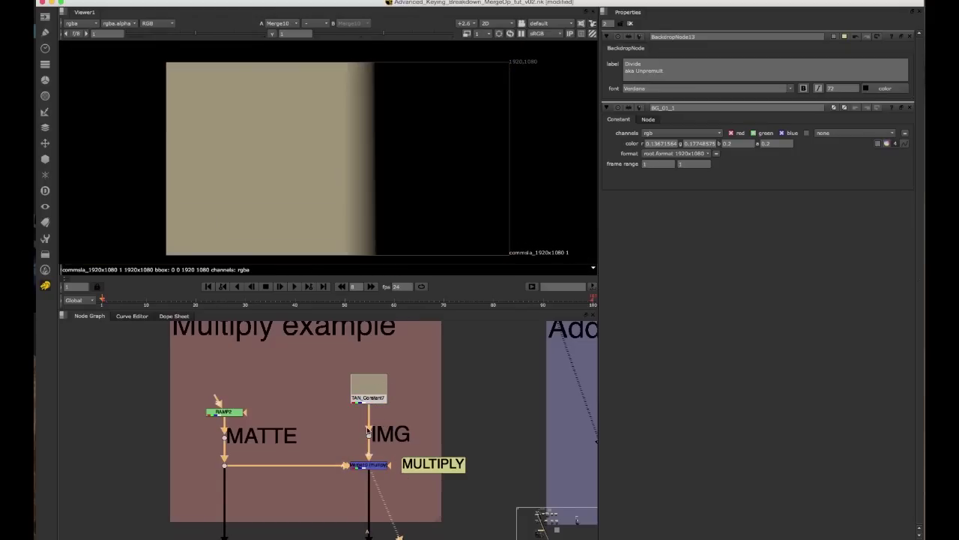
Examine the pixel values along the soft edge of the multiply result, sampling the edge and solid areas
scroll(359, 196, "up", 2)
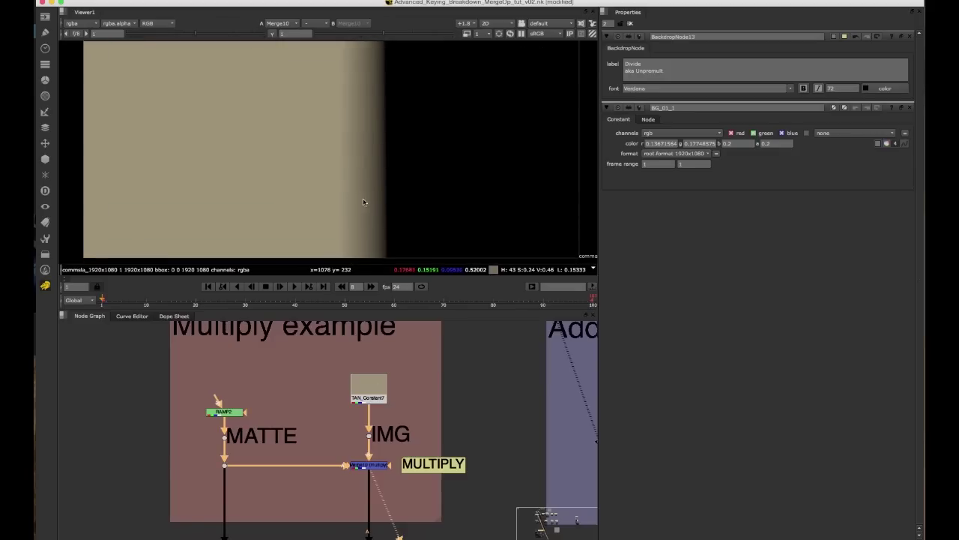
scroll(363, 198, "up", 1)
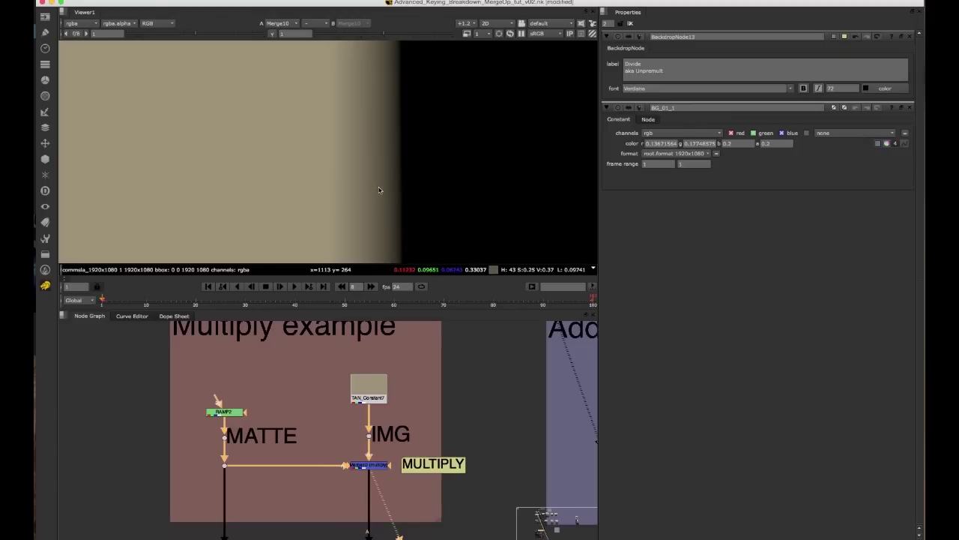
scroll(378, 180, "down", 1)
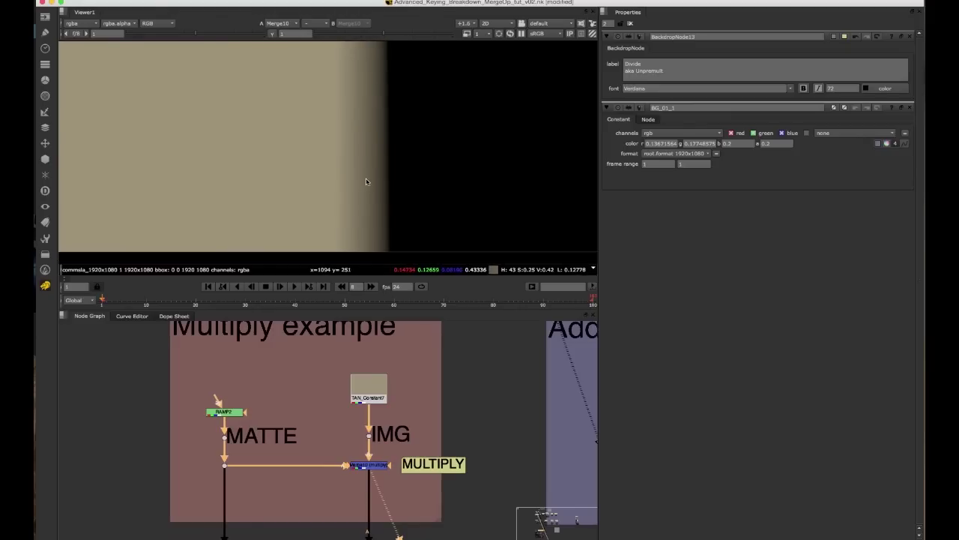
scroll(382, 176, "up", 2)
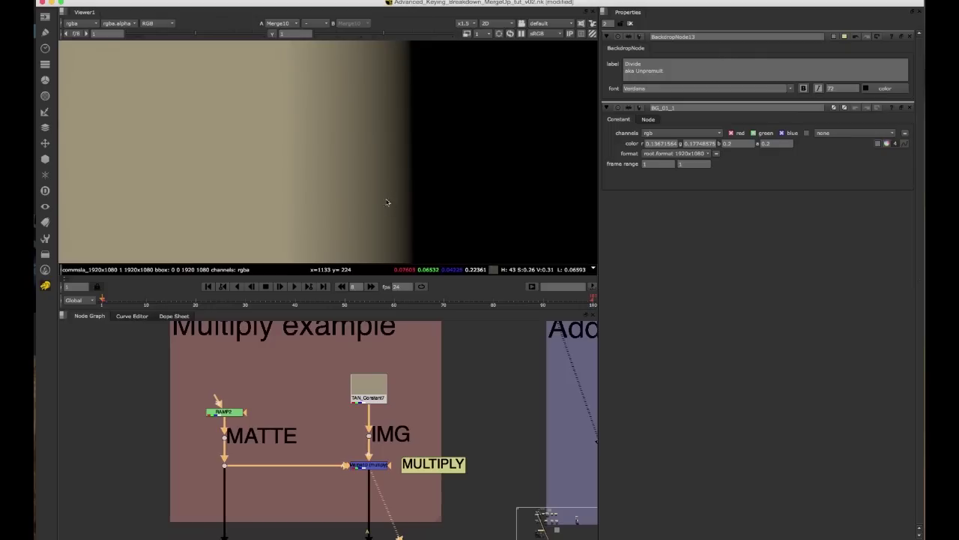
scroll(382, 202, "down", 2)
left_click(260, 194, "ctrl")
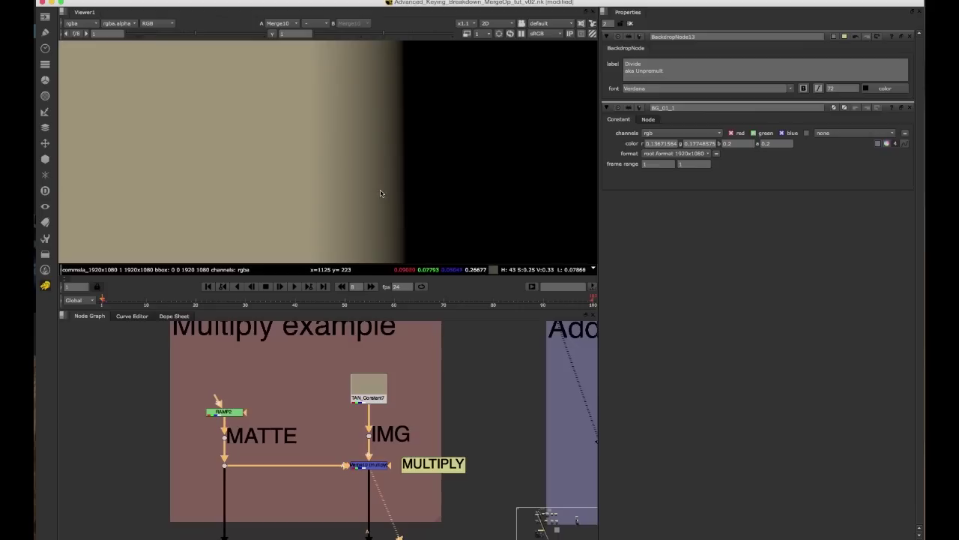
View the full-frame alpha channel of the multiply merge result
key("a")
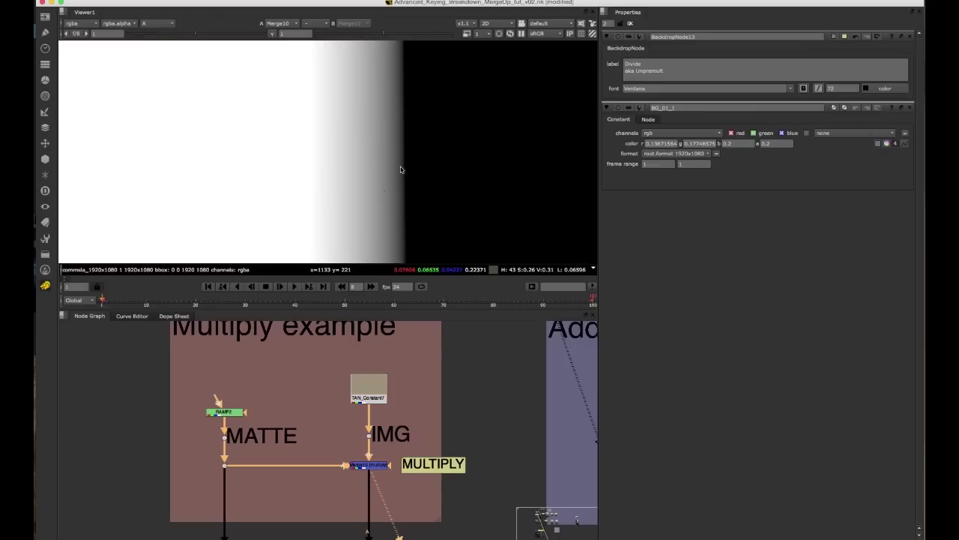
scroll(399, 196, "down", 3)
scroll(400, 180, "down", 2)
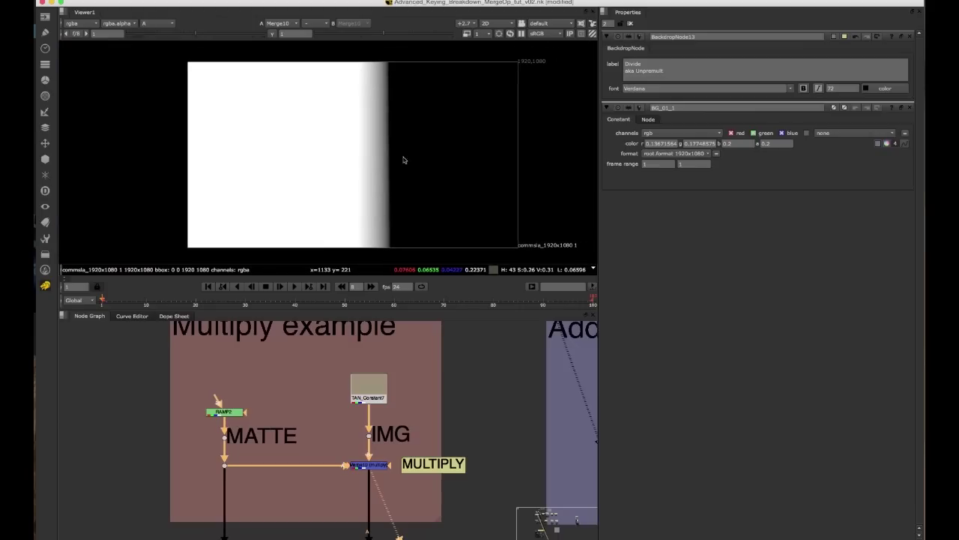
Check the IMG constant's alpha channel against its RGB and the multiply merge, returning the viewer to RGB
left_click(369, 391)
key("1")
left_click_drag(336, 452, 365, 465)
key("a")
left_click(369, 392)
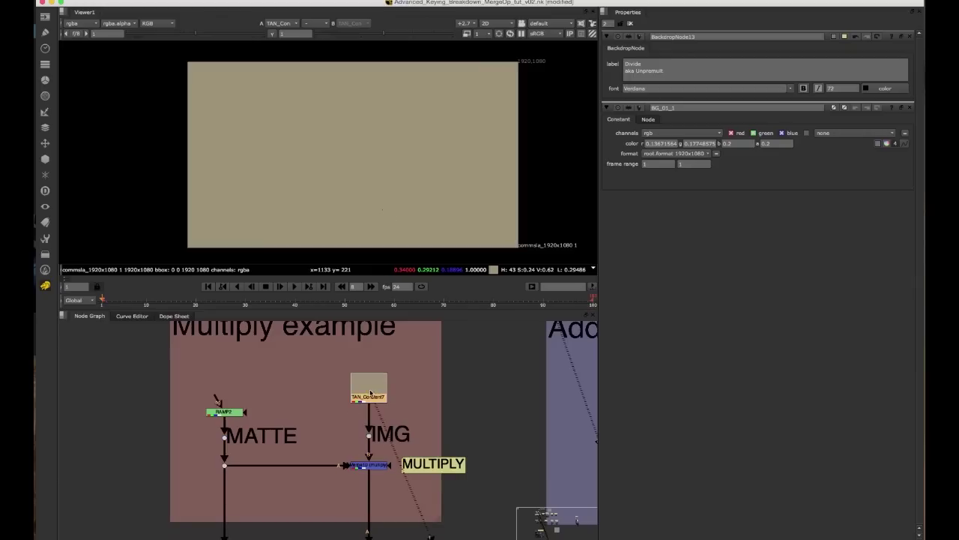
key("1")
key("a")
key("a")
Display the multiply merge and alternate between its alpha channel and RGB, finishing on RGB
left_click_drag(340, 449, 418, 493)
key("1")
key("a")
key("a")
key("a")
scroll(389, 182, "up", 1)
key("a")
Examine the falloff to black along the soft edge of the multiply result in close-up
scroll(391, 193, "up", 2)
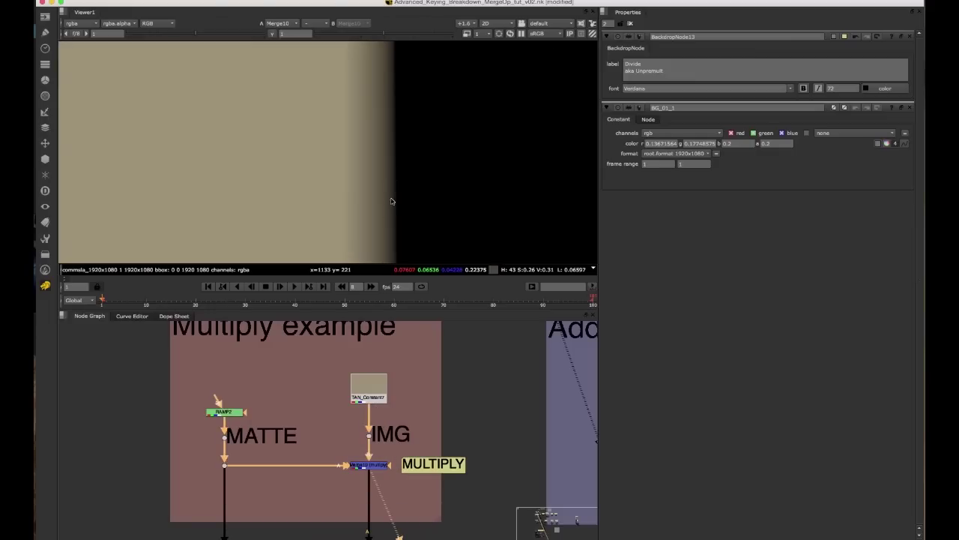
scroll(387, 208, "up", 1)
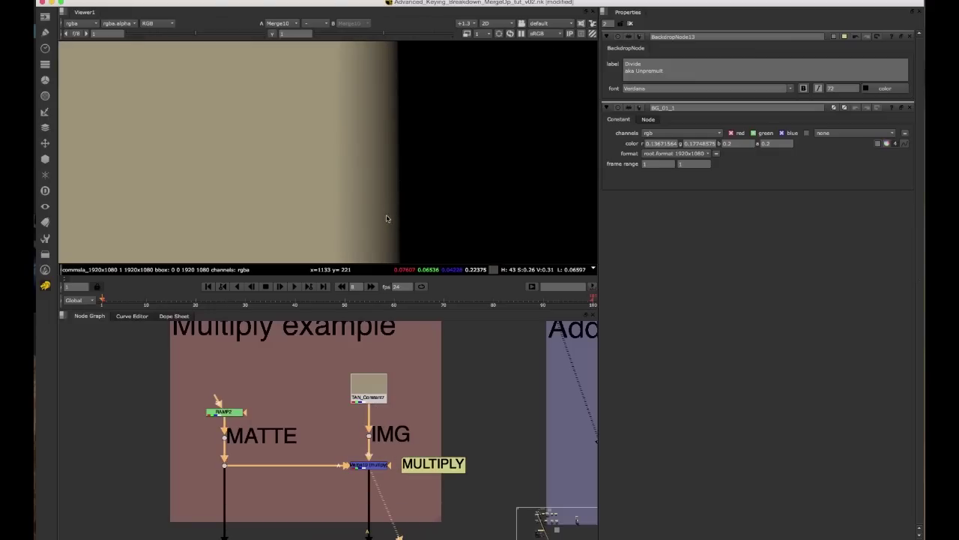
middle_click_drag(392, 216, 419, 179)
scroll(419, 179, "up", 1)
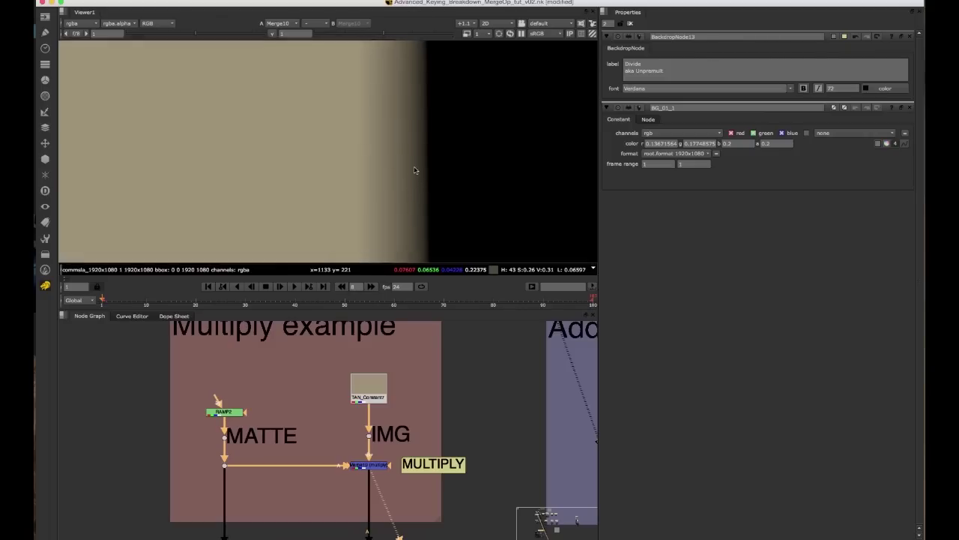
scroll(413, 172, "up", 2)
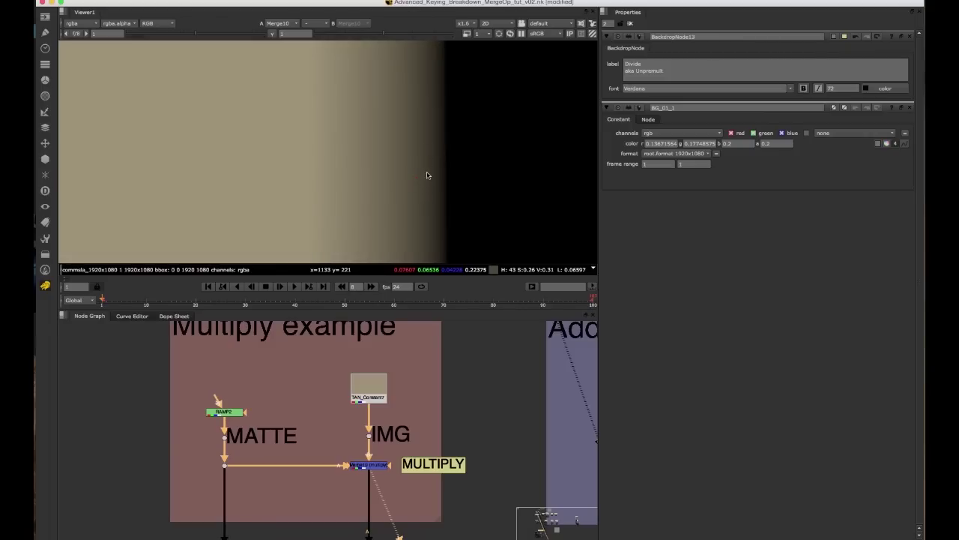
Check the alpha channel along the multiply result's soft edge and return to its full-frame RGB view
key("a")
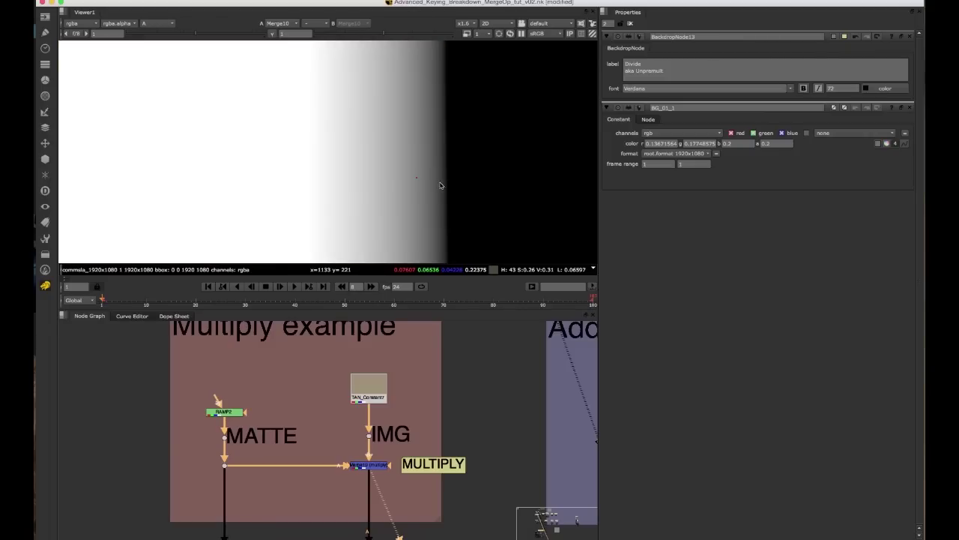
key("a")
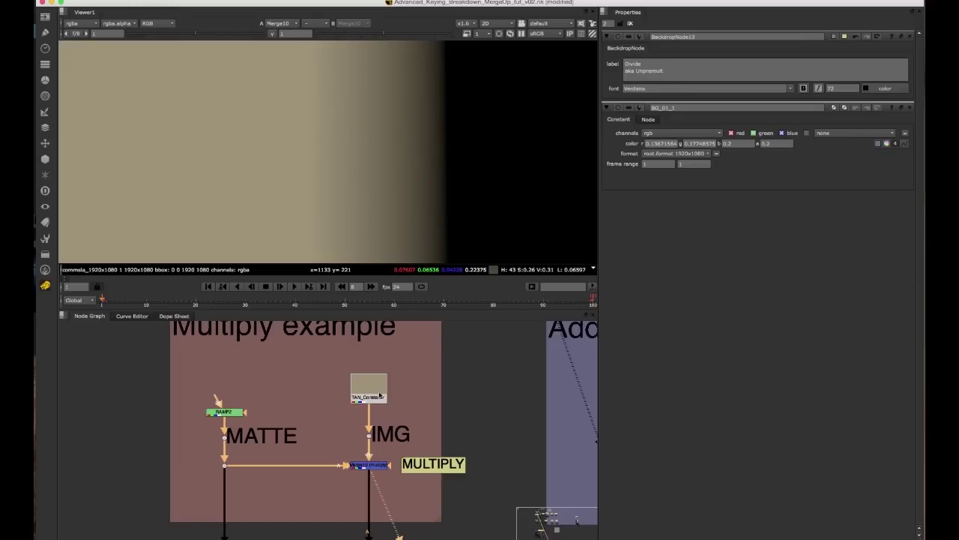
scroll(378, 372, "down", 3)
scroll(379, 417, "up", 1)
mouse_move(379, 417)
middle_mouse_down()
mouse_move(357, 401)
mouse_move(367, 403)
middle_mouse_up()
scroll(358, 402, "down", 3)
scroll(355, 413, "up", 1)
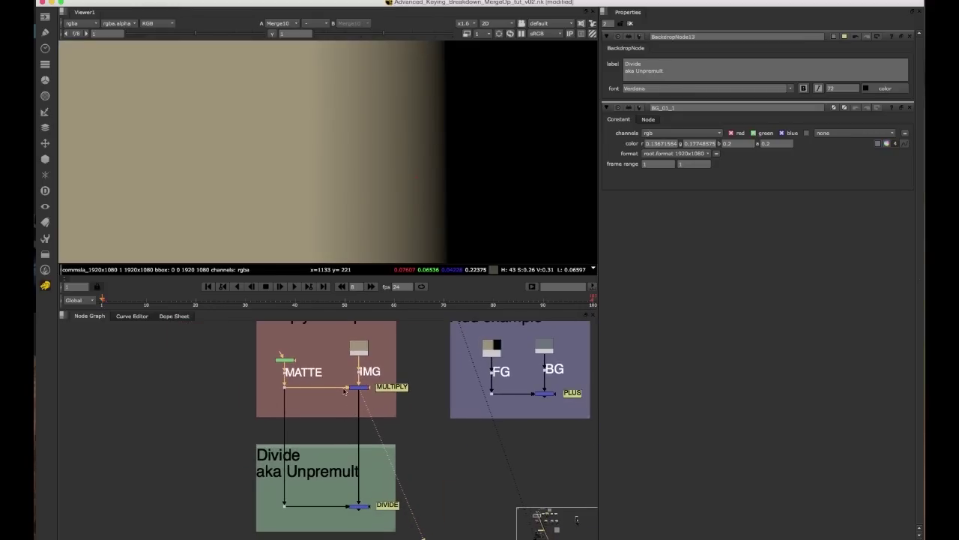
scroll(356, 393, "up", 1)
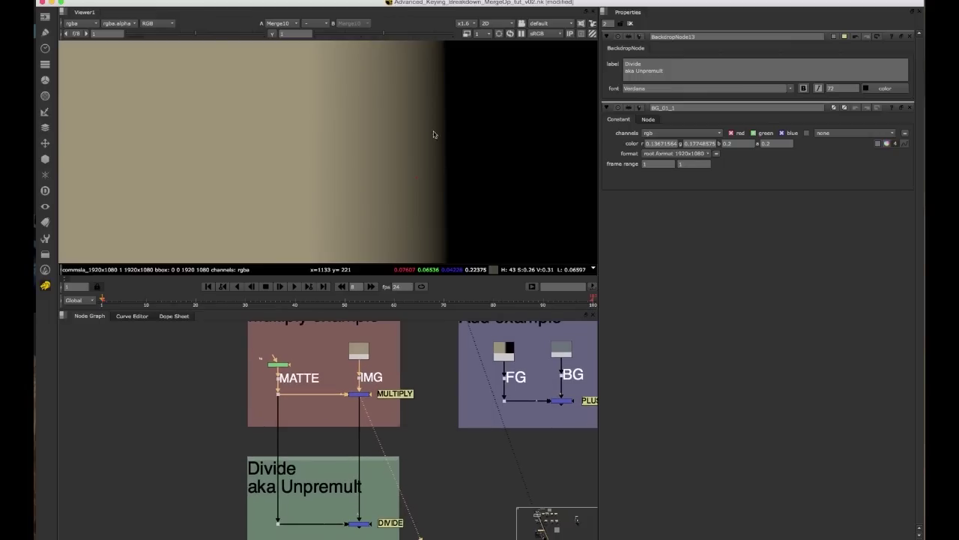
scroll(405, 184, "down", 3)
scroll(412, 180, "up", 3)
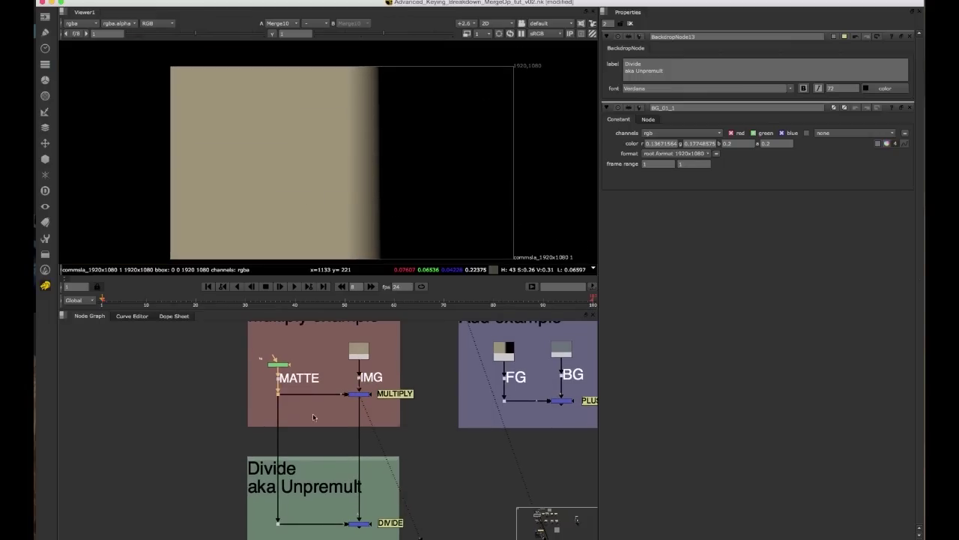
Display the result of the divide merge in the Divide aka Unpremult example
middle_click_drag(330, 499, 326, 491)
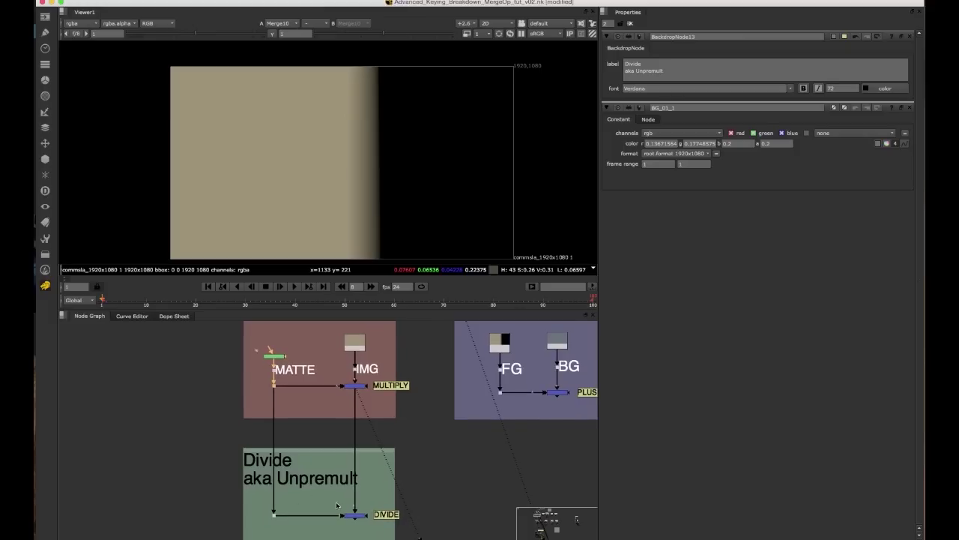
left_click_drag(335, 504, 334, 528)
scroll(354, 514, "up", 4)
key("1")
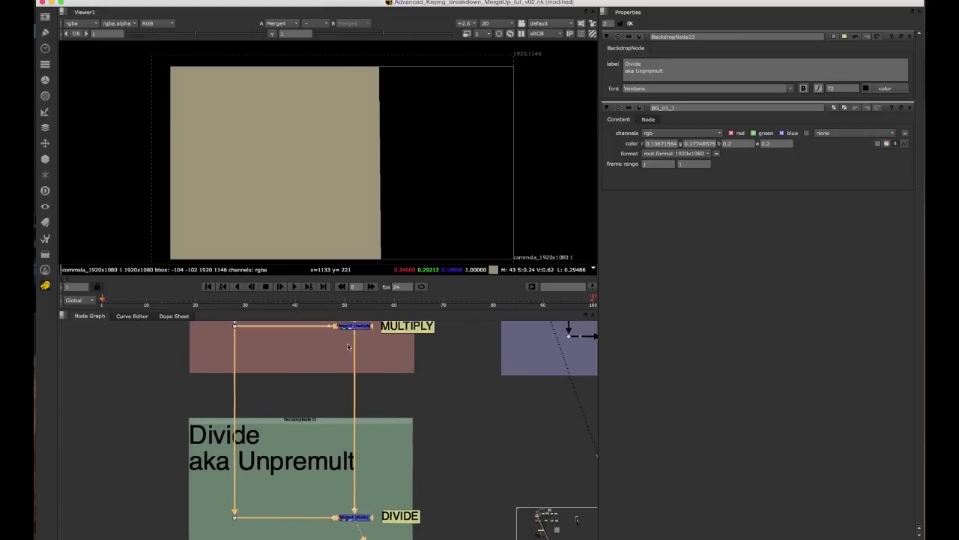
Switch the viewer back to the multiply merge to compare its edge with the divided result
middle_click_drag(351, 328, 343, 357)
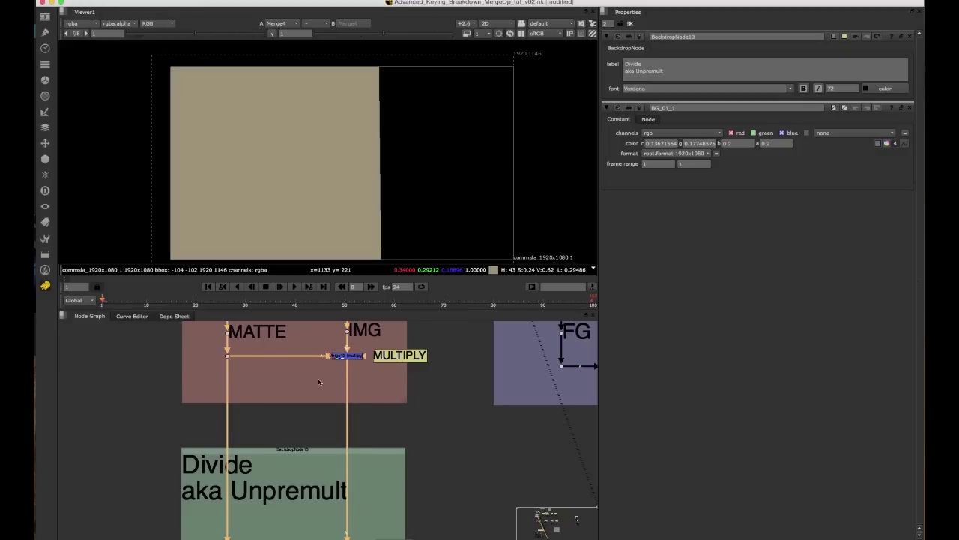
left_click_drag(318, 383, 348, 351)
middle_click_drag(335, 479, 337, 452)
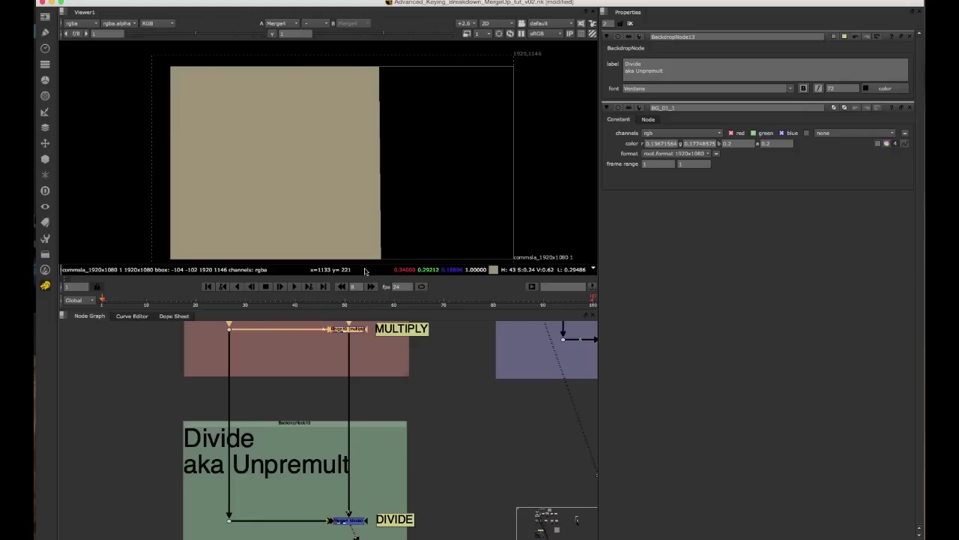
scroll(368, 204, "up", 2)
scroll(338, 352, "up", 1)
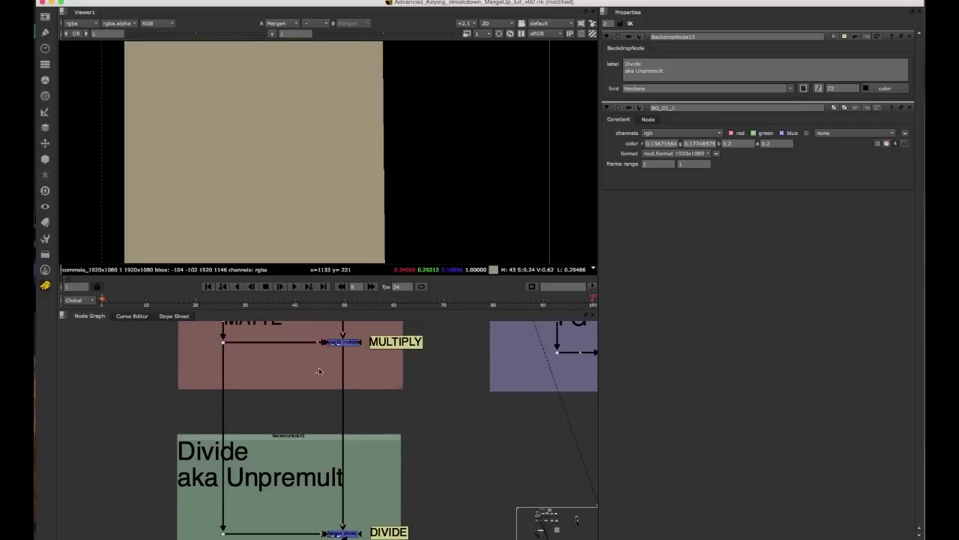
key("1")
Assign the divide merge to viewer input 2, alternate it with the multiply merge, and examine the divided edge in close-up
scroll(341, 442, "down", 3)
left_click(343, 495)
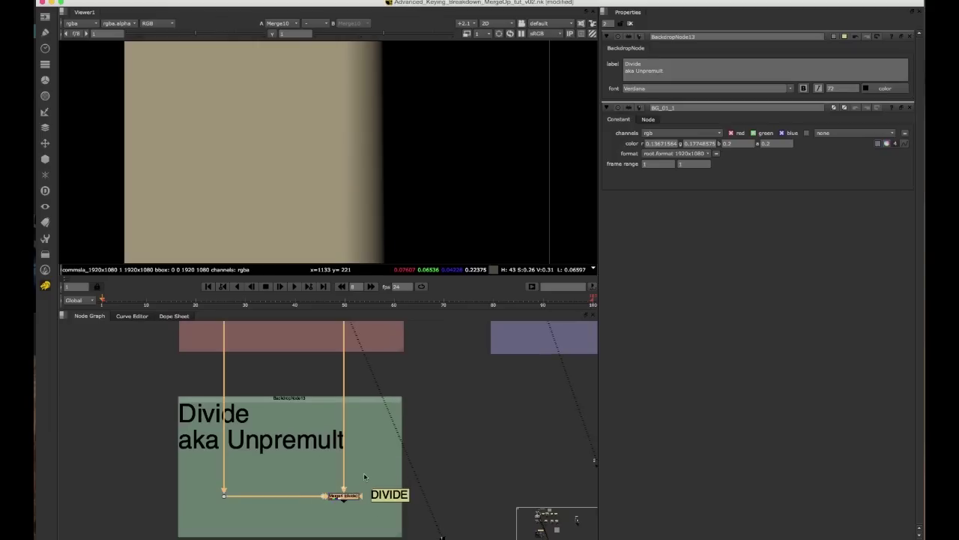
key("2")
left_click(384, 432)
key("1")
key("2")
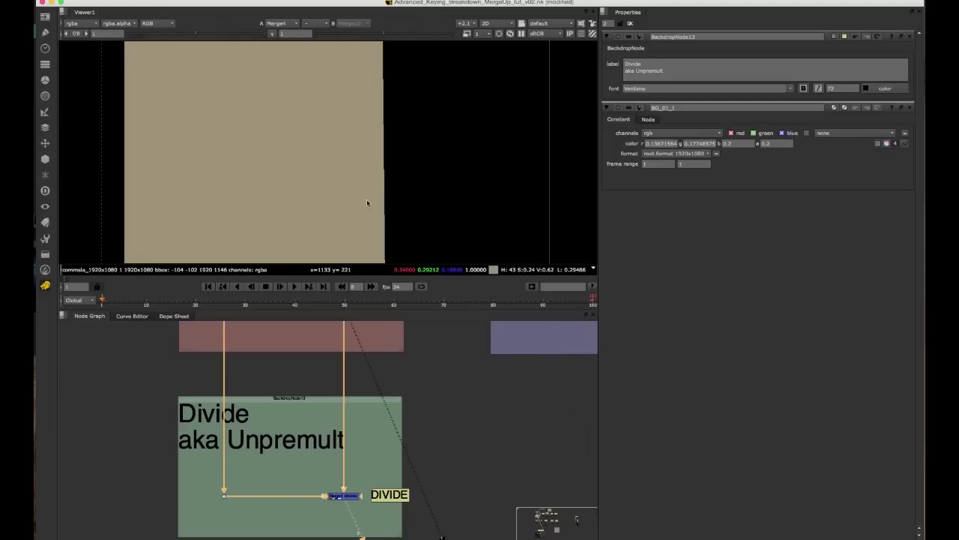
mouse_move(354, 200)
middle_mouse_down()
mouse_move(369, 200)
mouse_move(358, 200)
middle_mouse_up()
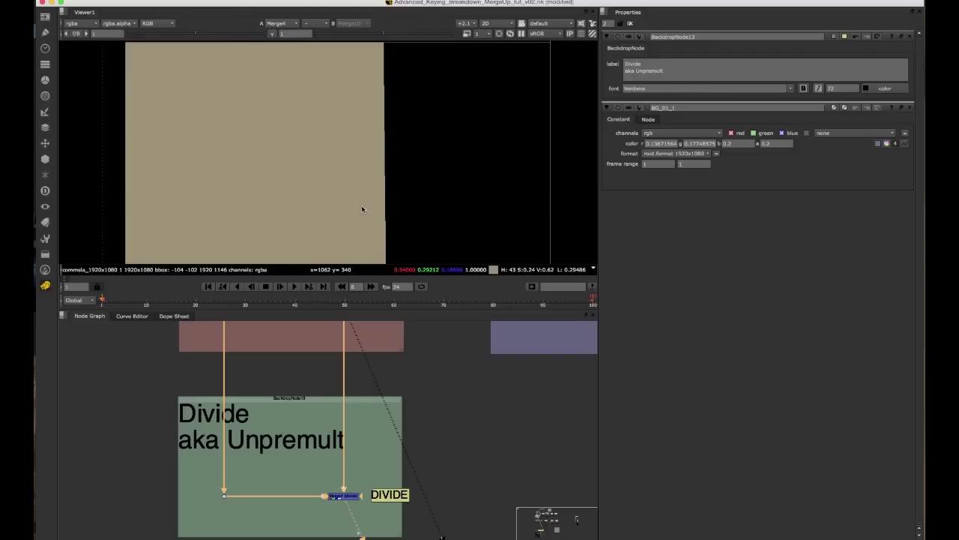
scroll(372, 209, "up", 3)
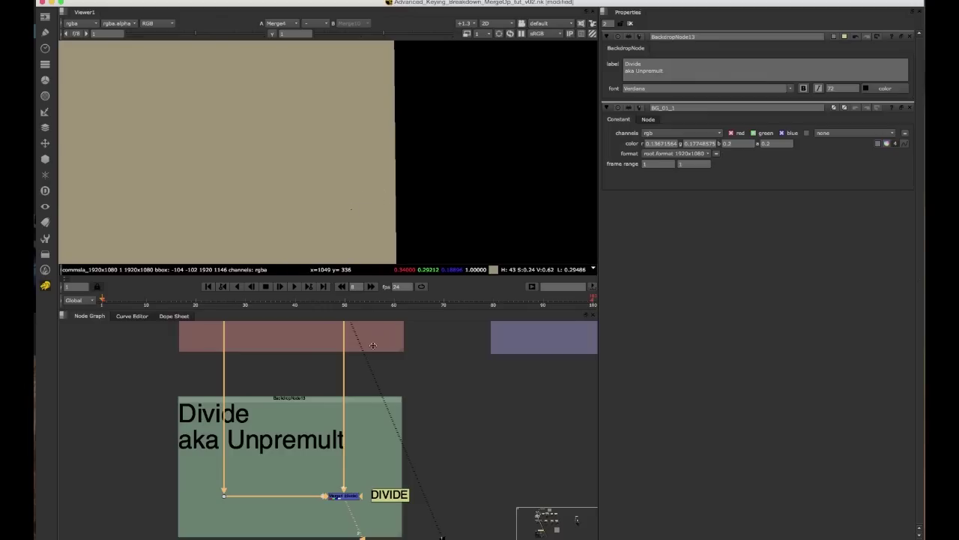
Display the FG input of the Add example and fit the image to the viewer
scroll(404, 413, "down", 5)
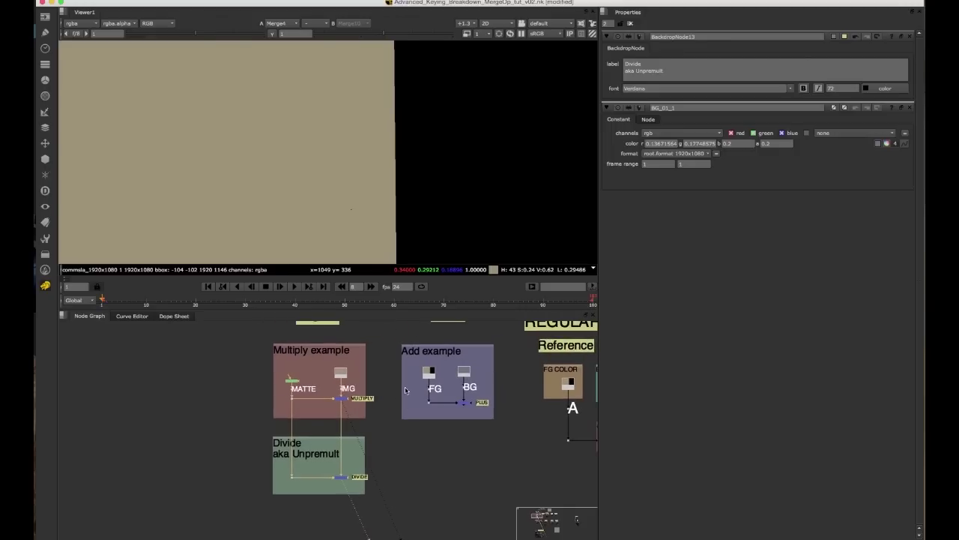
scroll(378, 387, "up", 3)
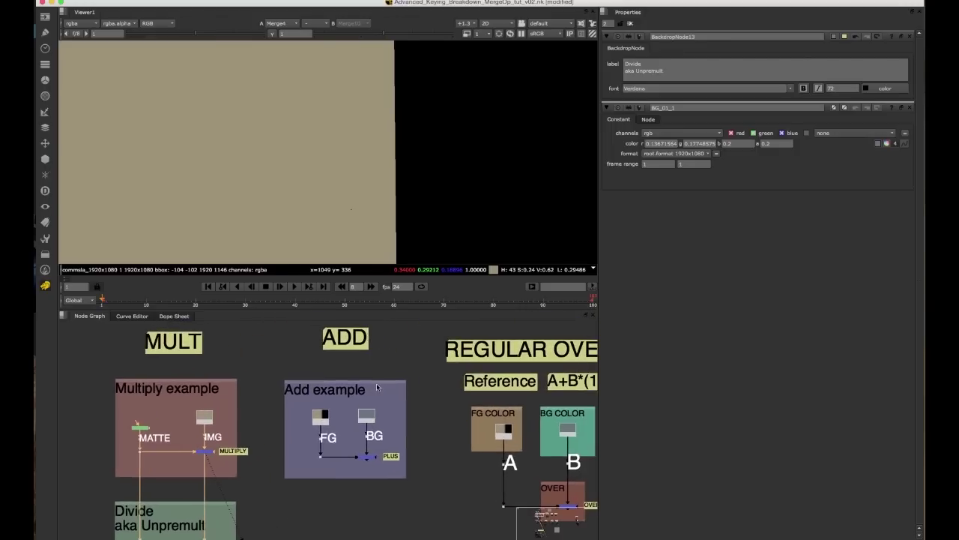
scroll(362, 400, "up", 1)
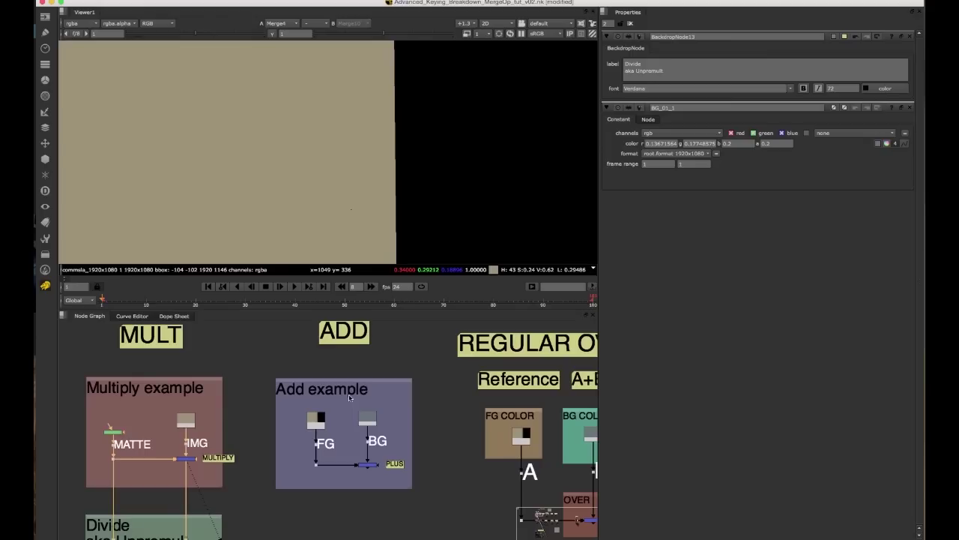
scroll(368, 409, "up", 3)
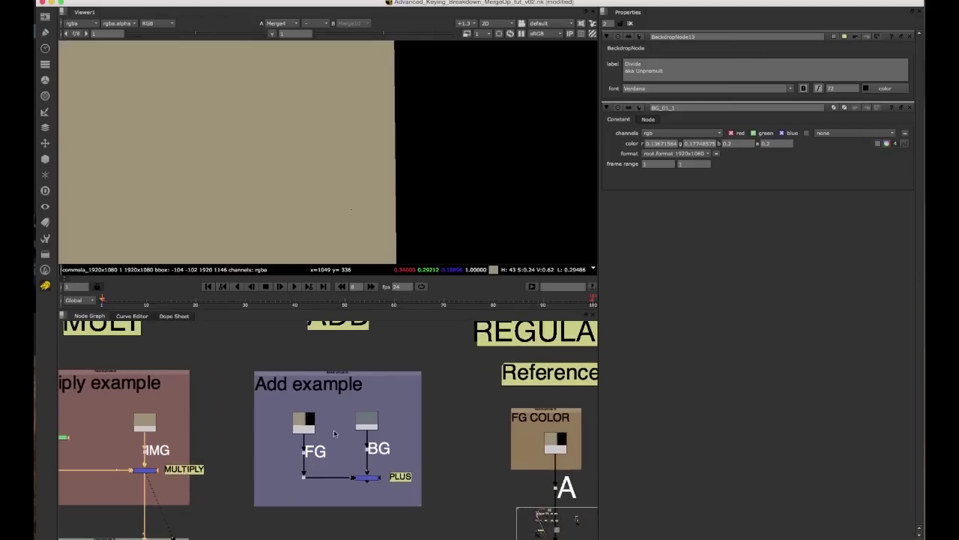
left_click(305, 475)
key("1")
key("f")
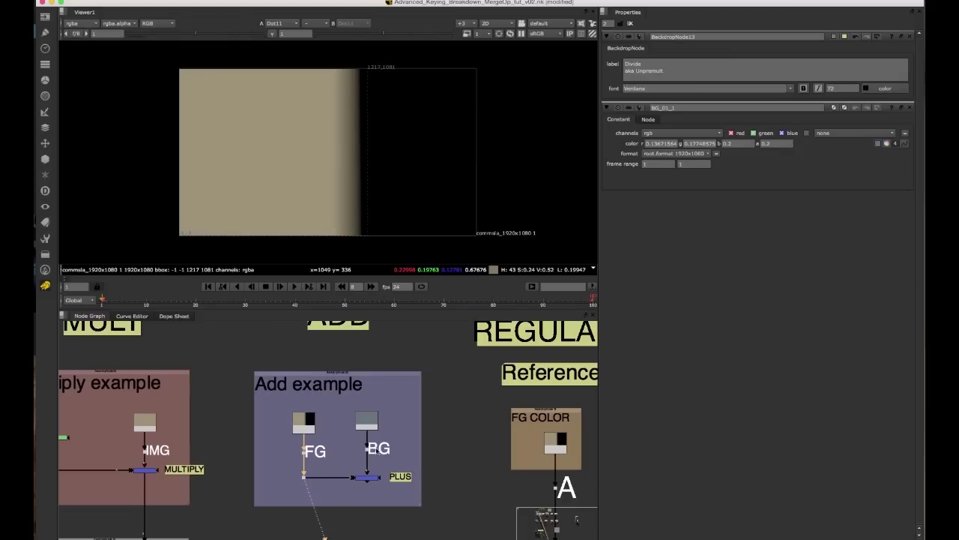
View the Add example's BG input, followed by the result of its plus merge
left_click(367, 447)
key("1")
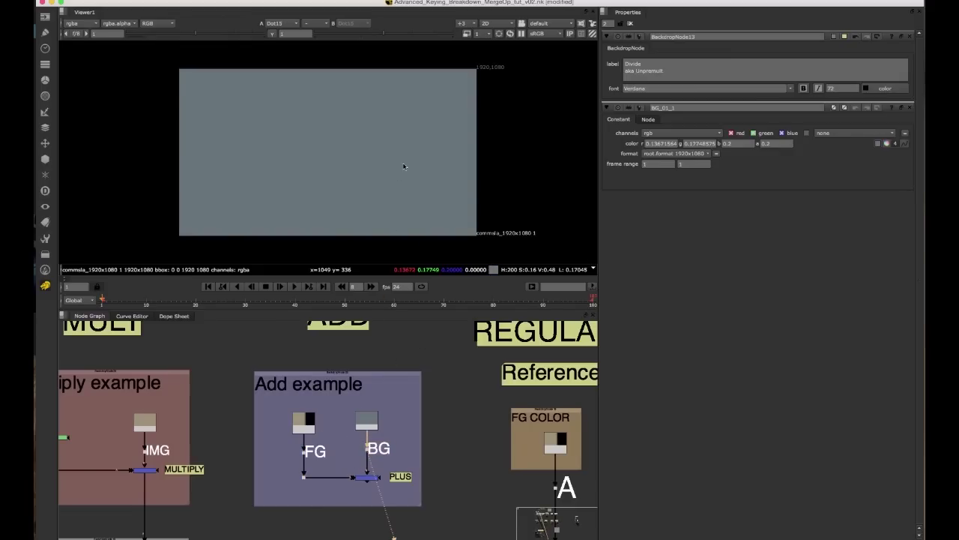
left_click_drag(347, 464, 387, 489)
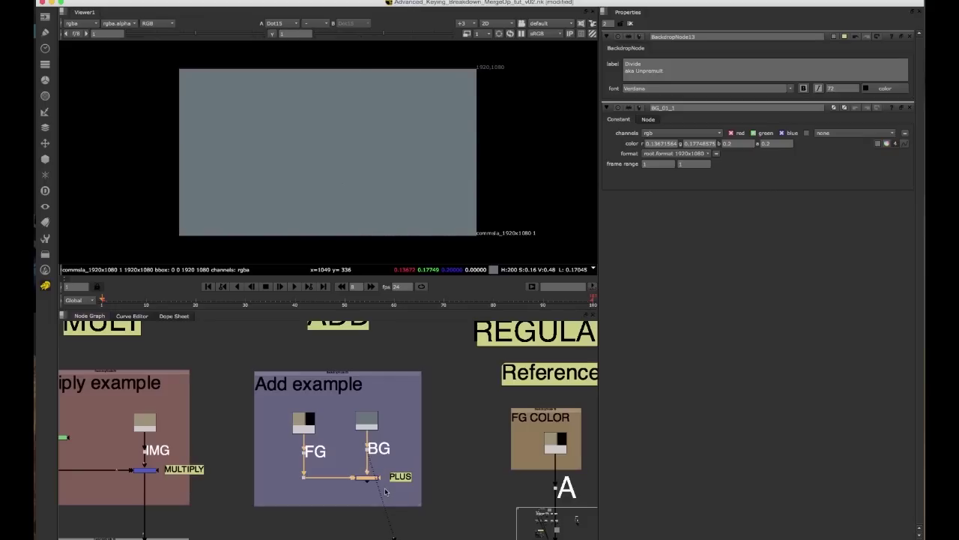
key("1")
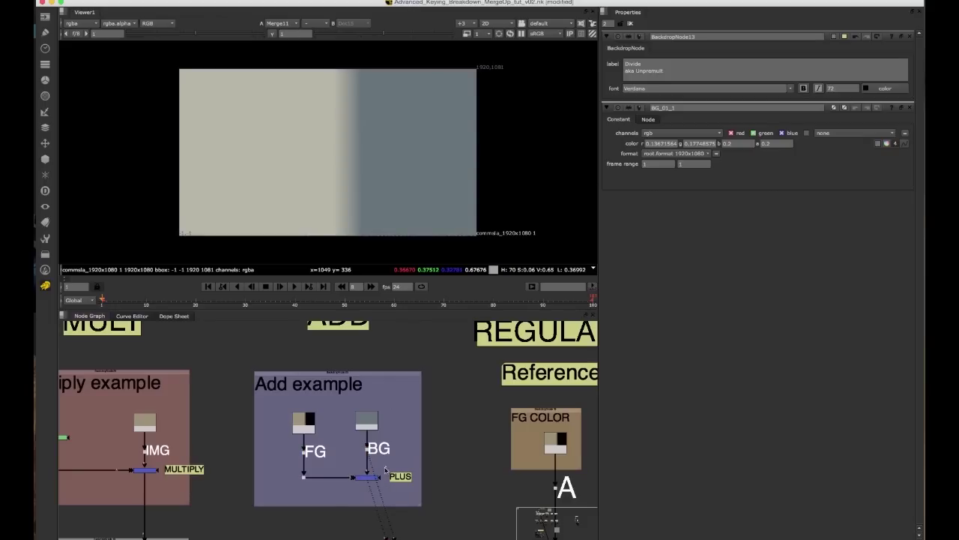
Cycle the viewer through the Add example's FG, BG and plus merge to compare them
left_click_drag(285, 455, 329, 492)
key("1")
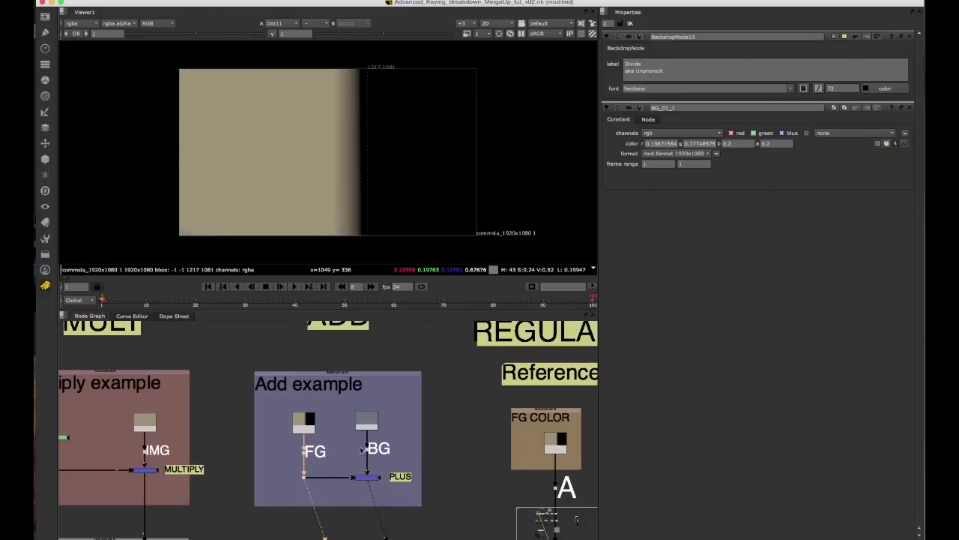
left_click(367, 447)
key("1")
left_click_drag(395, 467, 354, 492)
key("1")
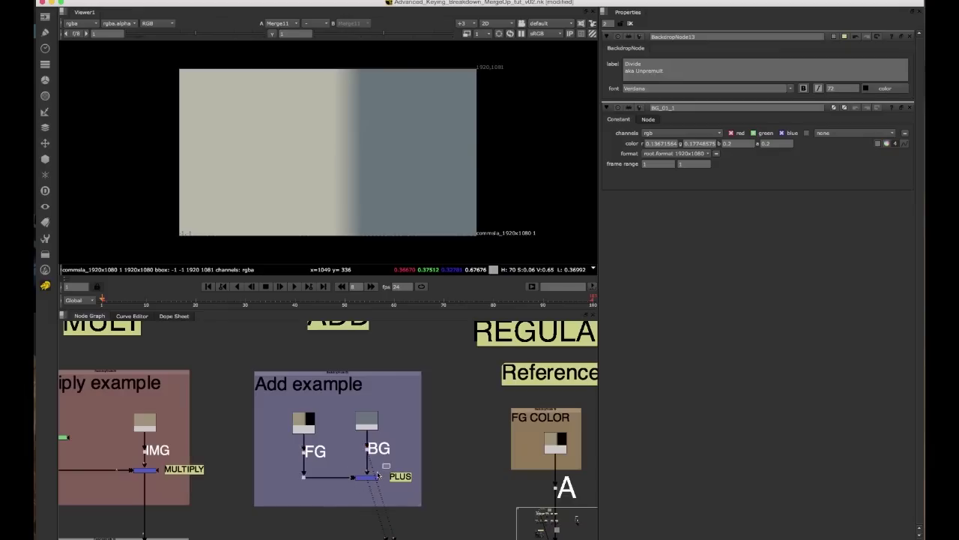
Compare the Add example's tan ramp source image with the plus merge, finishing on the merge
key("d")
middle_click_drag(188, 425, 208, 415)
left_click(322, 417)
key("1")
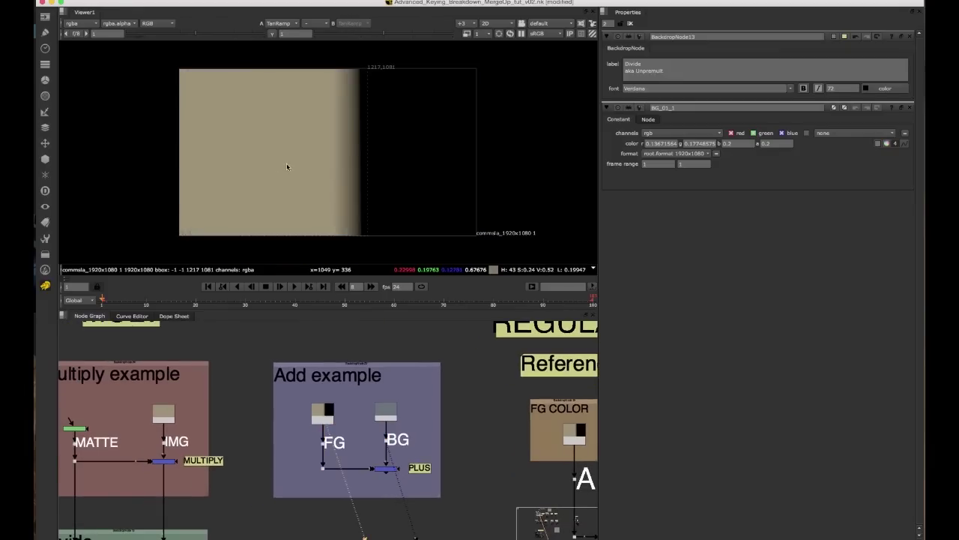
left_click(379, 466)
key("1")
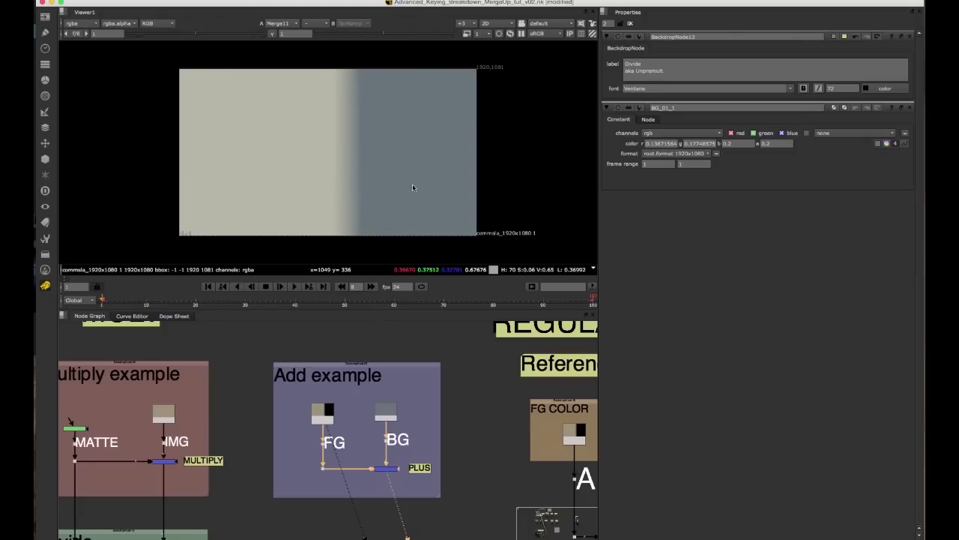
Display the over merge in the Regular Over reference setup
scroll(355, 401, "down", 4)
middle_click_drag(343, 418, 352, 397)
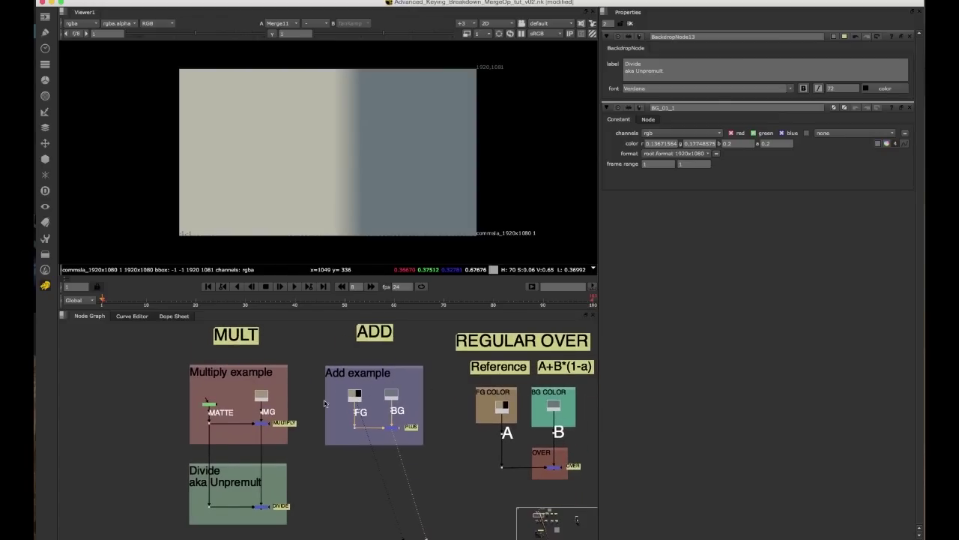
middle_click_drag(325, 403, 364, 407)
scroll(328, 409, "up", 2)
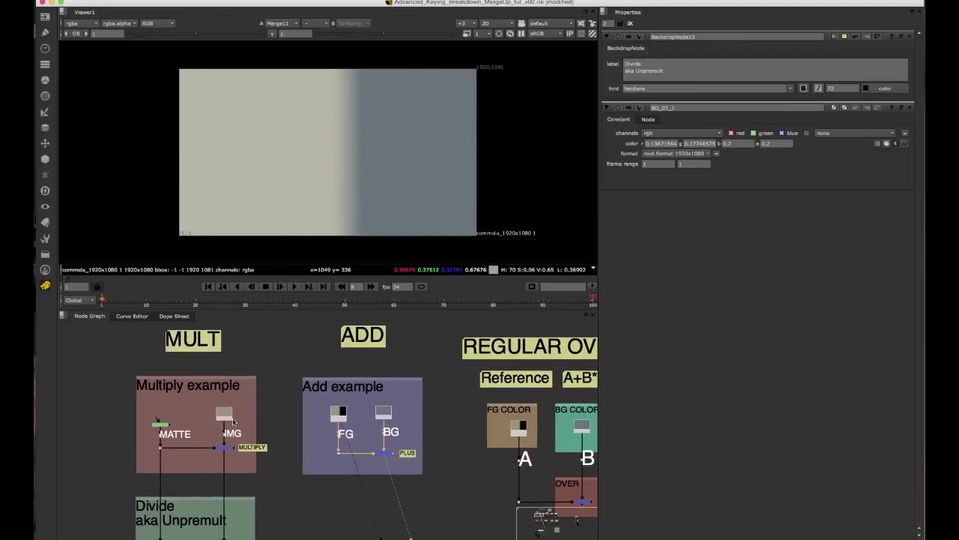
mouse_move(273, 408)
middle_mouse_down()
mouse_move(292, 397)
mouse_move(258, 398)
middle_mouse_up()
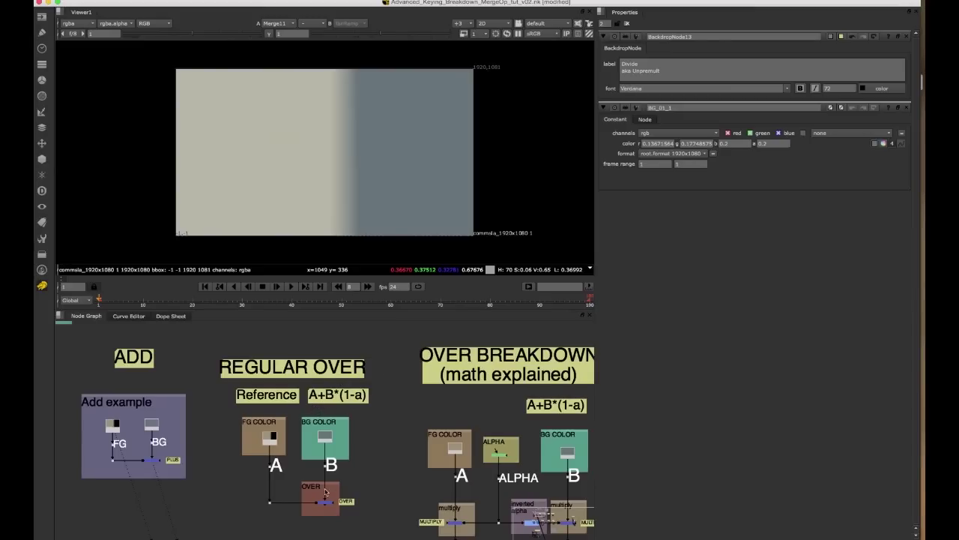
scroll(325, 492, "up", 3)
middle_click_drag(315, 474, 346, 458)
middle_click_drag(342, 411, 347, 452)
scroll(347, 423, "down", 1)
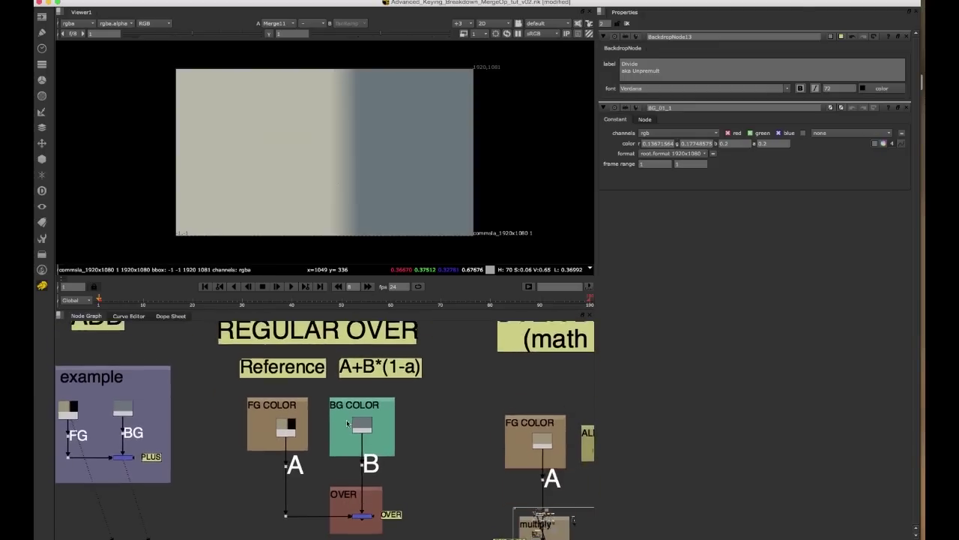
scroll(378, 521, "up", 3)
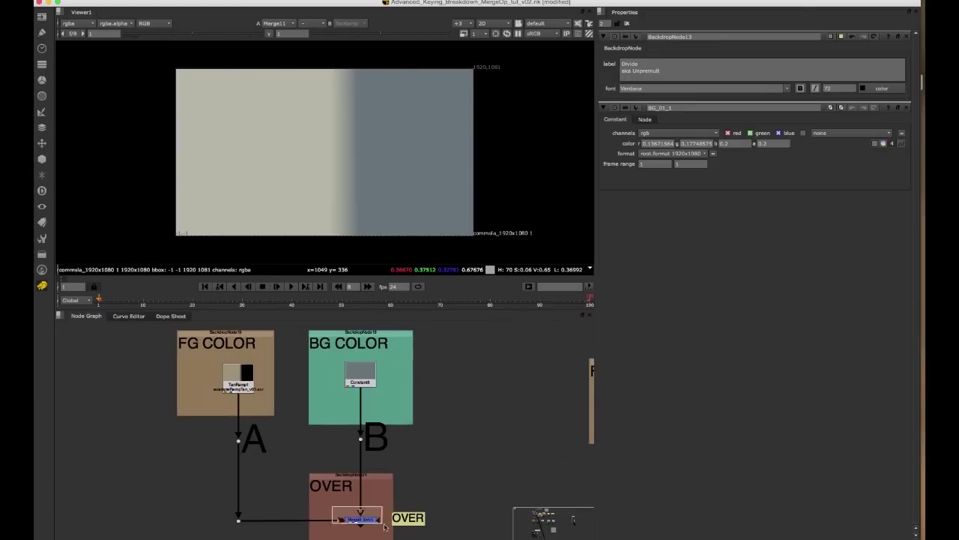
left_click_drag(385, 527, 387, 530)
key("1")
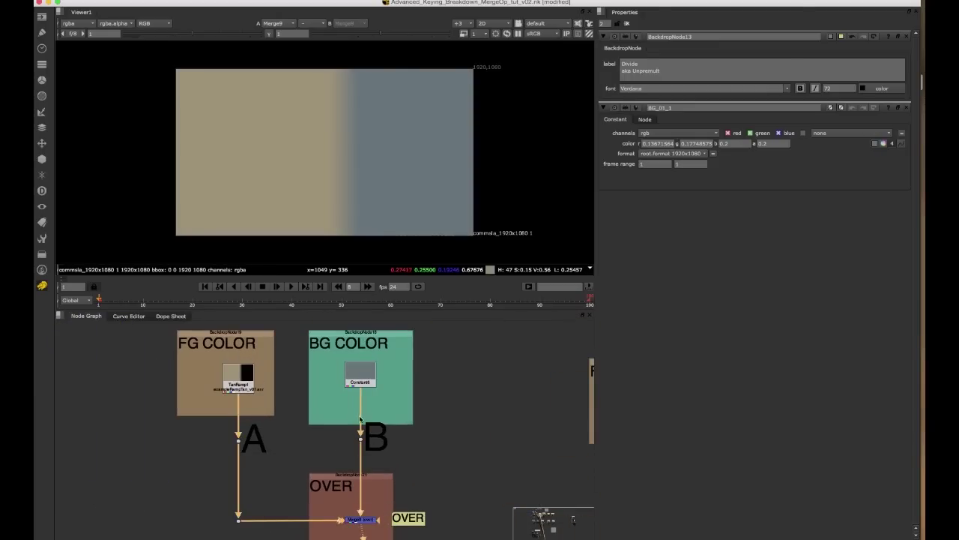
Compare the Add example's plus merge with the over merge, finishing on the over result
middle_click_drag(328, 454, 353, 443)
scroll(353, 443, "down", 3)
middle_click_drag(189, 433, 263, 423)
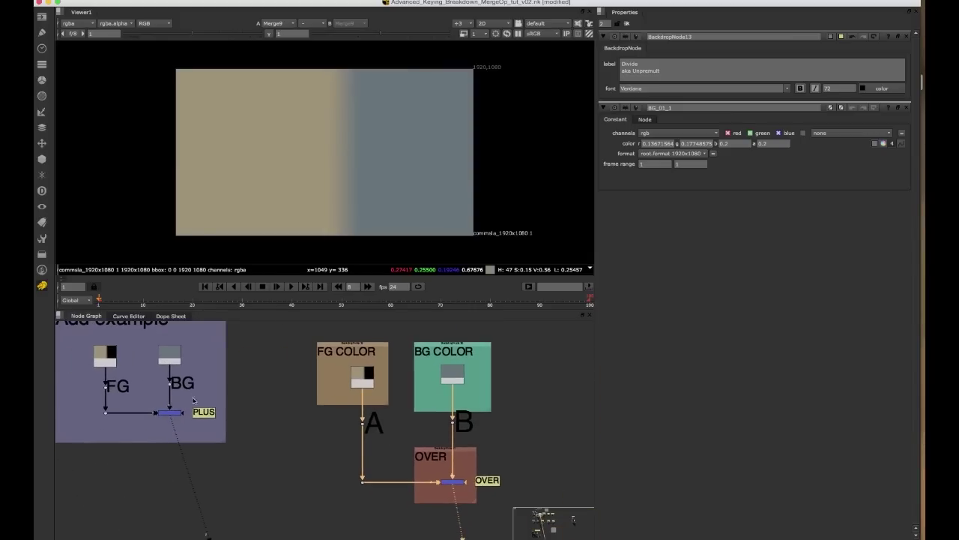
left_click_drag(193, 399, 147, 431)
key("1")
middle_click_drag(430, 476, 373, 450)
left_click_drag(374, 443, 411, 472)
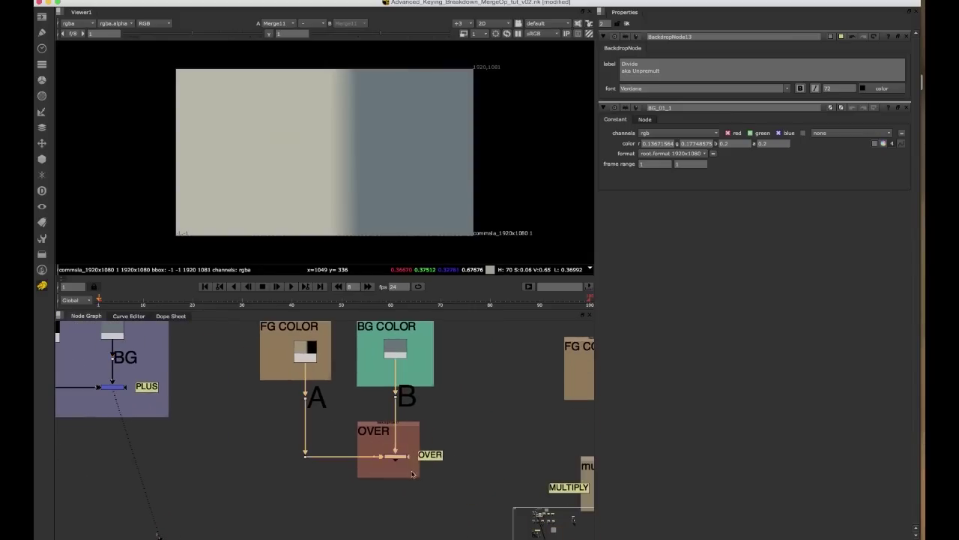
key("1")
scroll(352, 322, "up", 2)
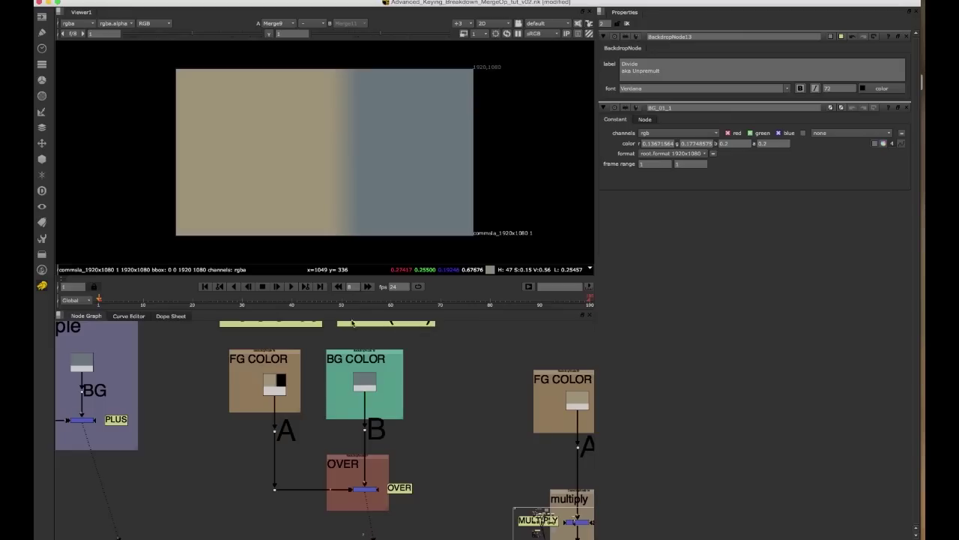
Cycle the viewer through the Regular Over reference's FG color, BG color and over merge, finishing on the over result
left_click(278, 384)
key("1")
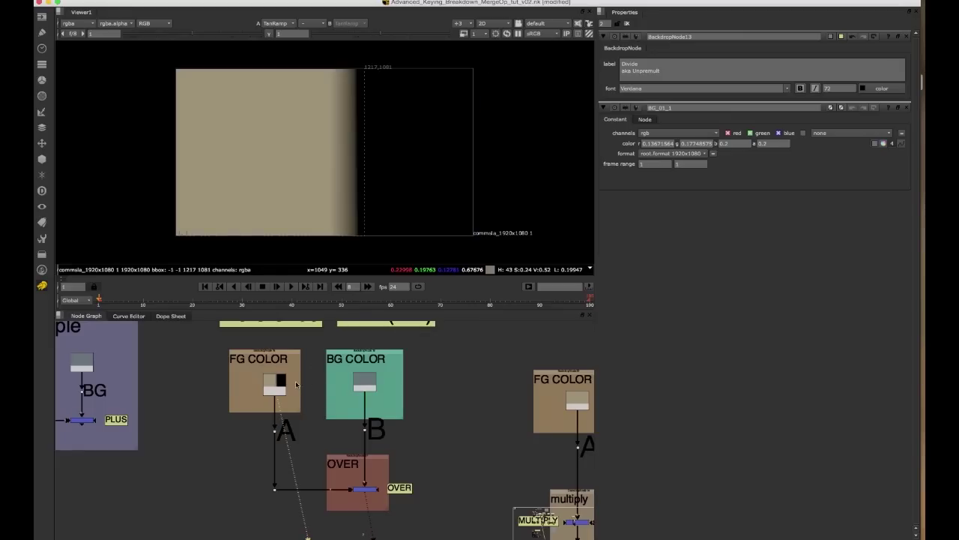
left_click(374, 387)
key("1")
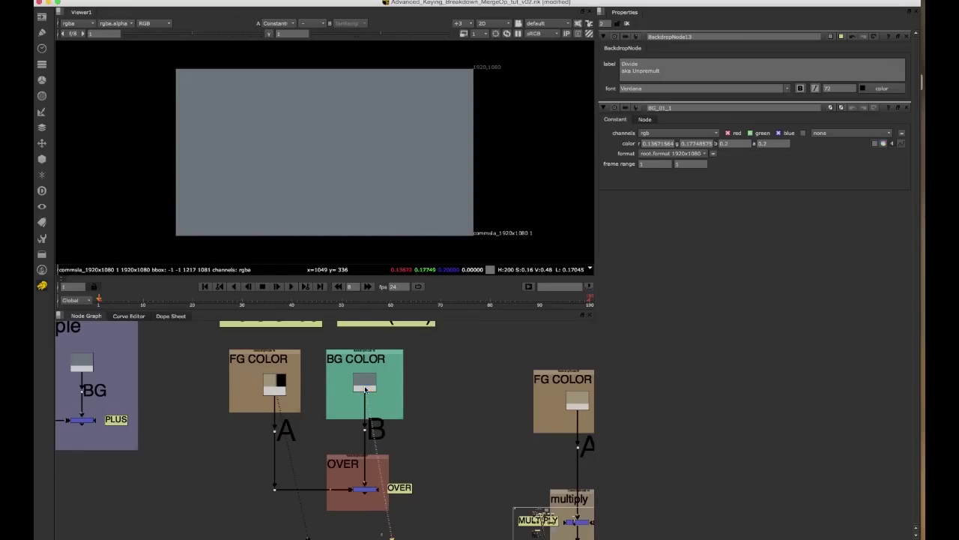
middle_click_drag(349, 464, 347, 447)
left_click_drag(339, 457, 378, 484)
key("1")
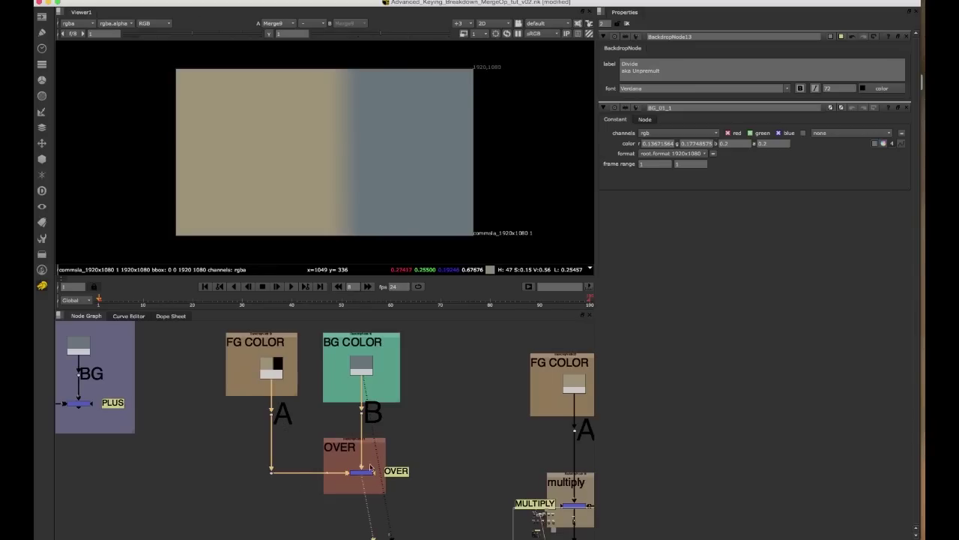
Examine the A+B*(1-a) formula label above the Regular Over reference setup
scroll(330, 410, "up", 2)
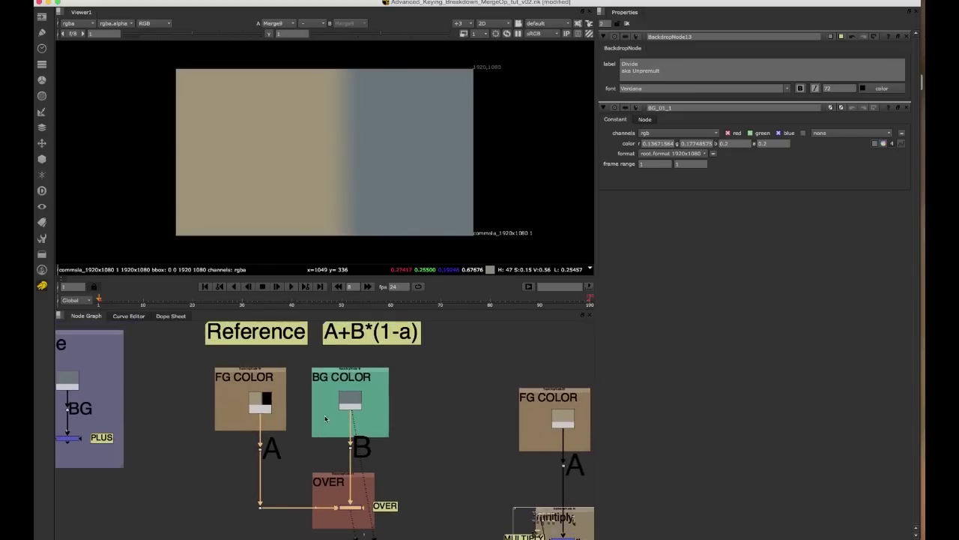
scroll(335, 392, "up", 1)
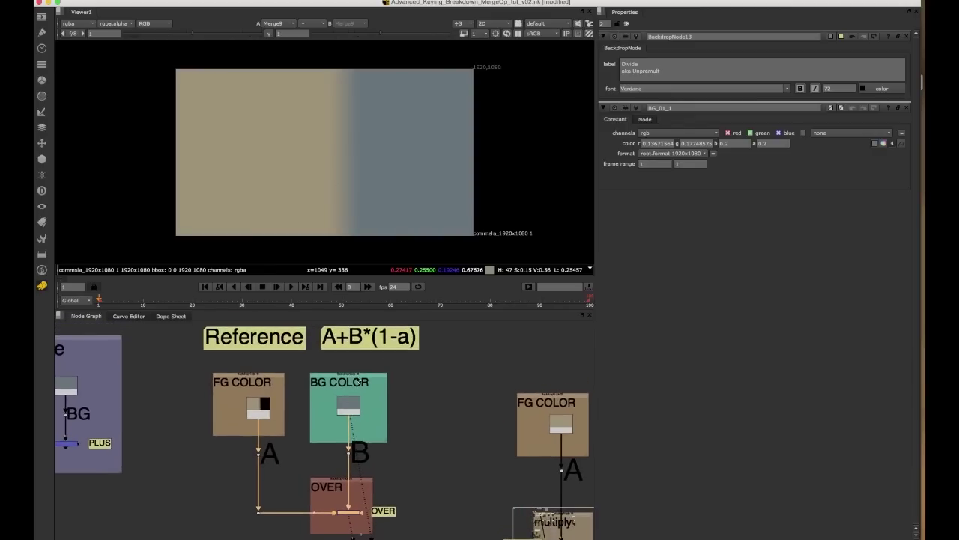
scroll(357, 362, "up", 5)
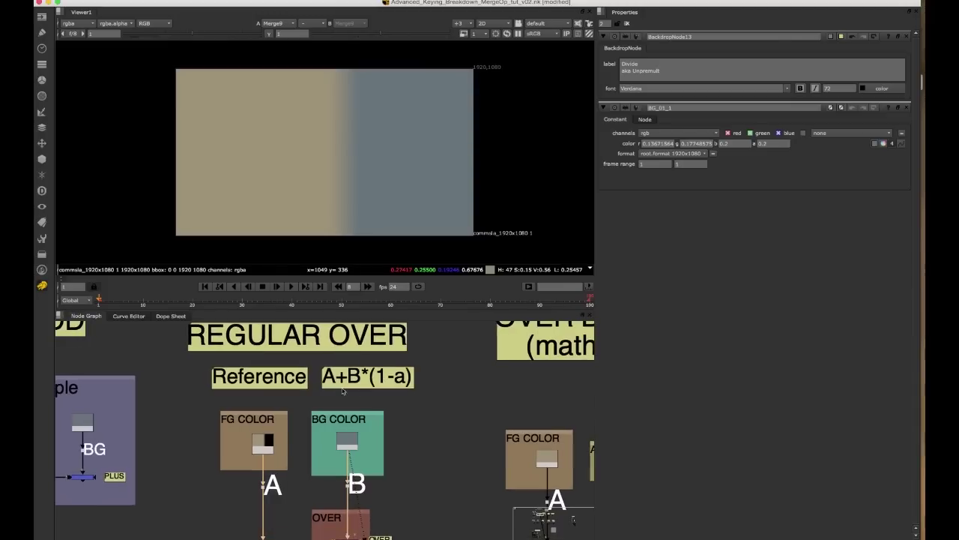
middle_click_drag(390, 393, 371, 386)
scroll(371, 386, "down", 1)
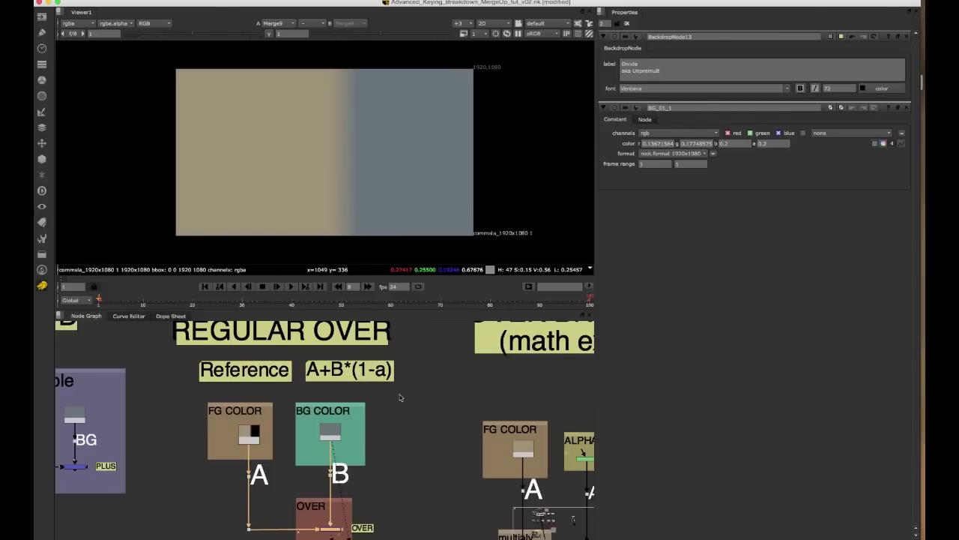
scroll(400, 397, "down", 3)
scroll(390, 374, "up", 4)
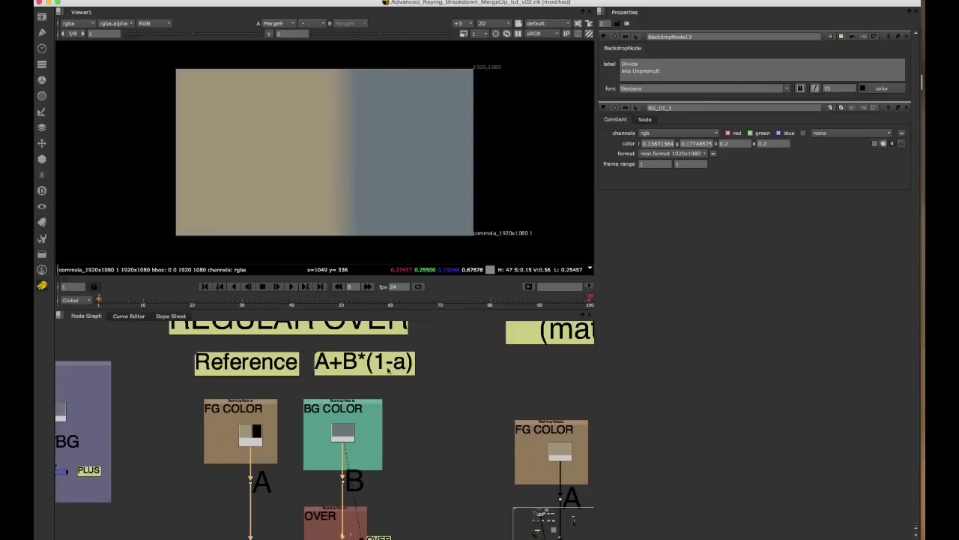
scroll(432, 377, "down", 3)
Examine the Over Breakdown (math explained) node tree and its formula beside the Regular Over setup
middle_click_drag(443, 395, 311, 394)
scroll(310, 394, "down", 3)
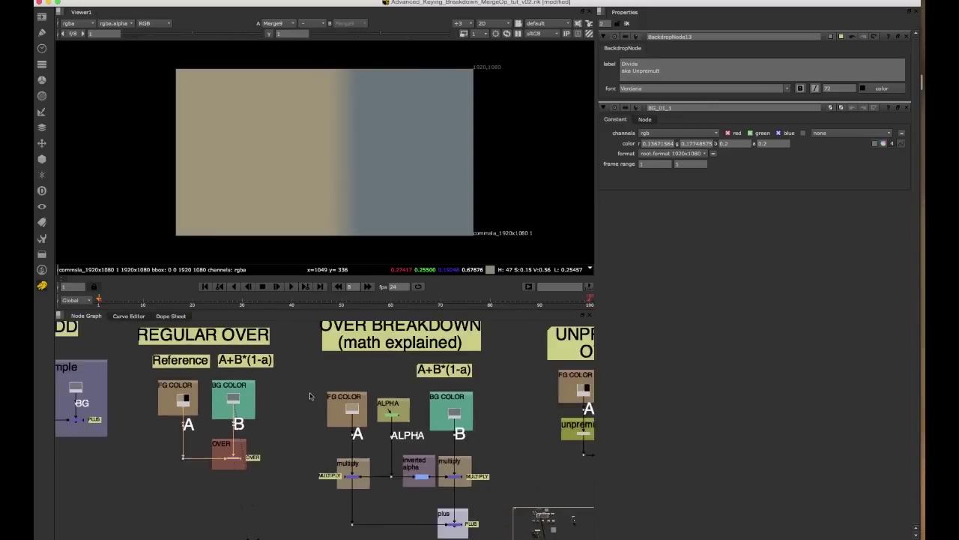
middle_click_drag(394, 435, 337, 413)
scroll(341, 410, "up", 2)
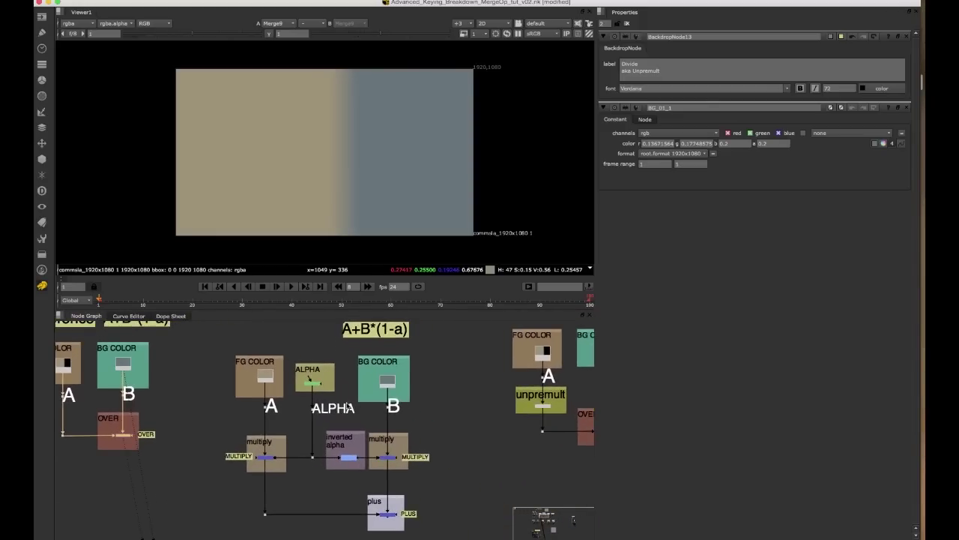
scroll(347, 405, "down", 2)
scroll(330, 438, "up", 2)
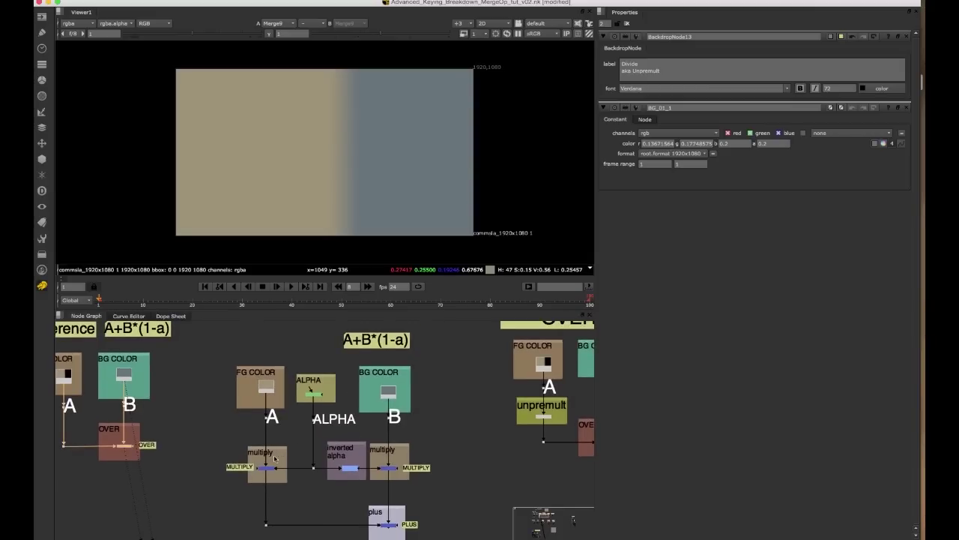
middle_click_drag(367, 389, 368, 431)
scroll(368, 431, "down", 2)
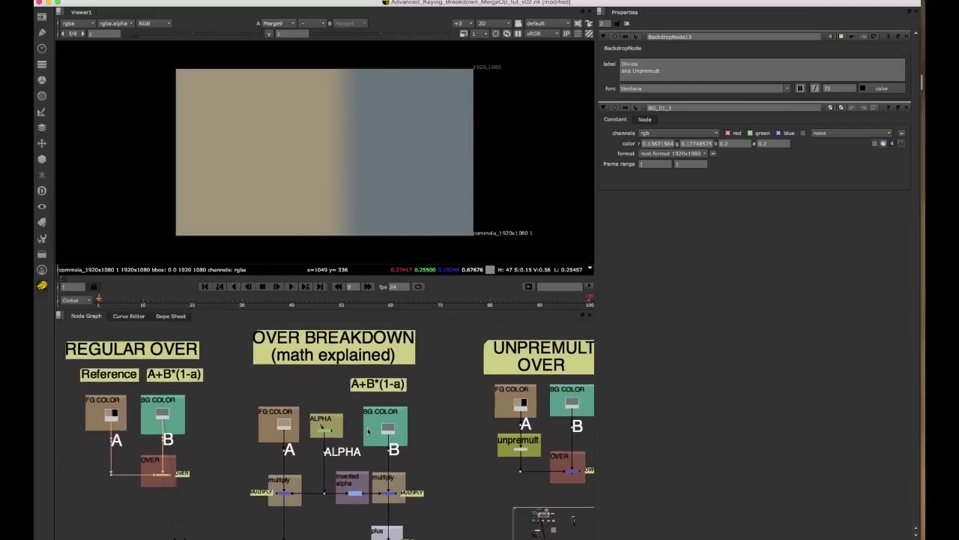
scroll(365, 421, "up", 2)
scroll(284, 413, "up", 1)
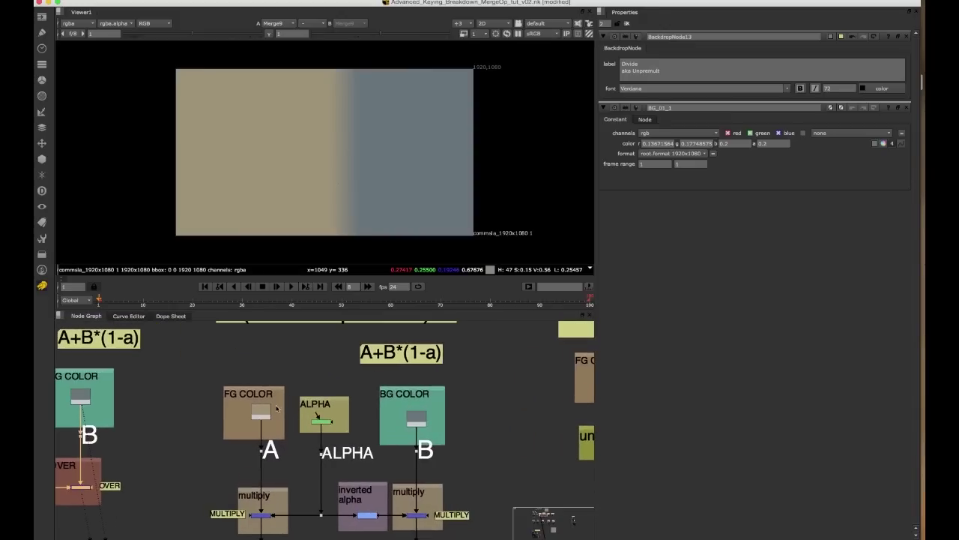
Display the Over Breakdown's FG color, alpha and BG color inputs one after another in the viewer
left_click(257, 424)
key("1")
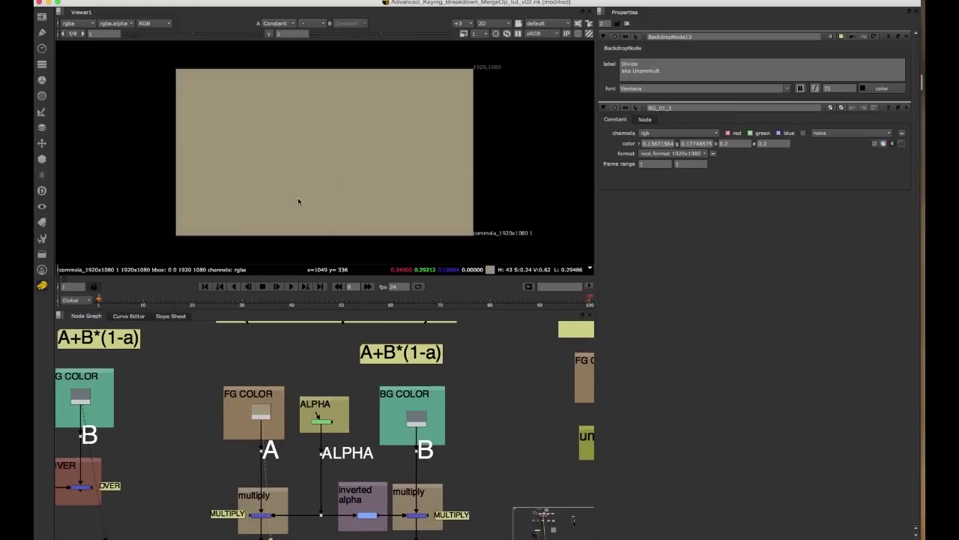
left_click(324, 405)
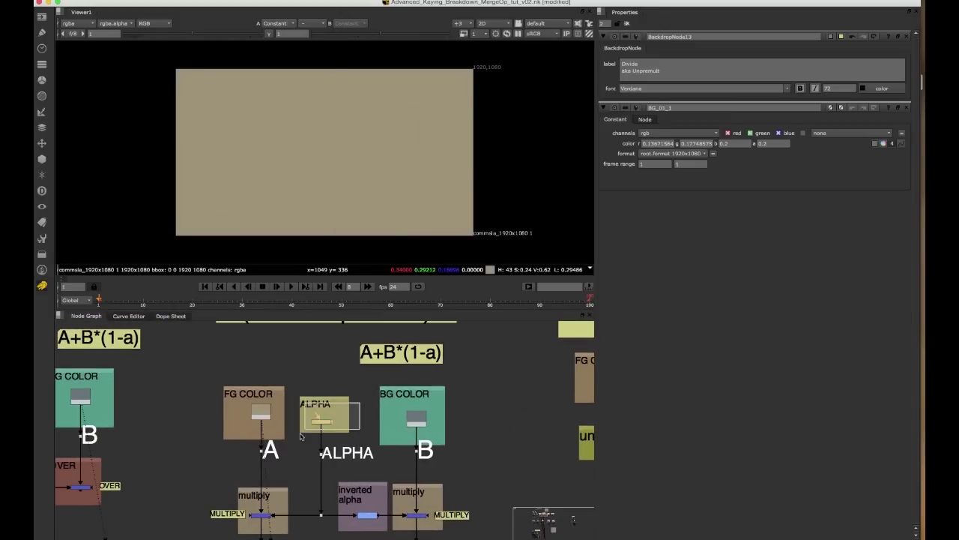
key("1")
left_click(433, 397)
key("1")
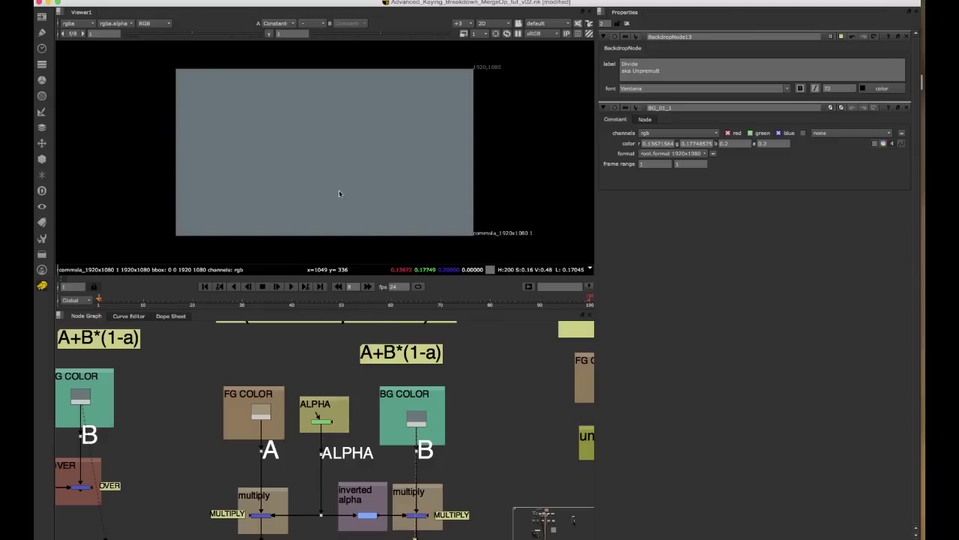
Display the Over Breakdown's foreground multiply and toggle it off and on to compare, leaving it enabled
middle_click_drag(348, 453, 279, 403)
scroll(310, 423, "up", 2)
scroll(314, 409, "down", 1)
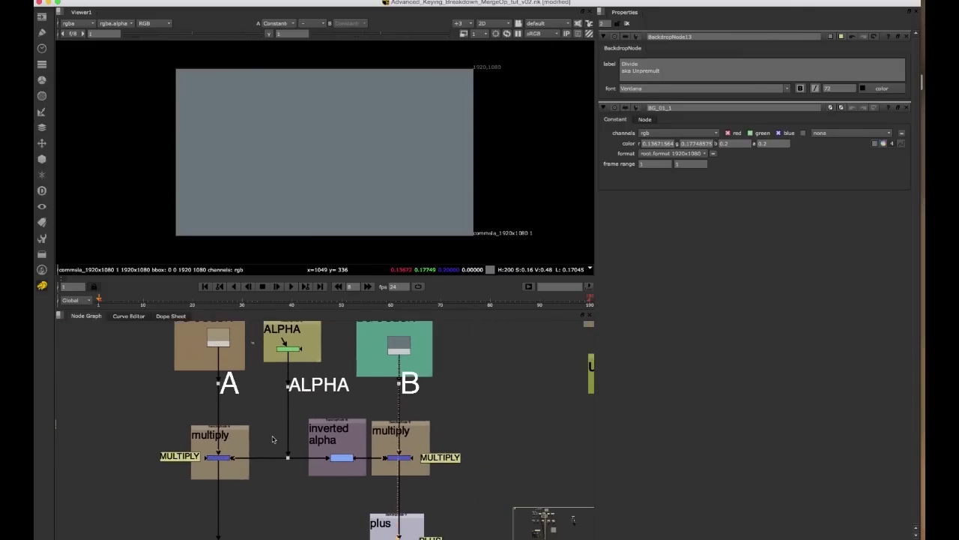
left_click(216, 457)
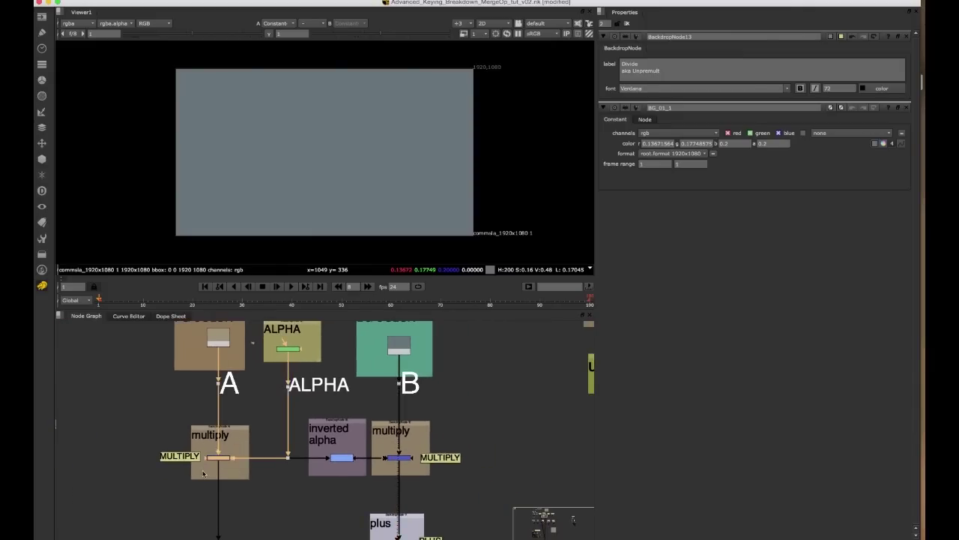
key("1")
left_click_drag(251, 435, 199, 474)
key("d")
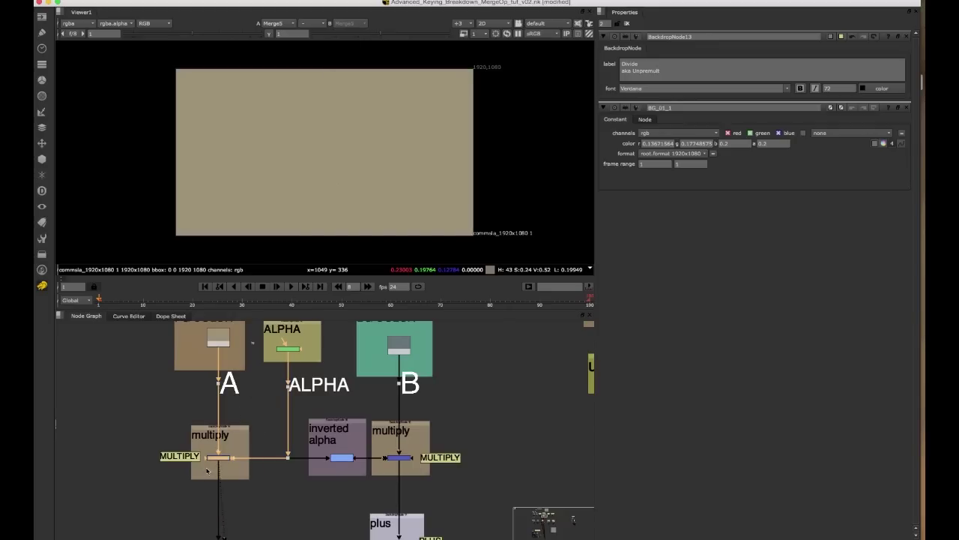
key("d")
key("d")
key("d")
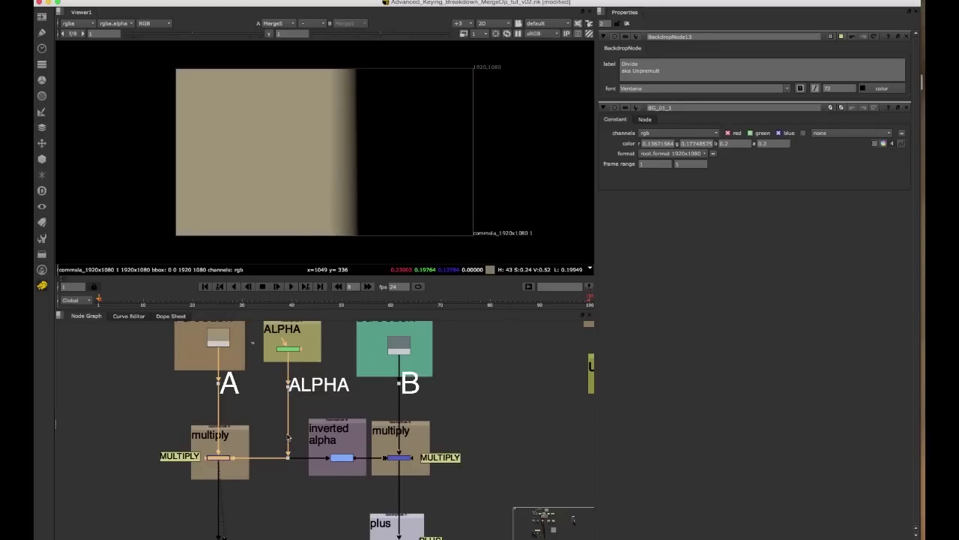
Display the alpha feeding the Over Breakdown's invert node, followed by the inverted alpha
middle_click_drag(333, 440, 305, 436)
left_click_drag(335, 437, 293, 474)
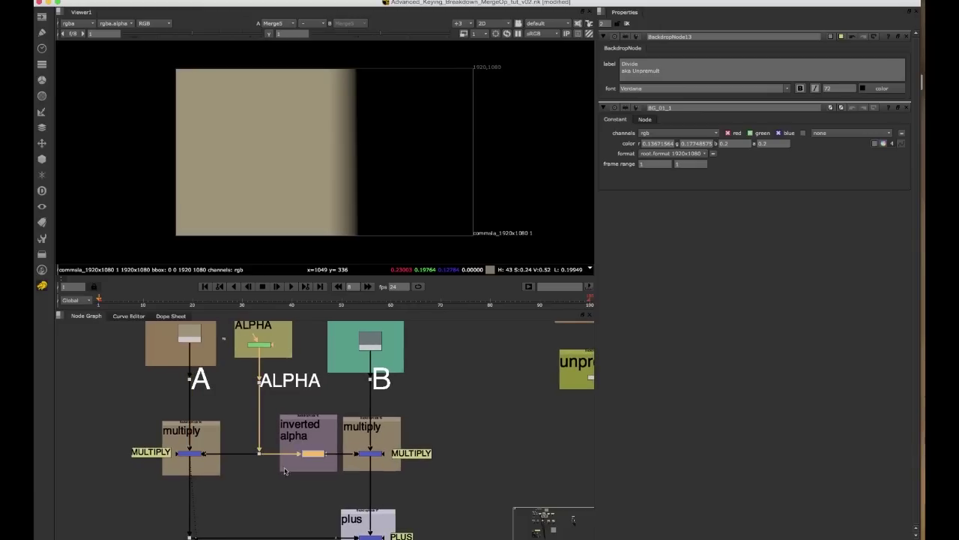
left_click(258, 453)
key("1")
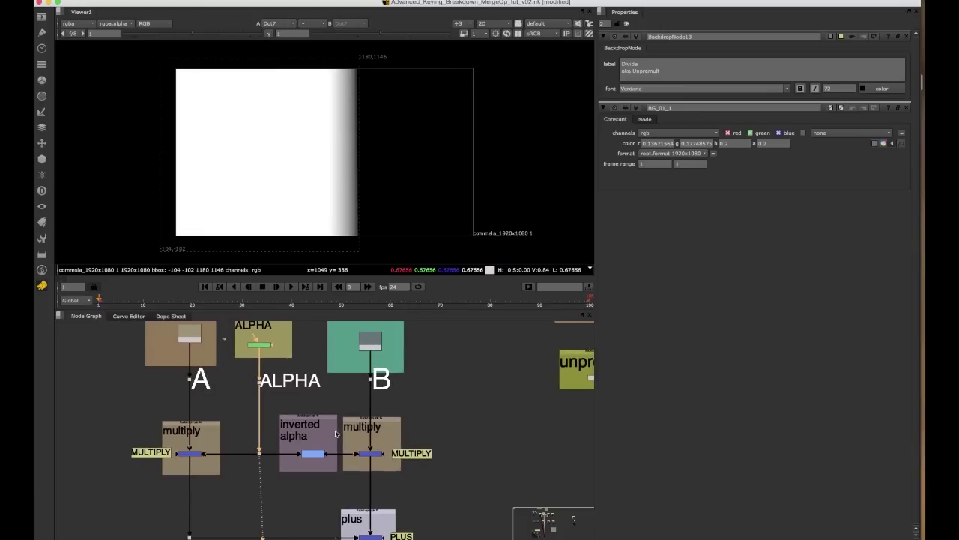
key("1")
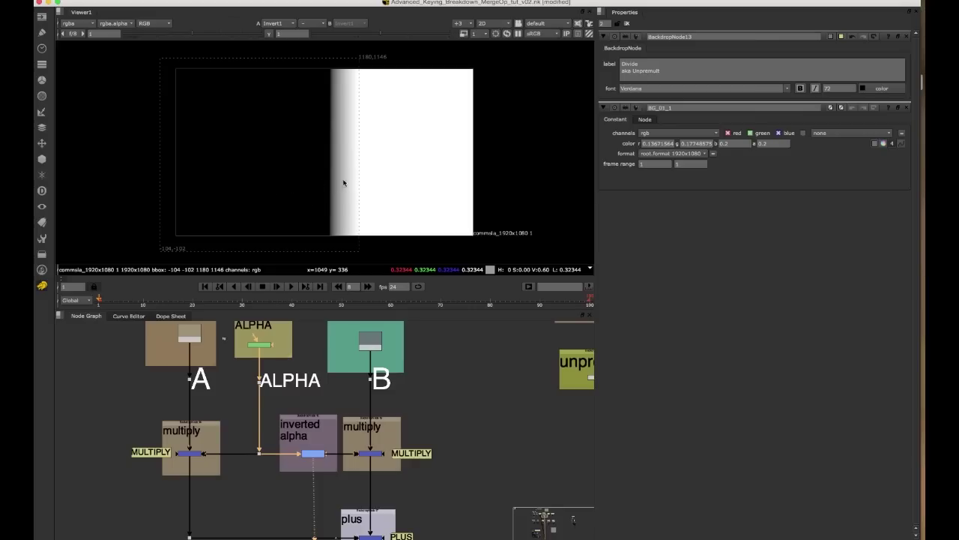
Display the multiply of the BG color with the inverted alpha and point out its B input
middle_click_drag(394, 433, 372, 424)
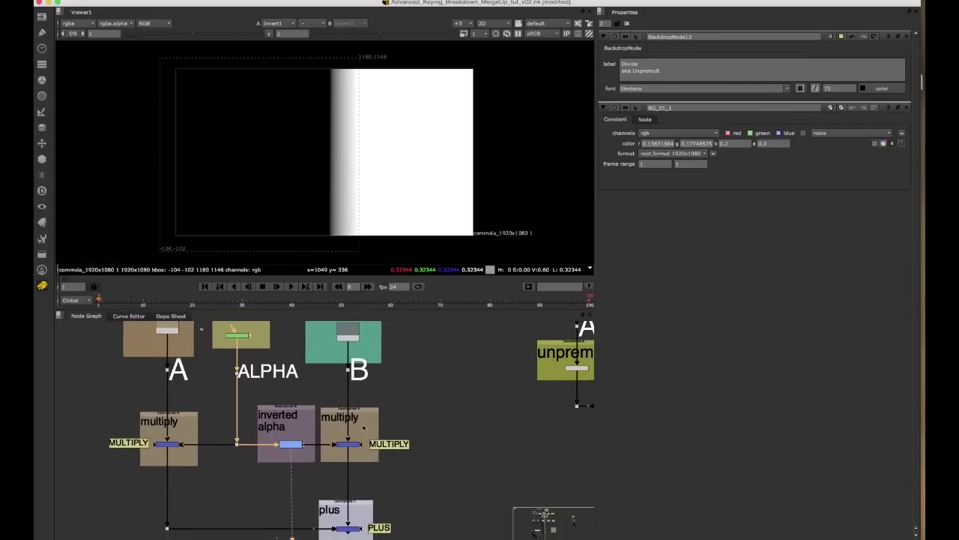
left_click_drag(372, 424, 365, 433)
left_click(345, 440)
key("1")
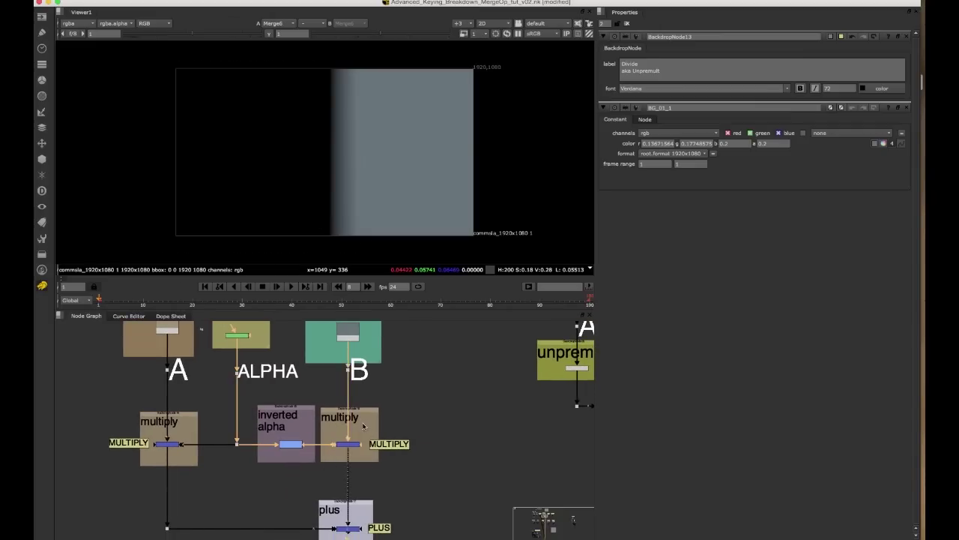
left_click(367, 427)
middle_click_drag(365, 380, 363, 393)
left_click_drag(379, 373, 338, 401)
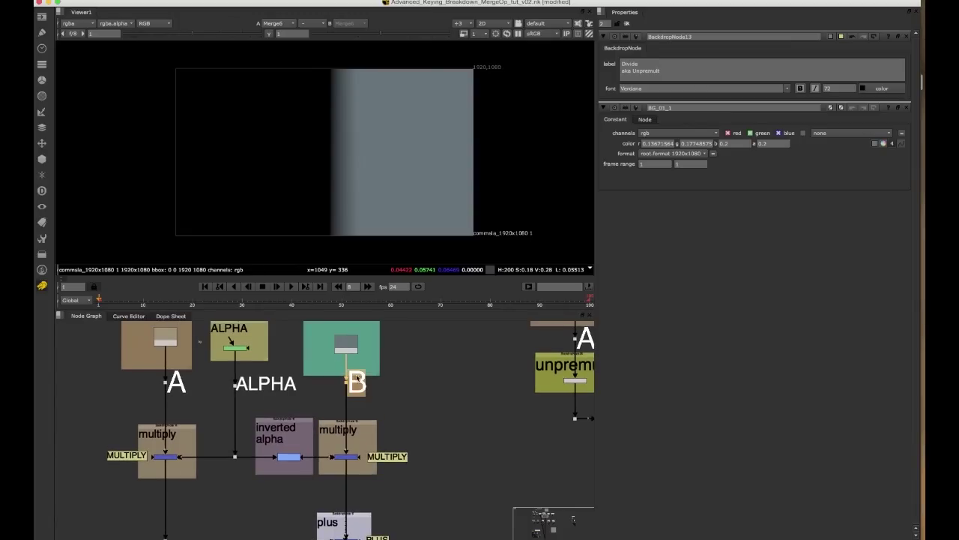
Alternate the viewer between the foreground and background multiplies to compare them, finishing on the background multiply
left_click(192, 443)
key("1")
left_click(362, 465)
key("1")
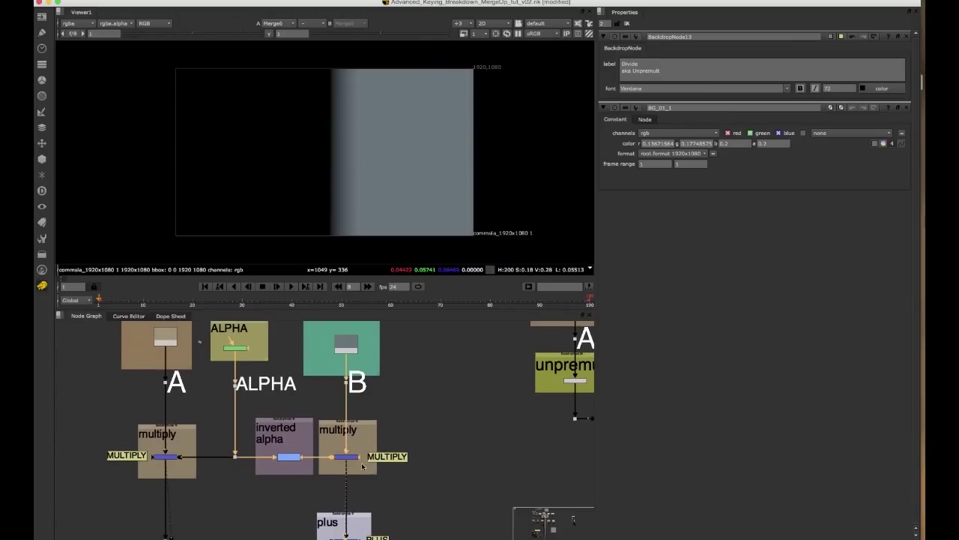
left_click(171, 458)
key("1")
left_click(351, 458)
key("1")
Display the Over Breakdown's plus merge and inspect the soft transition between the two colors up close
middle_click_drag(342, 468, 338, 417)
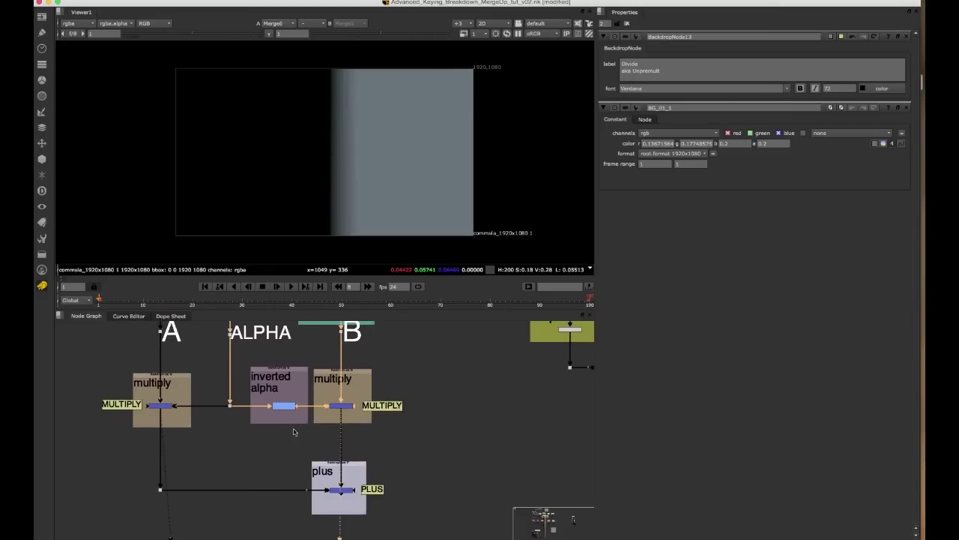
left_click(356, 470)
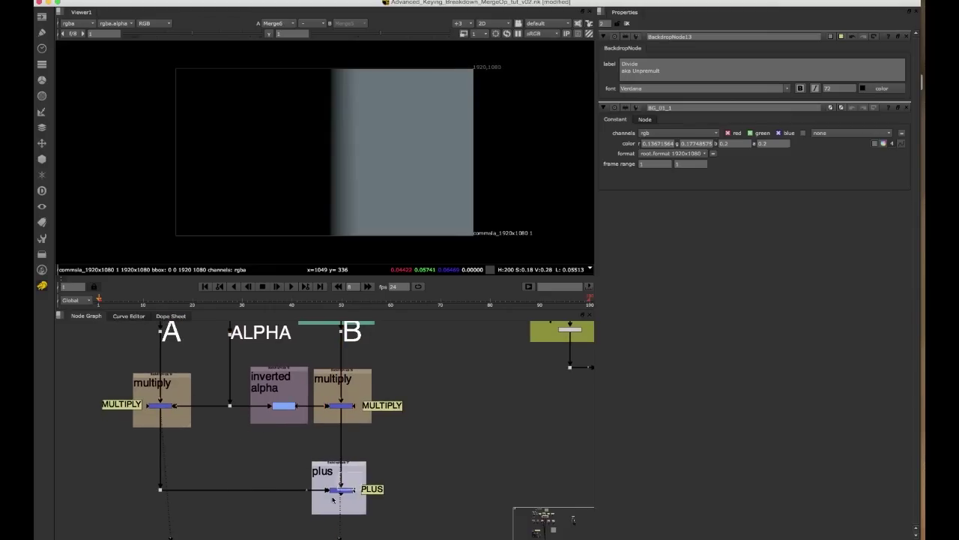
key("1")
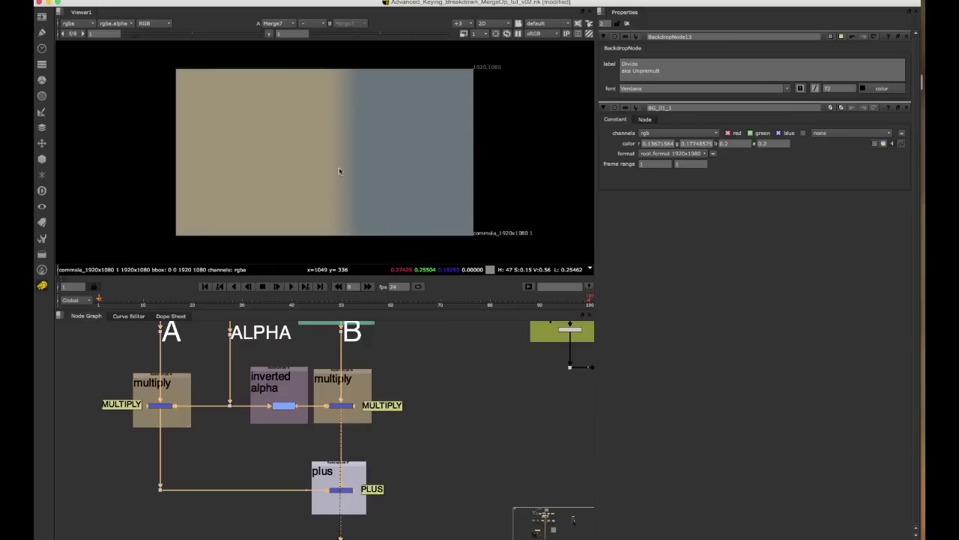
left_click_drag(332, 168, 356, 168)
scroll(345, 185, "up", 5)
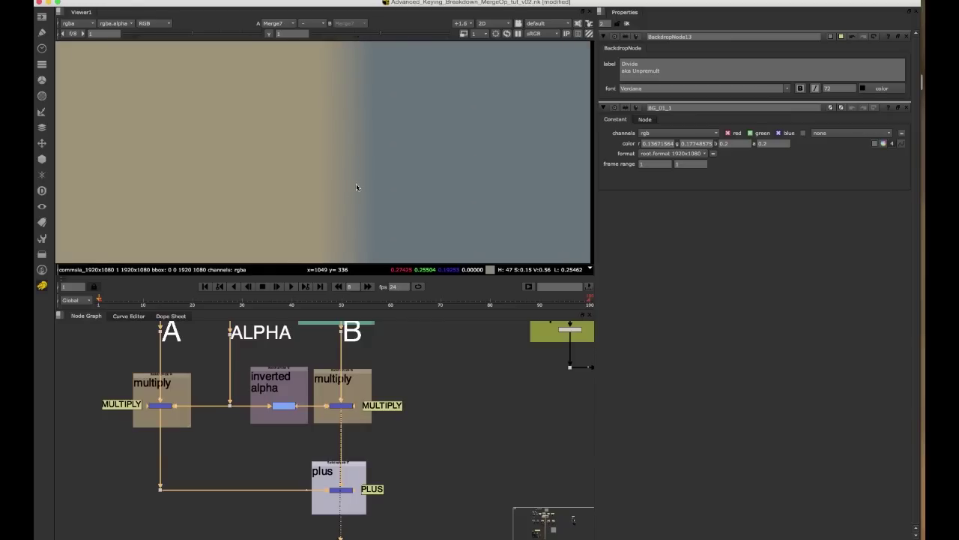
scroll(360, 197, "down", 3)
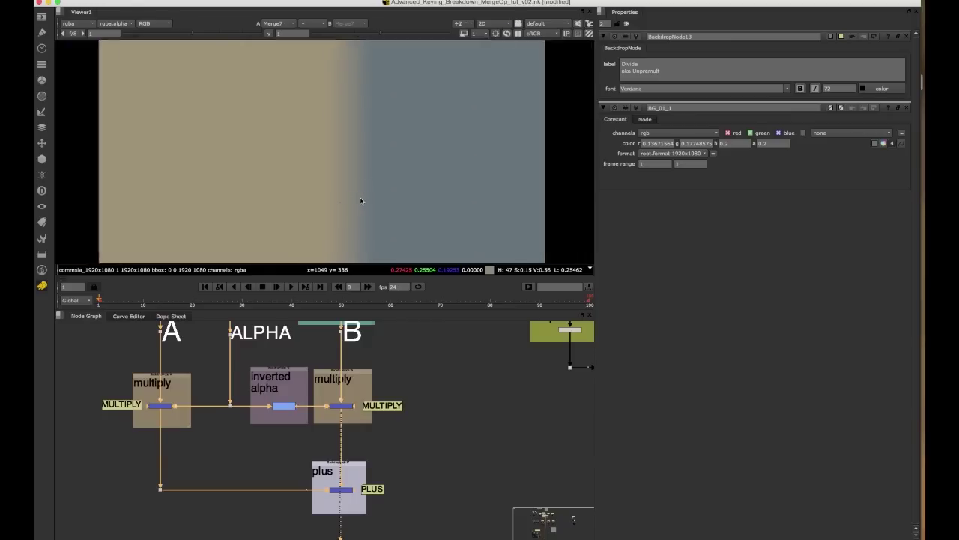
scroll(365, 201, "down", 1)
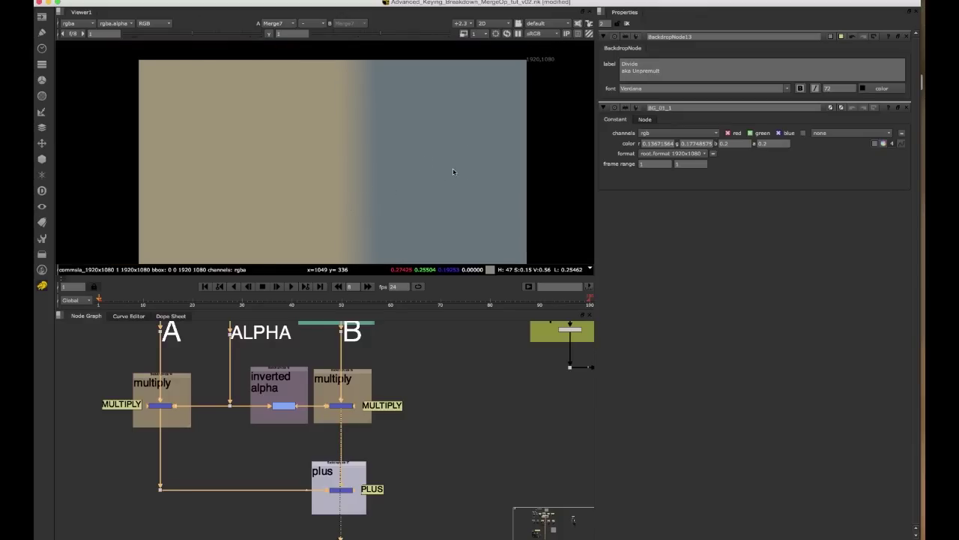
Display the Over Breakdown's unmultiplied BG color for comparison with the plus merge
scroll(359, 420, "up", 3)
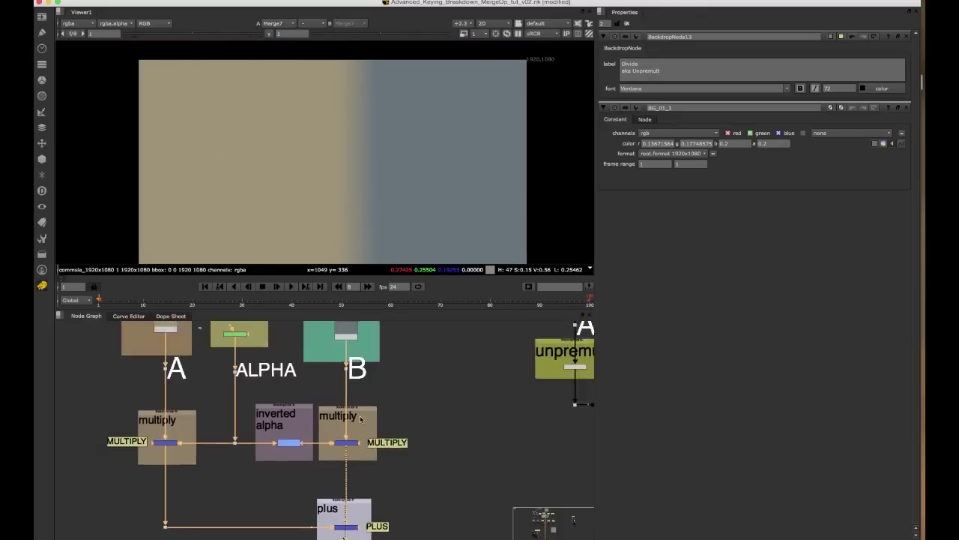
scroll(361, 420, "up", 1)
left_click(342, 347)
key("1")
scroll(369, 397, "down", 3)
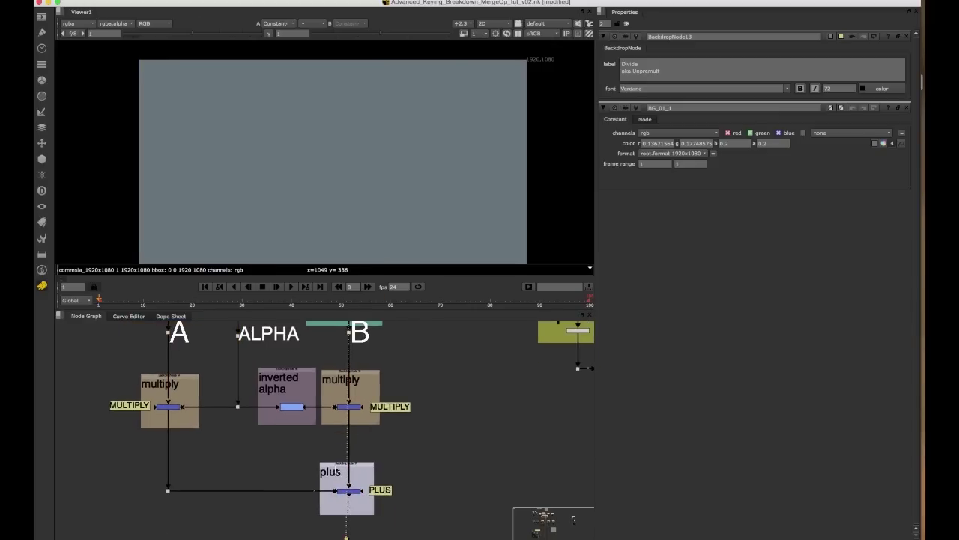
Display the Over Breakdown's plus merge and review the full breakdown layout against its A+B*(1-a) formula
left_click(343, 488)
key("1")
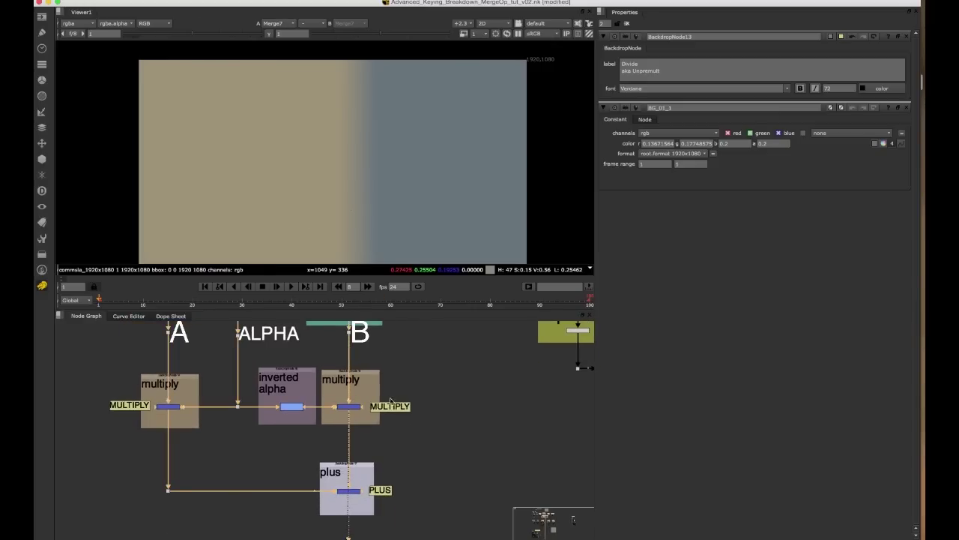
scroll(397, 393, "down", 2)
scroll(411, 426, "down", 1)
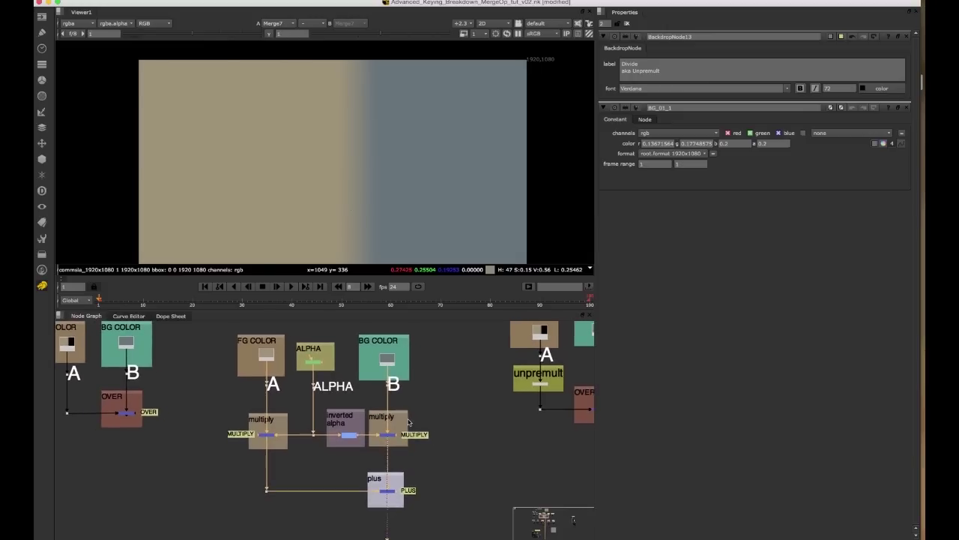
scroll(397, 411, "down", 3)
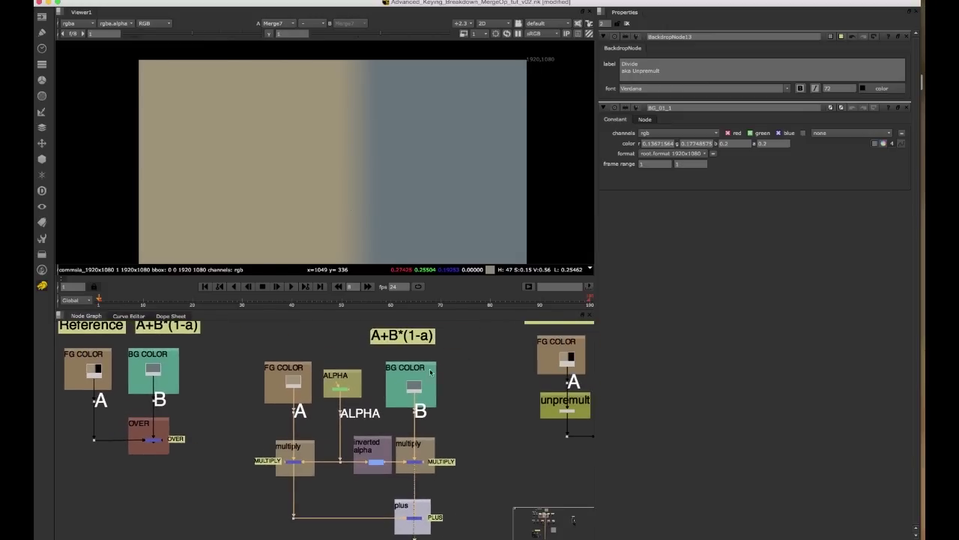
middle_click_drag(395, 396, 384, 390)
scroll(389, 358, "down", 1)
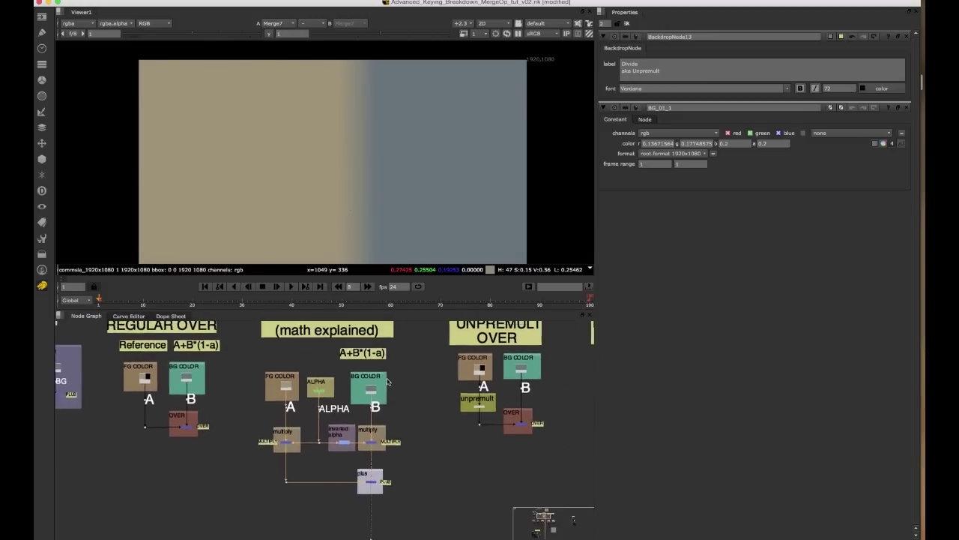
Examine the breakdown's multiply and inverted alpha nodes up close, and review the graph alongside the Regular Over reference
scroll(378, 403, "up", 3)
scroll(301, 390, "up", 1)
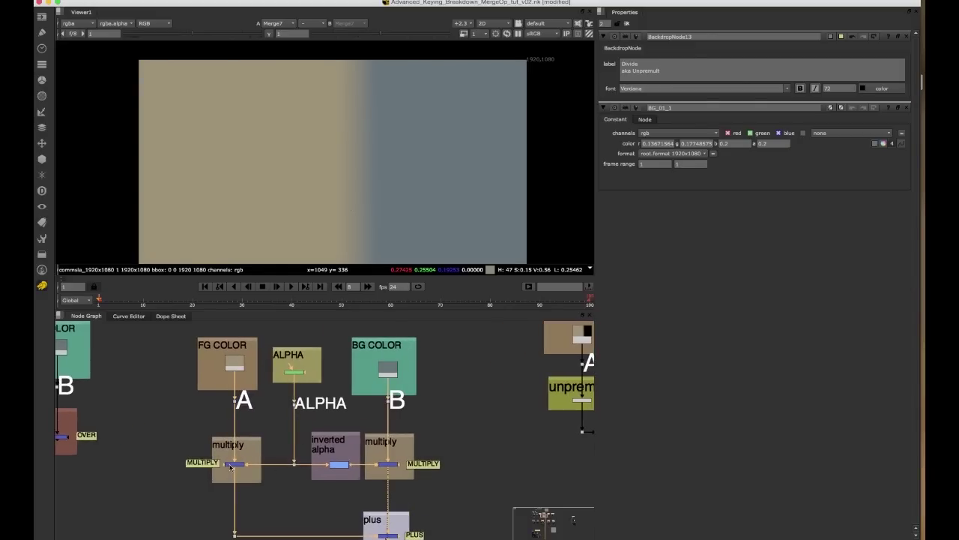
middle_click_drag(396, 459, 382, 426)
scroll(416, 418, "down", 4)
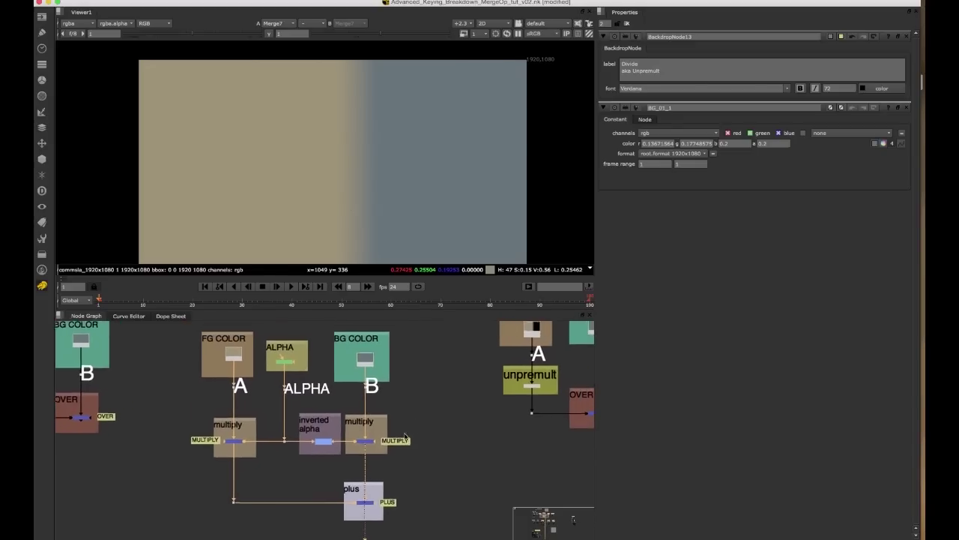
scroll(404, 434, "up", 4)
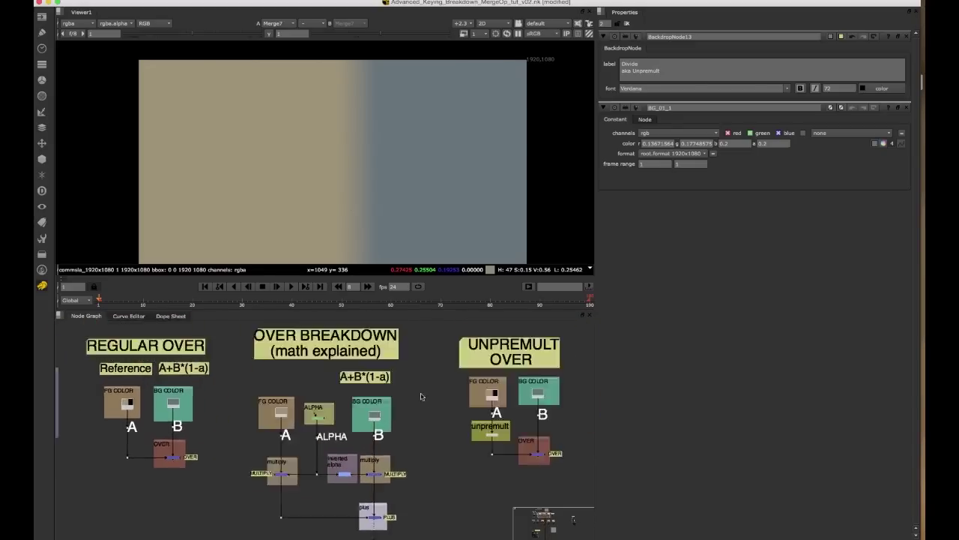
scroll(431, 396, "left", 2)
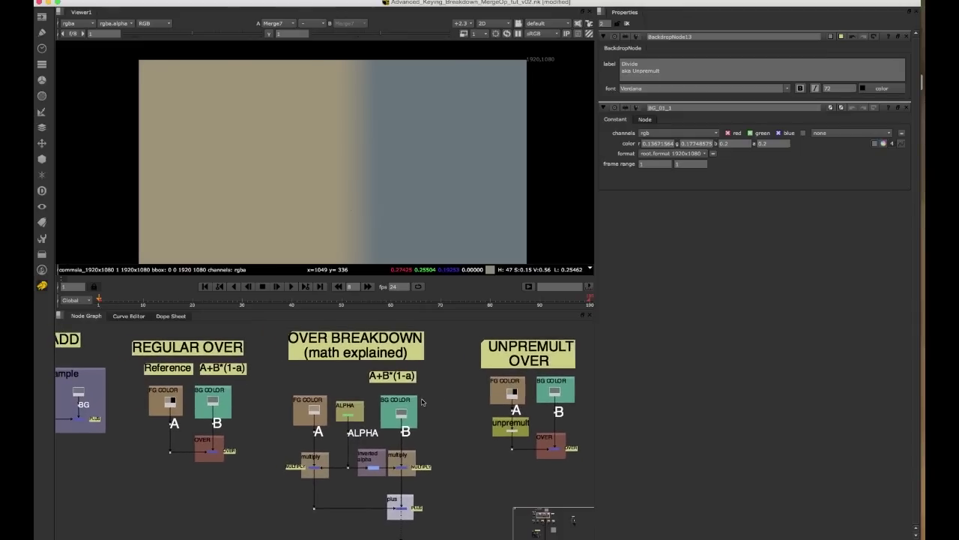
scroll(360, 411, "up", 2)
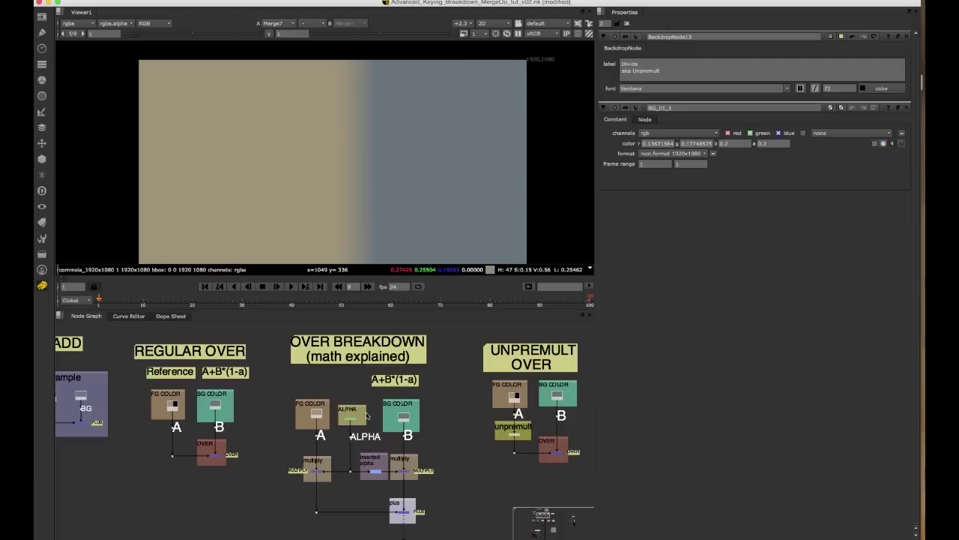
Alternate the viewer between the Over Breakdown's ALPHA ramp and its foreground multiply, finishing on the ALPHA ramp
left_click(352, 420)
key("1")
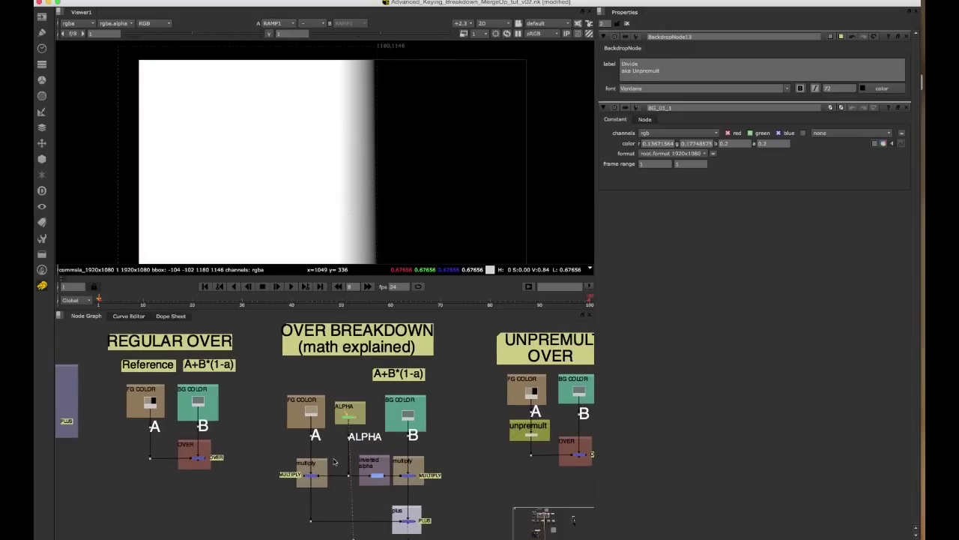
left_click(305, 471)
key("1")
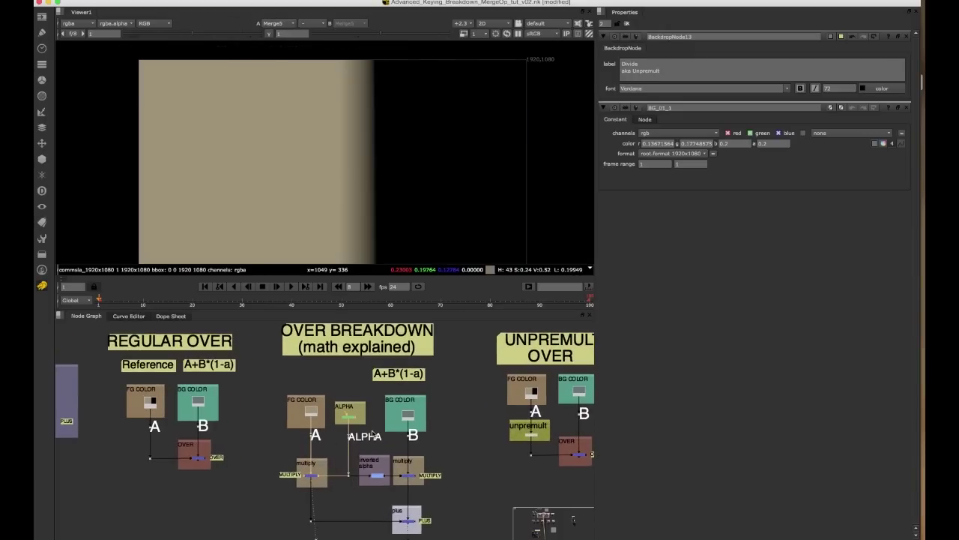
middle_click_drag(376, 466, 355, 457)
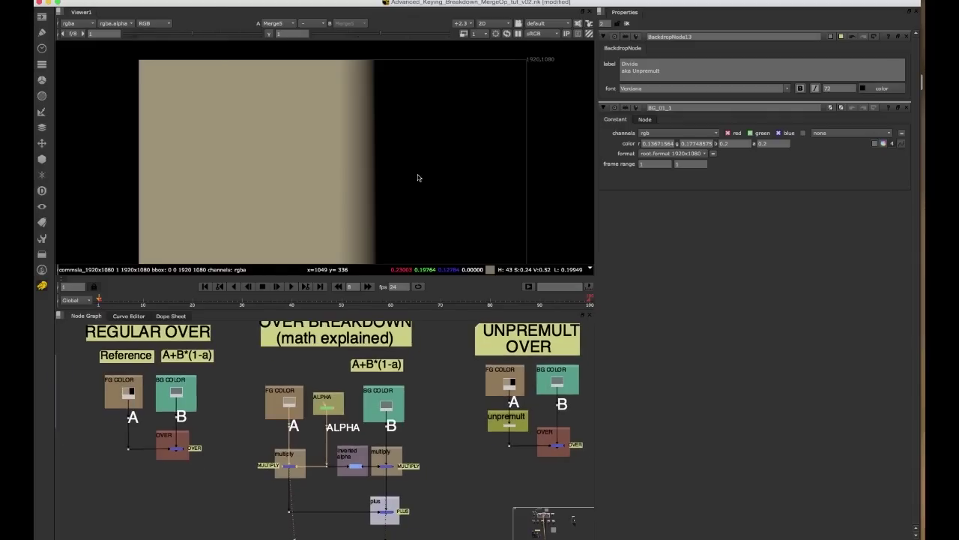
left_click(340, 410)
key("1")
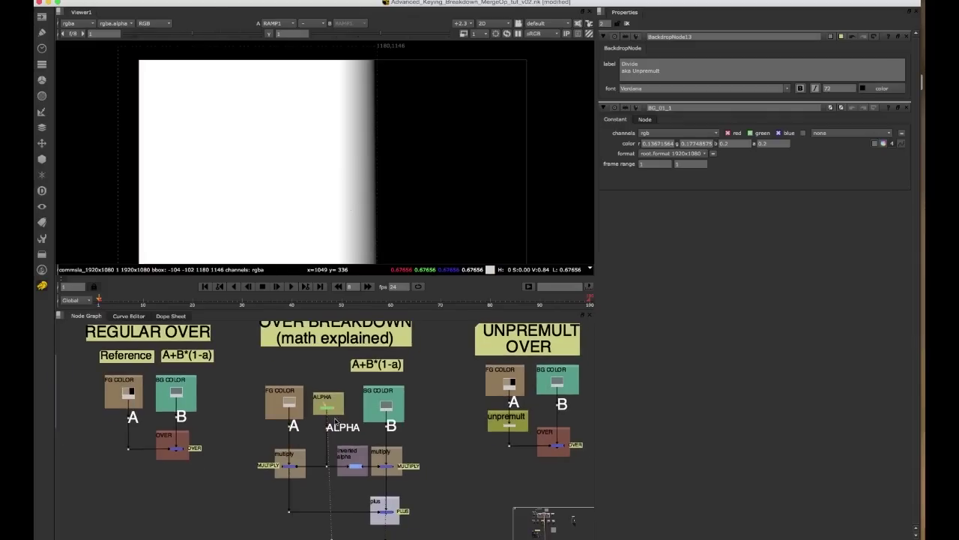
Display the Over Breakdown's background multiply and its plus merge to compare them with the ALPHA ramp
left_click(387, 460)
key("1")
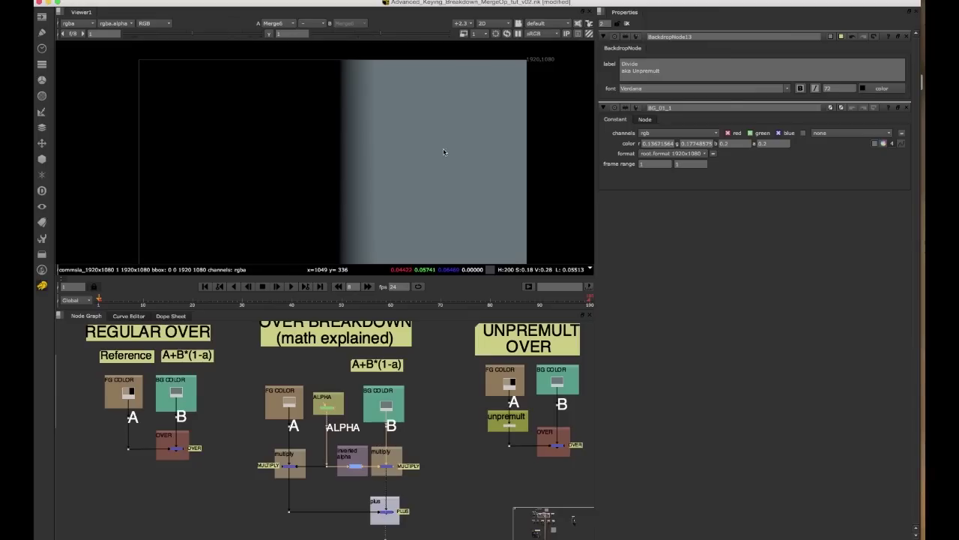
left_click(383, 505)
key("1")
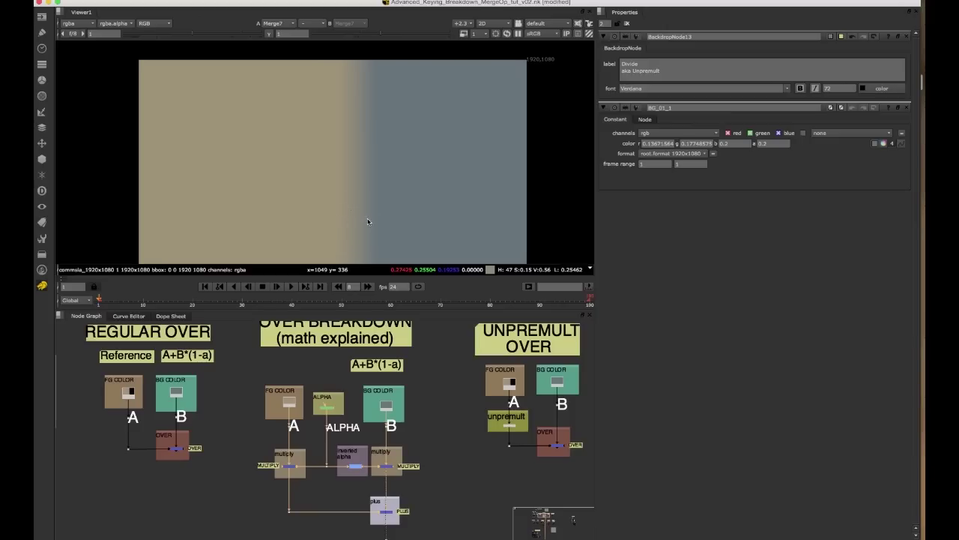
left_click(328, 405)
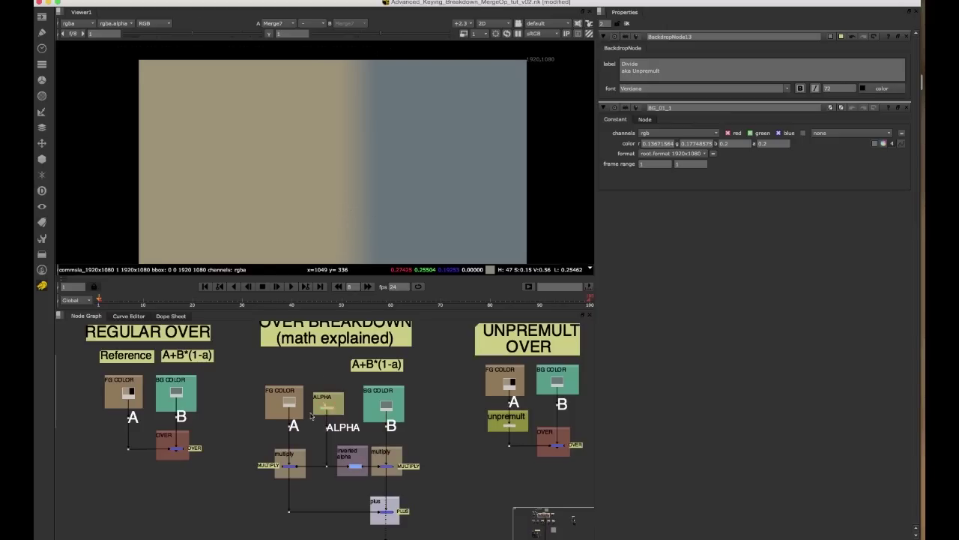
key("1")
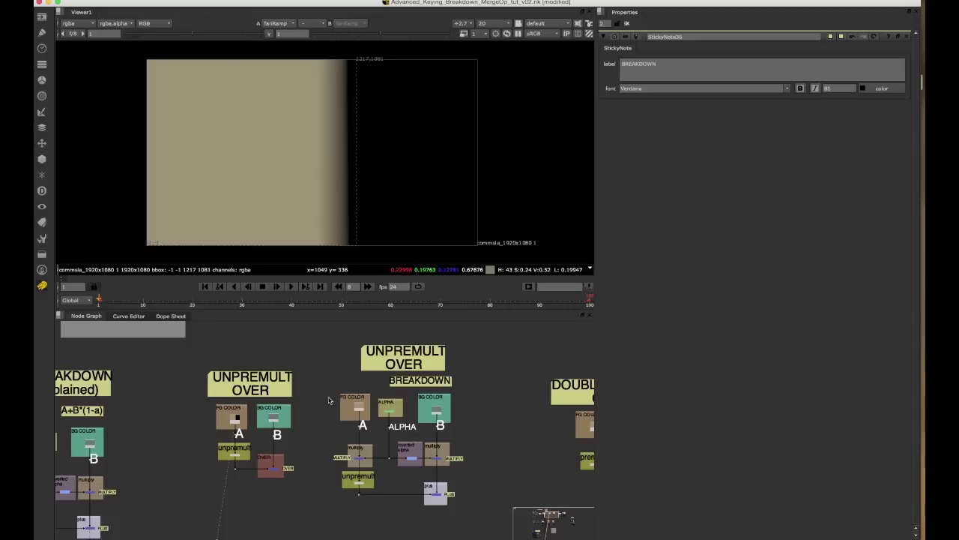
Display the Unpremult Over example's Unpremult node to check the FG color without its soft edge
scroll(307, 412, "up", 1)
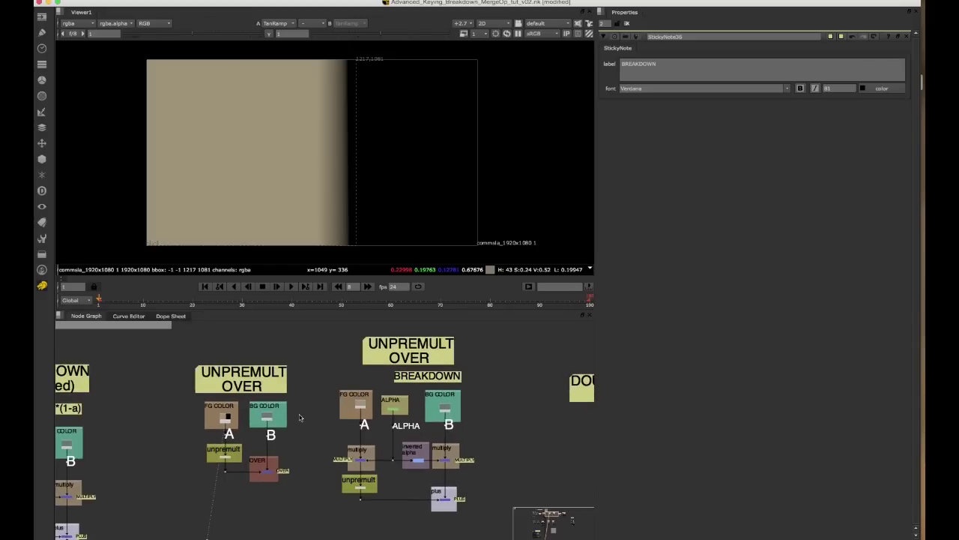
scroll(290, 410, "up", 4)
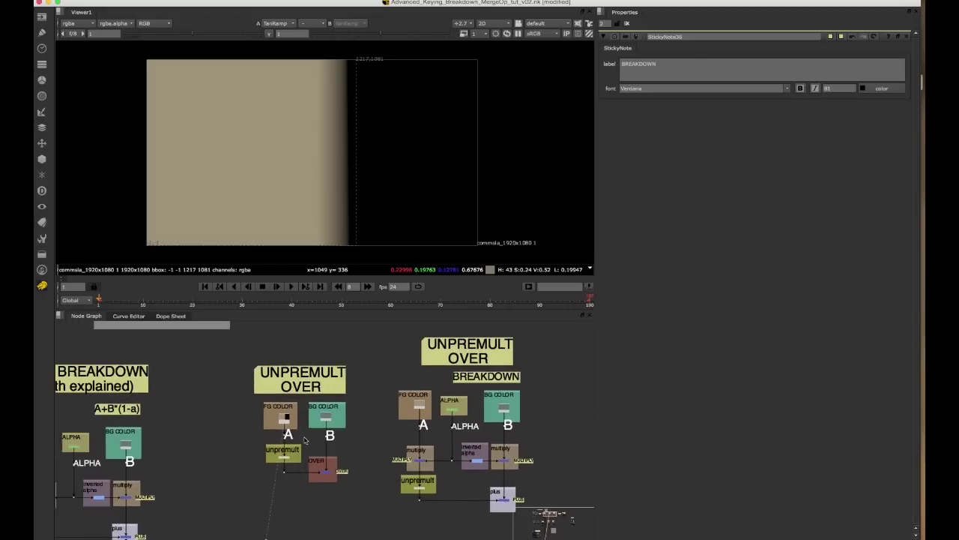
left_click(258, 427, "shift+super")
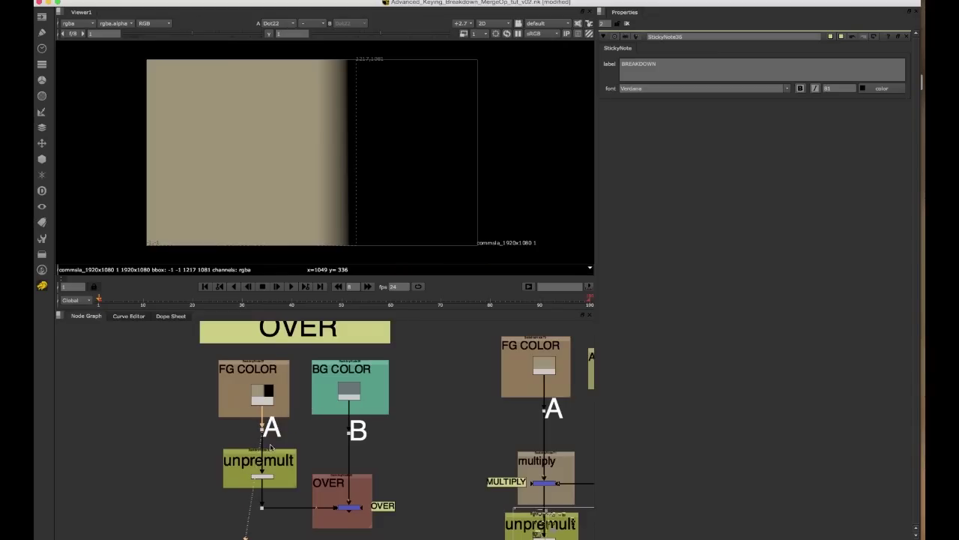
left_click(249, 476)
key("1")
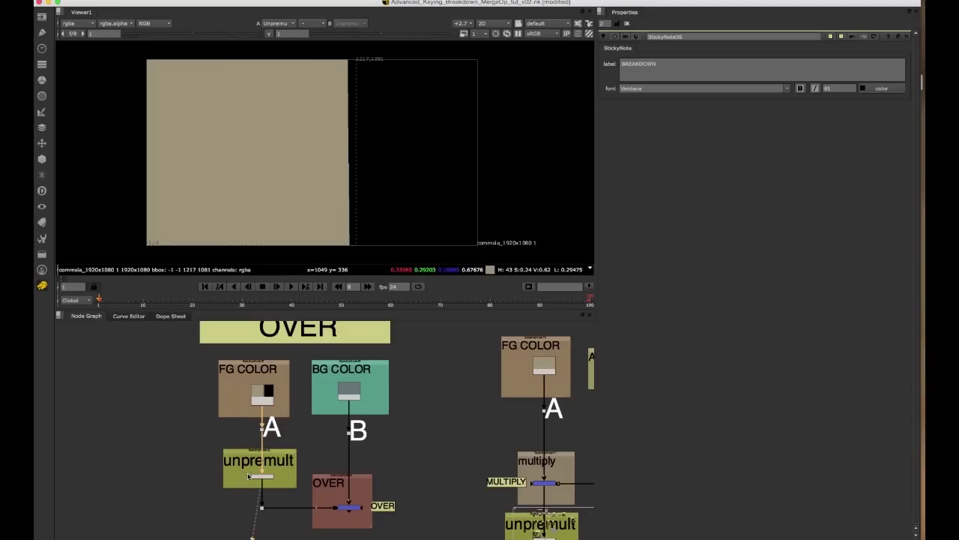
Compare the Unpremult Over's original FG color on the A input with its Unpremult result, finishing on the Unpremult node
scroll(270, 470, "up", 2)
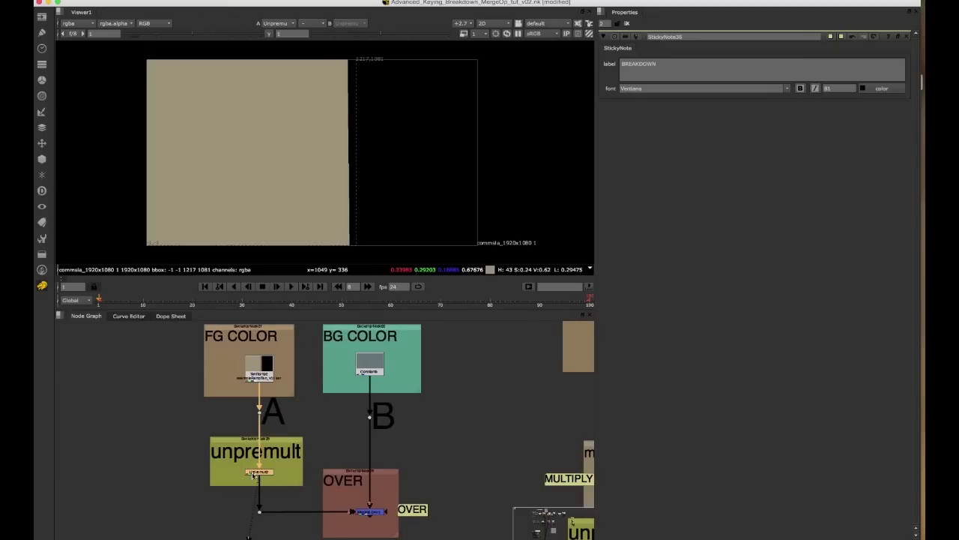
left_click_drag(218, 398, 290, 432)
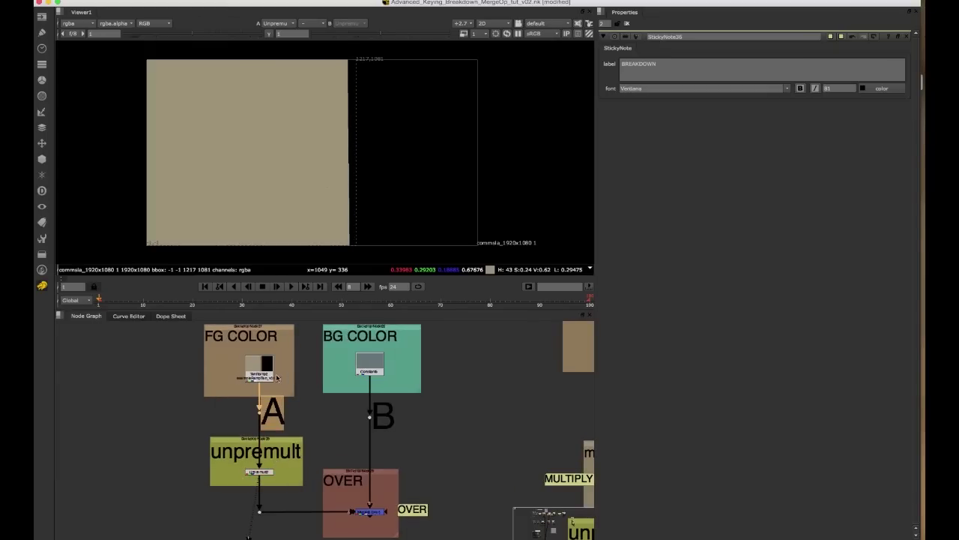
left_click(258, 375)
key("1")
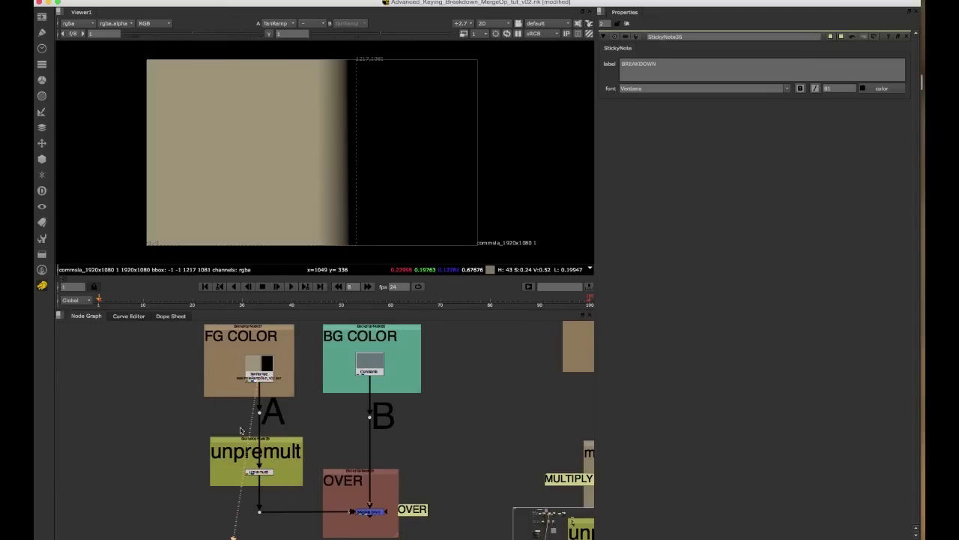
left_click_drag(241, 404, 273, 434)
key("1")
left_click_drag(221, 462, 282, 484)
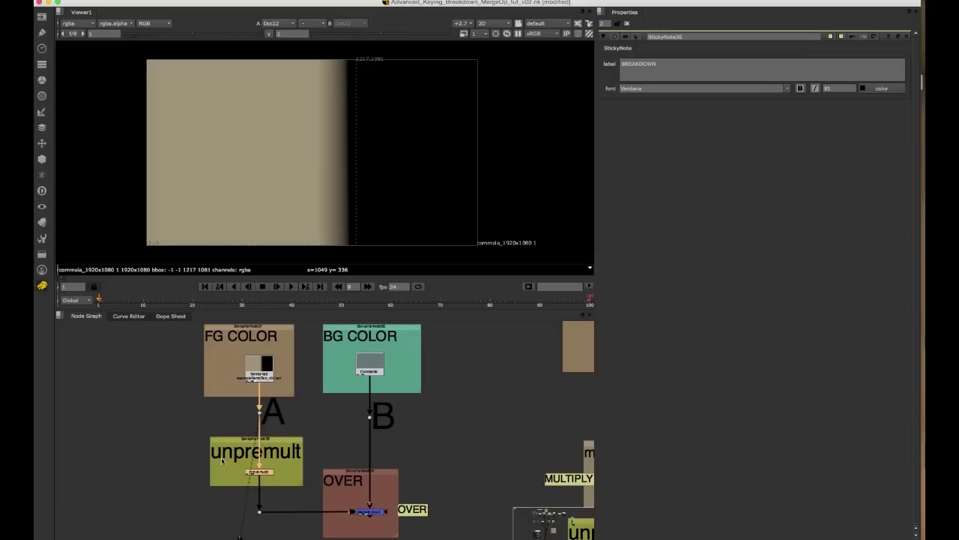
key("1")
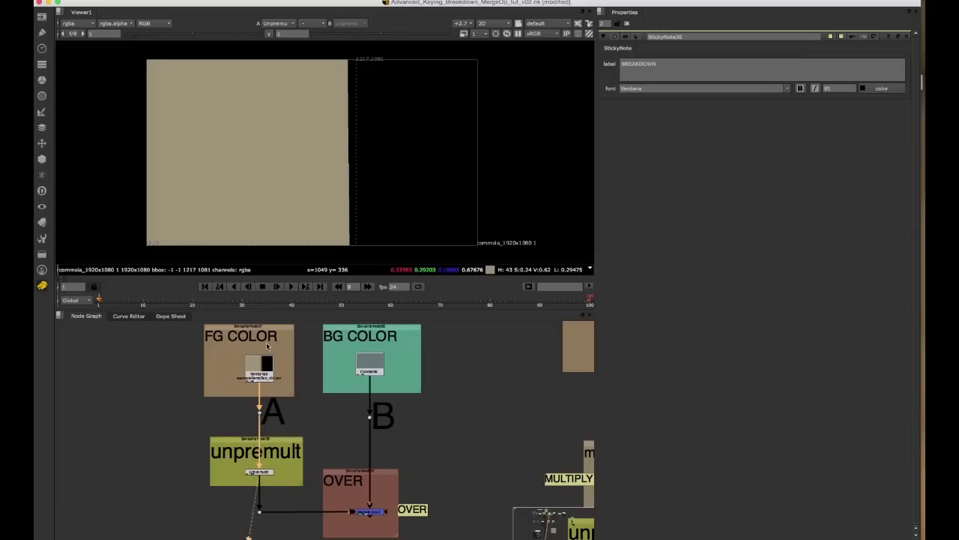
Toggle the Unpremult node off and on repeatedly to compare the FG color's edge with and without it
scroll(315, 405, "right", 3)
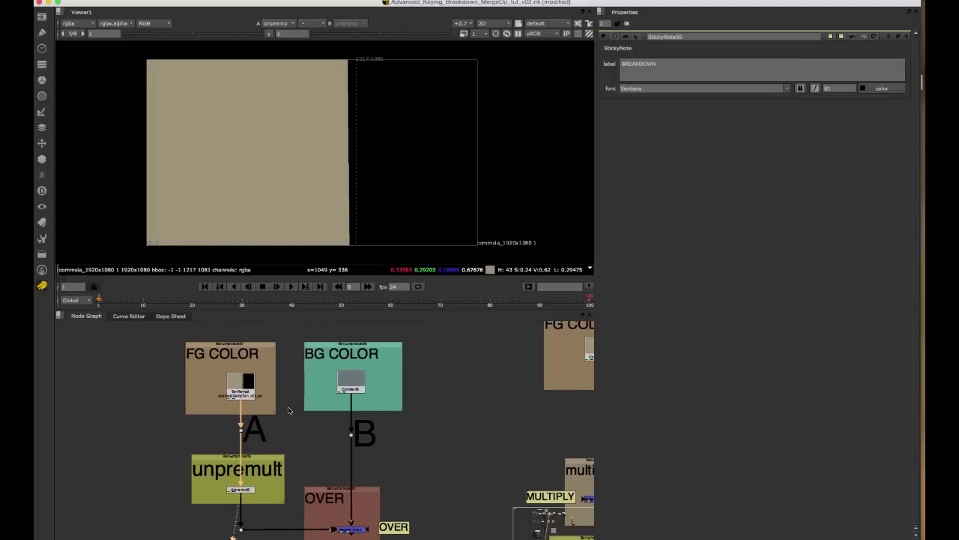
scroll(285, 401, "up", 1)
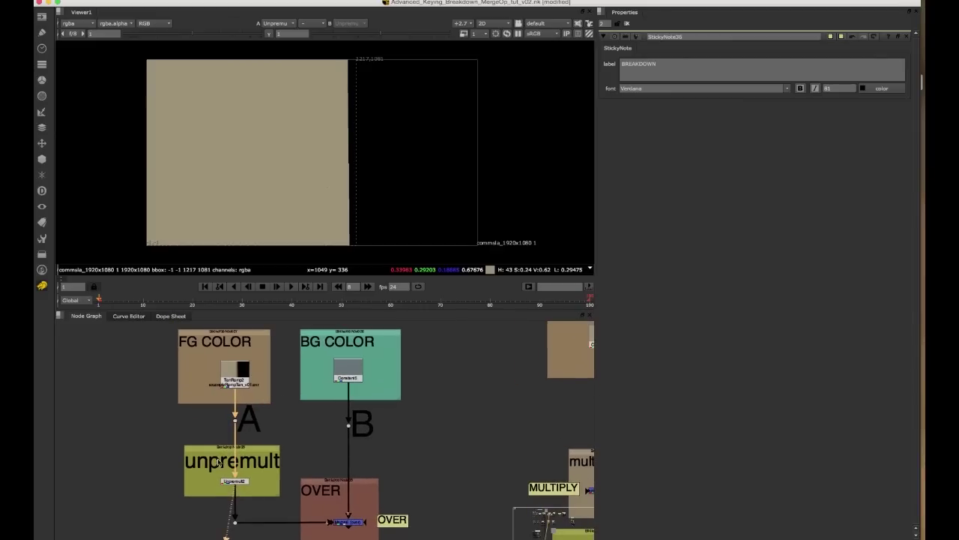
left_click(230, 483)
key("d")
key("d")
scroll(273, 461, "down", 3)
scroll(280, 450, "up", 2)
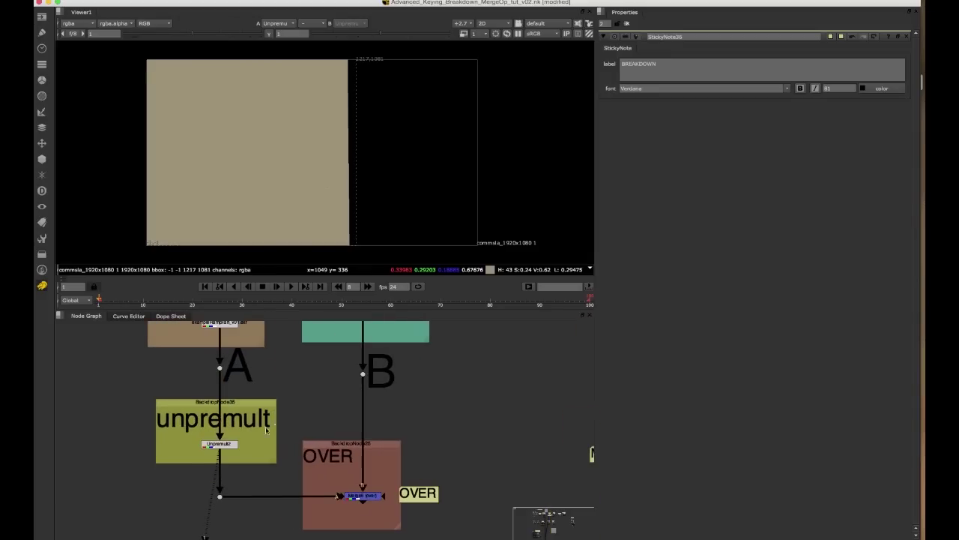
left_click(224, 445)
key("d")
key("d")
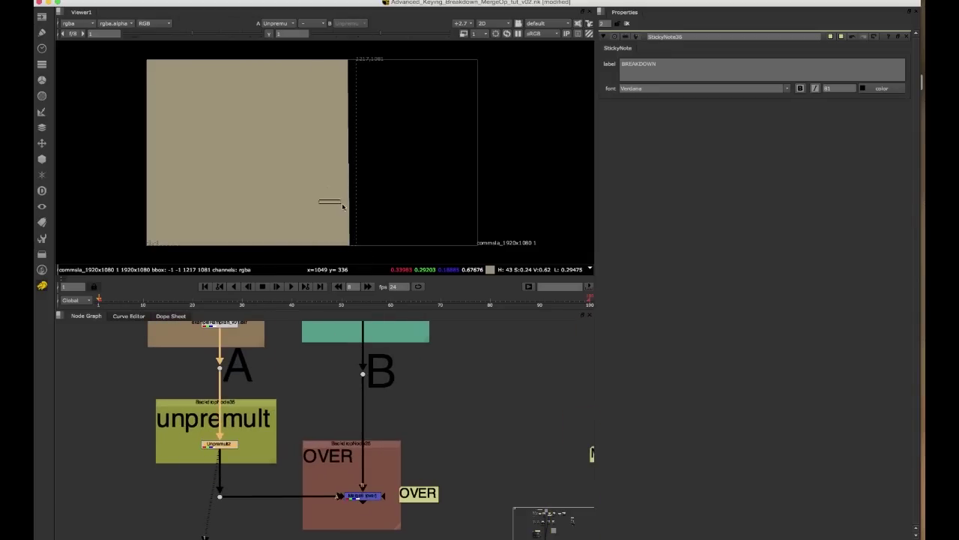
Display the Unpremult Over's Over merge and compare the transition edge up close with the Unpremult node disabled and enabled
middle_click_drag(330, 476, 308, 462)
left_click(347, 485)
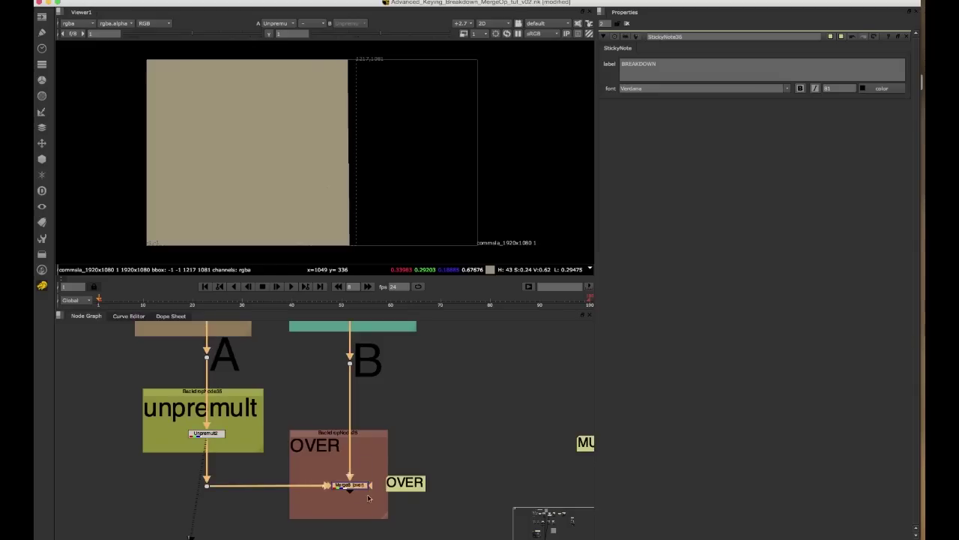
key("1")
left_click(196, 444)
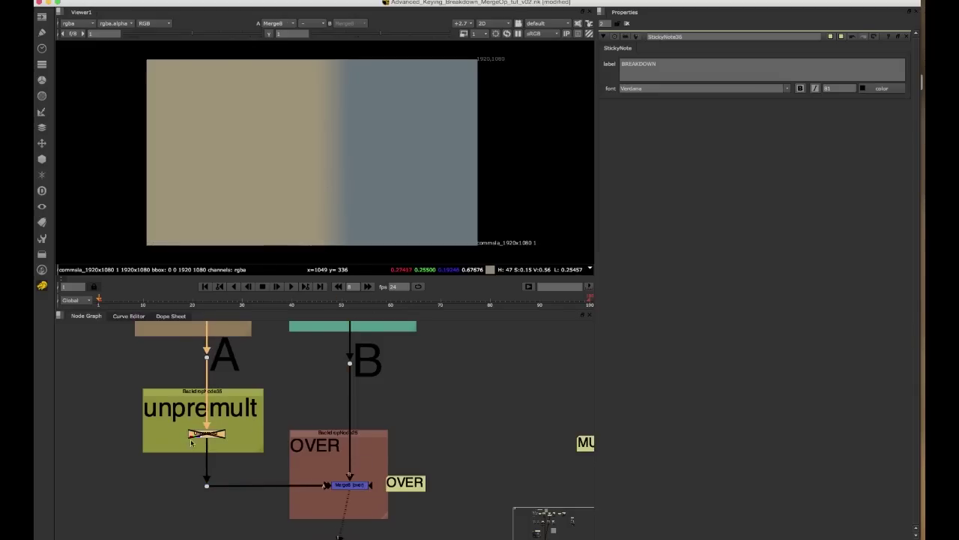
left_click(204, 433)
scroll(341, 164, "up", 2)
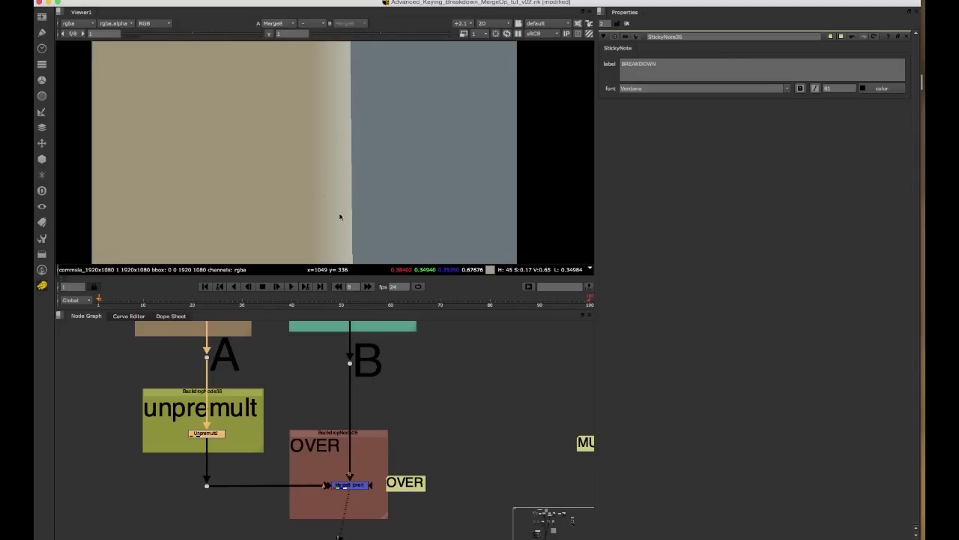
Display the alpha channel of the Unpremult node
key("1")
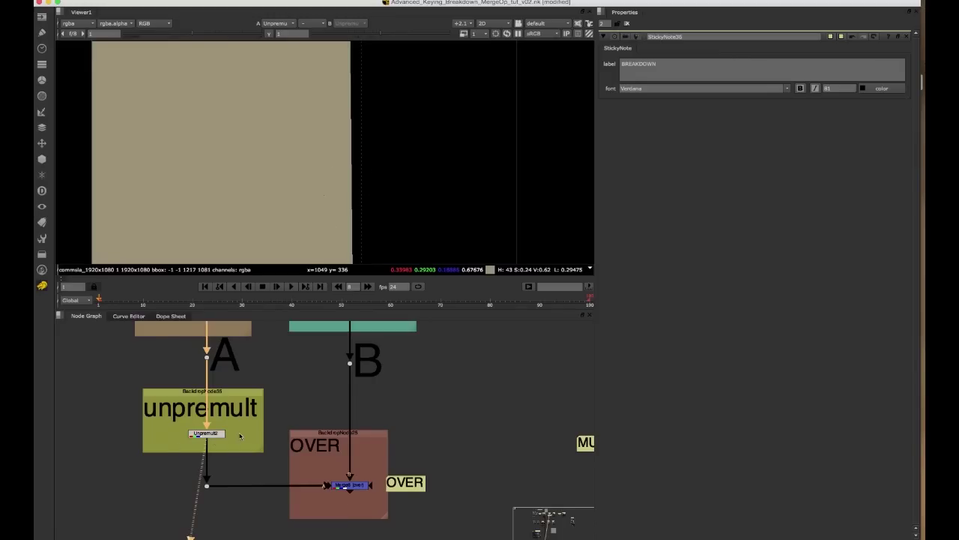
key("a")
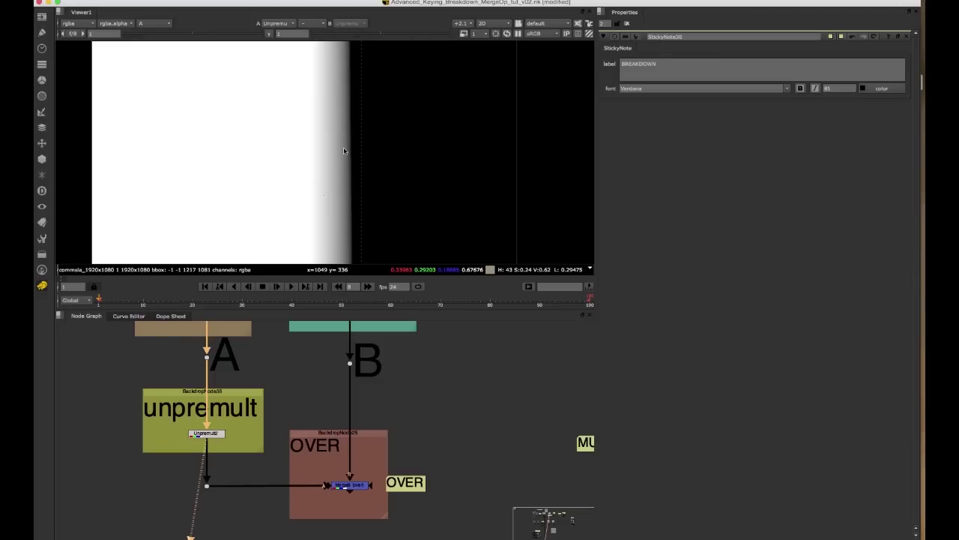
Return the view to full color and display the Unpremult Over's Over merge
key("a")
left_click(341, 485)
key("1")
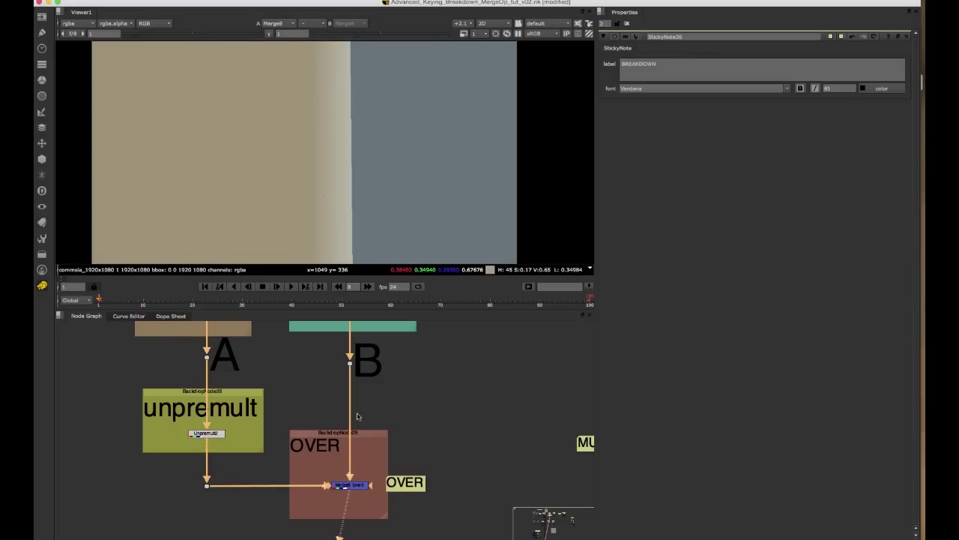
Display the FG color multiplied by alpha on the A branch of the Unpremult Over Breakdown
scroll(357, 417, "down", 3)
middle_click_drag(407, 398, 184, 435)
scroll(255, 409, "down", 2)
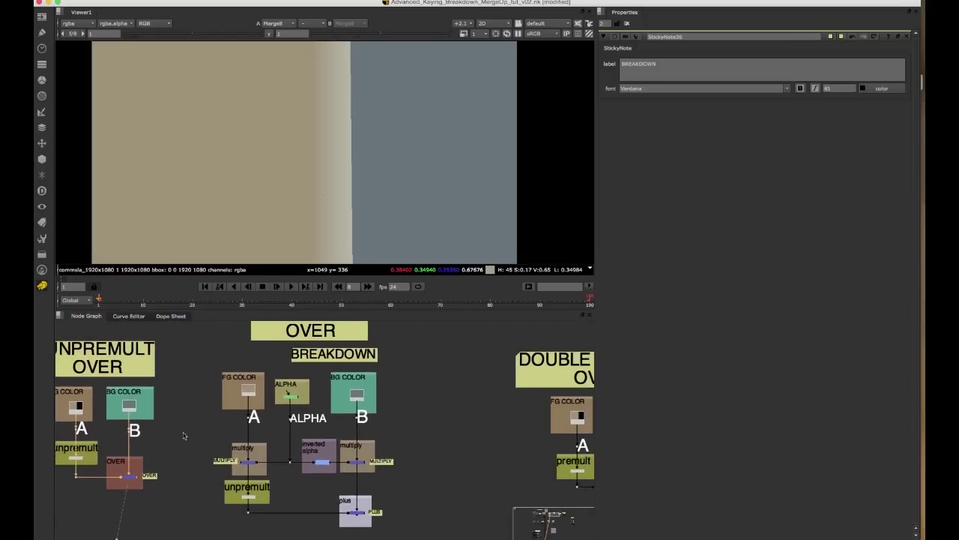
scroll(188, 427, "down", 3)
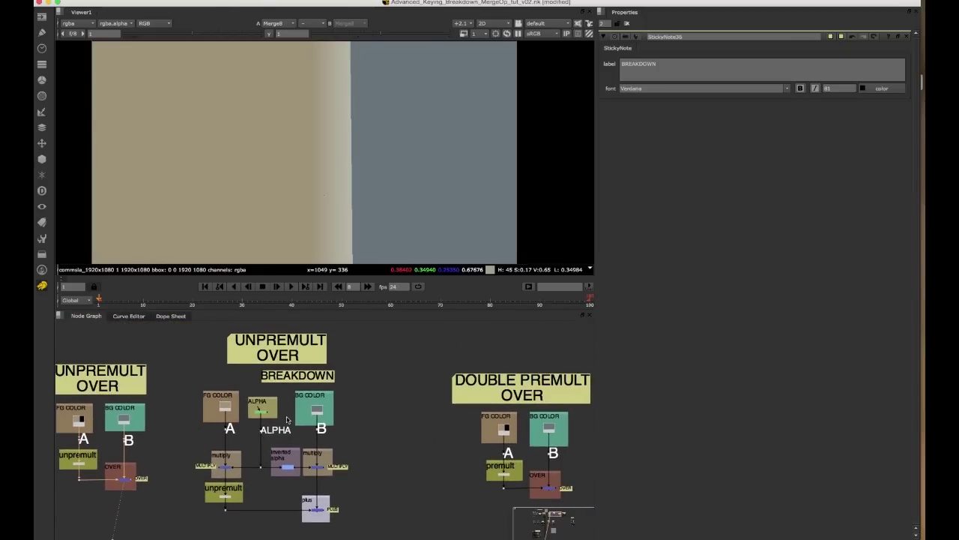
scroll(273, 453, "up", 2)
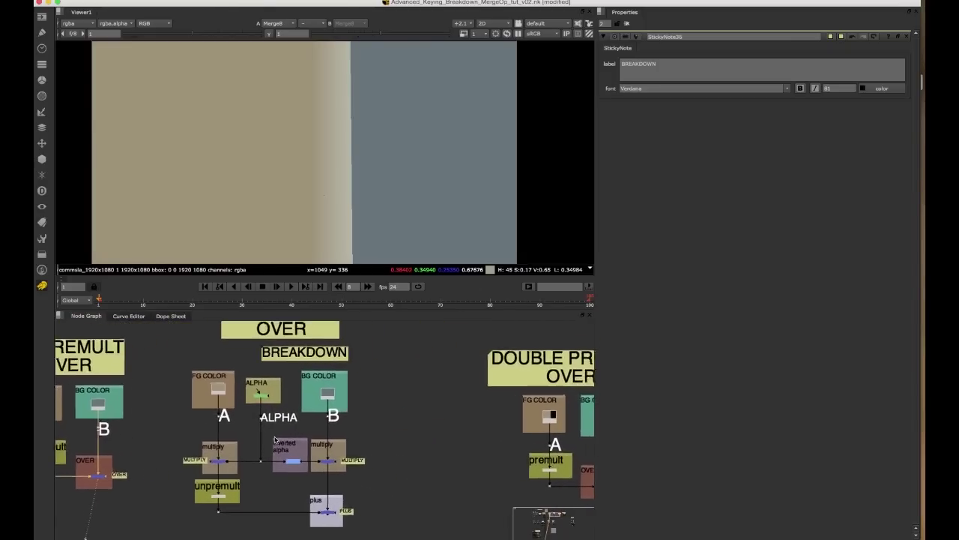
left_click(212, 466)
key("1")
scroll(210, 469, "up", 2)
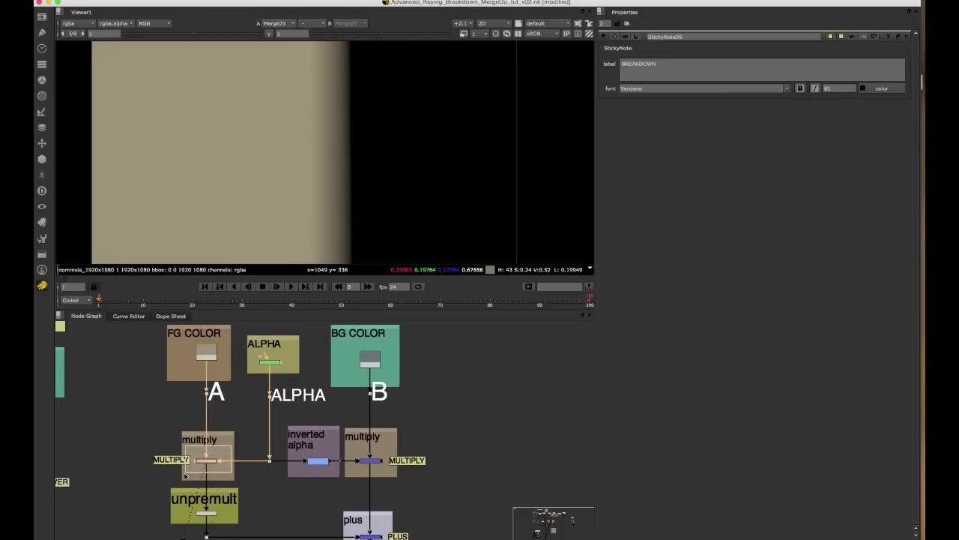
left_click_drag(185, 473, 225, 437)
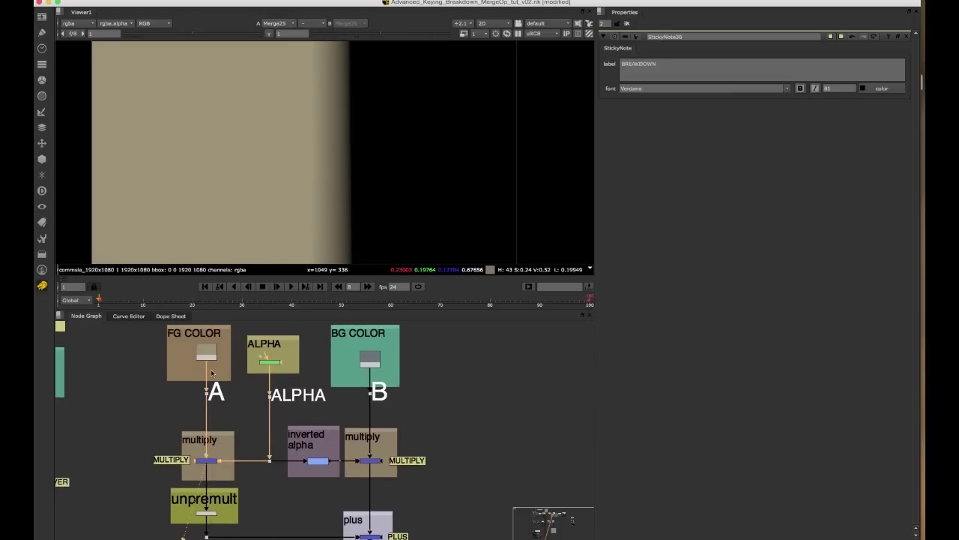
Display the BG color multiplied by the inverted alpha on the breakdown's B branch and view the whole frame
middle_click_drag(366, 425, 324, 421)
left_click(329, 457)
key("1")
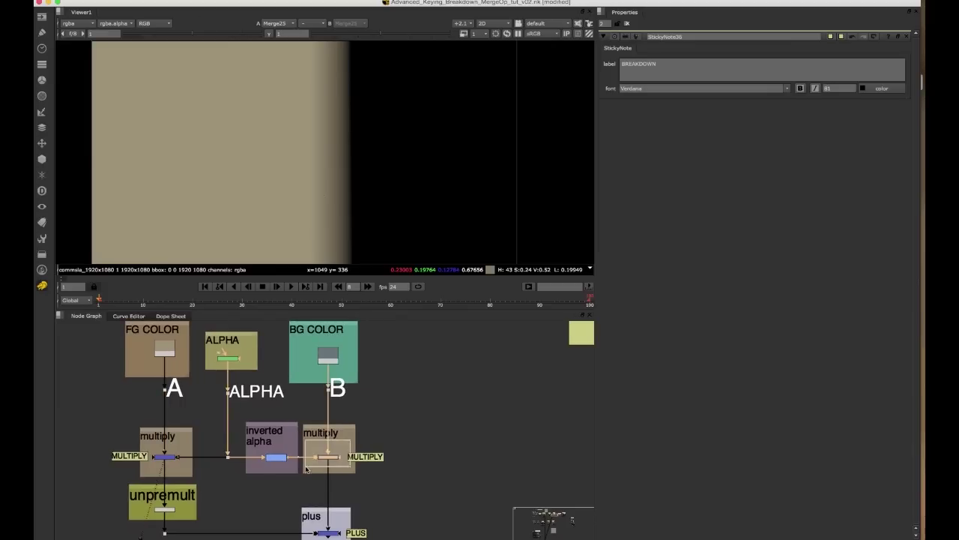
left_click(322, 466)
scroll(390, 182, "down", 3)
scroll(393, 183, "up", 1)
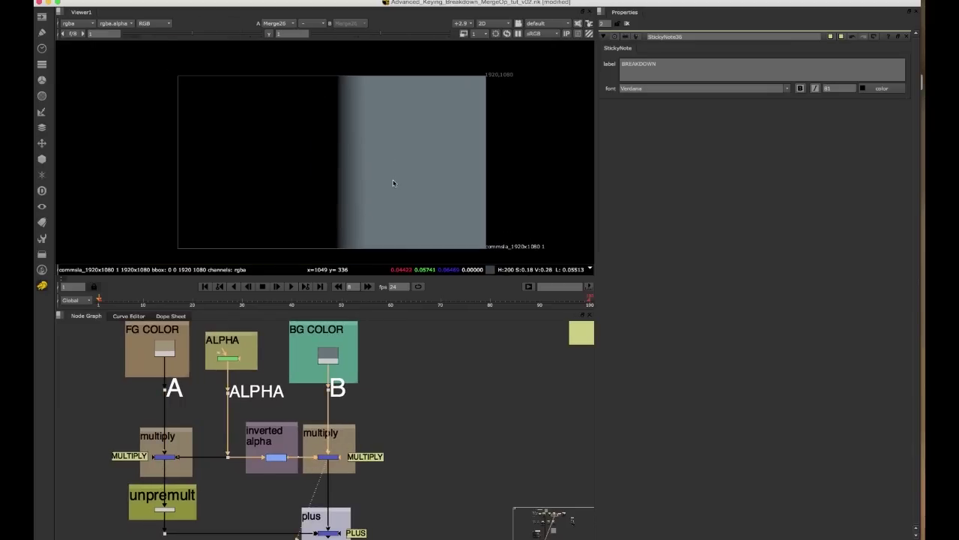
Disable the Unpremult node in the Unpremult Over Breakdown and display its output
middle_click_drag(205, 480, 240, 436)
left_click_drag(246, 433, 148, 484)
left_click_drag(224, 458, 190, 472)
left_click(192, 474)
key("1")
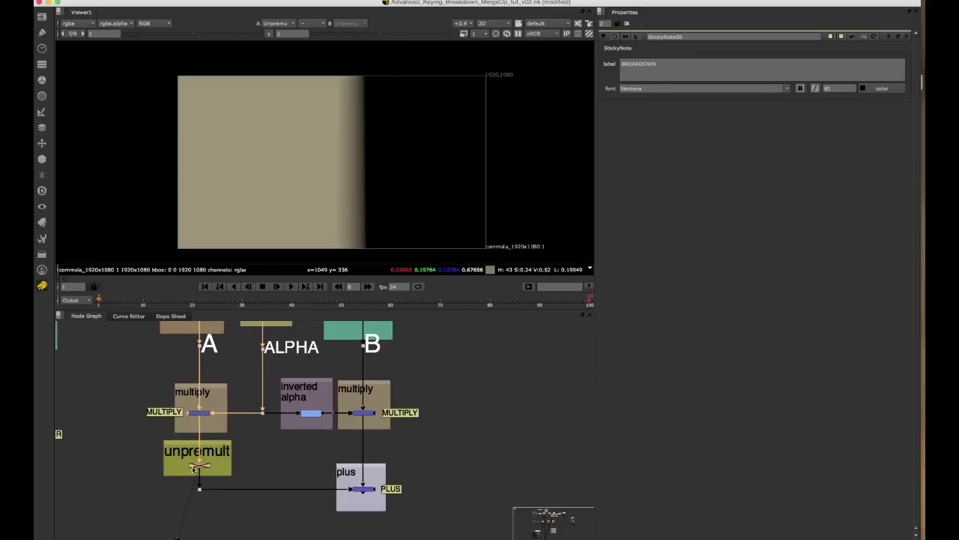
scroll(366, 185, "up", 2)
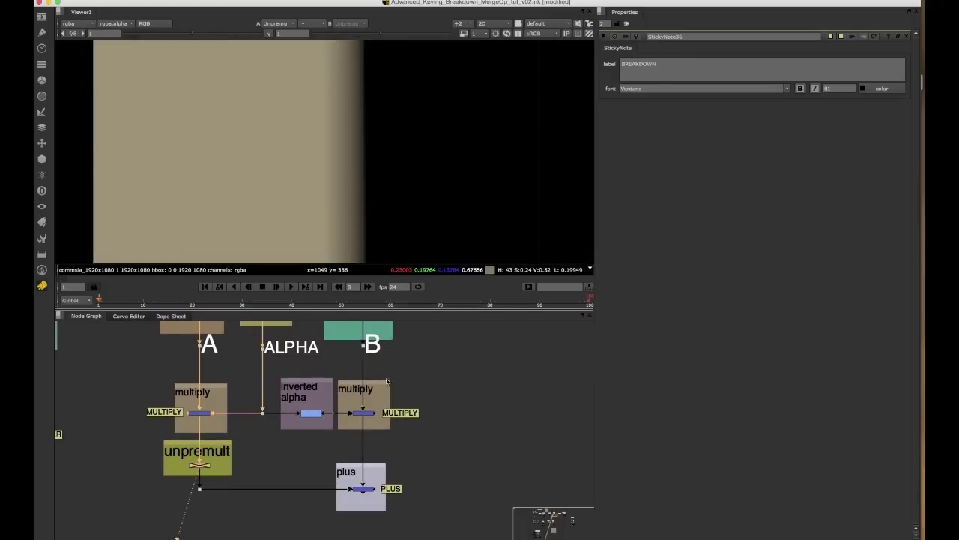
Display the breakdown's plus merge with the Unpremult node disabled
middle_click_drag(345, 480, 340, 437)
left_click_drag(339, 437, 381, 462)
key("1")
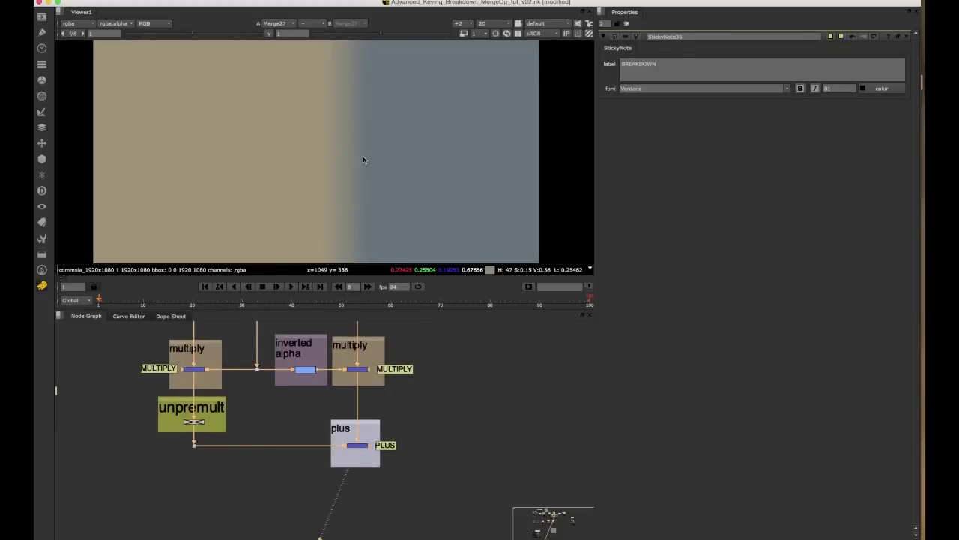
Display the A branch at the dot below the breakdown's Unpremult node and re-enable that node
left_click_drag(231, 418, 190, 453)
key("1")
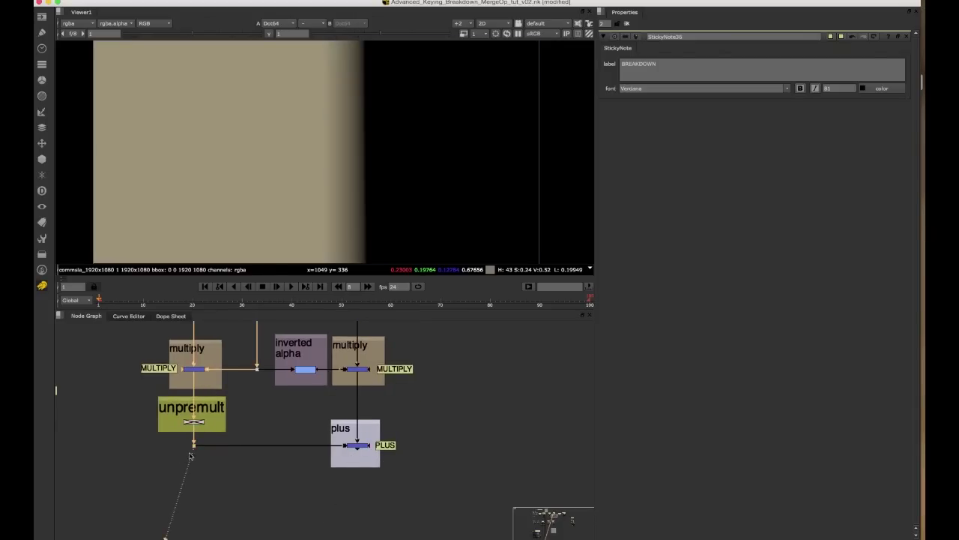
left_click_drag(231, 404, 168, 440)
key("d")
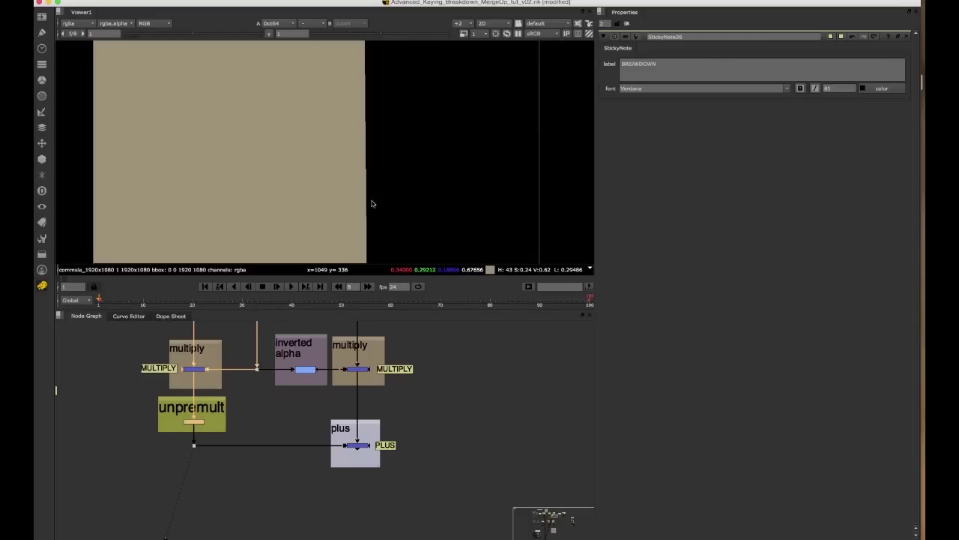
left_click_drag(210, 135, 367, 184)
Display the breakdown's plus merge with the Unpremult node enabled and examine the edge between FG and BG
left_click(329, 431)
left_click(336, 452)
key("1")
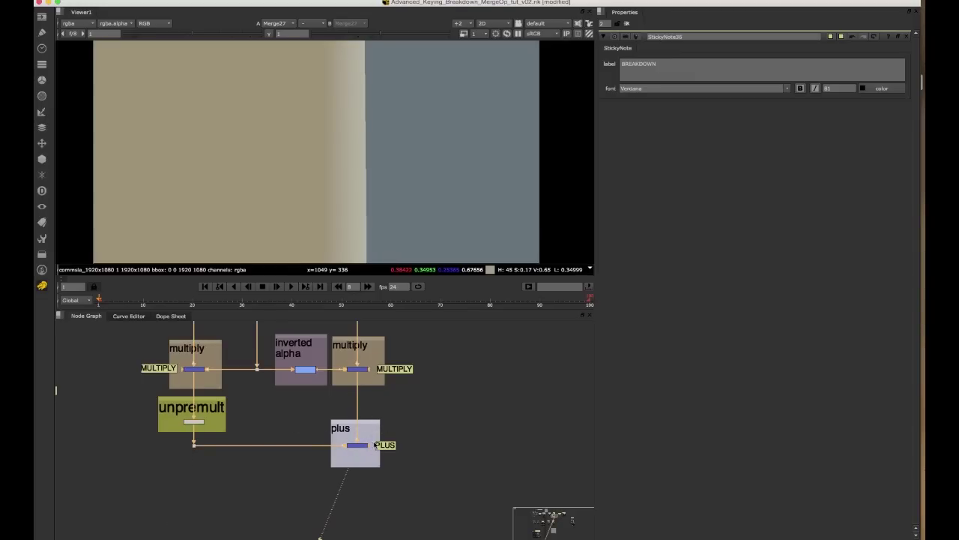
scroll(375, 445, "up", 5)
scroll(387, 425, "down", 4)
middle_click_drag(377, 436, 375, 451)
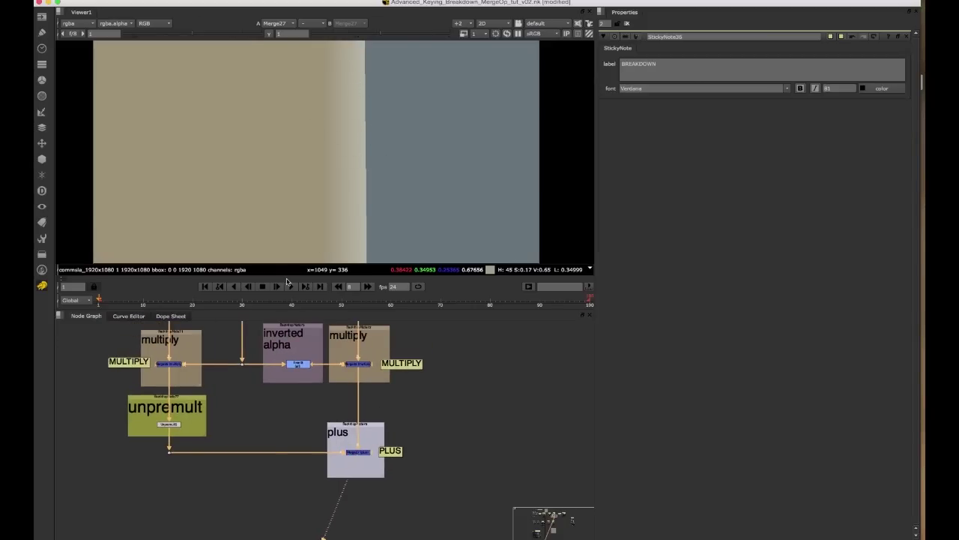
scroll(368, 187, "down", 3)
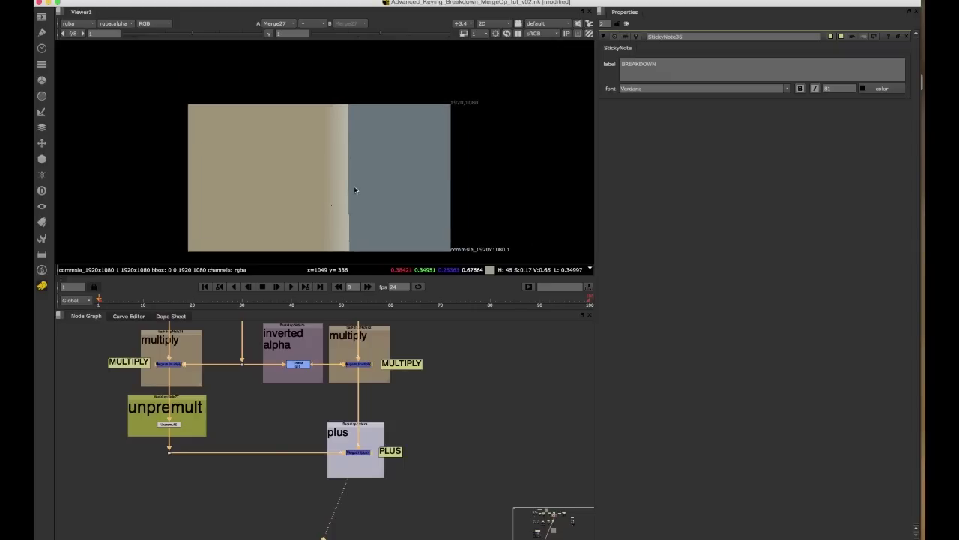
Go to the Double Premult Over example and display its Over merge
left_click(170, 424)
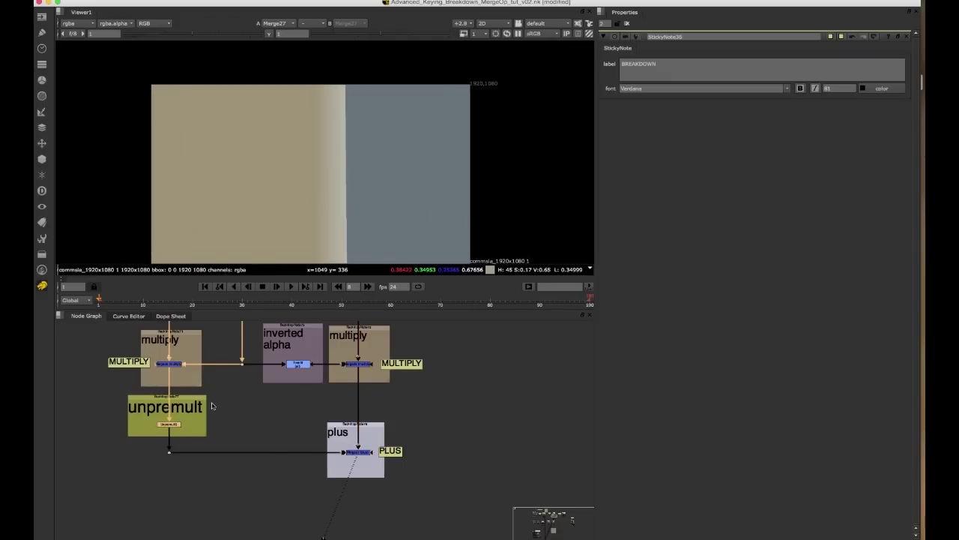
scroll(226, 404, "down", 2)
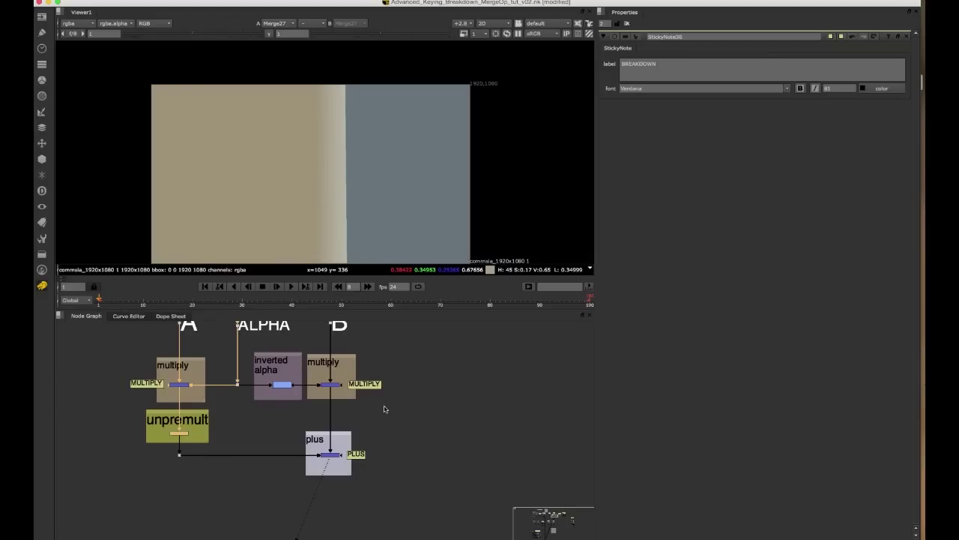
scroll(390, 405, "down", 2)
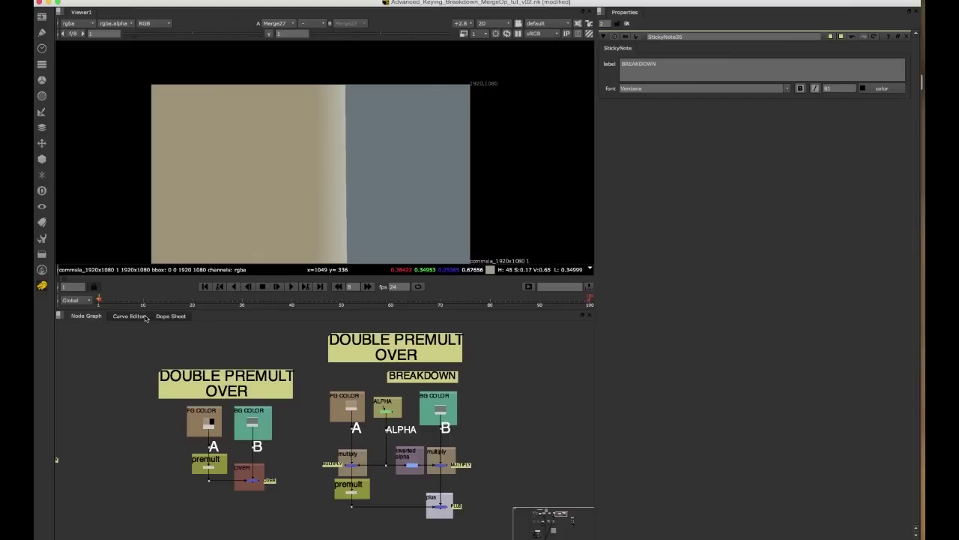
scroll(217, 471, "up", 5)
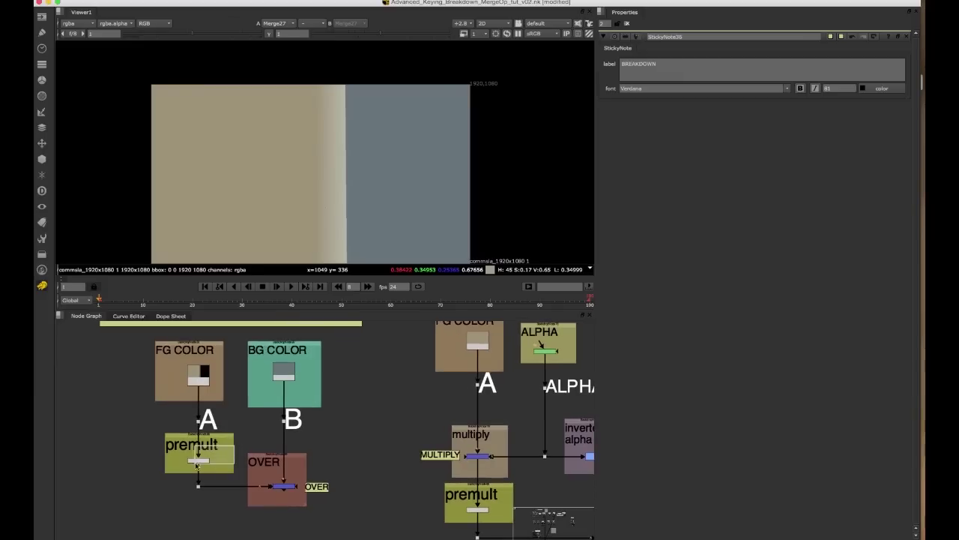
left_click(284, 486)
key("1")
Toggle the Premult node off and on repeatedly to compare the Over merge's edge, leaving the node enabled
left_click(215, 455)
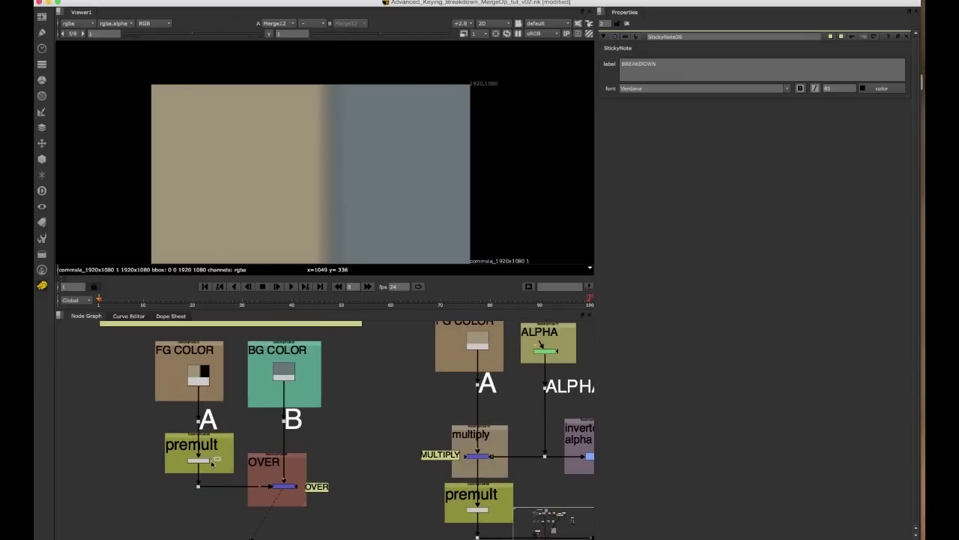
key("d")
key("d")
key("d")
key("d")
key("d")
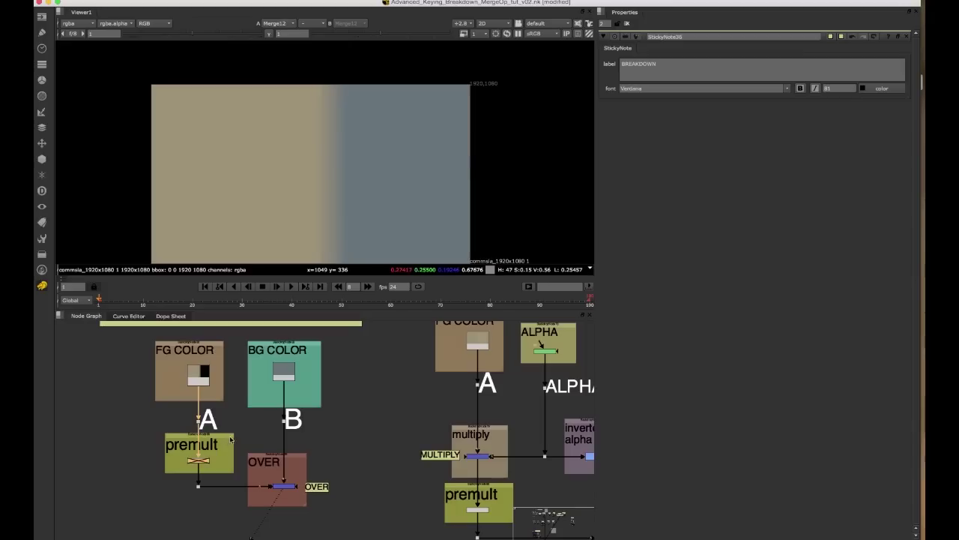
key("d")
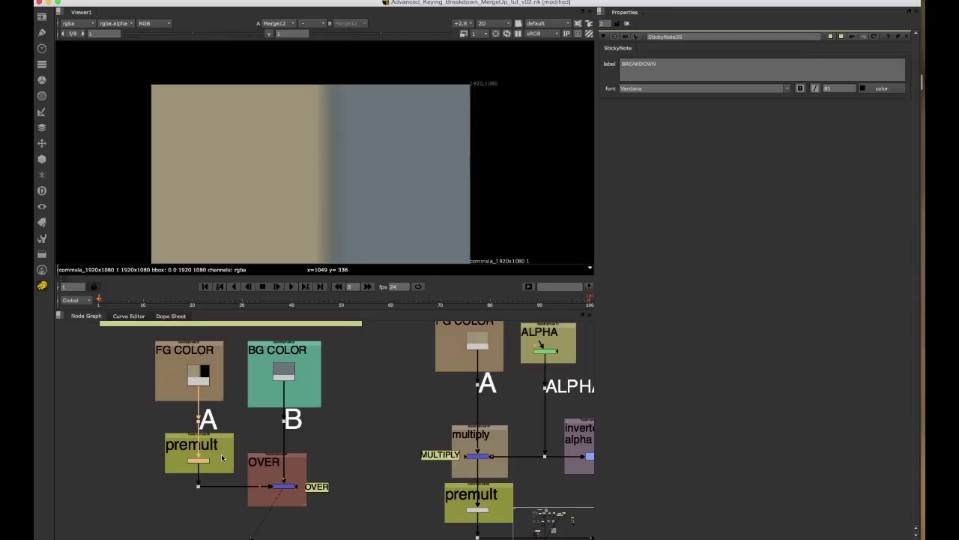
Display the Double Premult Over's Premult node and compare its output disabled and enabled
key("1")
key("d")
scroll(212, 442, "up", 2)
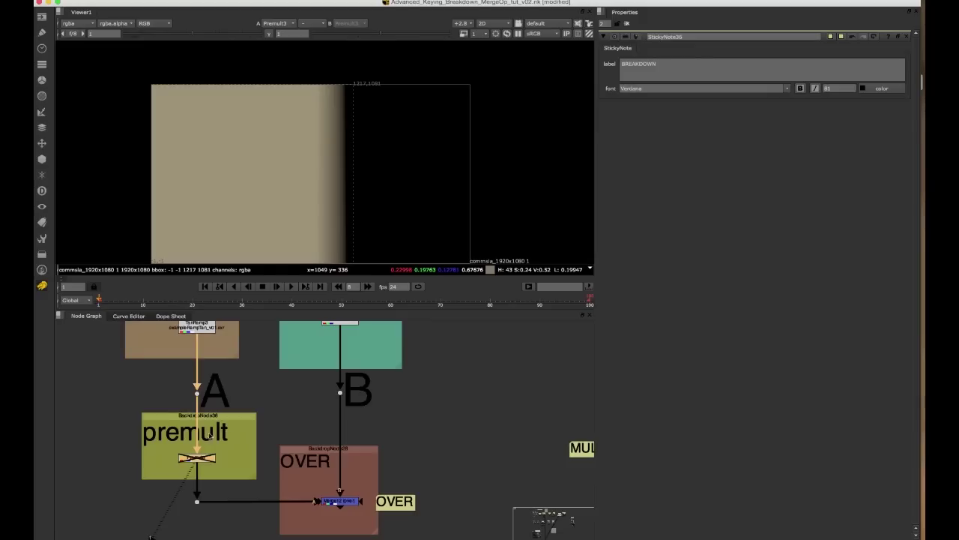
key("d")
key("d")
key("d")
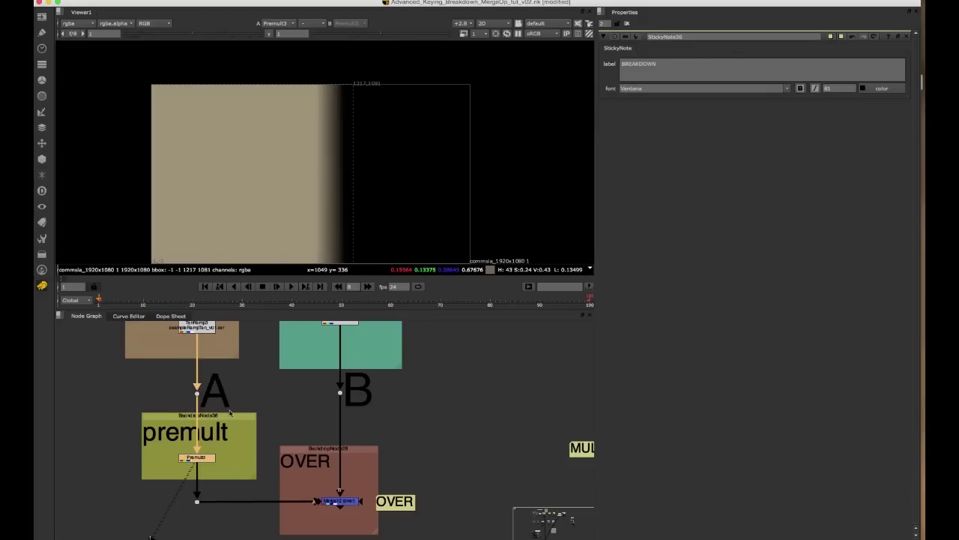
Compare the FG color's edge up close with the Premult node toggled off and on, finishing with it enabled
left_click_drag(251, 375, 178, 416)
left_click_drag(238, 443, 174, 470)
key("d")
key("d")
scroll(332, 208, "up", 1)
scroll(332, 208, "up", 2)
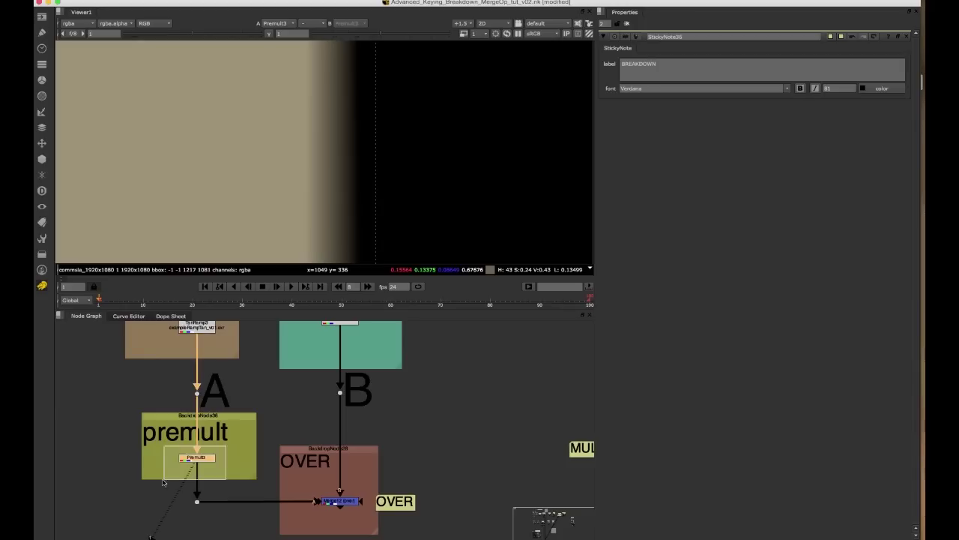
key("d")
key("d")
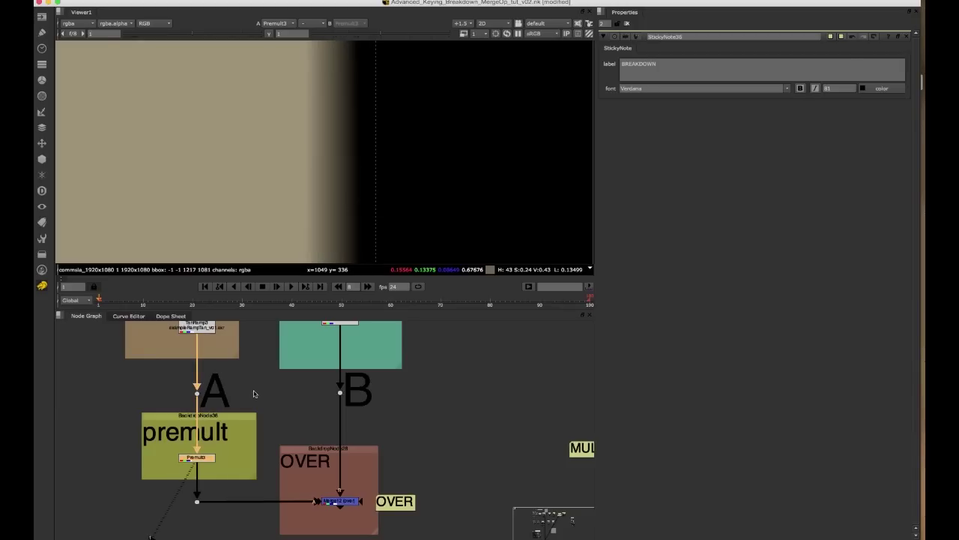
key("d")
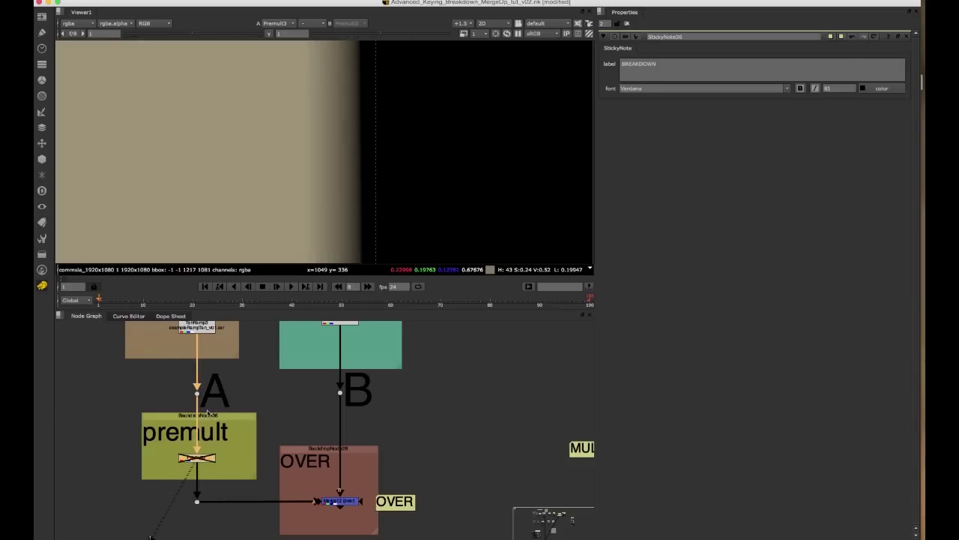
key("d")
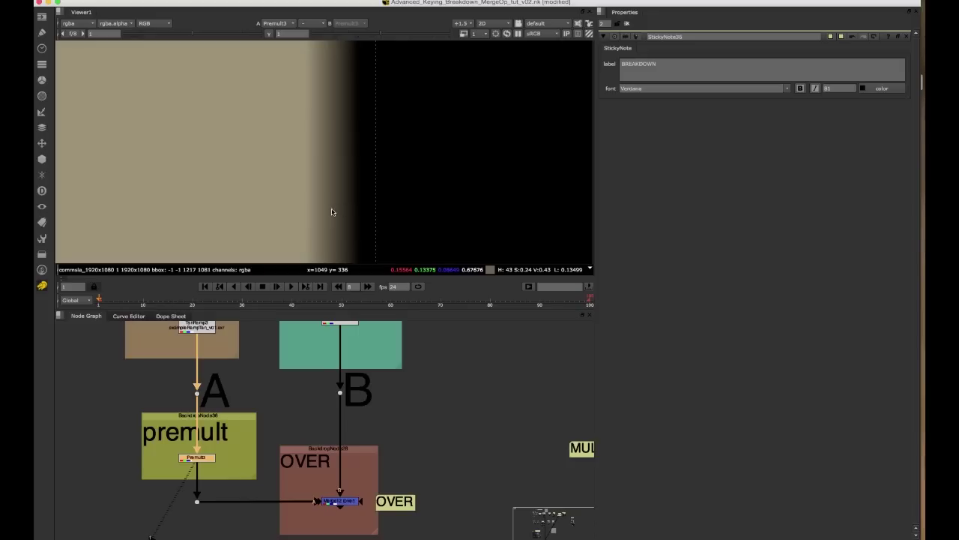
Inspect the Premult node's alpha channel, disable the node, and return to full color
key("a")
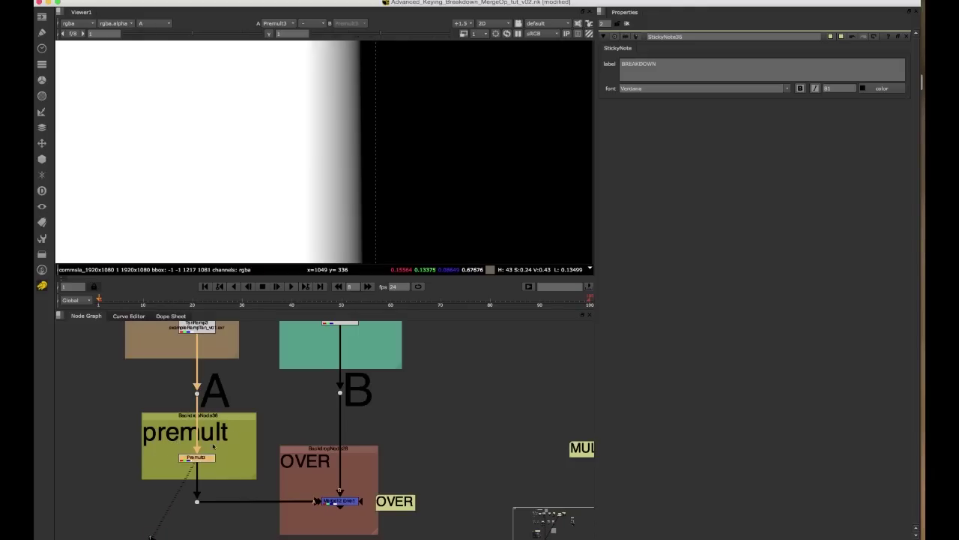
key("d")
key("a")
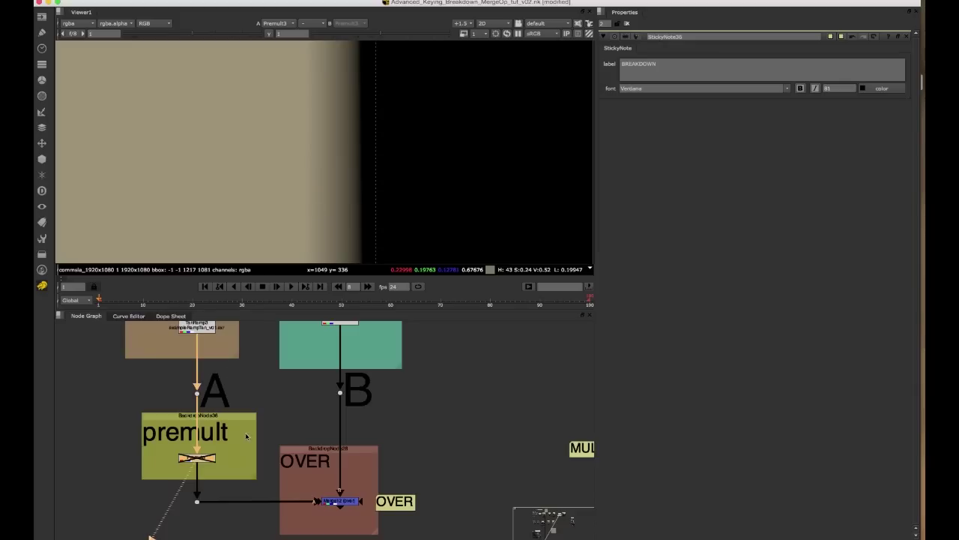
Toggle the Premult node again in full color, finishing with it enabled, and examine the darkened edge closer
key("d")
key("d")
key("d")
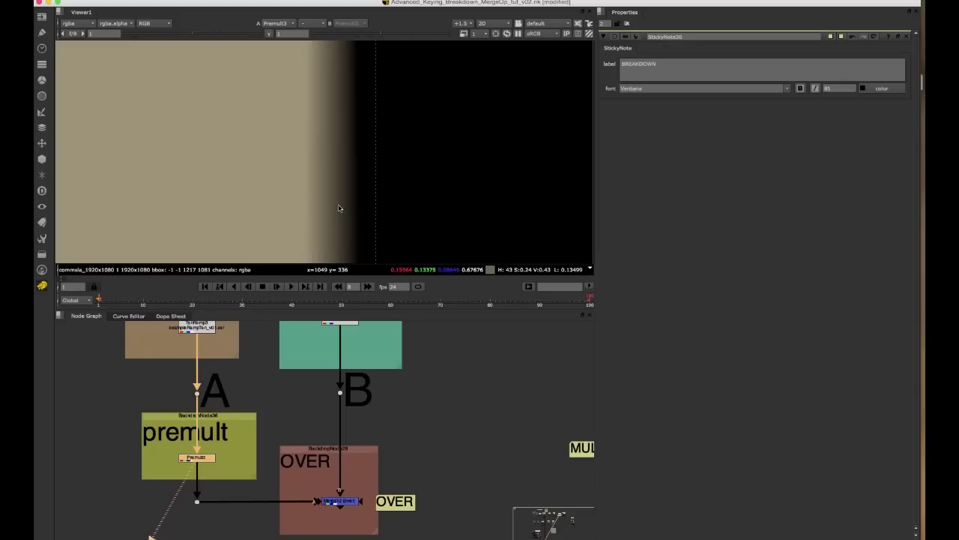
key("d")
key("d")
scroll(351, 208, "up", 2)
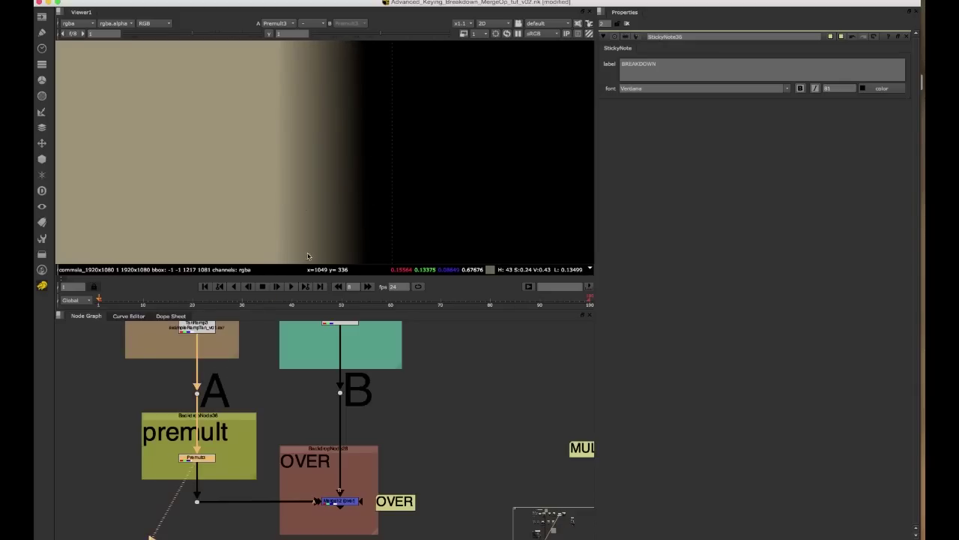
Display the Double Premult Over's original FG color at the dot above the Premult node
left_click_drag(230, 368, 177, 408)
left_click(206, 440)
left_click_drag(225, 373, 162, 404)
key("1")
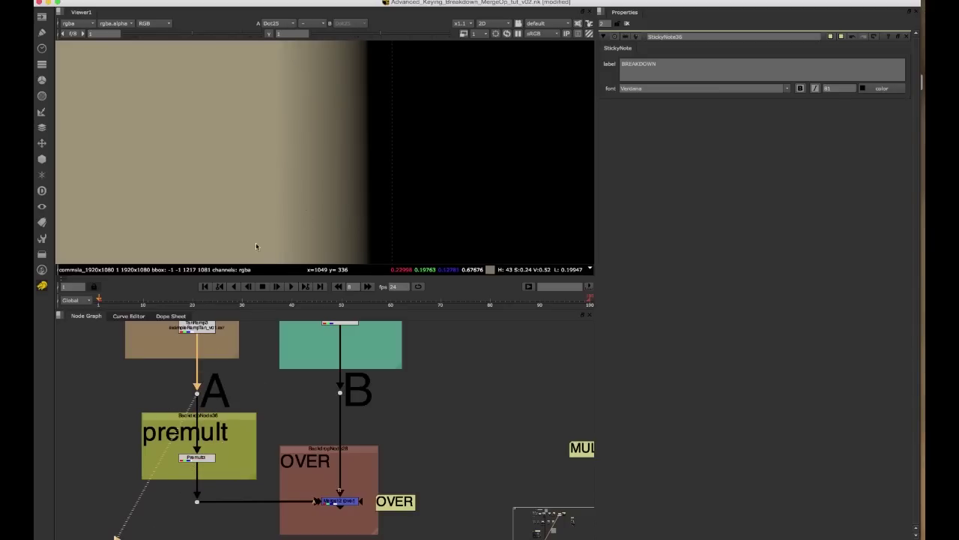
scroll(229, 419, "down", 3)
scroll(229, 417, "down", 2)
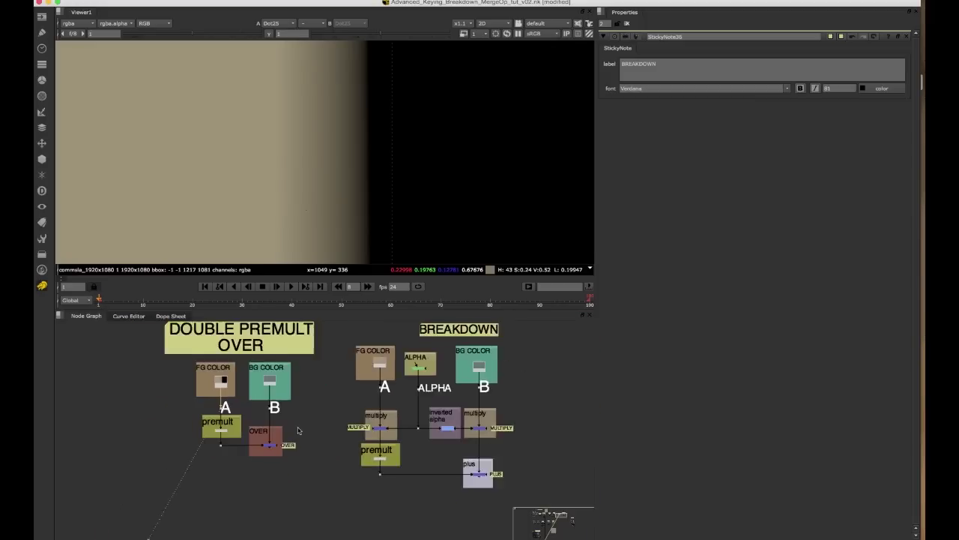
Display the result of the FG multiply node in the Double Premult Over breakdown, showing the full frame
middle_click_drag(229, 415, 221, 442)
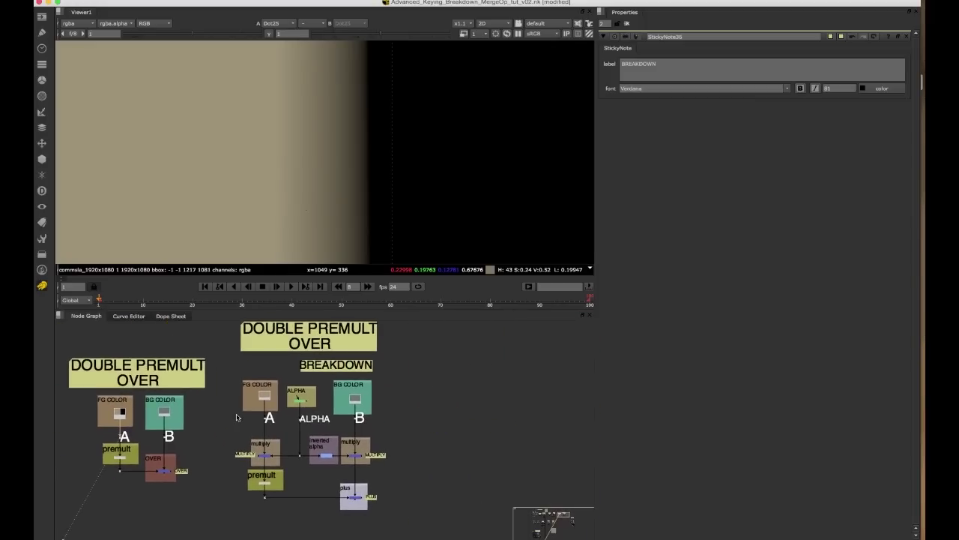
scroll(333, 457, "up", 2)
left_click(248, 442)
key("1")
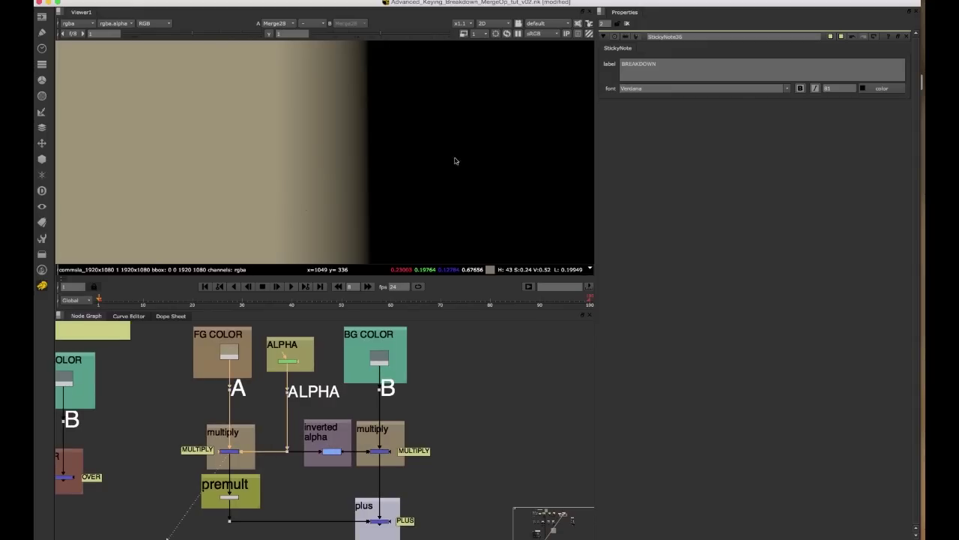
scroll(449, 165, "down", 5)
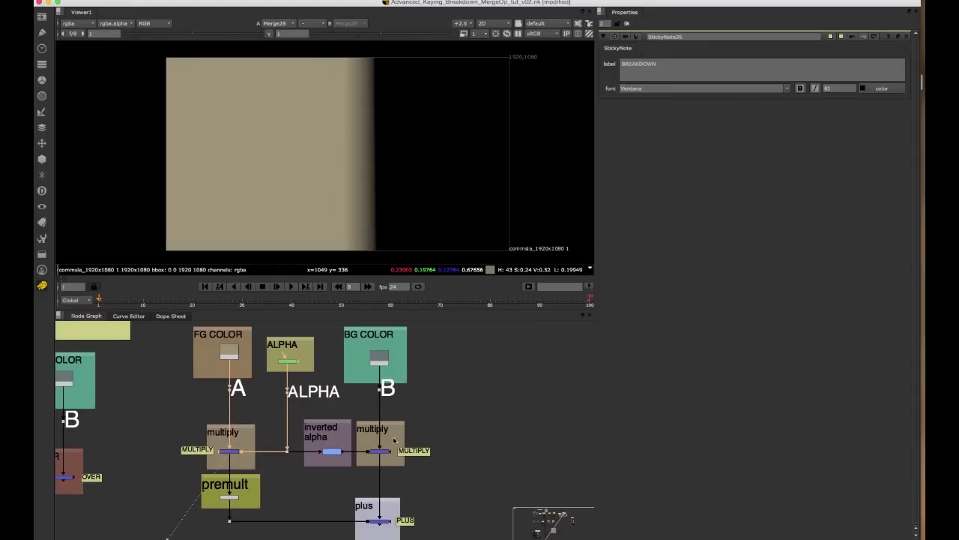
Load the breakdown's BG multiply node as a second viewer input and compare it repeatedly with the FG multiply result
left_click_drag(397, 440, 359, 470)
key("2")
key("1")
key("2")
key("1")
key("2")
key("1")
scroll(353, 483, "down", 2)
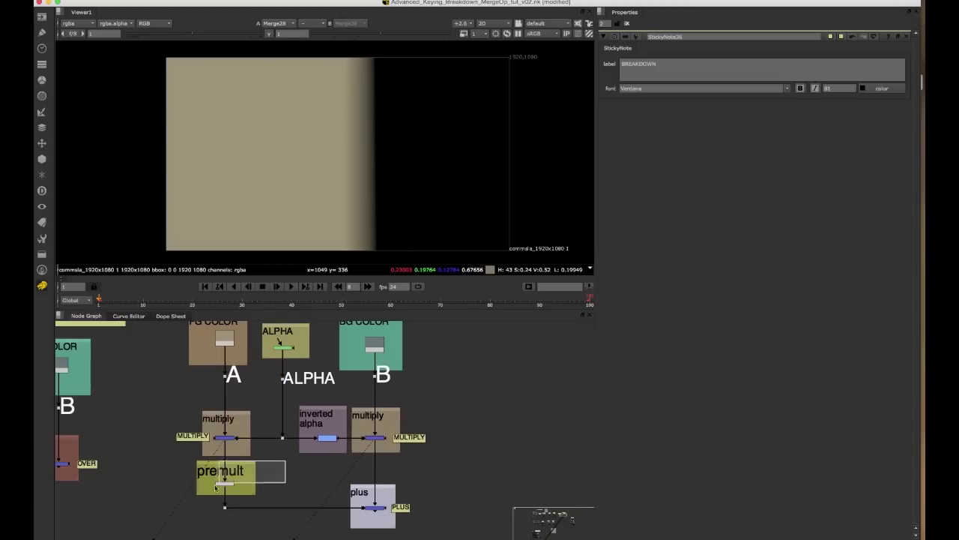
Disable the breakdown's Premult node and display the plus result without it
left_click_drag(215, 488, 216, 491)
key("d")
left_click_drag(338, 493, 385, 517)
key("1")
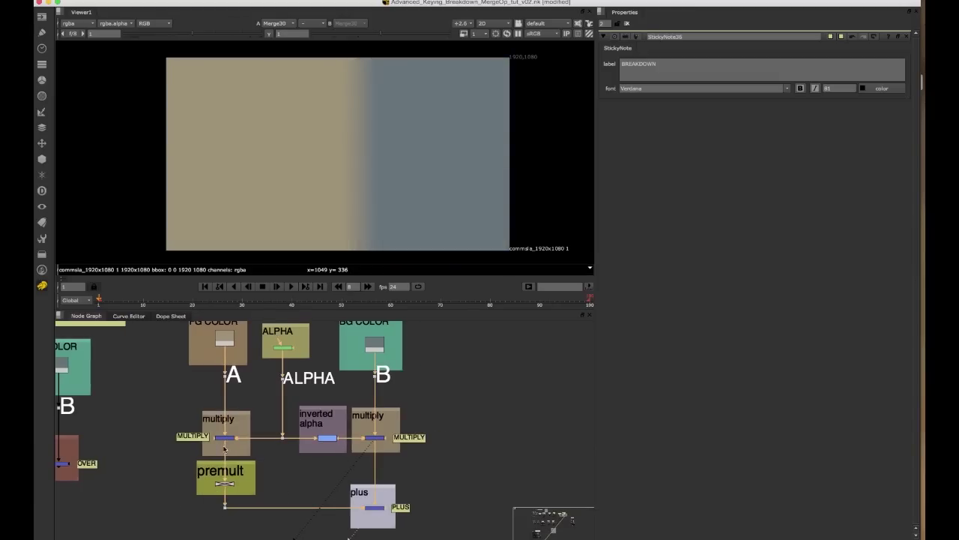
Display the breakdown's FG multiply result again, switch to the re-enabled Premult node's output, and examine its edge up close
scroll(224, 448, "up", 5)
left_click_drag(259, 411, 227, 435)
key("1")
middle_click_drag(250, 452, 256, 413)
left_click_drag(282, 473, 213, 504)
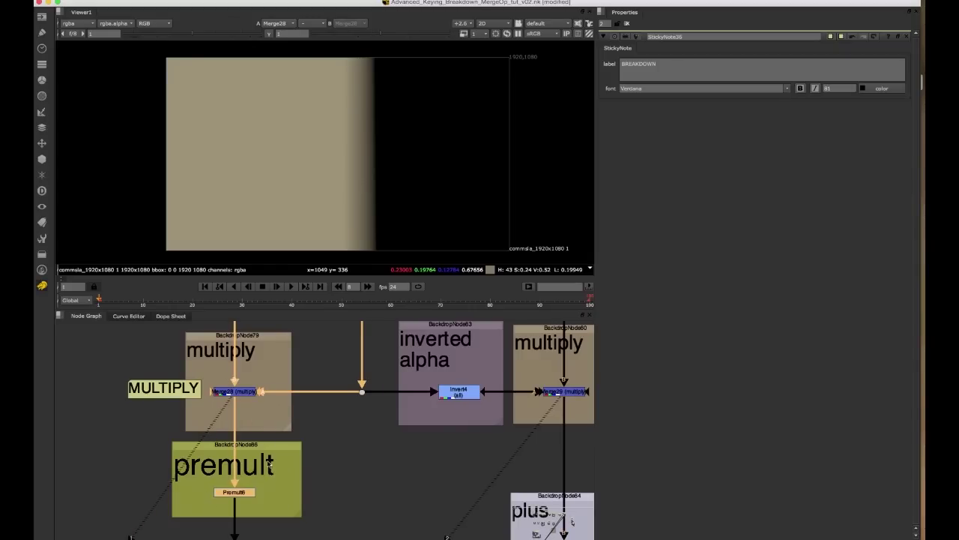
left_click(235, 493)
key("1")
scroll(393, 165, "up", 2)
scroll(382, 176, "up", 1)
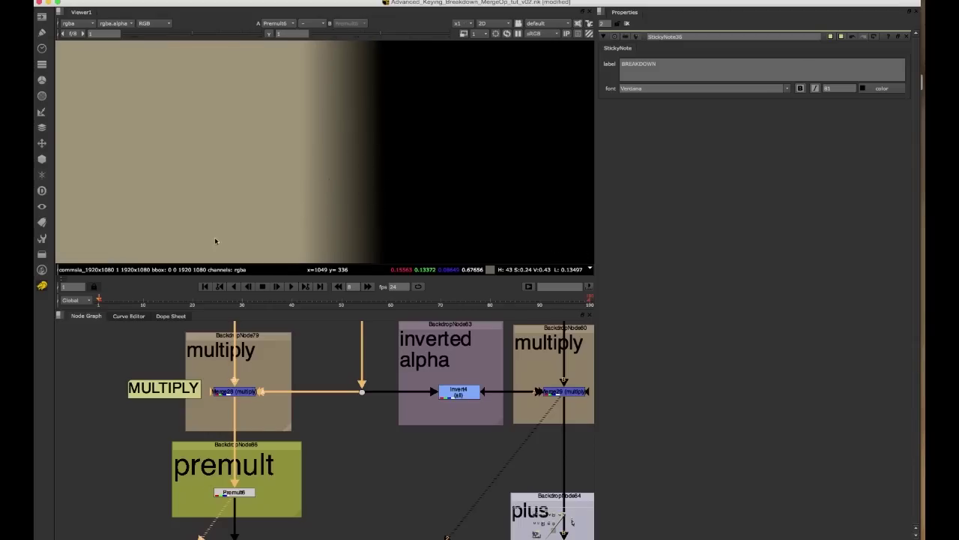
scroll(338, 380, "down", 2)
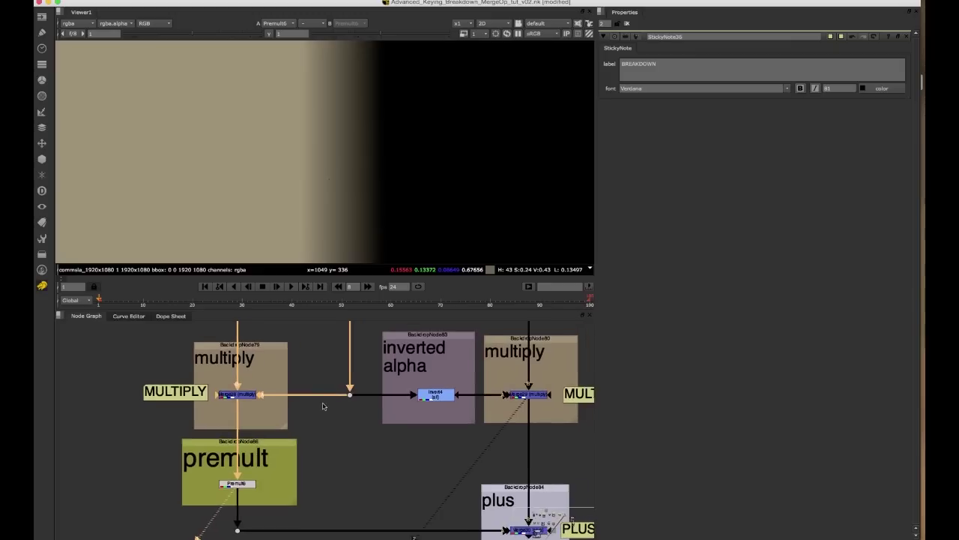
Display the breakdown's plus result with the Premult node enabled
scroll(421, 423, "down", 4)
middle_click_drag(447, 457, 334, 426)
key("1")
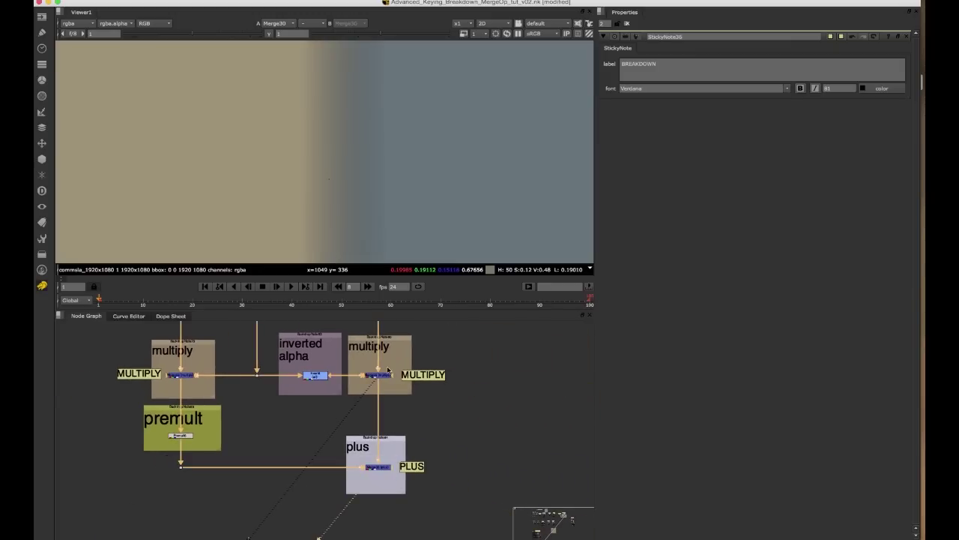
Display the BG multiply result and examine the background's soft edge along the held-out area
scroll(344, 216, "up", 2)
middle_click_drag(401, 322, 347, 414)
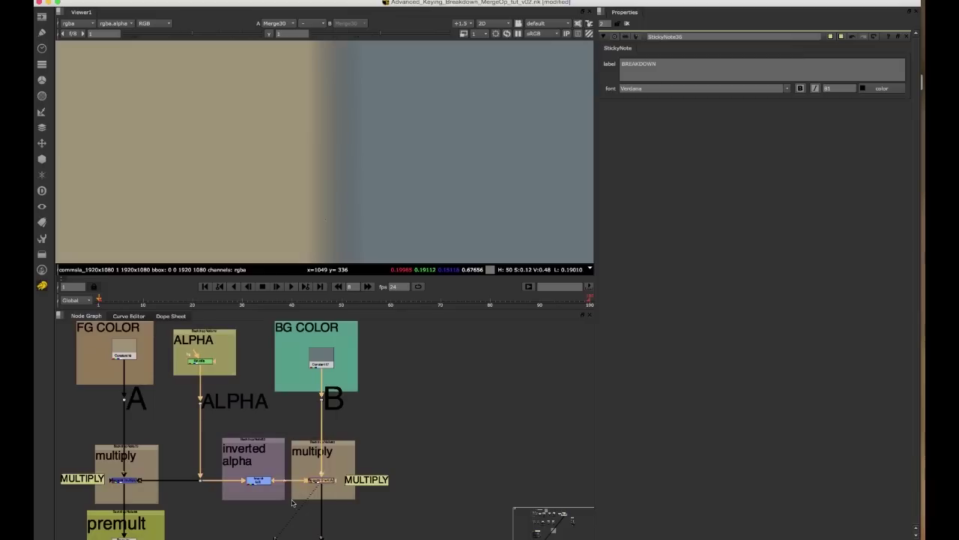
key("1")
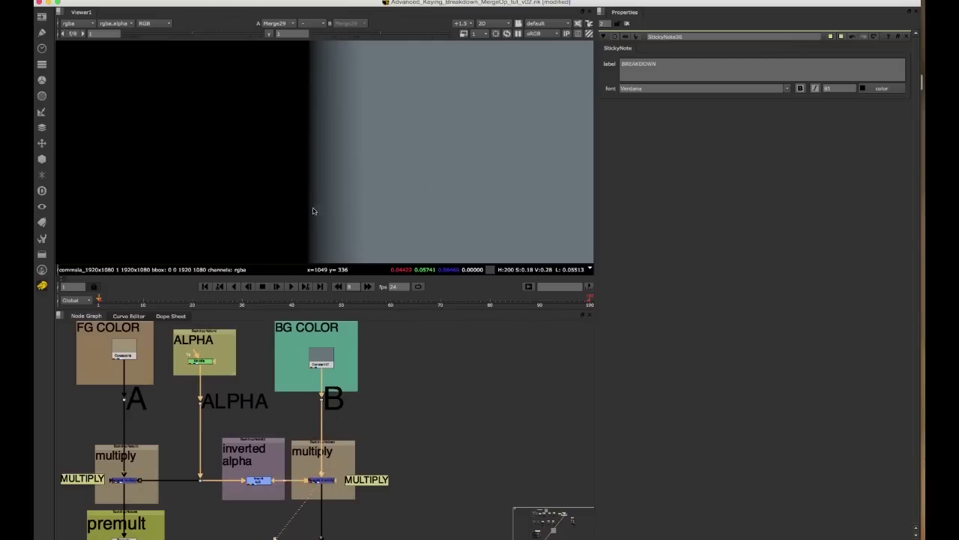
left_click_drag(313, 209, 360, 220)
middle_click_drag(182, 488, 221, 418)
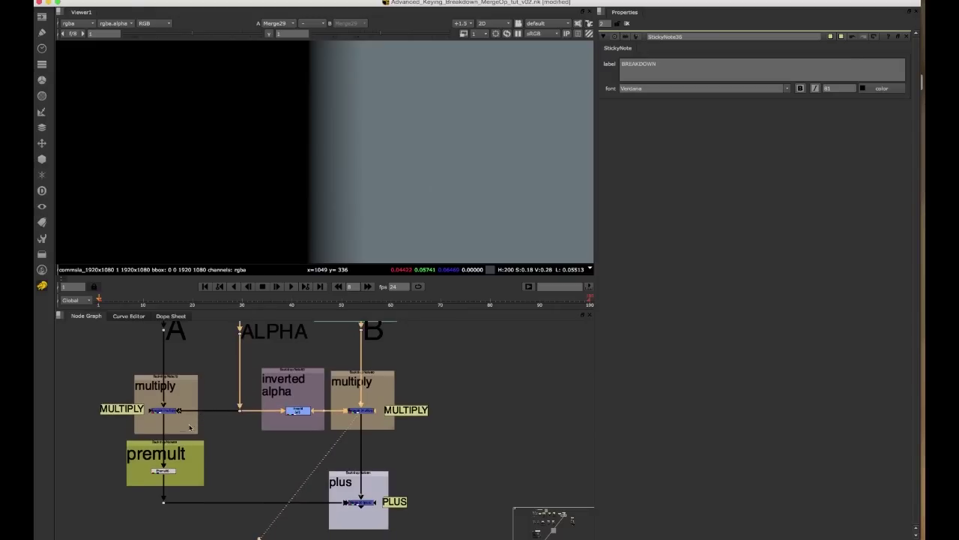
Display the breakdown's Premult output and compare its foreground edge with the background's edge
left_click_drag(315, 195, 365, 222, "ctrl+shift")
left_click(163, 471)
key("1")
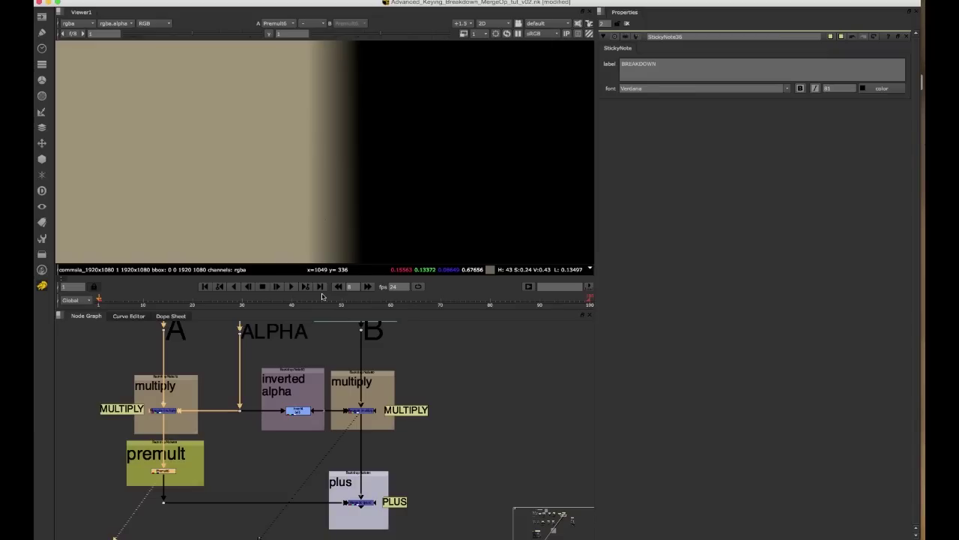
Display the breakdown's plus result, finishing with the Premult node enabled
key("d")
middle_click_drag(333, 419, 315, 397)
left_click_drag(296, 462, 321, 496)
key("1")
key("d")
key("d")
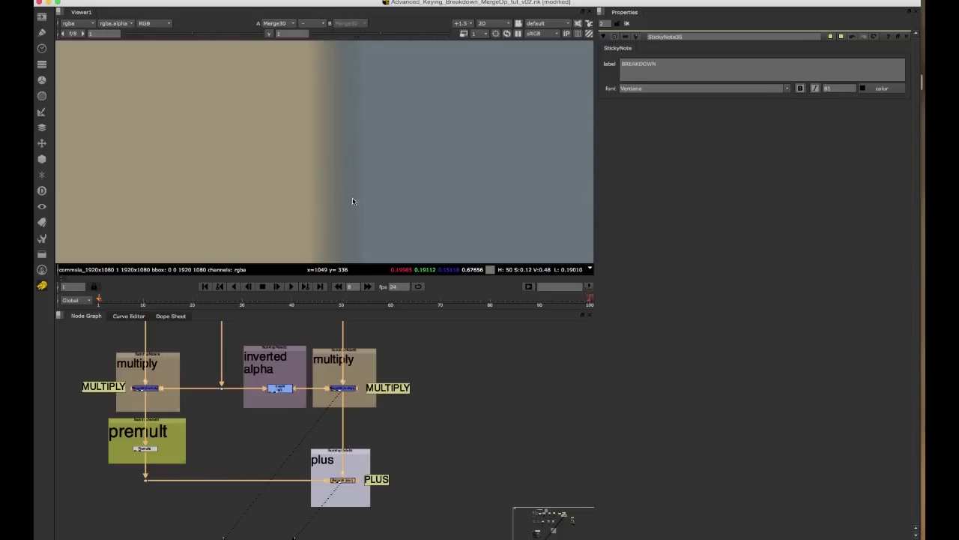
Examine the darkened edge of the plus result across the full frame alongside the breakdown's nodes
scroll(353, 201, "down", 3)
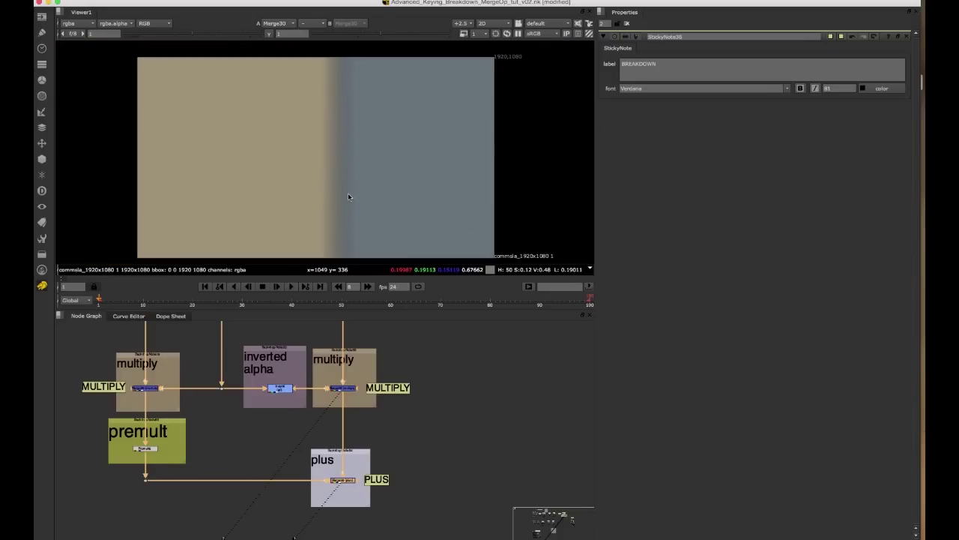
middle_click_drag(357, 188, 349, 189)
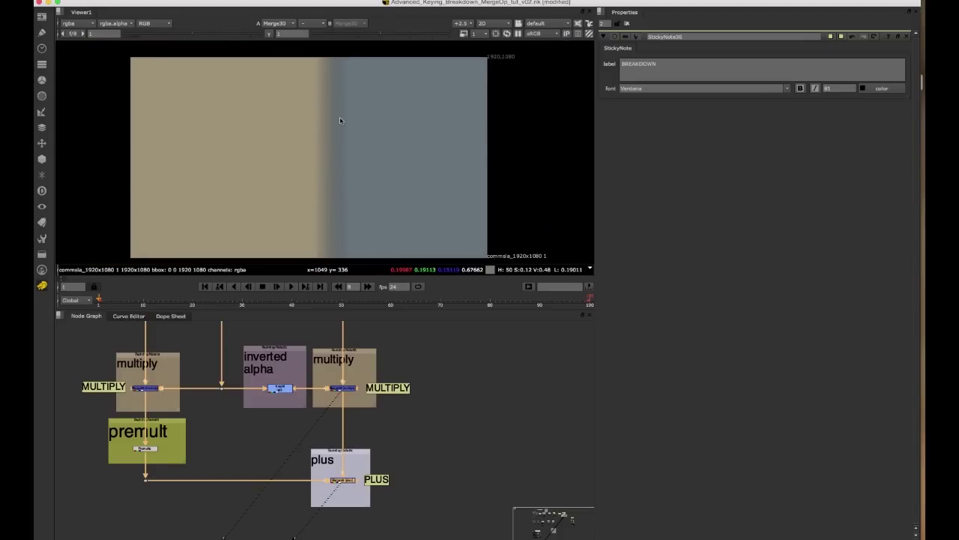
scroll(296, 382, "down", 2)
middle_click_drag(296, 342, 317, 393)
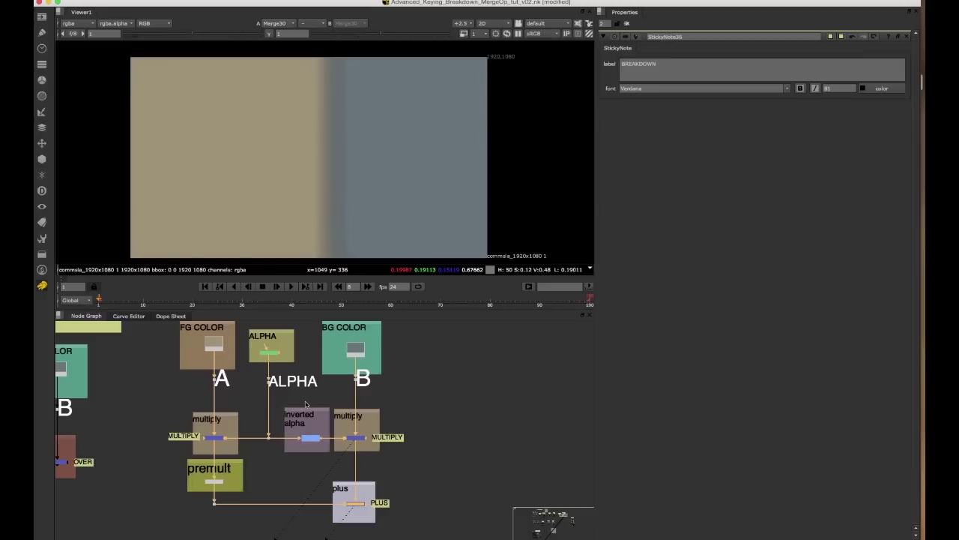
scroll(230, 489, "up", 3)
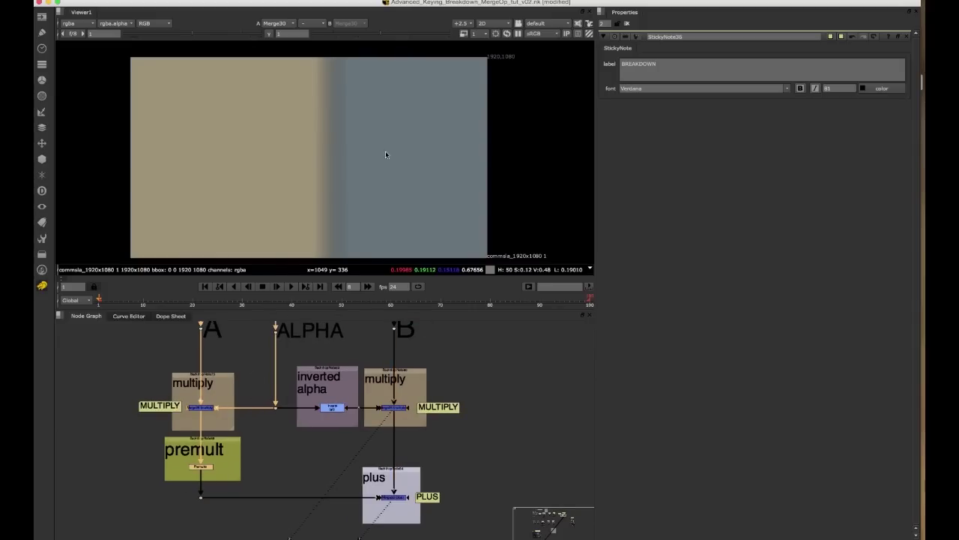
left_click_drag(348, 143, 330, 135)
Add an Unpremult node directly below the breakdown's Premult node and fit both inside the premult backdrop
middle_click_drag(233, 460, 248, 439)
scroll(238, 457, "up", 3)
key("Tab")
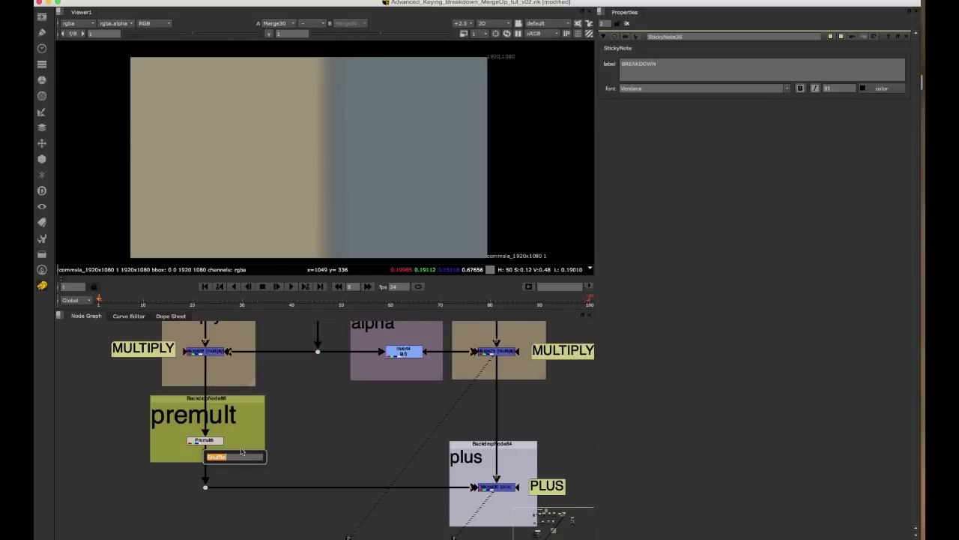
key("Return")
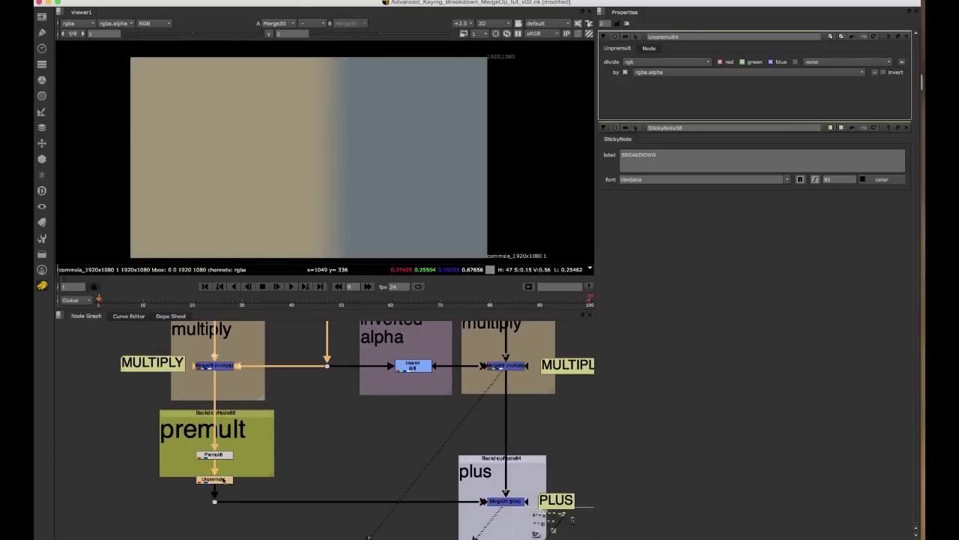
left_click_drag(246, 441, 179, 489)
left_click_drag(223, 480, 224, 466)
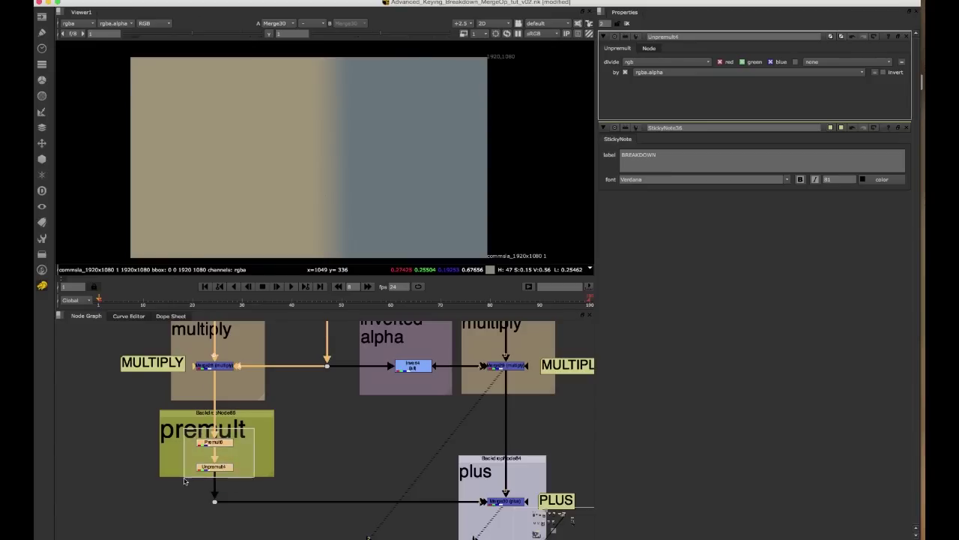
Toggle the Premult and Unpremult nodes together off and on to compare the plus result, finishing with both enabled
key("d")
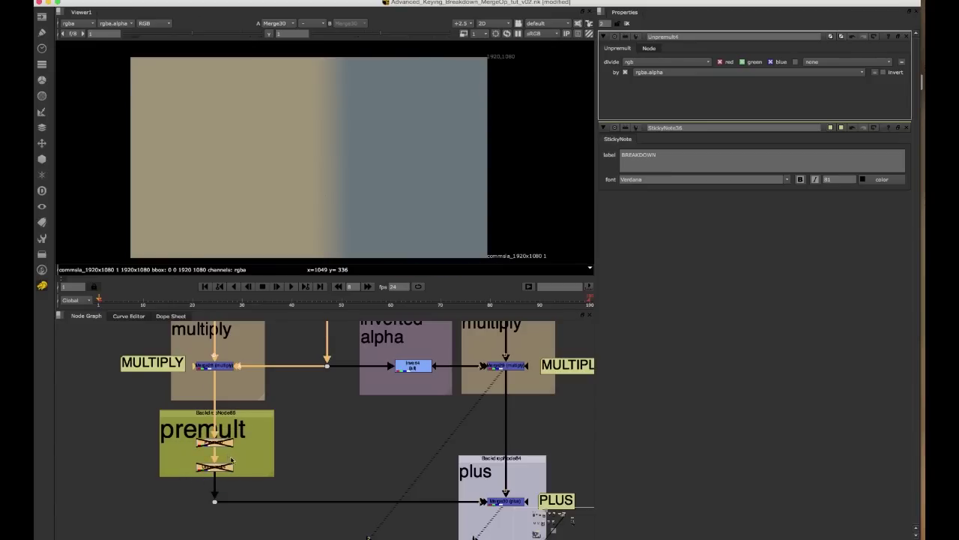
key("d")
scroll(452, 473, "down", 2)
middle_click_drag(452, 473, 344, 468)
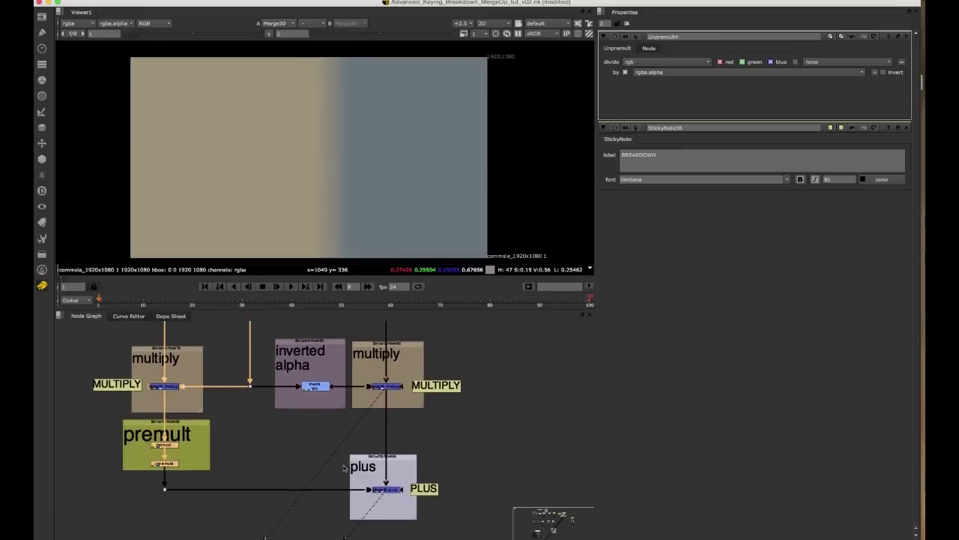
left_click_drag(201, 448, 141, 478)
key("d")
key("d")
Select the Premult and Unpremult nodes individually, and toggle the pair off and on once more, leaving both enabled
middle_click_drag(168, 454, 187, 447)
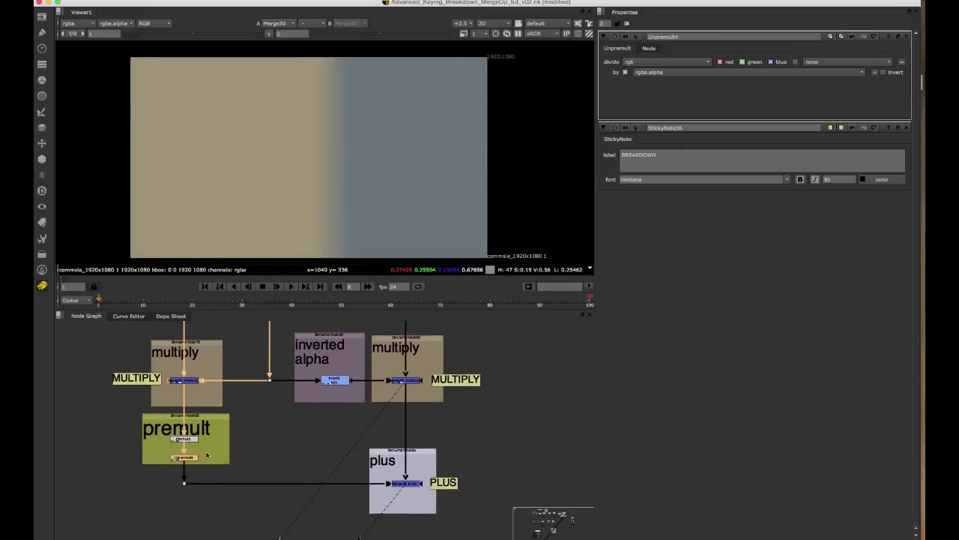
scroll(213, 441, "up", 2)
left_click(187, 430)
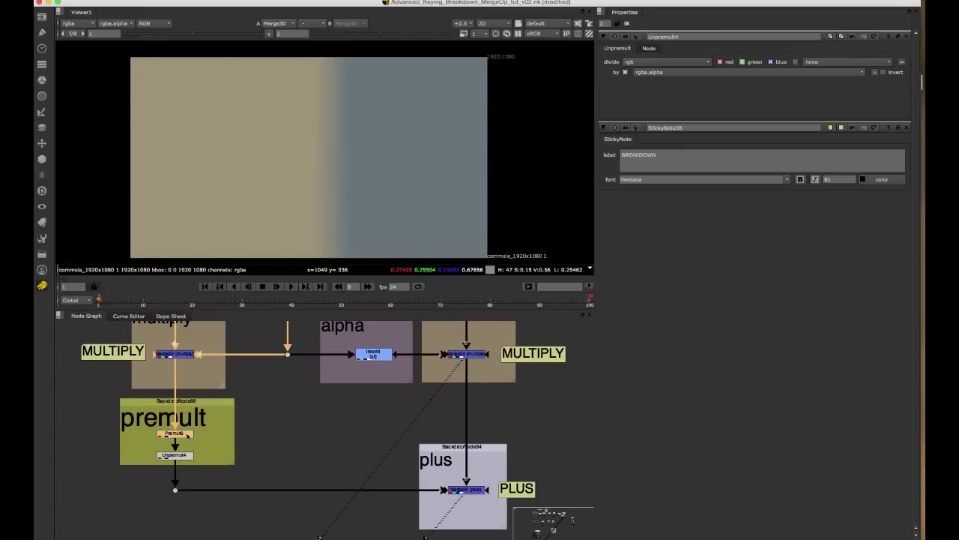
scroll(208, 439, "up", 2)
left_click_drag(183, 439, 183, 437)
left_click(185, 457)
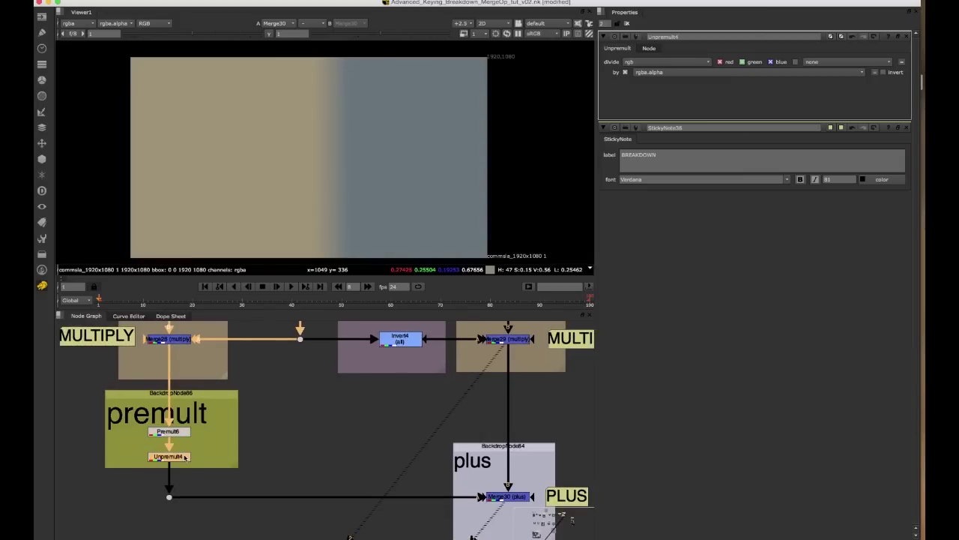
left_click(172, 432)
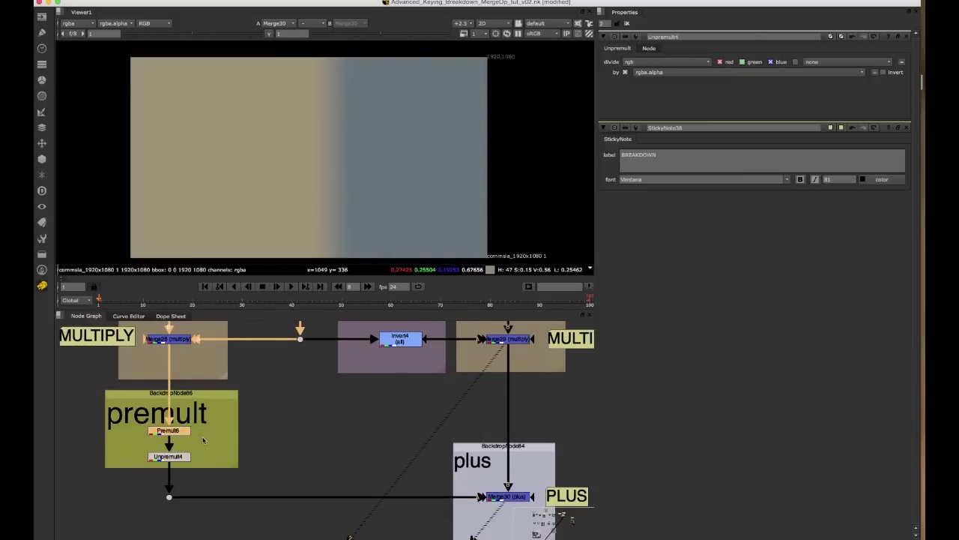
left_click_drag(226, 421, 137, 477)
key("d")
key("d")
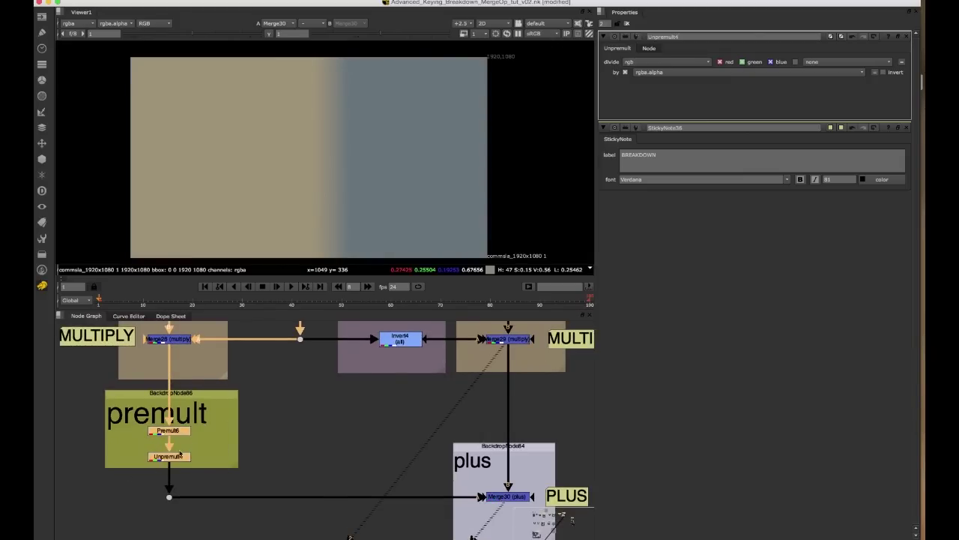
Review the Unpremult Over and Double Premult Over setups side by side in the node graph, returning to the double premult breakdown
scroll(210, 438, "down", 2)
scroll(242, 454, "down", 3)
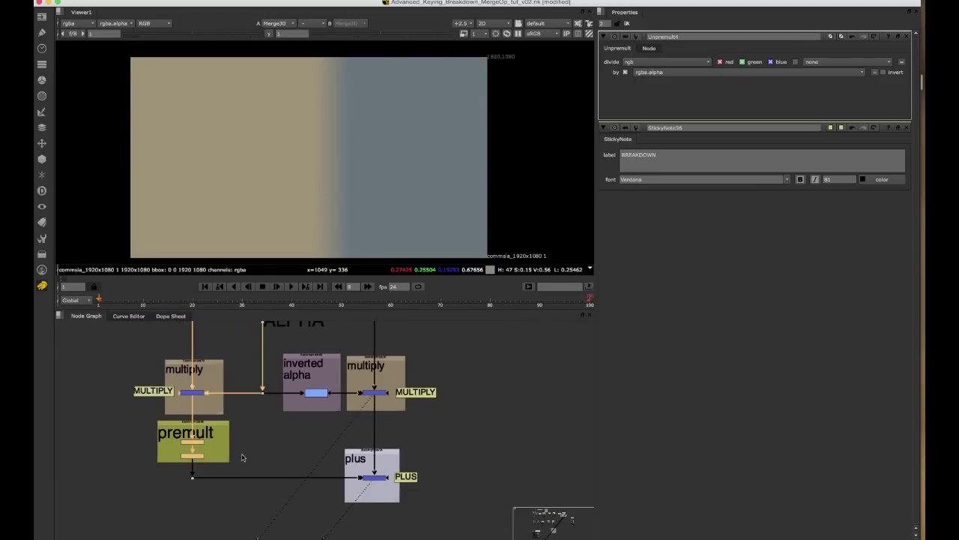
middle_click_drag(200, 442, 278, 440)
scroll(278, 441, "down", 4)
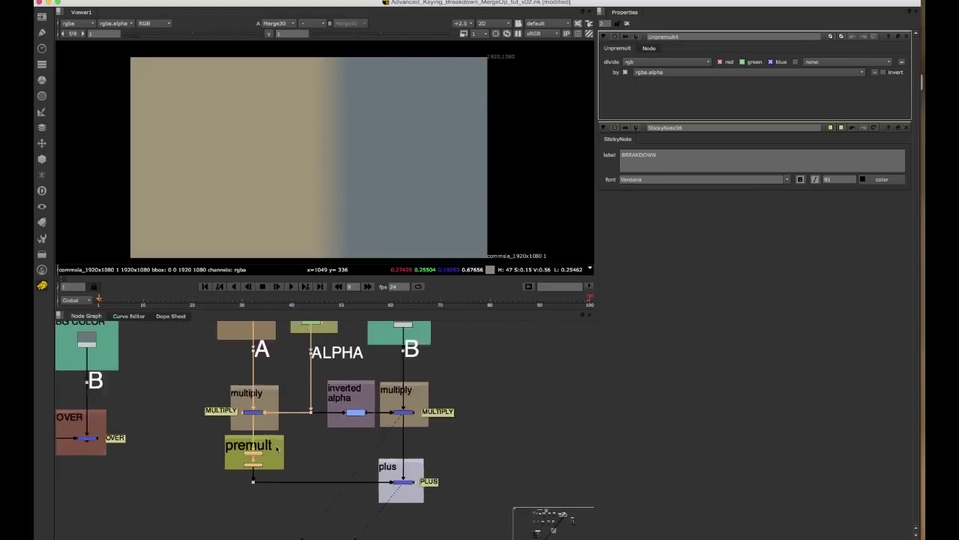
middle_click_drag(222, 430, 322, 439)
scroll(268, 448, "down", 3)
middle_click_drag(135, 411, 224, 397)
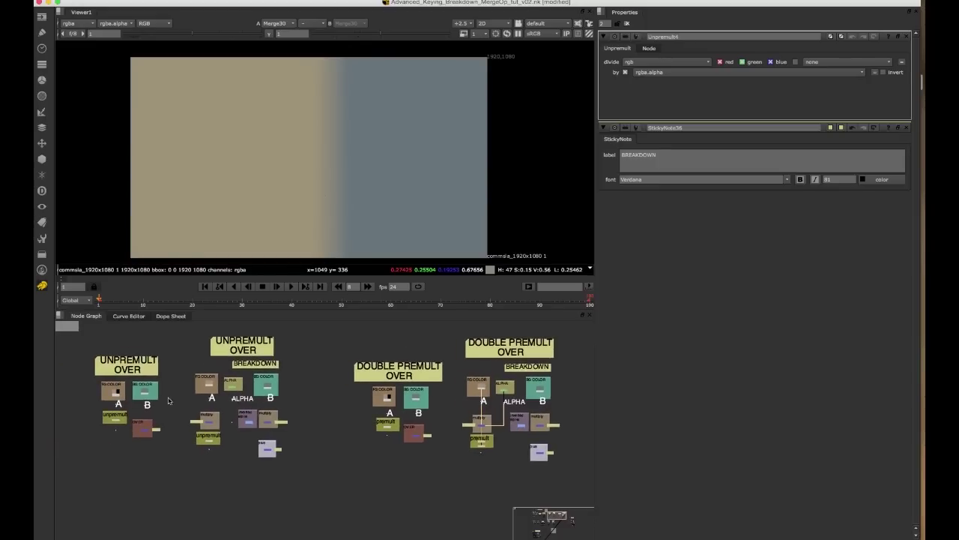
middle_click_drag(294, 413, 273, 416)
middle_click_drag(362, 404, 238, 417)
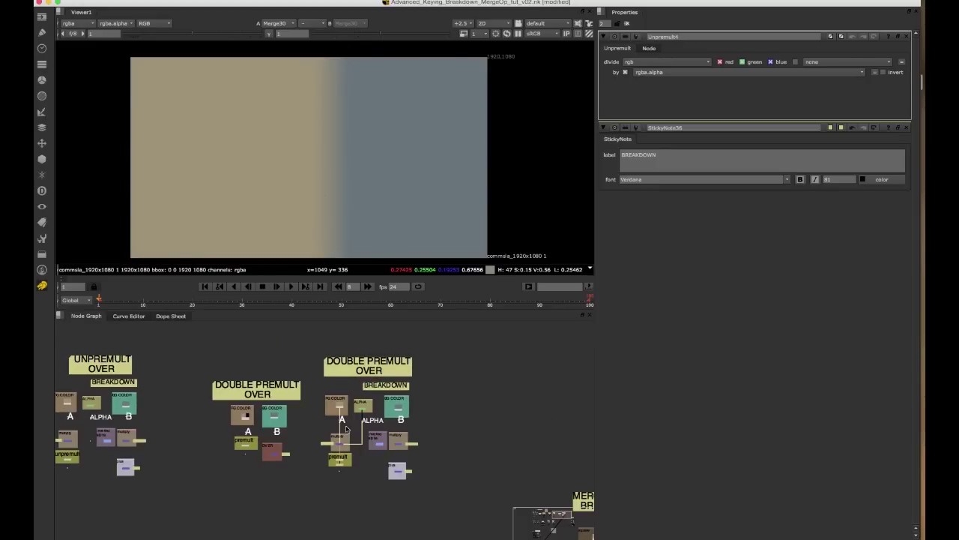
scroll(342, 423, "up", 3)
middle_click_drag(353, 429, 330, 427)
scroll(319, 457, "up", 2)
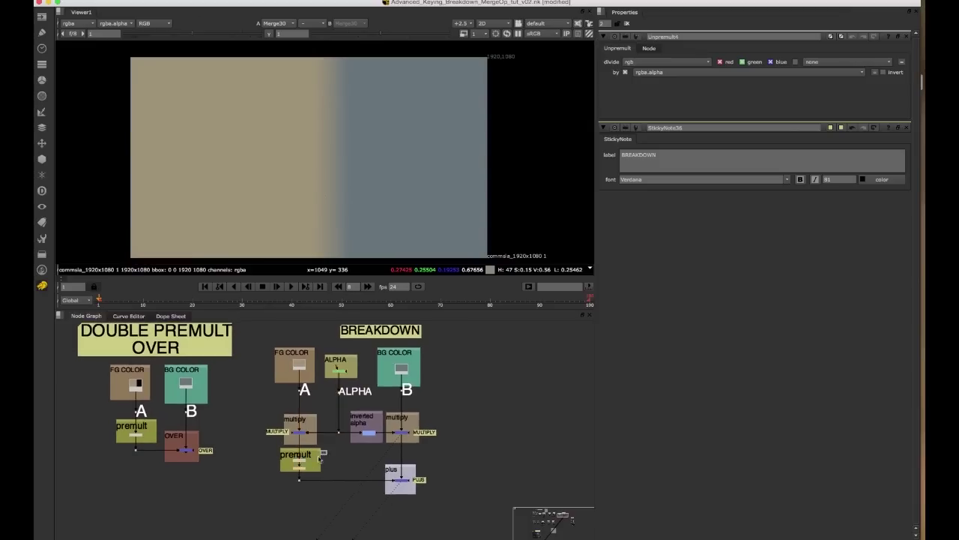
middle_click_drag(363, 472, 298, 450)
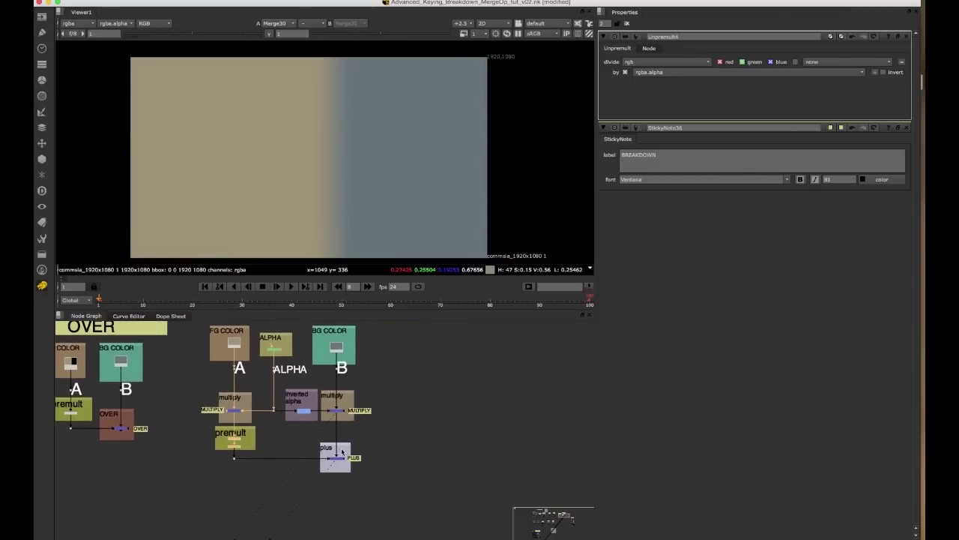
scroll(344, 454, "up", 3)
middle_click_drag(294, 388, 353, 440)
scroll(335, 434, "down", 3)
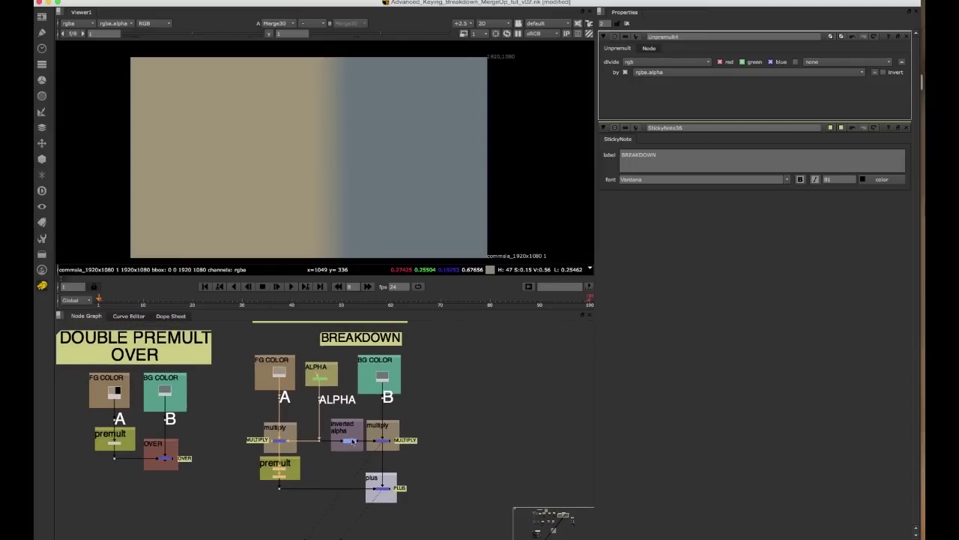
View the foreground multiply, background multiply and plus results of the double premult breakdown in turn
left_click(352, 468)
left_click(285, 441)
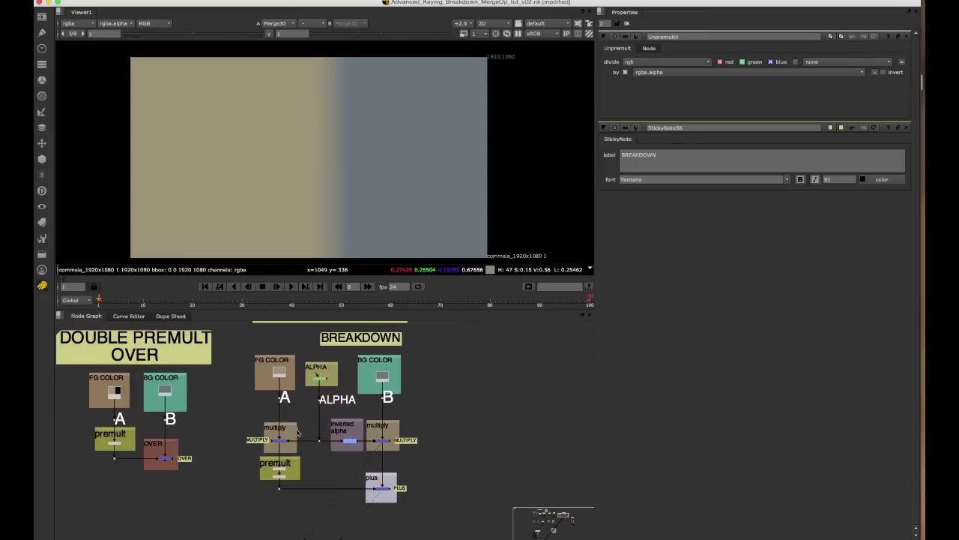
key("1")
left_click(383, 441)
key("2")
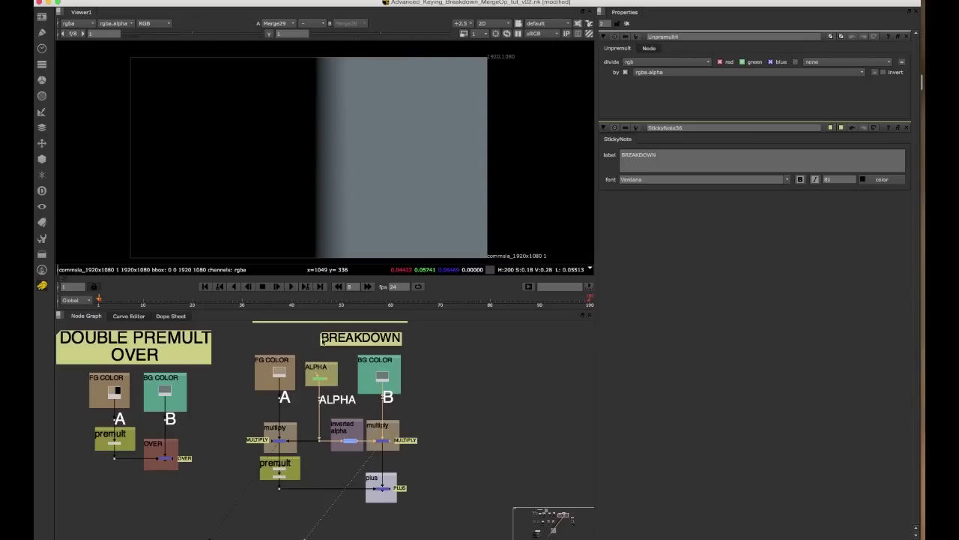
left_click(378, 486)
key("1")
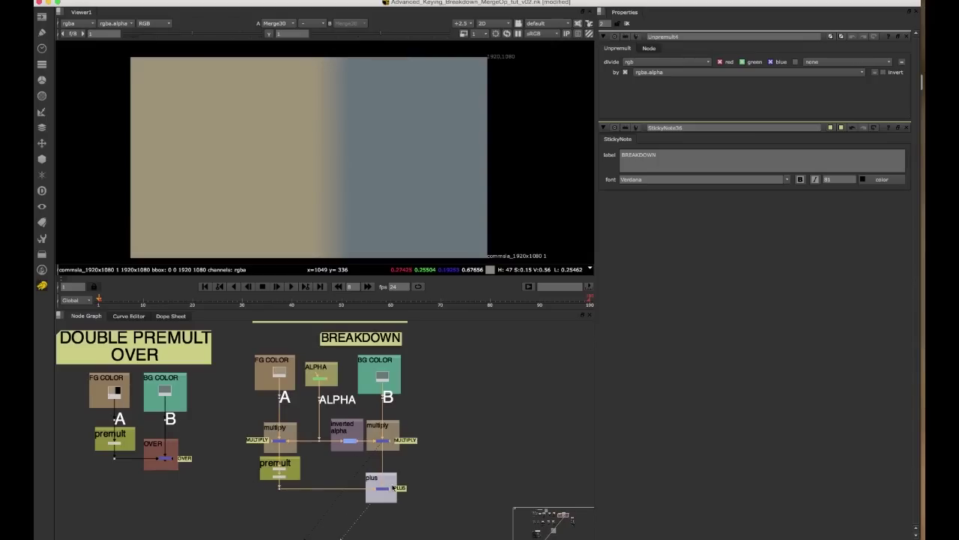
Toggle the breakdown's Unpremult and Premult nodes off and on to compare the edge in the plus result
left_click(285, 474)
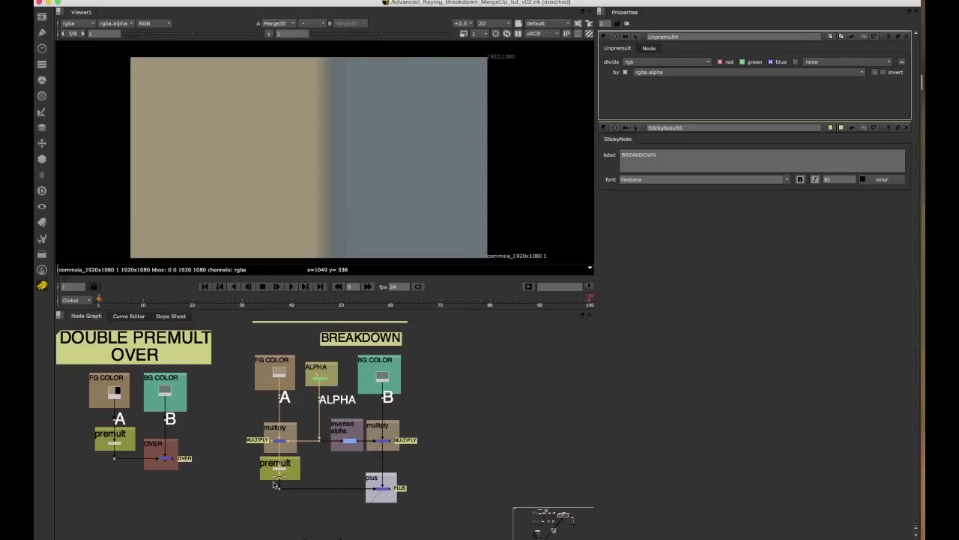
key("d")
left_click(283, 469)
key("d")
key("d")
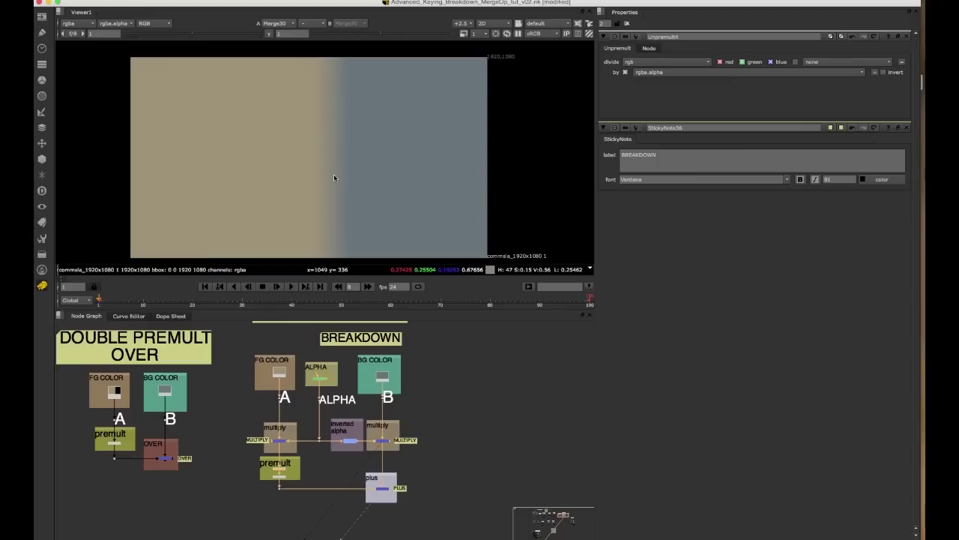
key("d")
key("d")
left_click(274, 478)
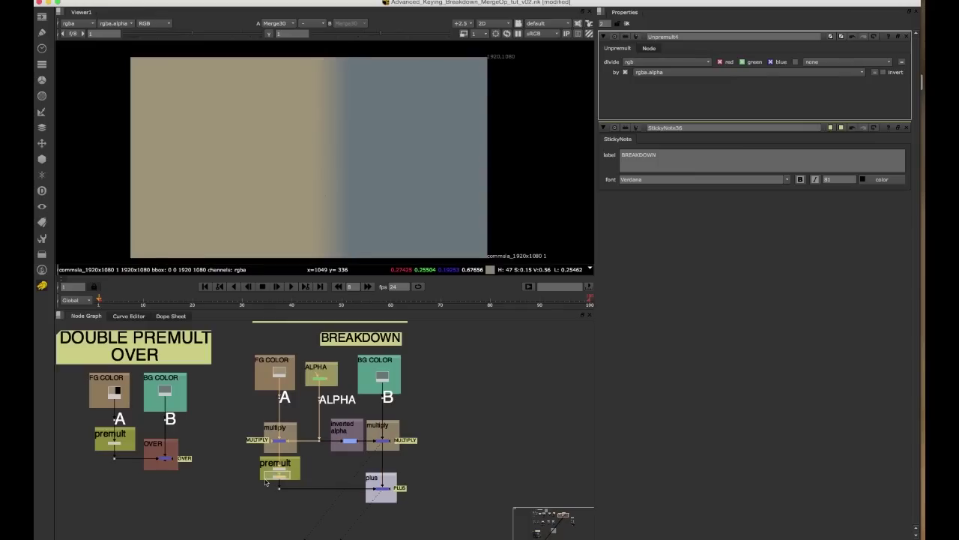
key("d")
key("d")
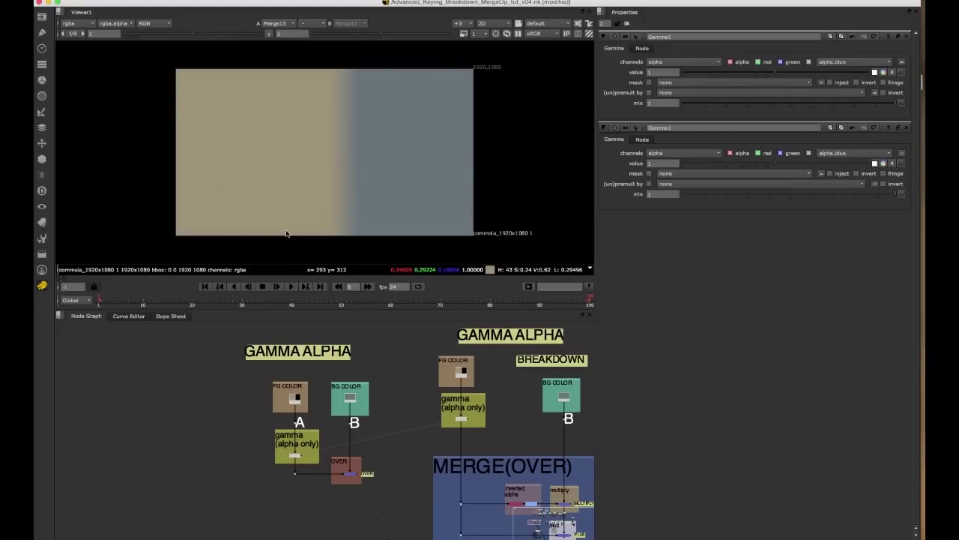
Examine the Gamma Alpha over setup, following the A input through the alpha-only gamma into the over merge
middle_click_drag(309, 470, 305, 464)
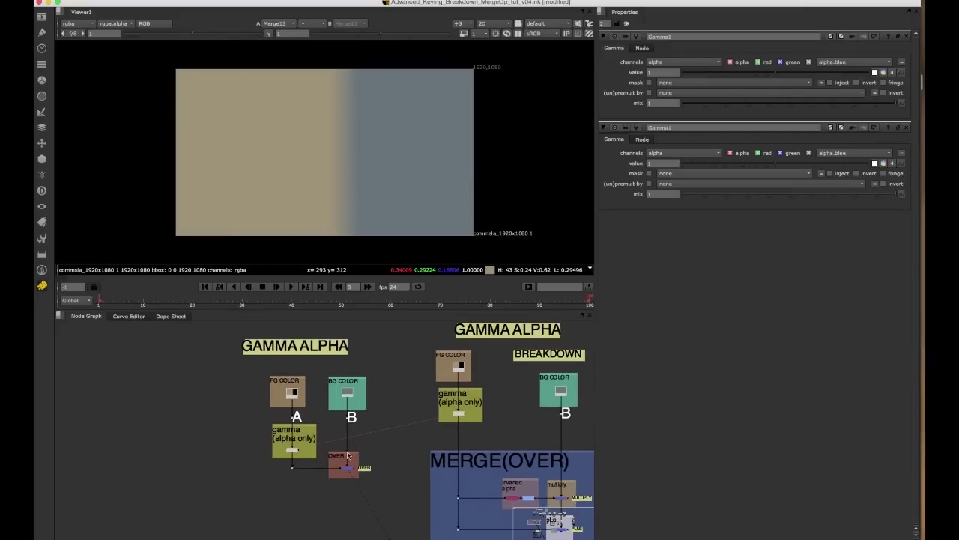
scroll(347, 454, "up", 1)
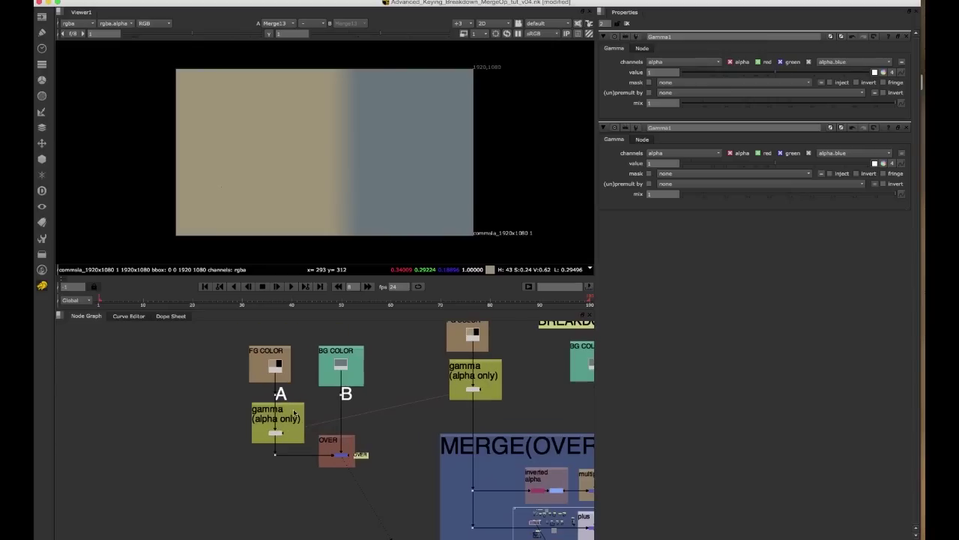
scroll(295, 411, "up", 1)
scroll(285, 419, "up", 1)
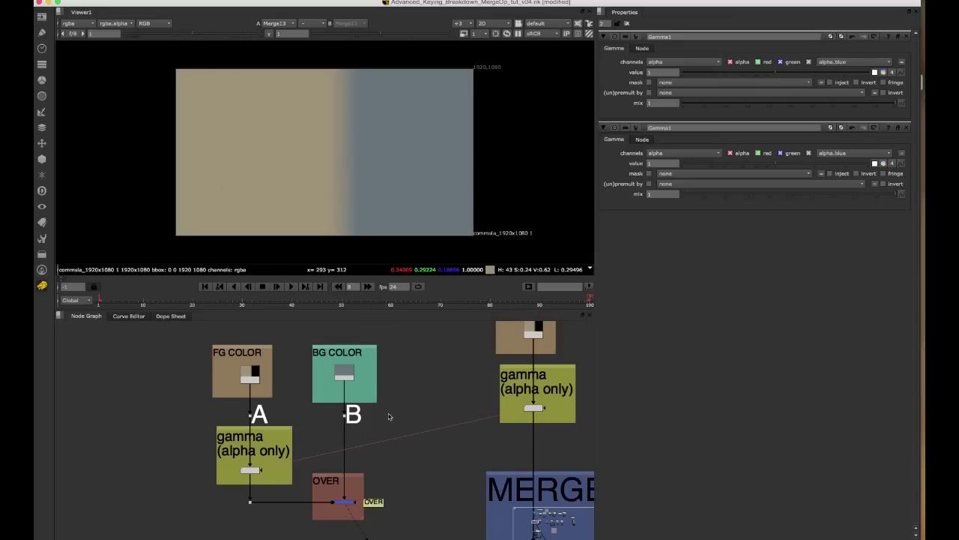
scroll(351, 419, "down", 2)
scroll(351, 419, "up", 1)
middle_click_drag(351, 419, 346, 433)
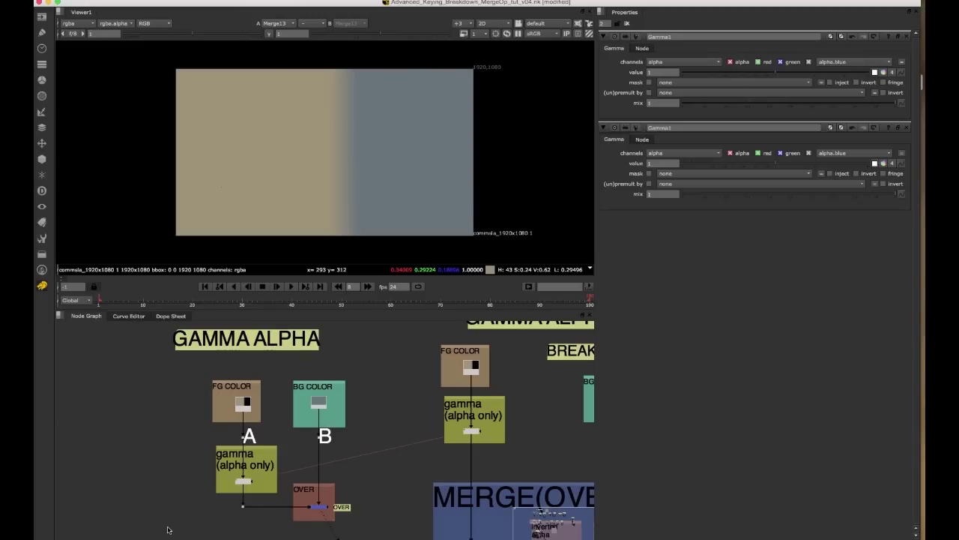
scroll(275, 503, "up", 3)
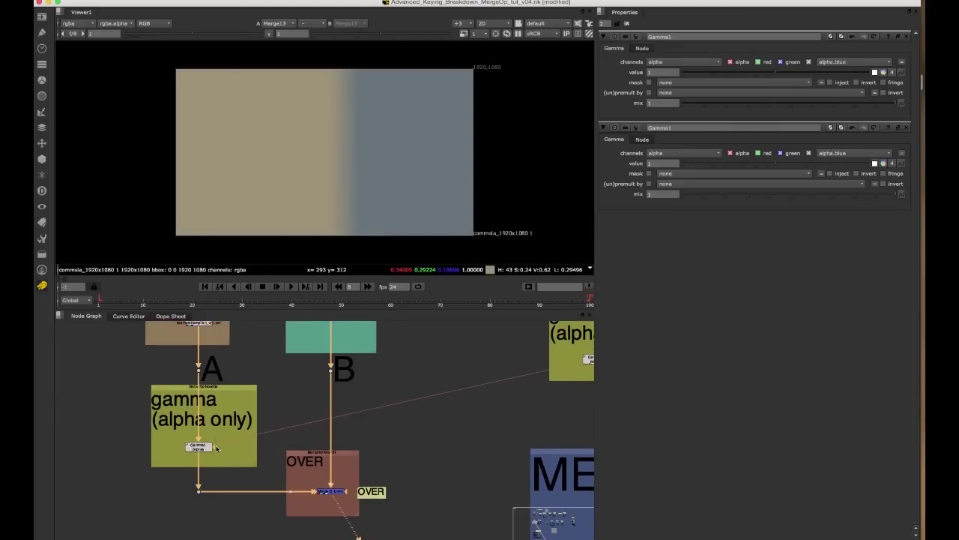
scroll(217, 448, "up", 2)
Vary the alpha-only Gamma node's value, lowering it to 0.34 and finishing at 1.5, to compare the over result's edge
left_click(202, 447)
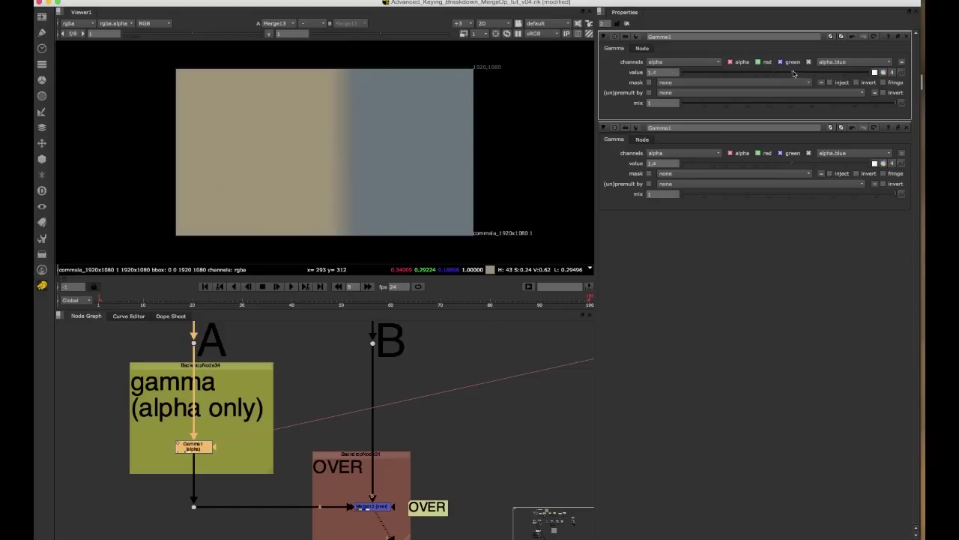
left_click_drag(794, 75, 737, 74)
scroll(341, 147, "up", 3)
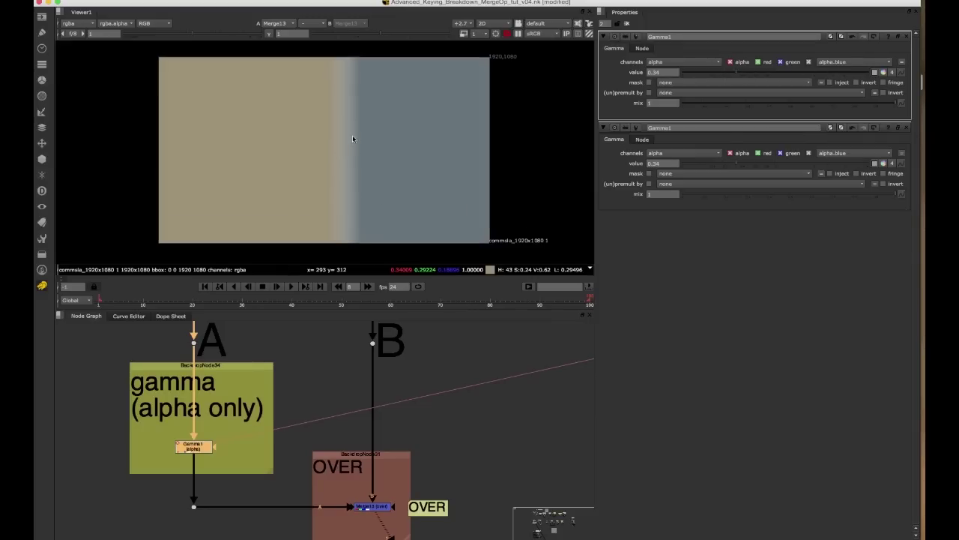
left_click(822, 76)
left_click_drag(822, 75, 796, 76)
scroll(361, 418, "down", 3)
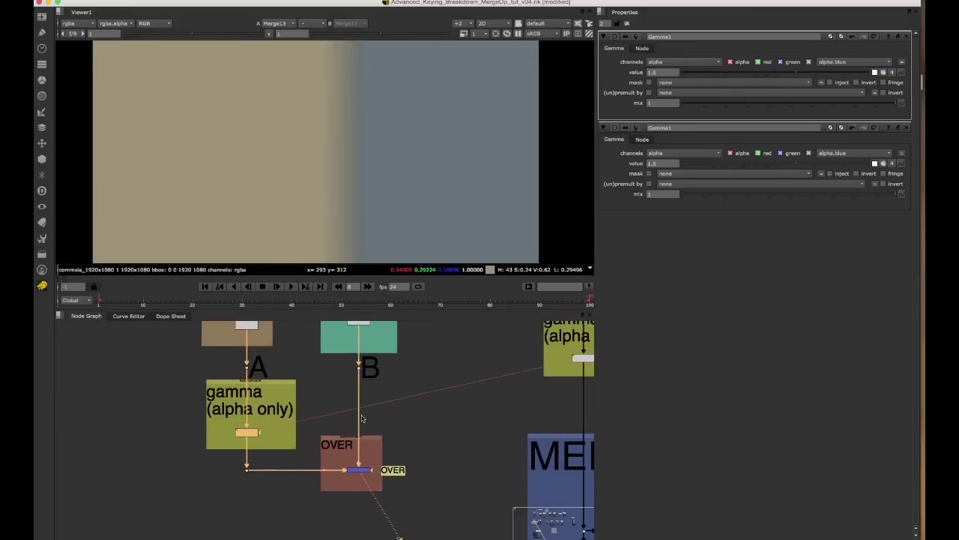
Examine the Gamma Alpha breakdown, highlighting the nodes inside the MERGE(OVER) group and clearing the selection
scroll(254, 411, "up", 4)
scroll(368, 392, "down", 8)
middle_click_drag(465, 376, 341, 432)
scroll(268, 386, "down", 4)
scroll(346, 372, "up", 3)
scroll(338, 409, "down", 2)
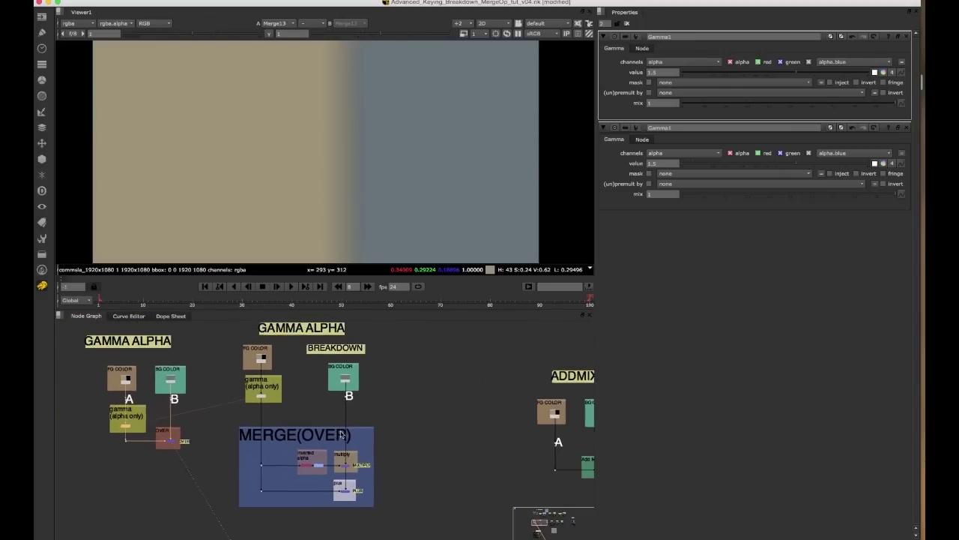
scroll(323, 465, "up", 2)
left_click_drag(425, 395, 180, 524)
left_click_drag(195, 407, 415, 530)
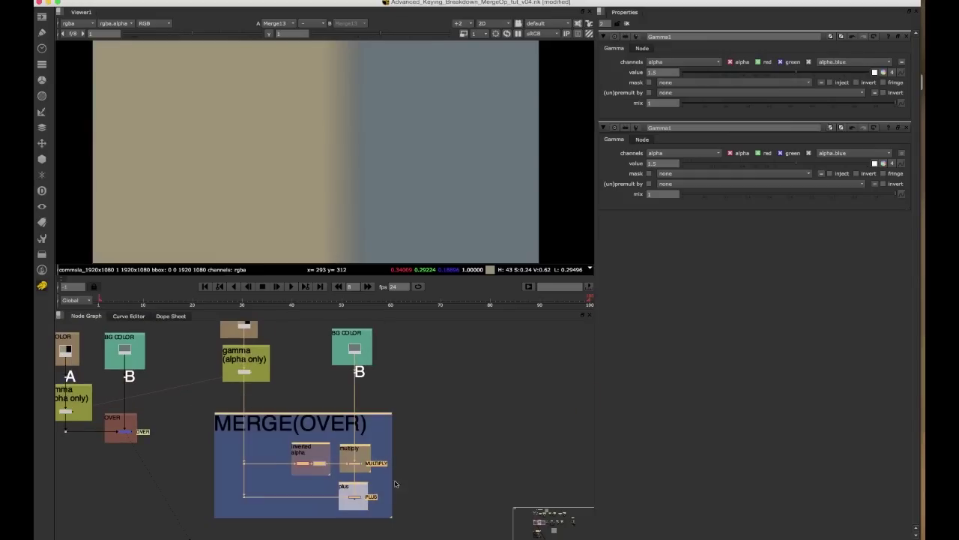
middle_click_drag(385, 441, 384, 428)
scroll(383, 425, "up", 1)
left_click_drag(435, 373, 148, 524)
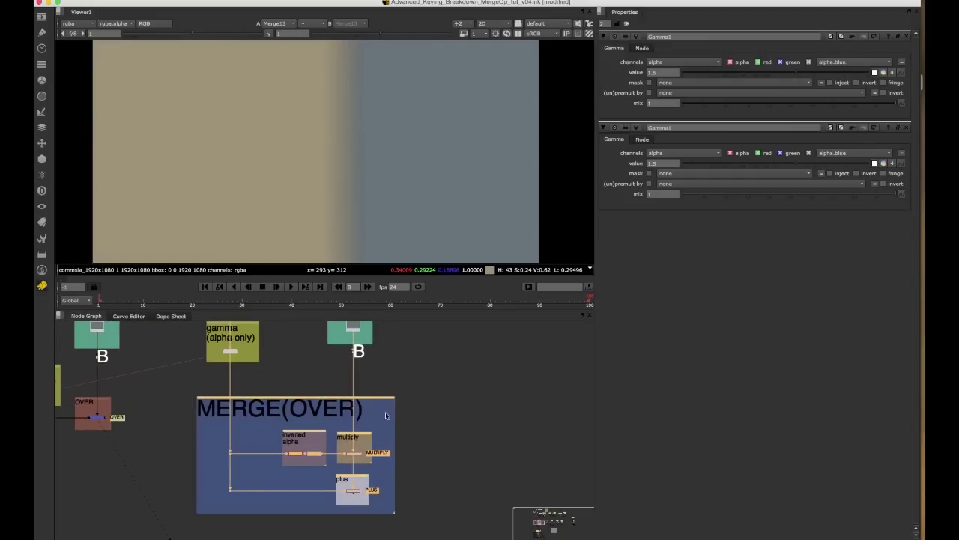
left_click(437, 383)
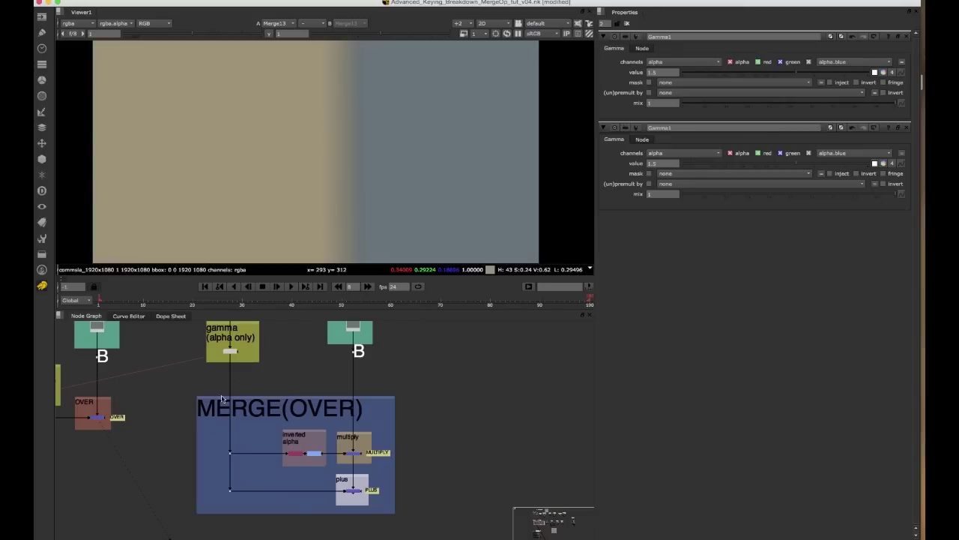
View the gamma-adjusted foreground where it enters the MERGE(OVER) group, at the dot feeding the inverted alpha branch
middle_click_drag(308, 428, 301, 425)
middle_click_drag(247, 371, 243, 366)
middle_click_drag(236, 437, 222, 421)
scroll(223, 421, "up", 3)
left_click_drag(241, 408, 174, 462)
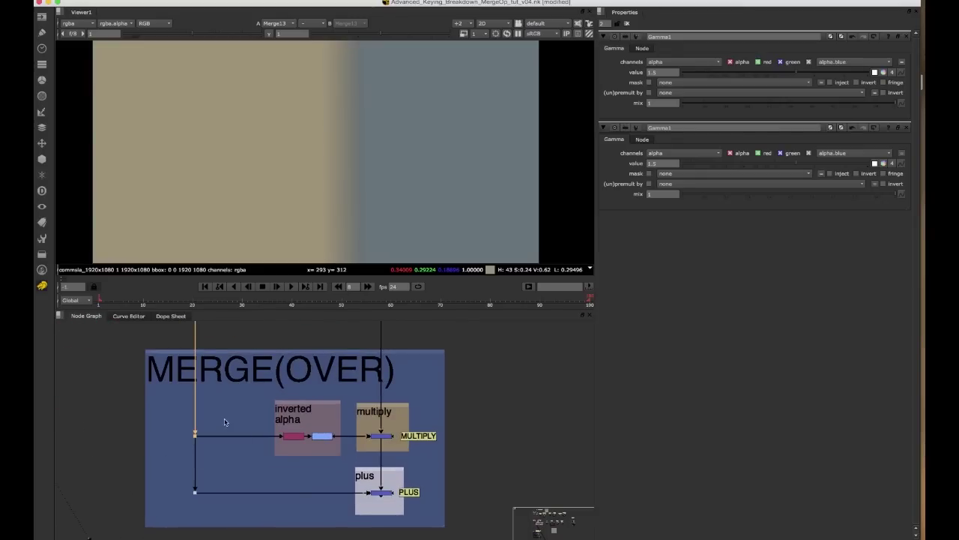
key("1")
scroll(239, 407, "down", 3)
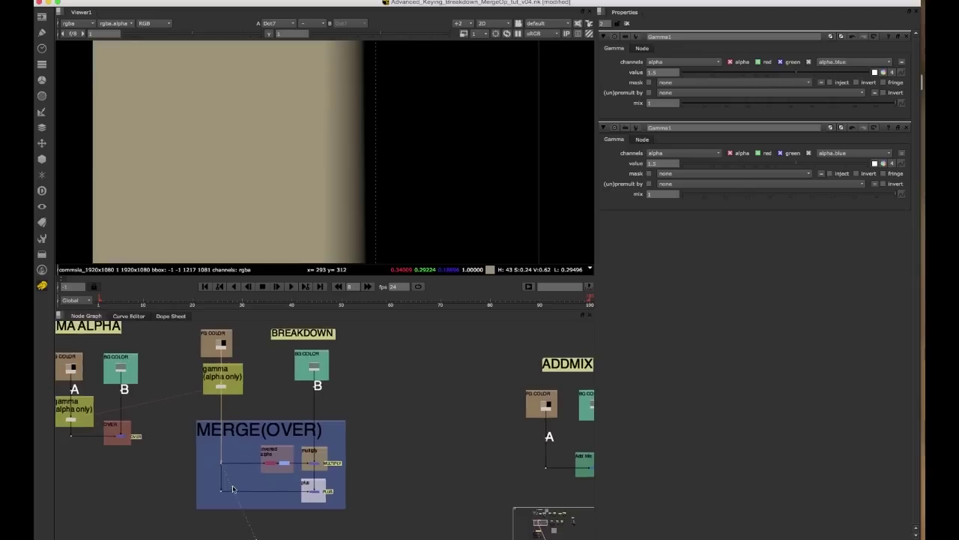
View the shuffled alpha and the inverted alpha inside the MERGE(OVER) group one after the other
scroll(277, 409, "up", 5)
left_click(242, 433)
key("1")
scroll(306, 456, "down", 4)
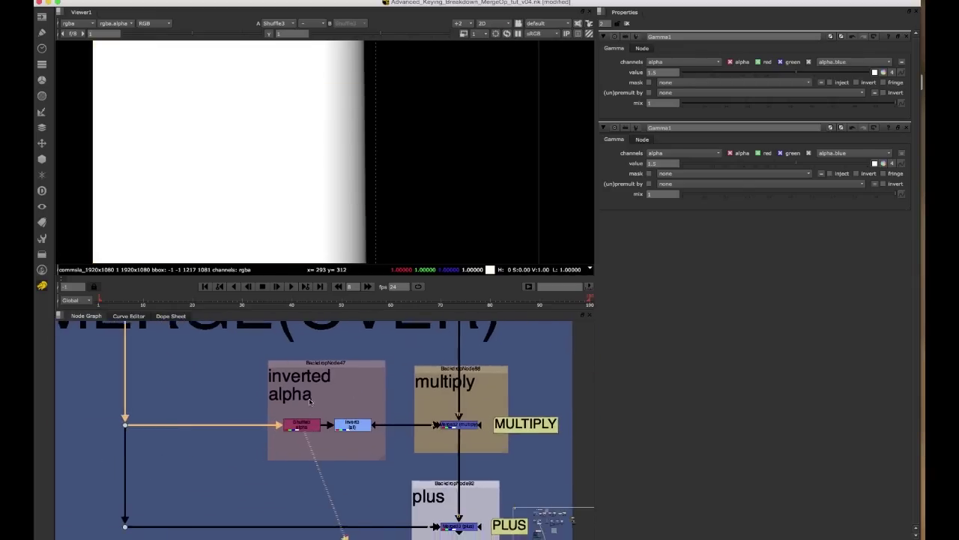
scroll(305, 456, "up", 4)
left_click(275, 449)
key("1")
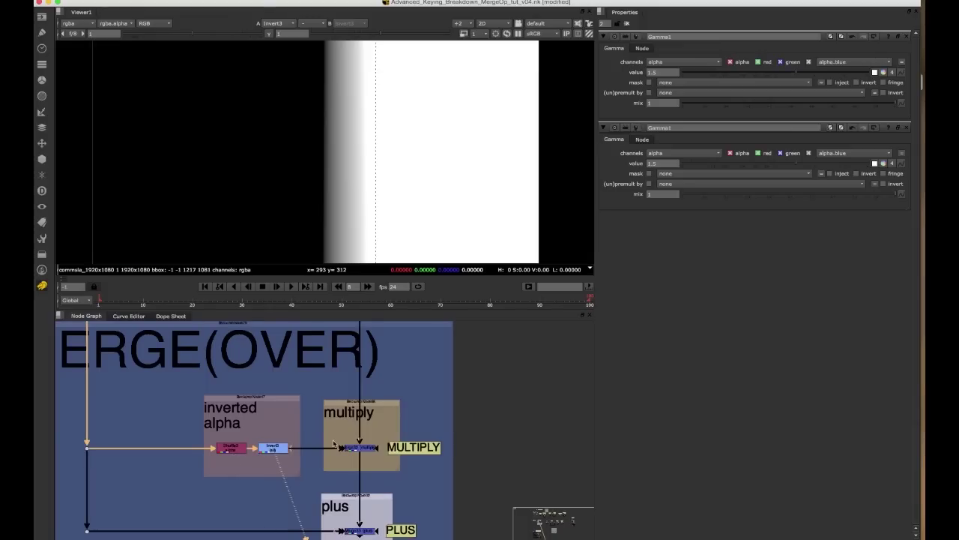
View the background multiplied by the inverted alpha at the MERGE(OVER) group's multiply node
middle_click_drag(357, 434, 300, 433)
left_click(304, 446)
key("1")
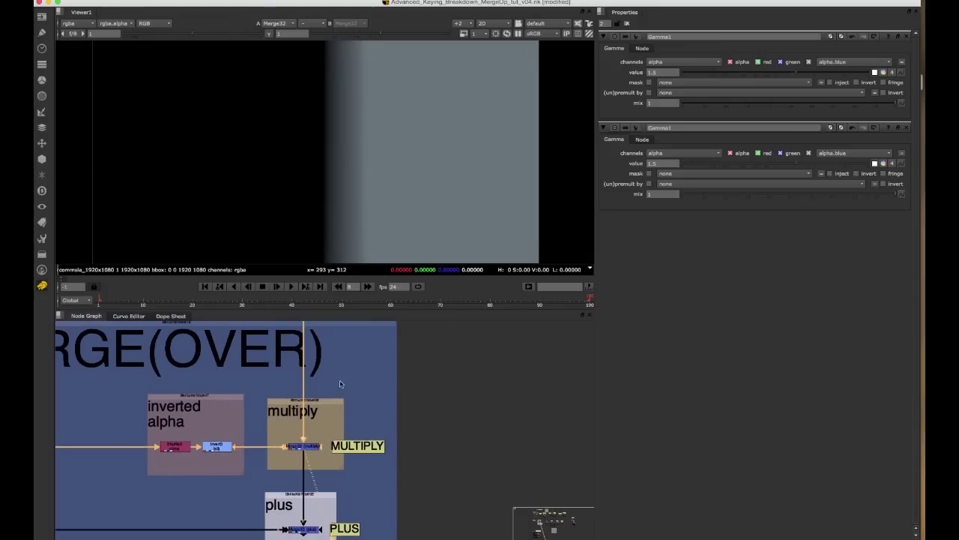
scroll(340, 383, "down", 4)
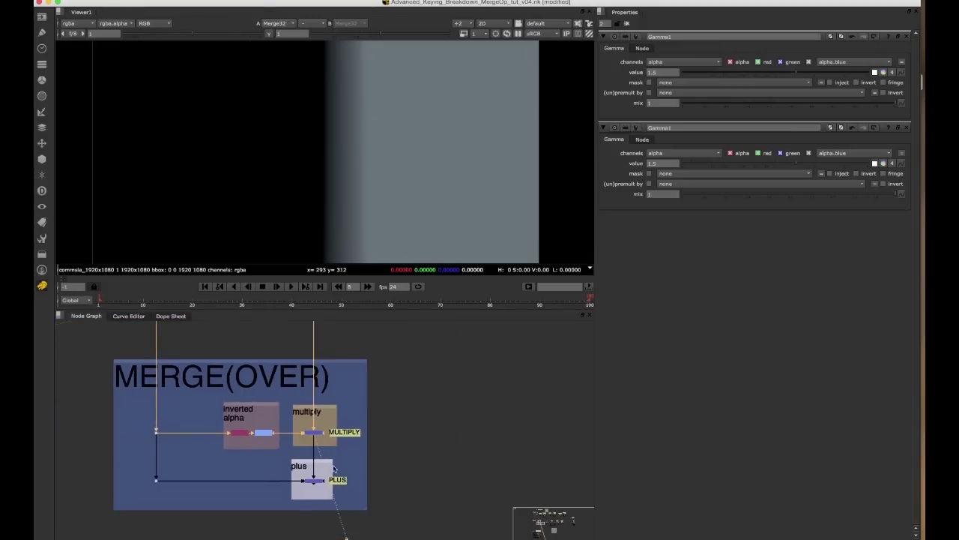
Compare the foreground dot and the multiply node feeding the plus operation, finishing on the plus result
left_click_drag(334, 466, 295, 503)
key("1")
left_click_drag(178, 460, 131, 509)
key("1")
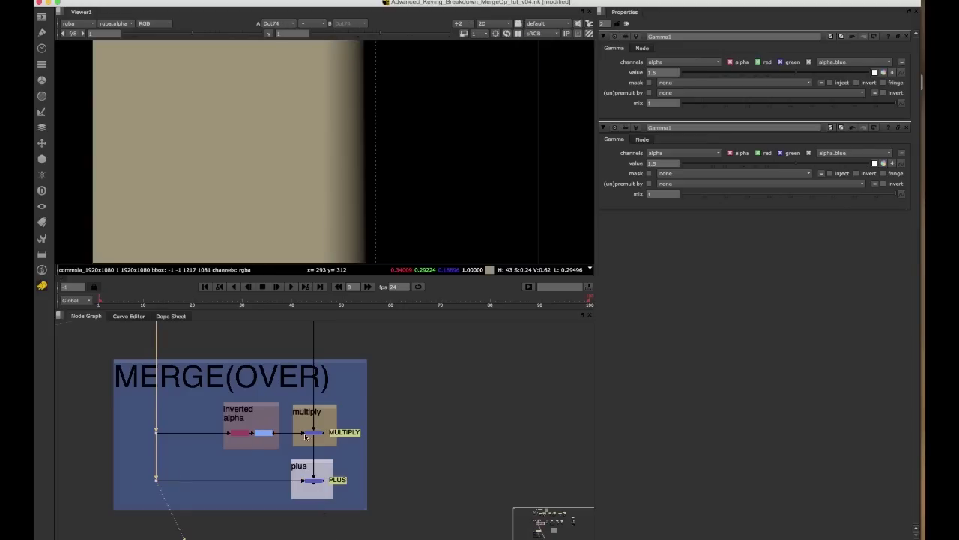
key("2")
left_click_drag(335, 424, 329, 463)
key("1")
key("1")
scroll(307, 406, "down", 3)
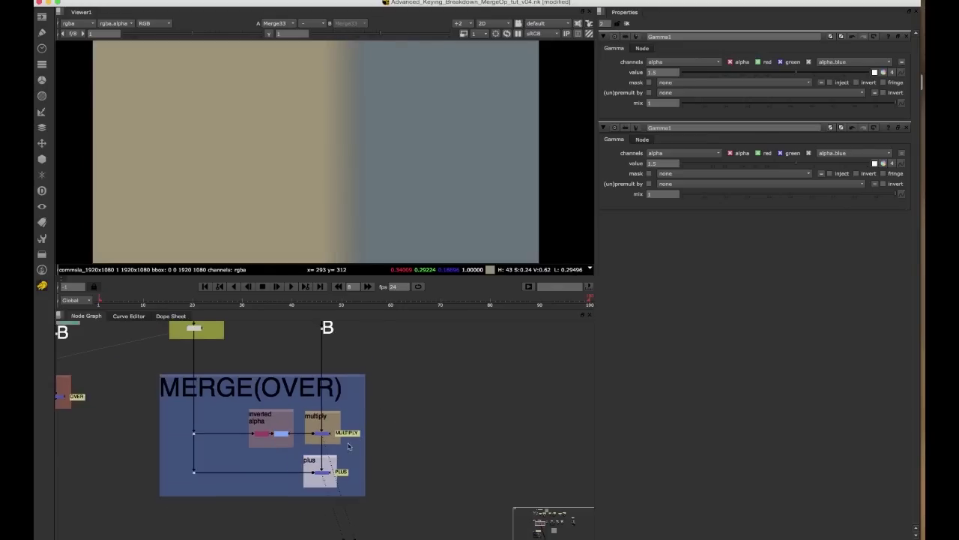
View the breakdown's alpha-only Gamma node and show only its alpha channel
scroll(236, 377, "up", 4)
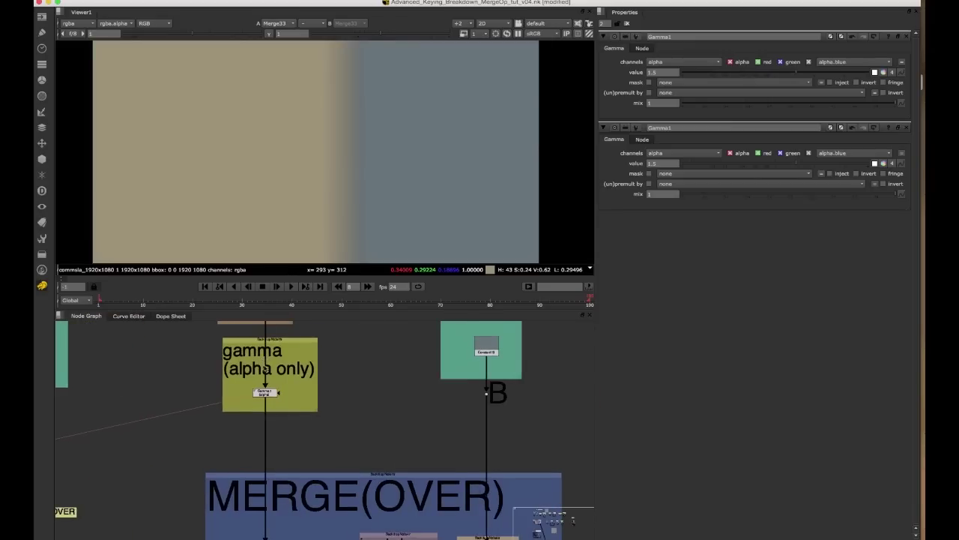
left_click(253, 404)
left_click_drag(253, 405, 254, 408)
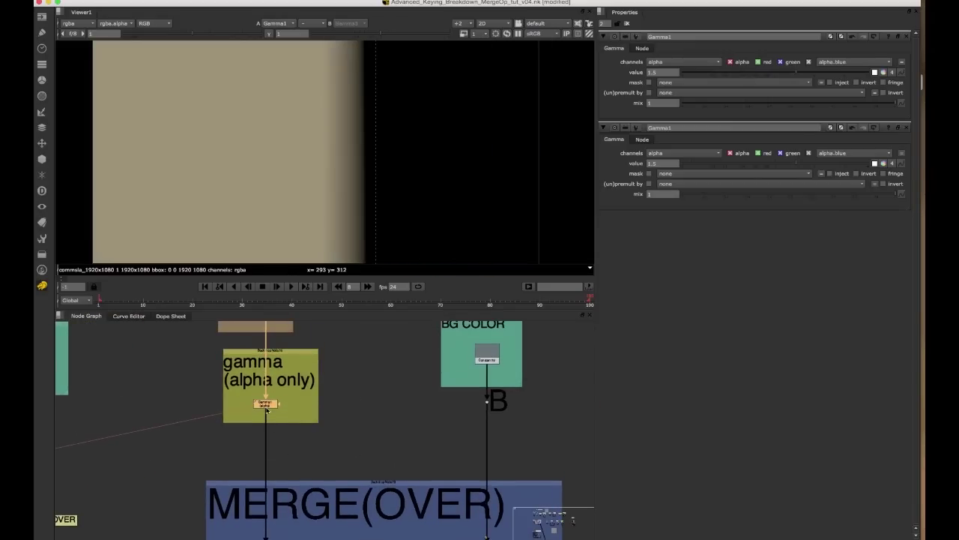
key("1")
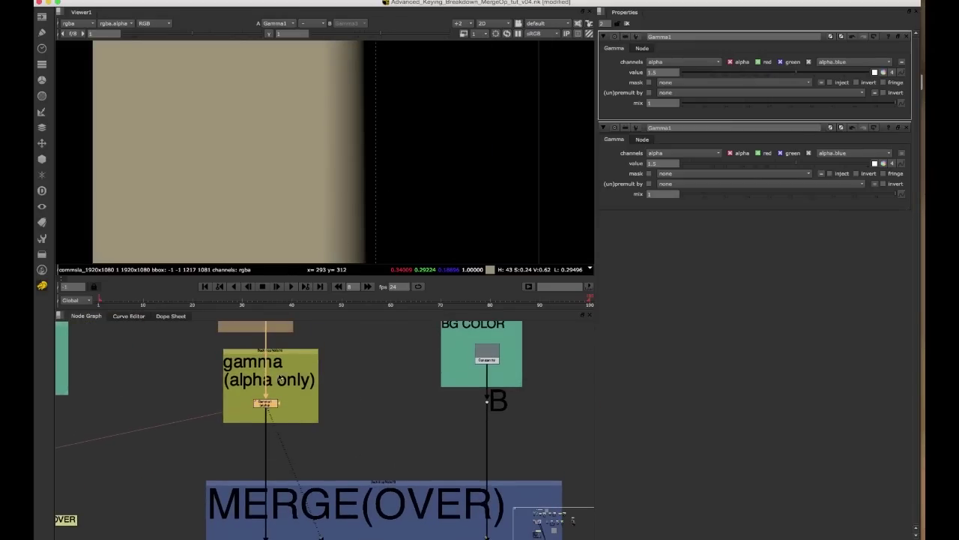
key("a")
scroll(277, 406, "up", 3)
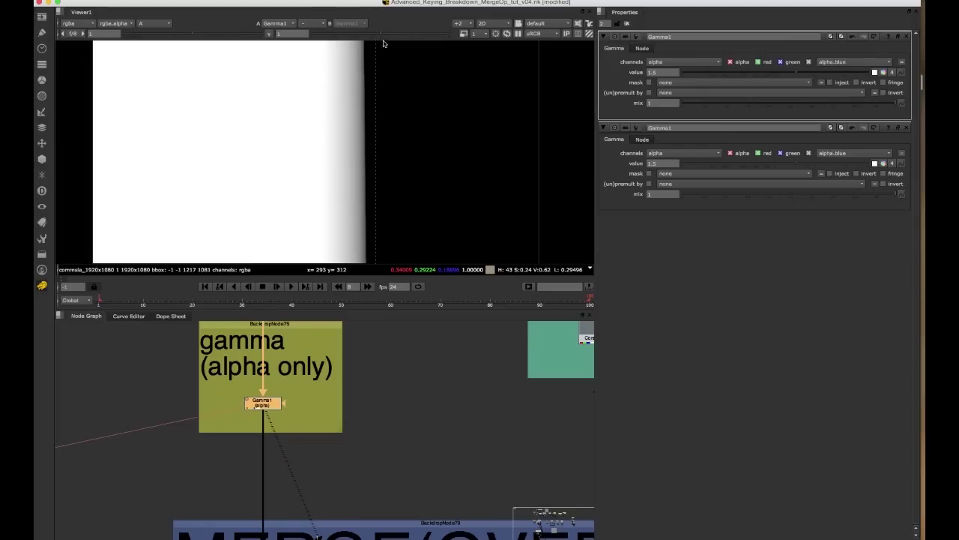
Toggle the breakdown's Gamma node off and on to compare the alpha edge, leaving it enabled and selected
left_click(283, 402)
left_click(275, 403)
key("d")
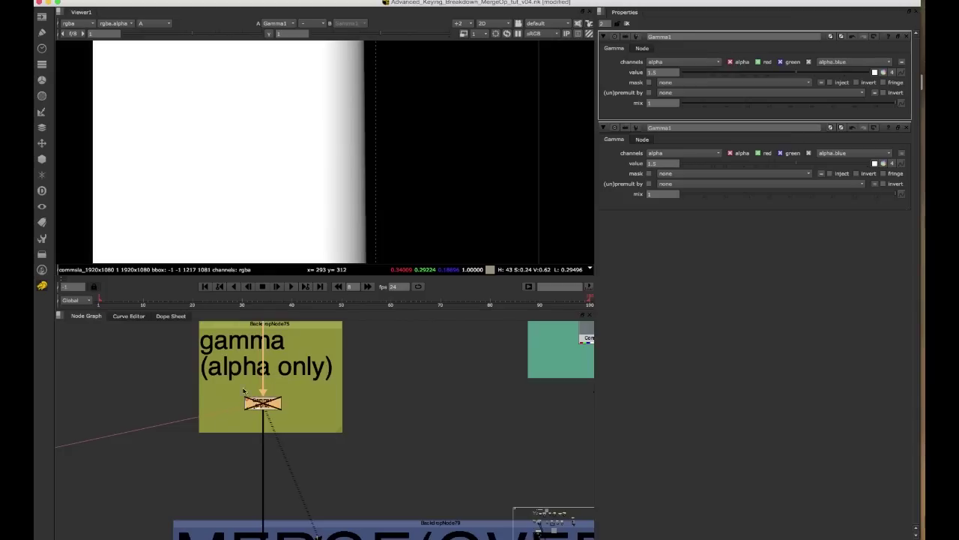
key("d")
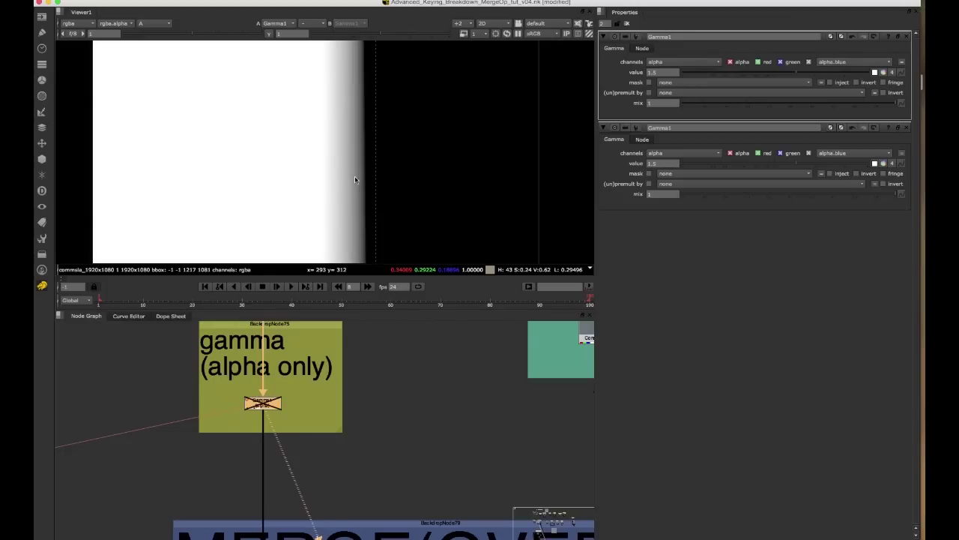
scroll(272, 400, "up", 3)
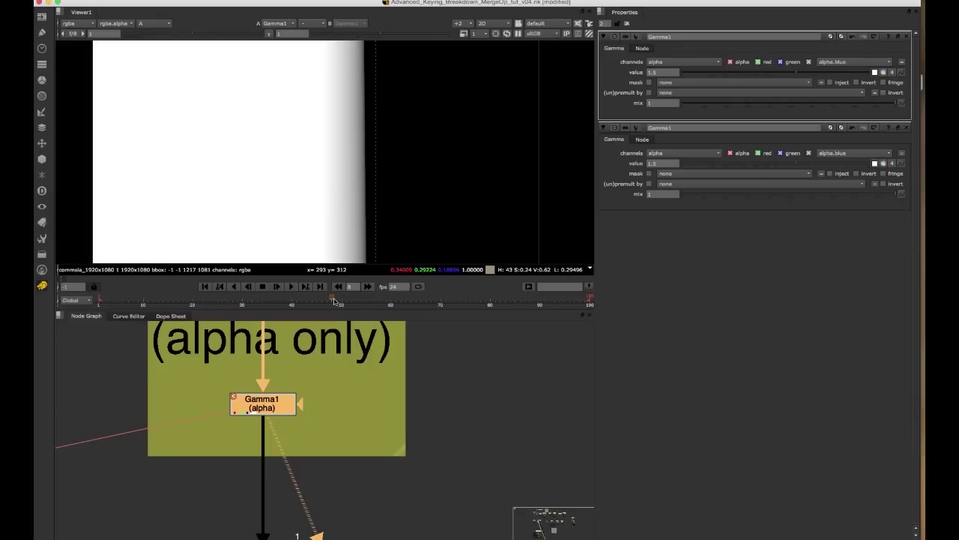
scroll(332, 397, "down", 5)
left_click_drag(340, 385, 269, 429)
left_click(282, 407)
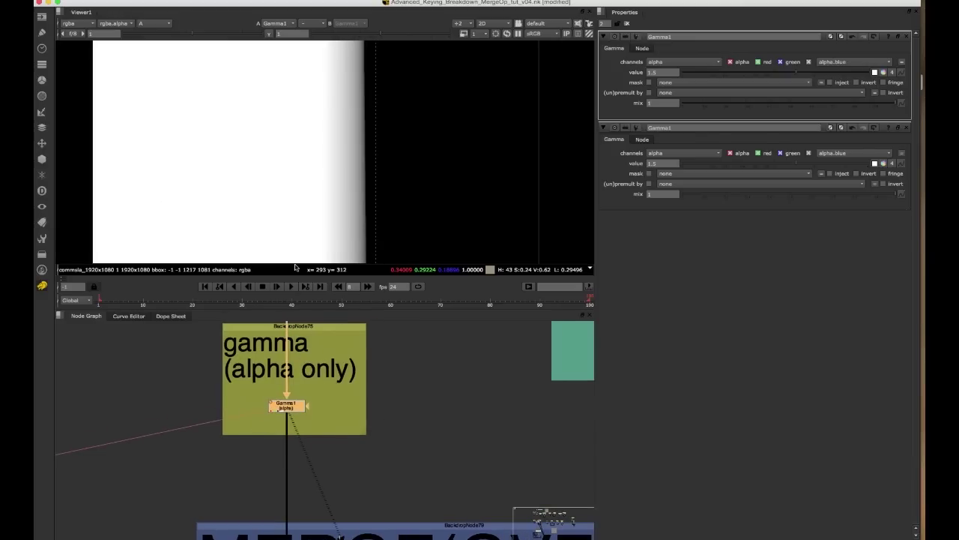
Toggle the breakdown's alpha-only Gamma node off and on, leave it enabled, and set its value to 2
mouse_move(295, 268)
left_click_drag(335, 380, 248, 438)
key("d")
key("d")
left_click_drag(670, 76, 627, 77)
type("2")
left_click(342, 398)
View the plus node's result in the MERGE(OVER) group with all RGB channels shown
scroll(340, 398, "down", 4)
middle_click_drag(329, 437, 215, 398)
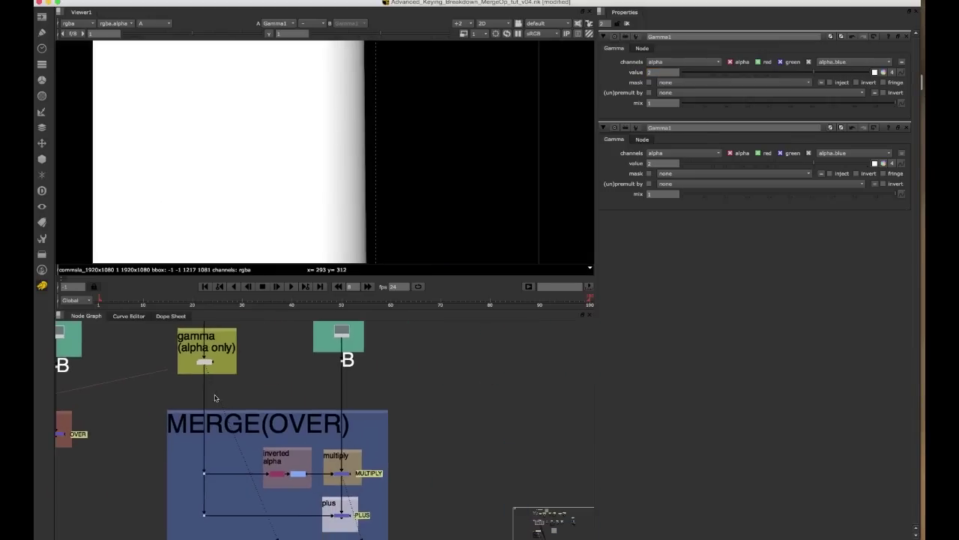
middle_click_drag(345, 501, 313, 463)
scroll(313, 465, "up", 3)
left_click(309, 480)
key("1")
key("a")
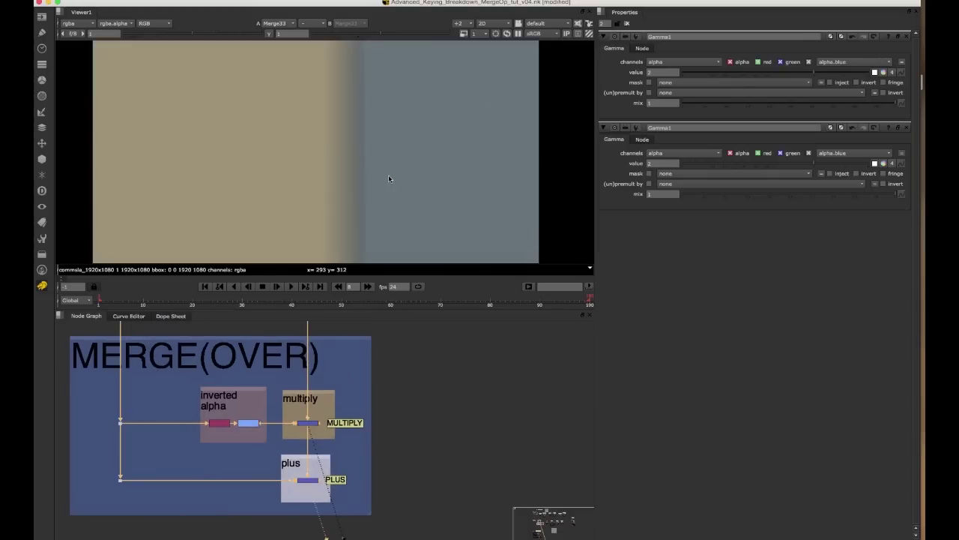
View the breakdown's Gamma node, followed by the foreground dot feeding the plus operation
middle_click_drag(144, 405, 213, 454)
scroll(214, 452, "up", 2)
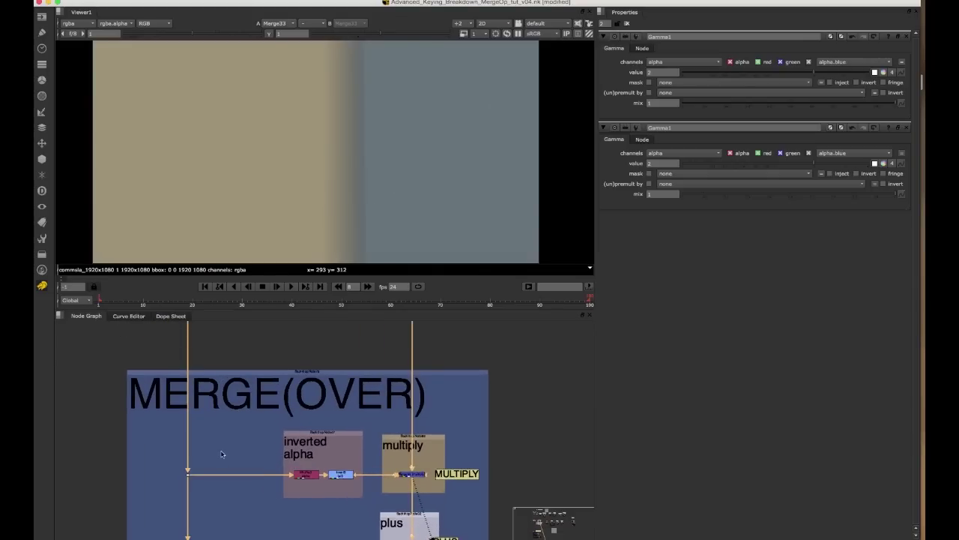
key("1")
middle_click_drag(238, 422, 262, 535)
left_click(212, 405)
key("1")
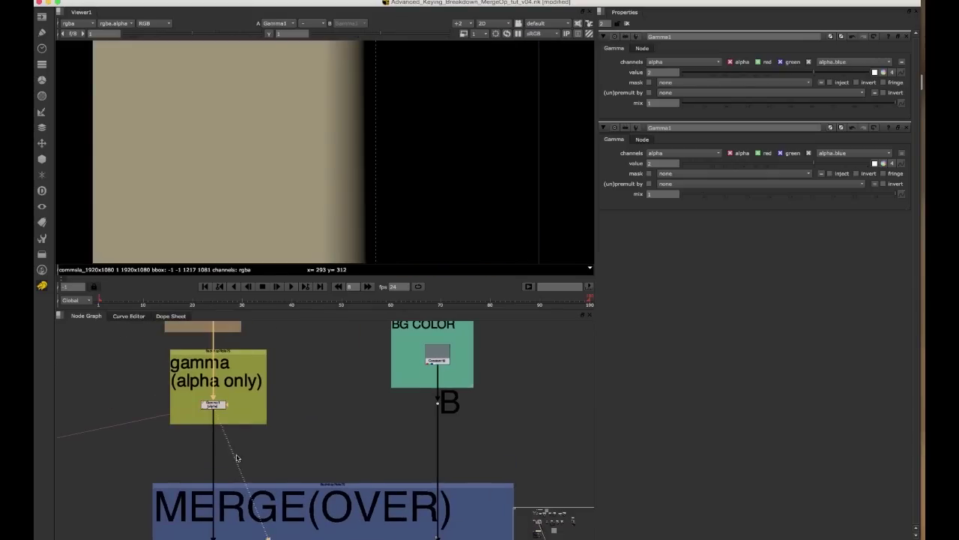
middle_click_drag(238, 457, 225, 411)
left_click_drag(250, 466, 186, 519)
key("1")
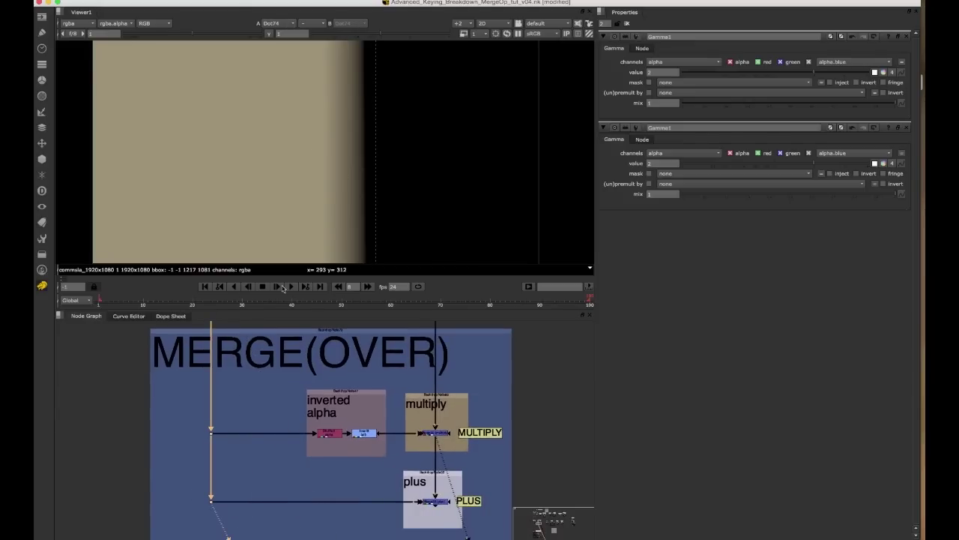
View the FG COLOR ramp above the breakdown's Gamma node for comparison
middle_click_drag(237, 325, 255, 446)
middle_click_drag(263, 342, 267, 460)
left_click(235, 390)
key("1")
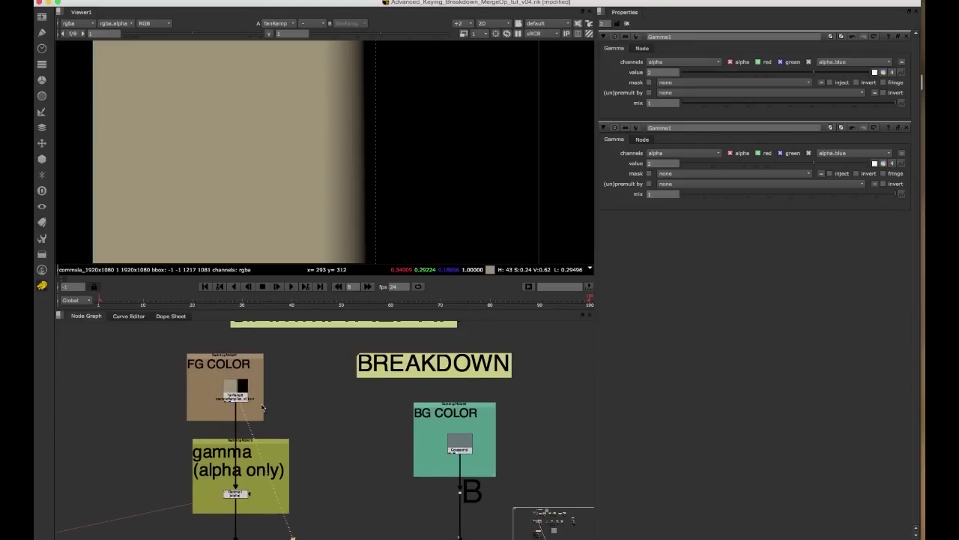
scroll(264, 404, "up", 2)
scroll(265, 386, "up", 1)
left_click(227, 390)
Trace the foreground pipe between the Gamma node and the dots in the MERGE(OVER) group
scroll(228, 387, "down", 6)
middle_click_drag(270, 524, 250, 427)
scroll(249, 427, "up", 4)
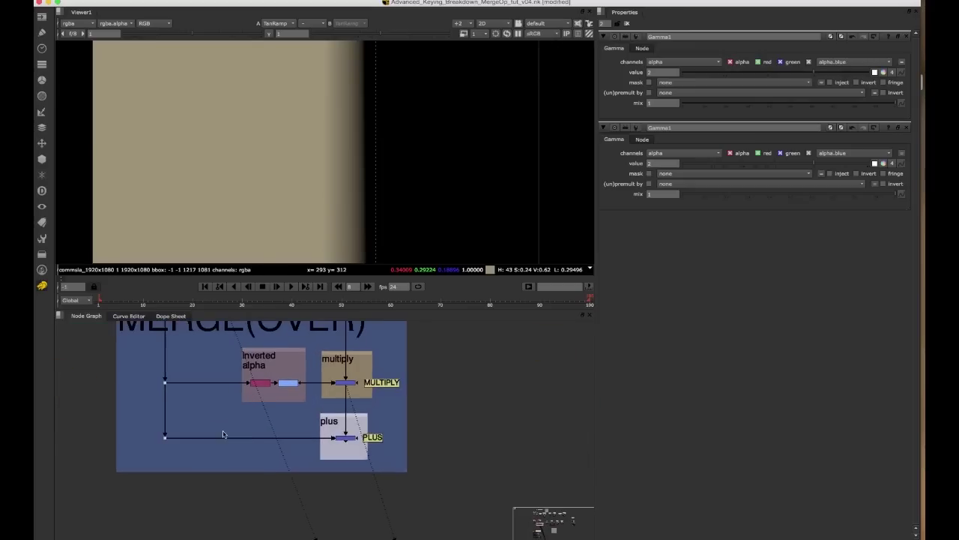
left_click_drag(218, 422, 156, 449)
scroll(254, 470, "up", 3)
scroll(254, 470, "down", 3)
scroll(236, 411, "up", 3)
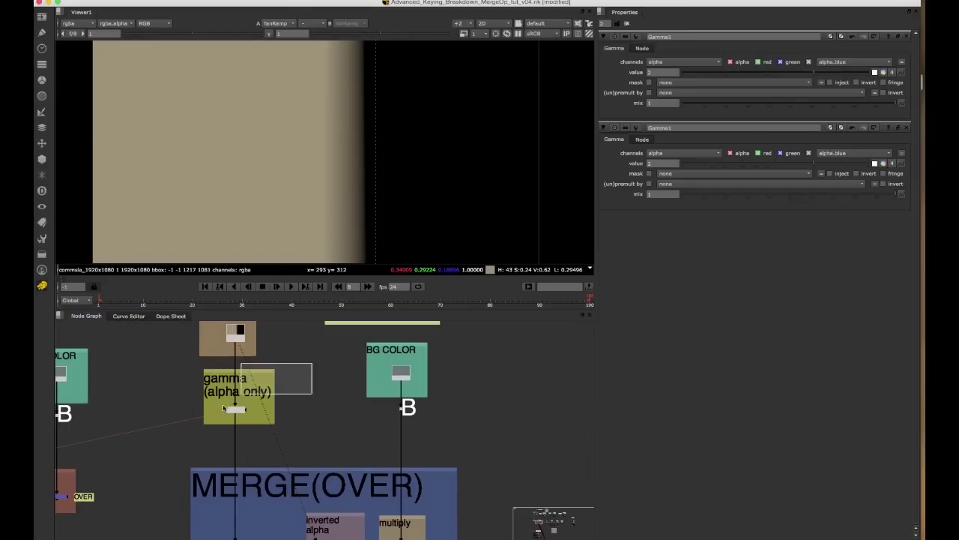
left_click(236, 412)
View the alpha Shuffle node inside the MERGE(OVER) group's inverted alpha section
middle_click_drag(297, 526, 277, 440)
scroll(239, 460, "up", 4)
left_click_drag(248, 429, 191, 467)
middle_click_drag(352, 421, 281, 424)
left_click_drag(241, 437, 289, 466)
key("1")
View the Invert node's inverted alpha, followed by the multiply node's result
left_click(302, 451)
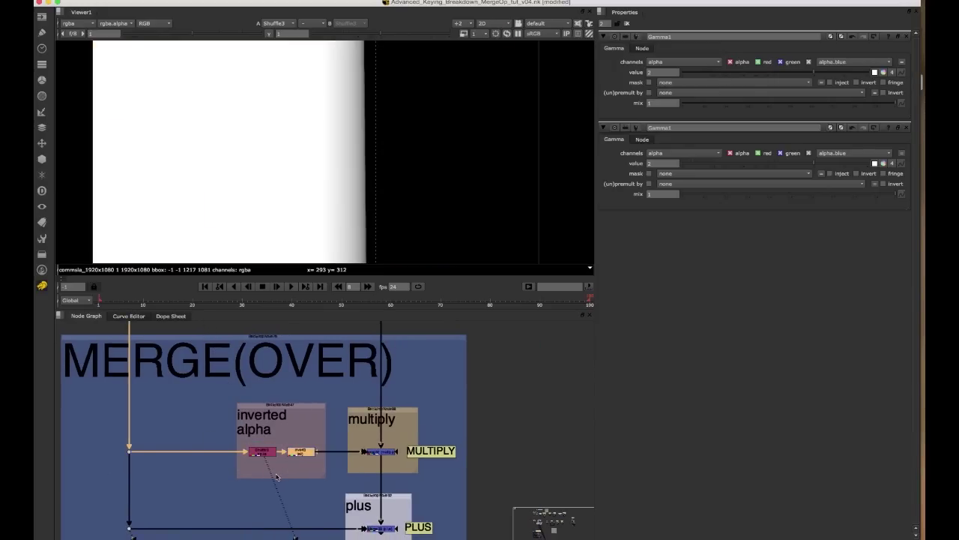
key("1")
middle_click_drag(340, 436, 283, 443)
left_click(328, 446)
key("1")
scroll(283, 444, "down", 3)
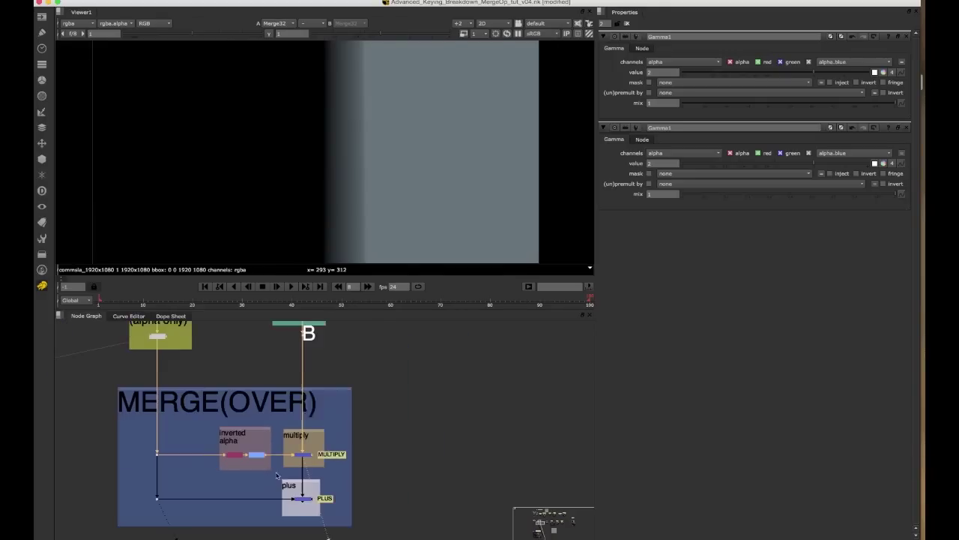
Toggle the breakdown's Gamma node off and on repeatedly while viewing the multiply result, leaving it enabled
middle_click_drag(188, 360, 221, 413)
scroll(207, 399, "up", 1)
left_click_drag(233, 377, 180, 414)
left_click(196, 399)
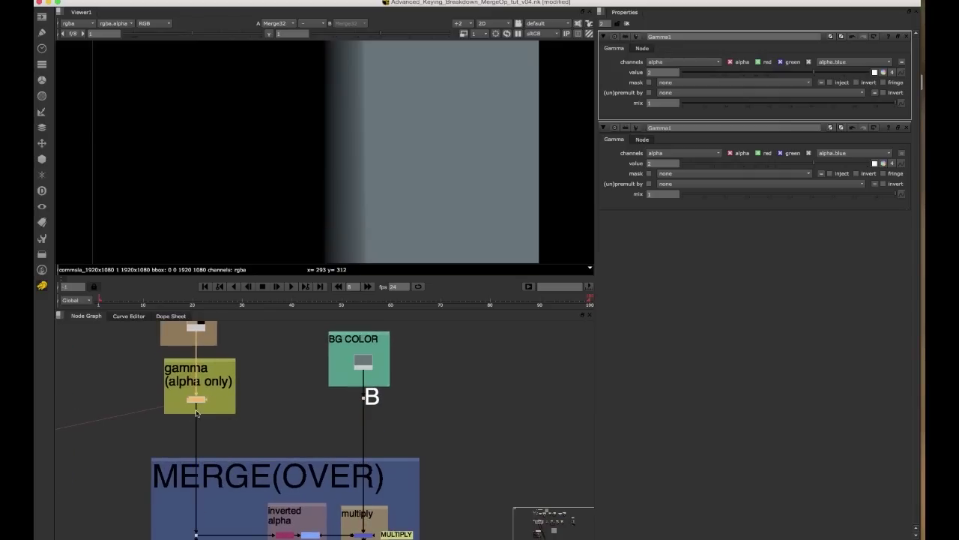
key("d")
key("d")
key("d")
key("d")
key("d")
key("d")
scroll(199, 402, "up", 3)
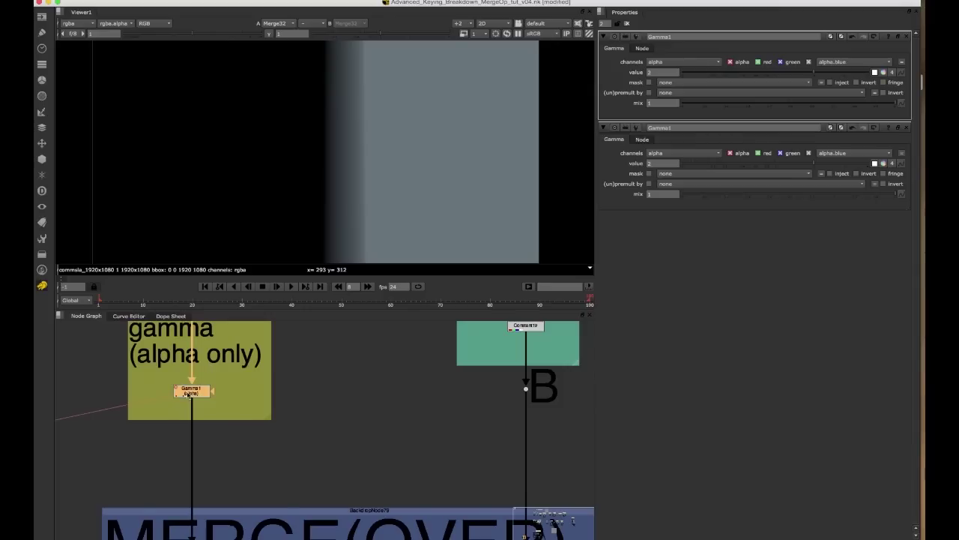
Vary the alpha-only Gamma value through 1.36 and 2.34 while viewing the multiply result, finishing at 0.08
left_click_drag(808, 76, 762, 76)
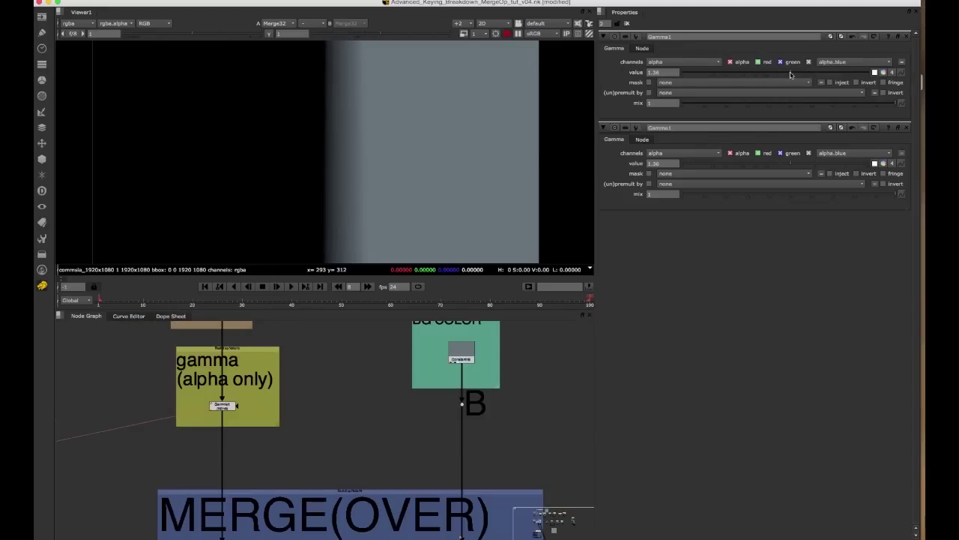
left_click_drag(782, 74, 829, 72)
scroll(363, 382, "down", 3)
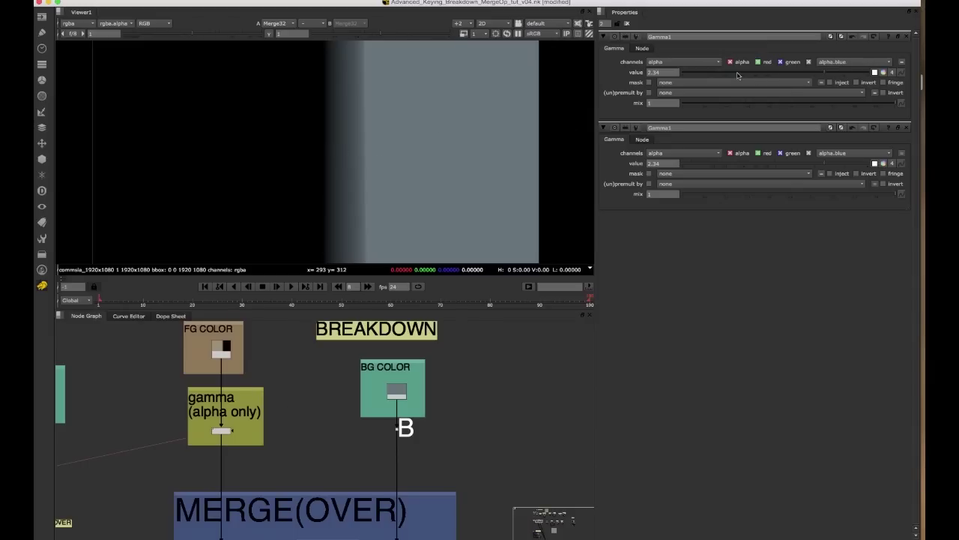
left_click_drag(738, 75, 708, 75)
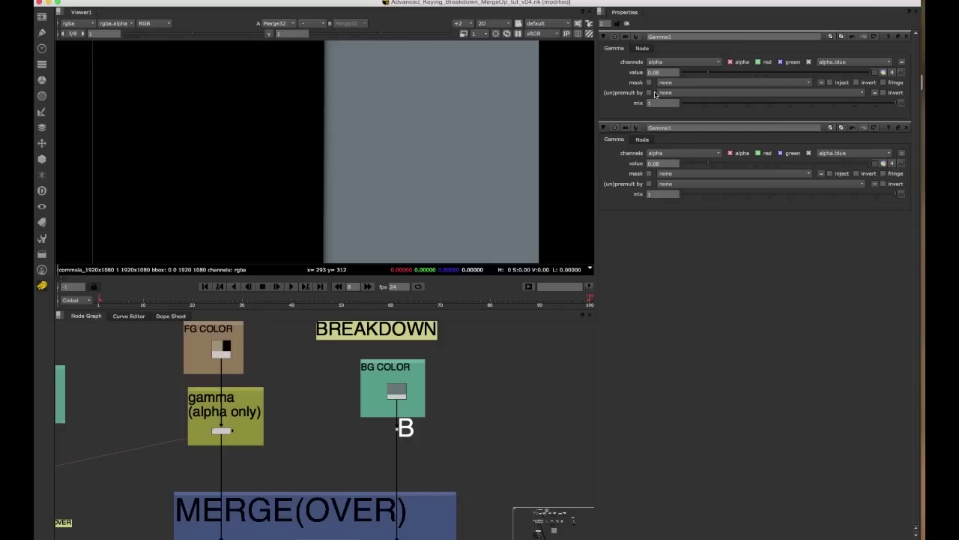
View the plus node's combined result in the MERGE(OVER) group
middle_click_drag(388, 400, 343, 356)
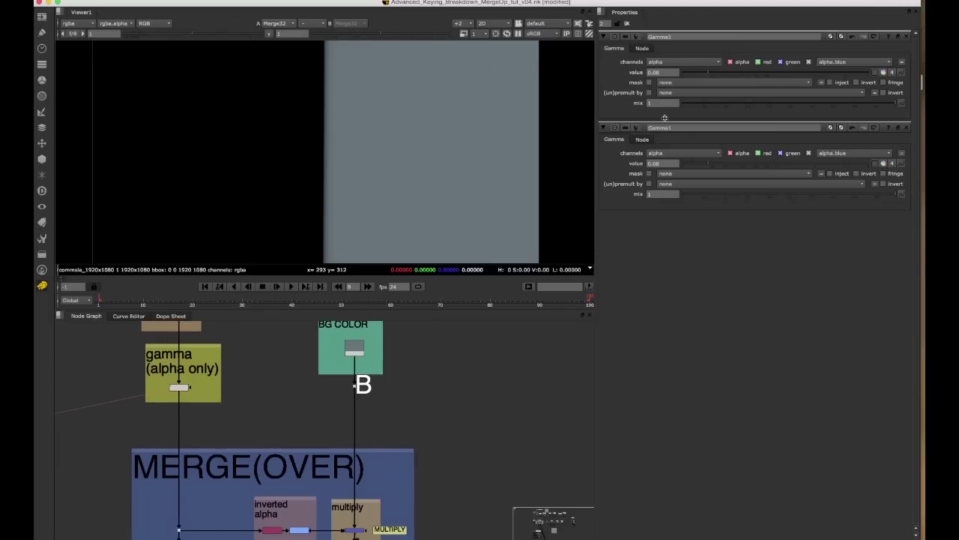
middle_click_drag(369, 528, 337, 395)
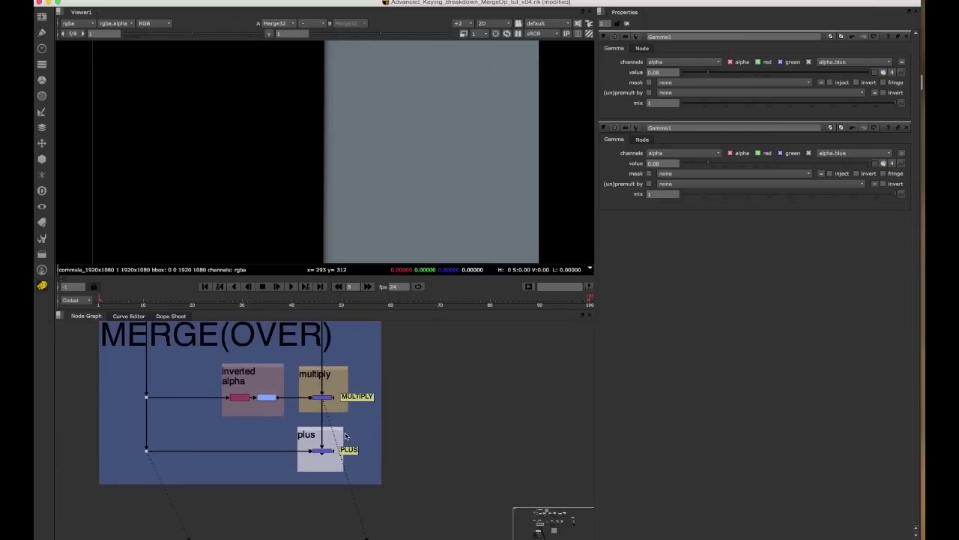
left_click(317, 449)
key("1")
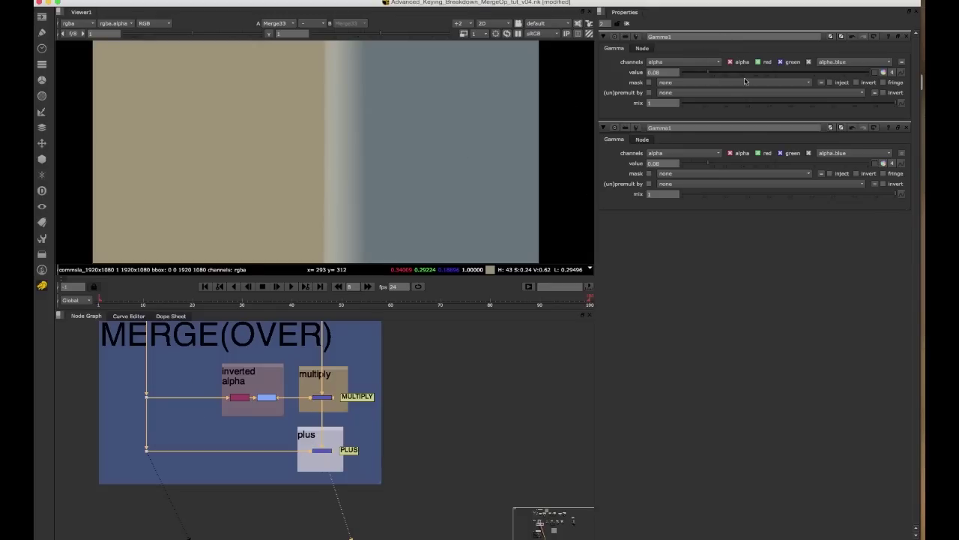
Vary the alpha-only Gamma value through 2.4, 1.2, 0.59 and 0.33 while viewing the plus result, finishing at 2.28
left_click_drag(738, 74, 825, 73)
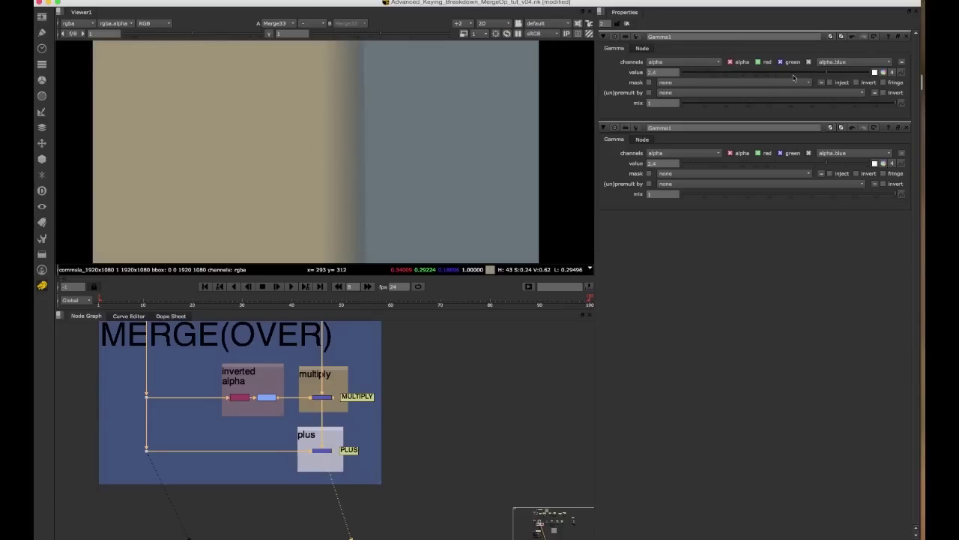
left_click_drag(794, 72, 749, 75)
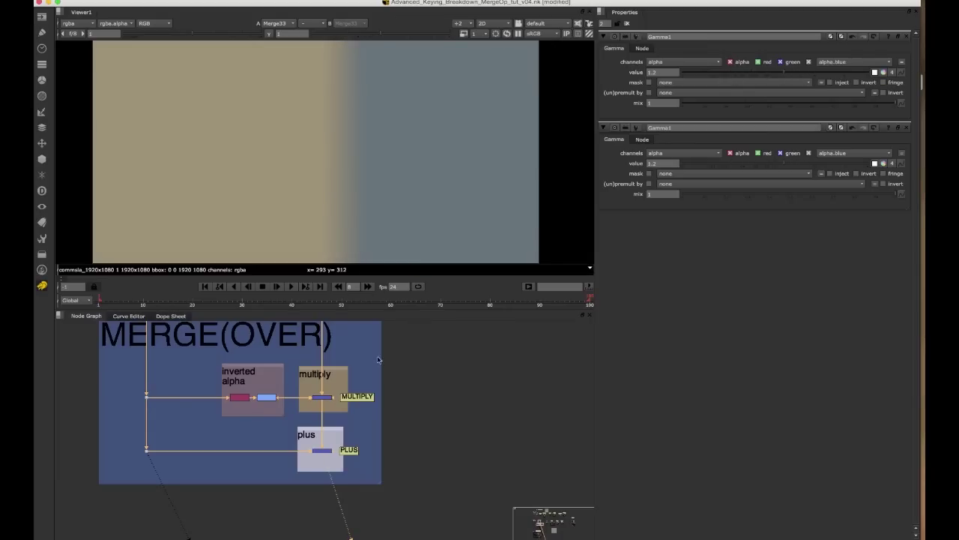
scroll(378, 360, "down", 4)
scroll(389, 395, "up", 2)
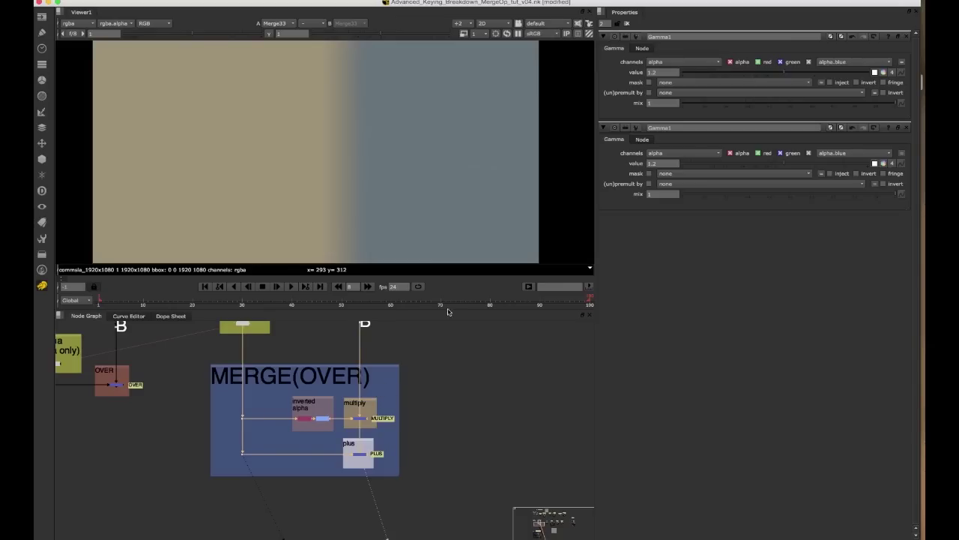
mouse_move(775, 75)
left_mouse_down()
mouse_move(732, 75)
mouse_move(756, 77)
left_mouse_up()
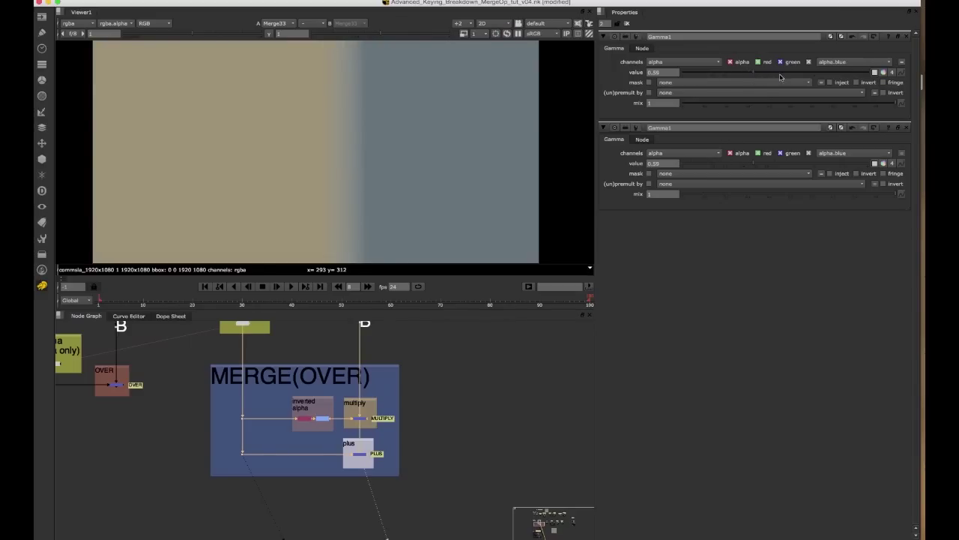
left_click(734, 76)
mouse_move(735, 77)
left_mouse_down()
mouse_move(718, 75)
mouse_move(738, 72)
left_mouse_up()
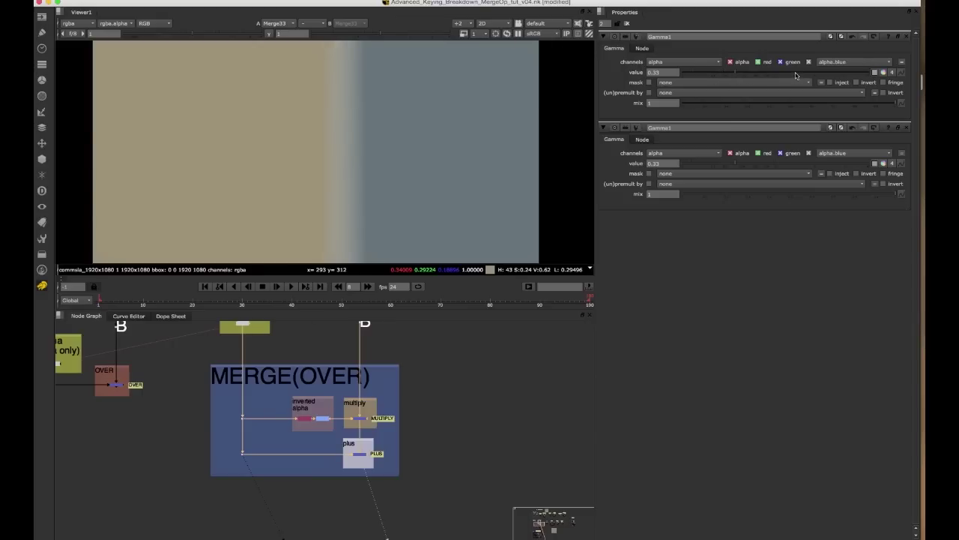
left_click(823, 75)
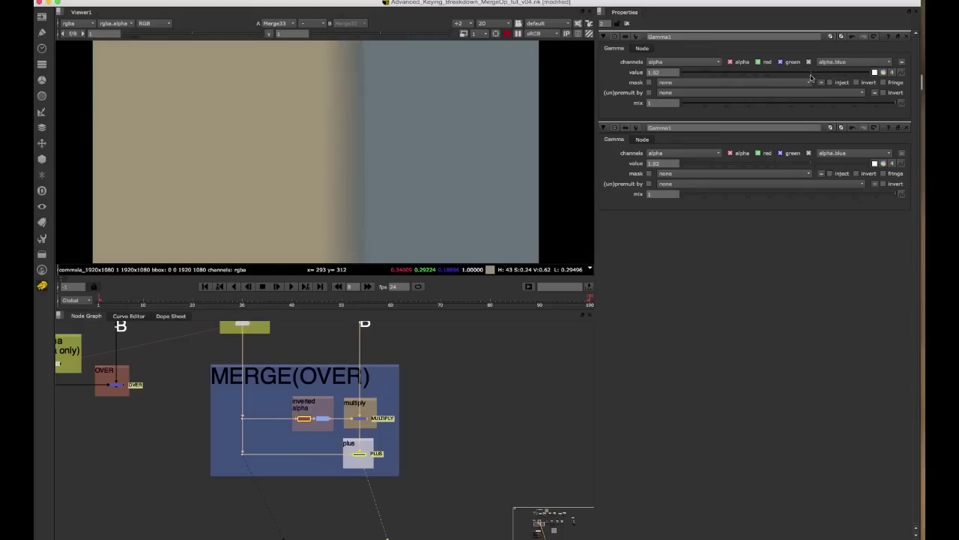
Paste a clone of the alpha-only Gamma node and insert it into the B pipe below BG COLOR
middle_click_drag(368, 344, 358, 401)
left_click(374, 385)
double_click(233, 385)
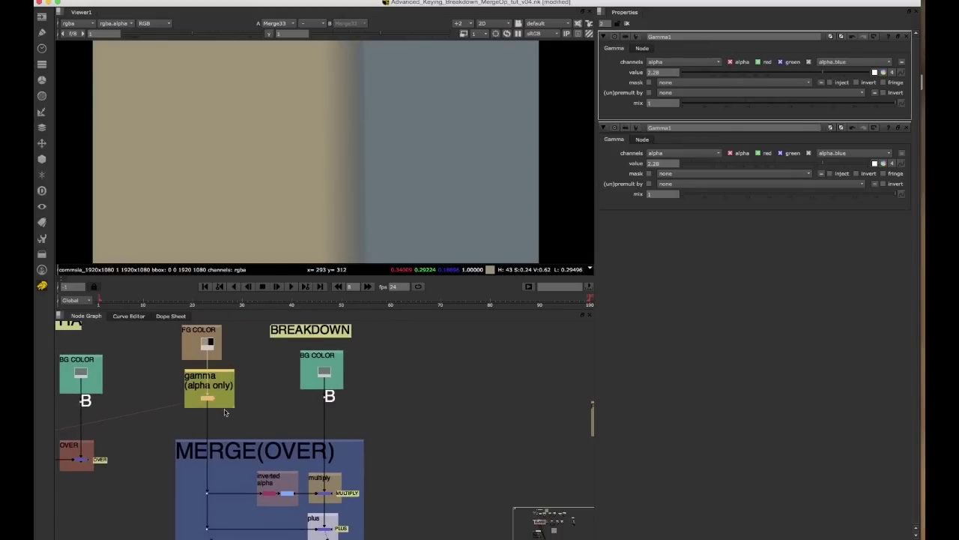
scroll(228, 386, "up", 2)
left_click(325, 396)
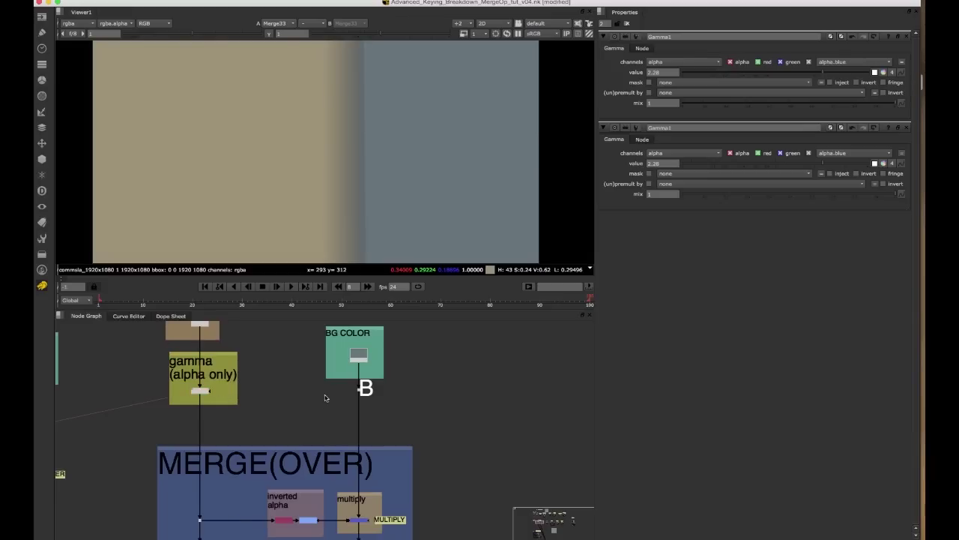
key("super+v")
left_click_drag(327, 397, 360, 417)
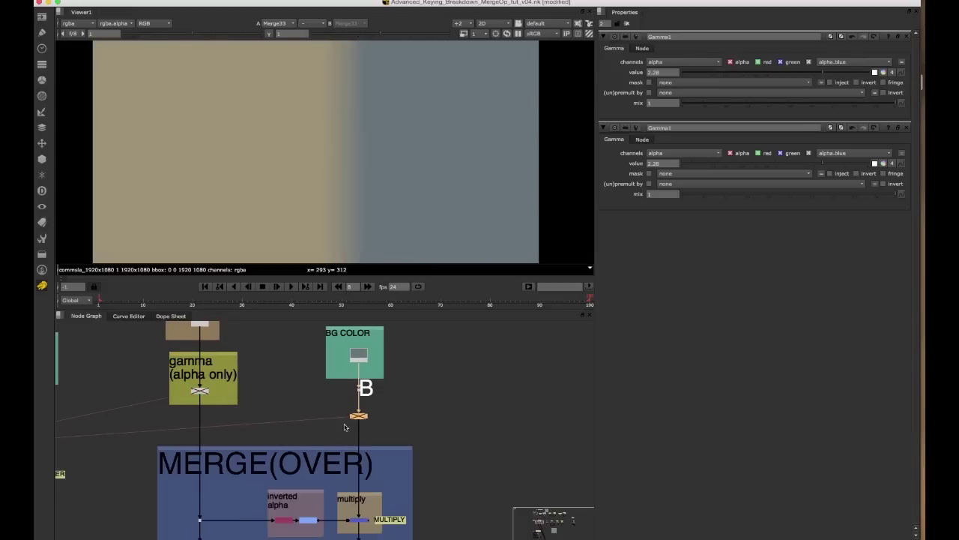
Declone the Gamma node on the B pipe into an independent node and open its properties
left_click(368, 420)
scroll(368, 419, "up", 2)
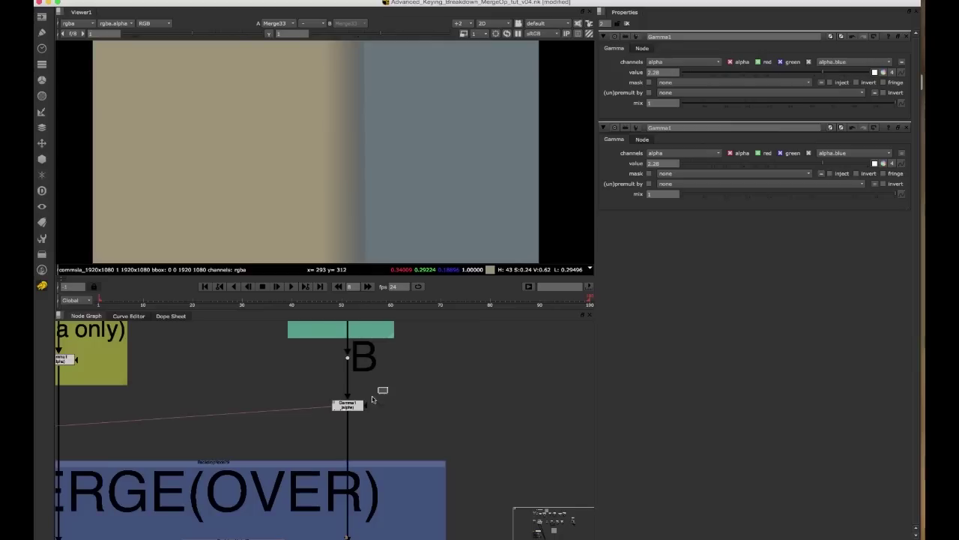
double_click(348, 405)
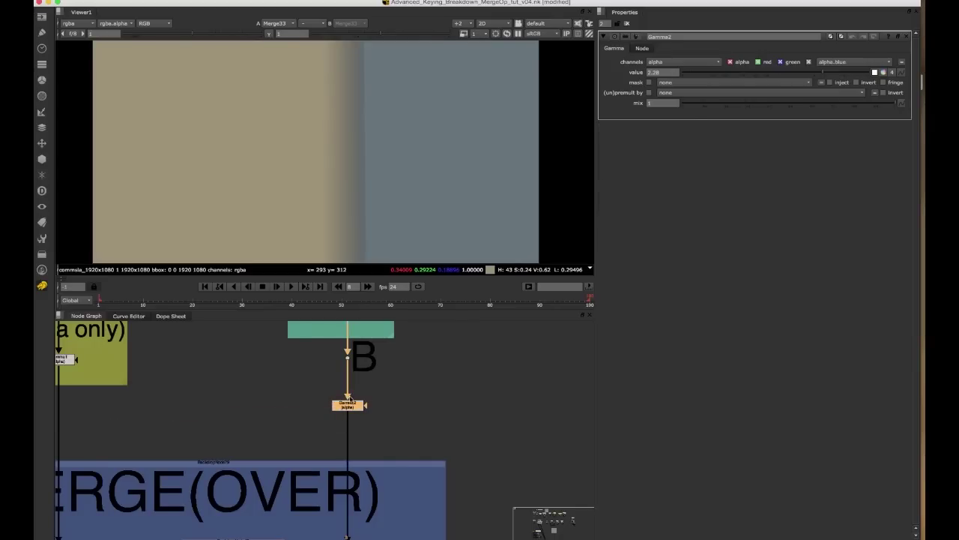
scroll(365, 377, "down", 3)
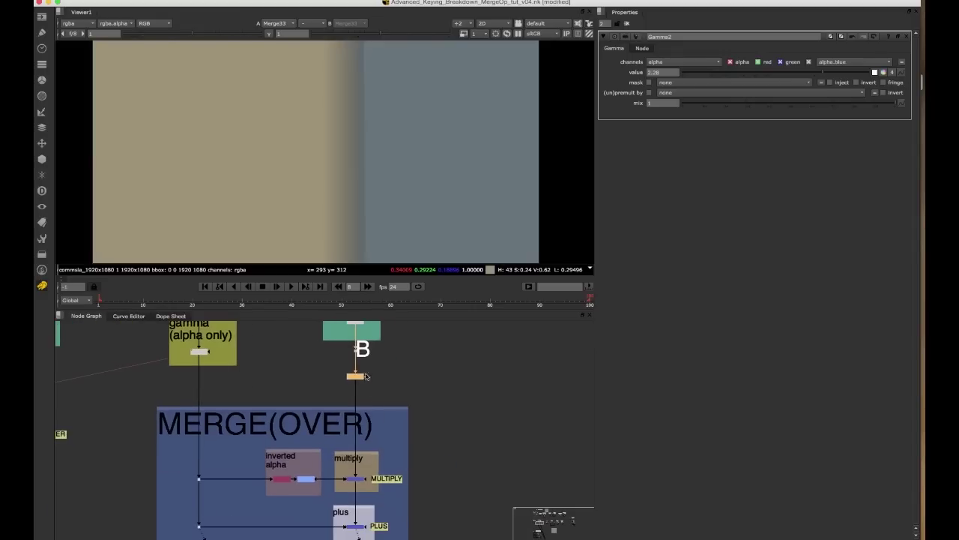
Delete the extra Gamma node from the B pipe between BG COLOR and the multiply node
scroll(387, 494, "up", 3)
middle_click_drag(353, 432, 422, 408)
scroll(422, 390, "down", 3)
left_click_drag(486, 352, 211, 495)
middle_click_drag(434, 333, 358, 410)
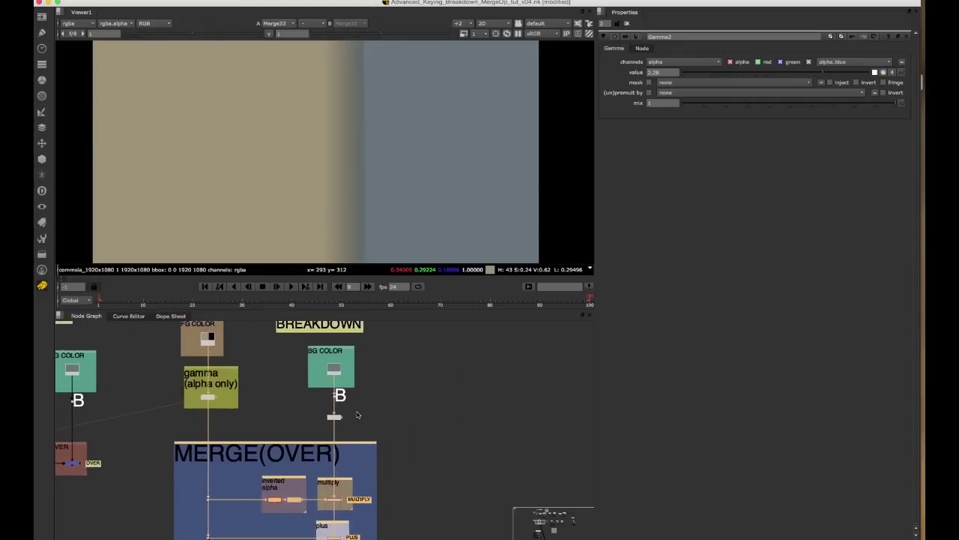
scroll(361, 409, "up", 3)
left_click_drag(386, 404, 323, 439)
left_click(313, 425)
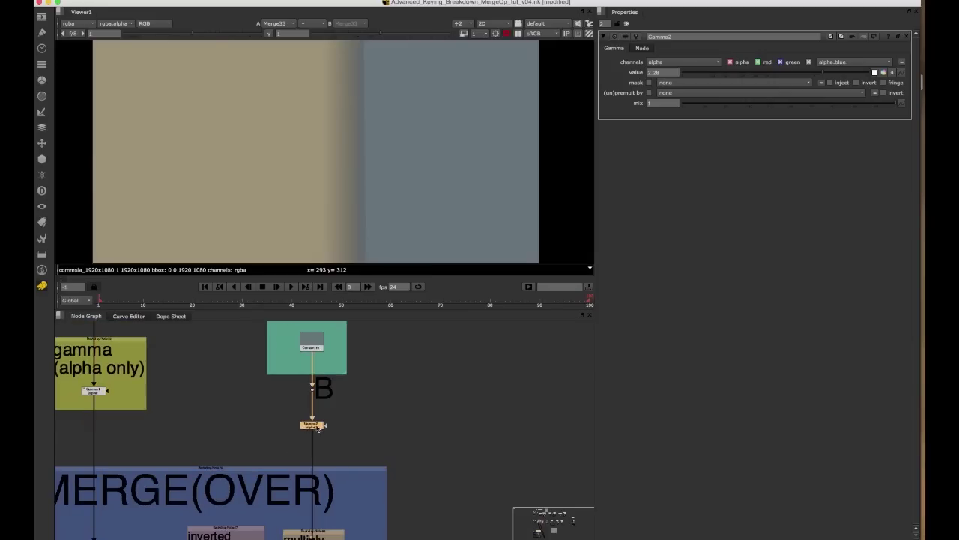
scroll(360, 412, "down", 1)
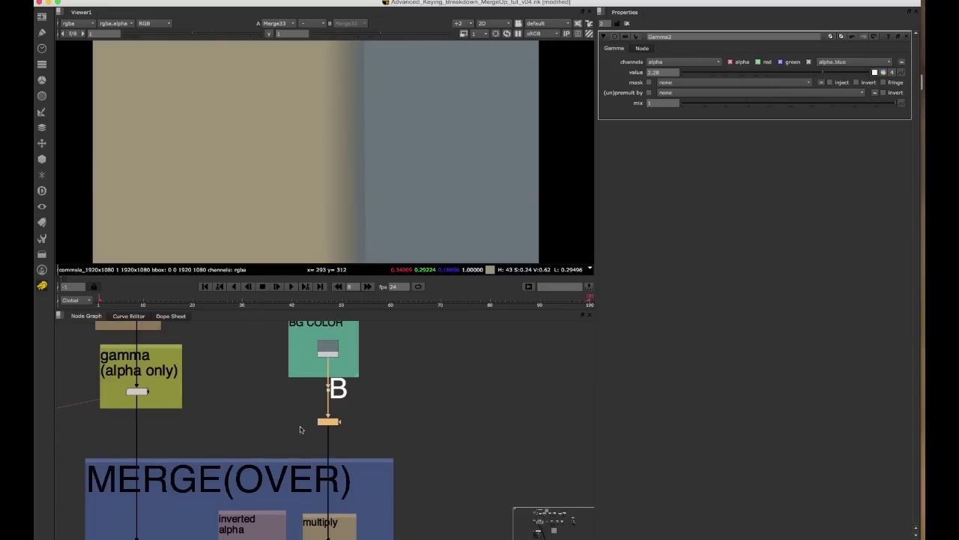
key("Delete")
scroll(297, 398, "down", 5)
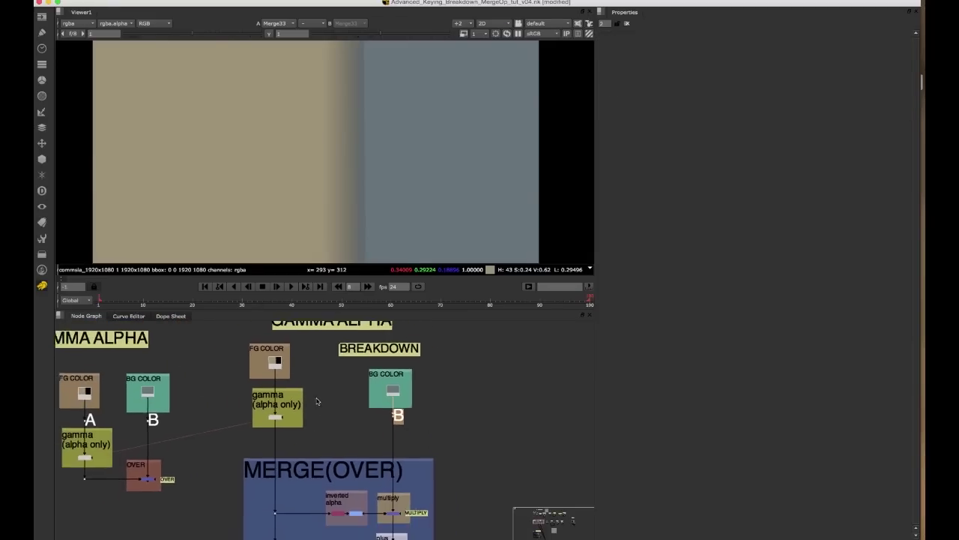
scroll(314, 406, "left", 5)
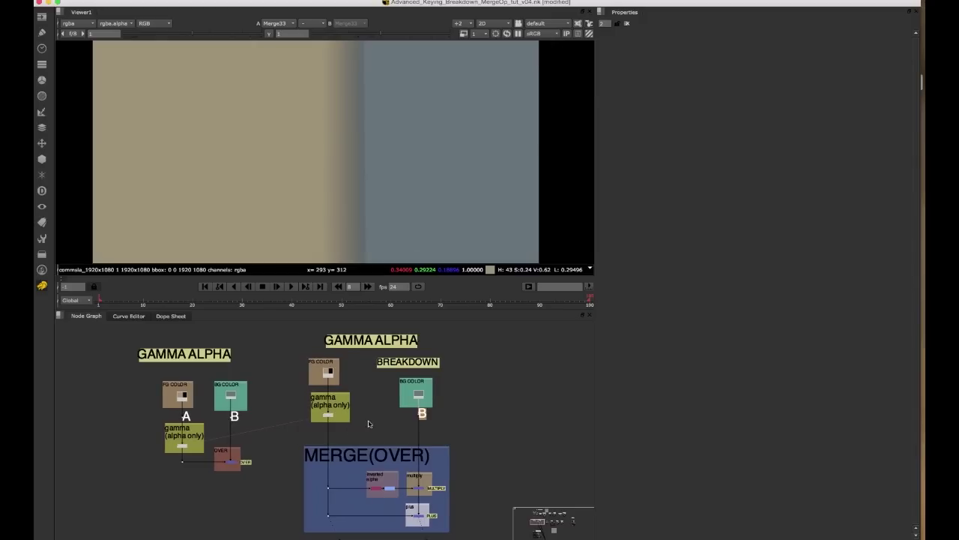
View the OVER merge of the simple GAMMA ALPHA setup and adjust the gamma of its alpha-only gamma node
middle_click_drag(368, 425, 337, 426)
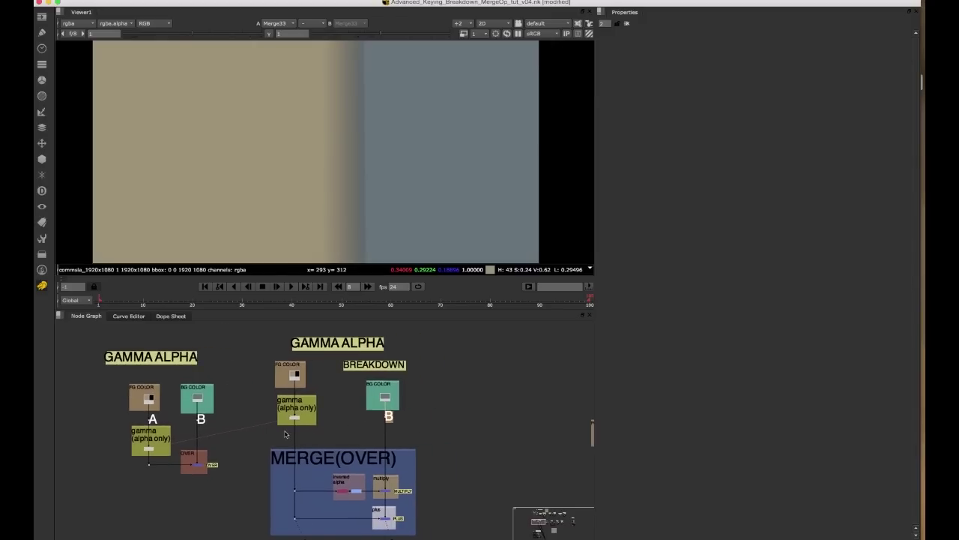
scroll(274, 419, "left", 8)
scroll(225, 442, "up", 3)
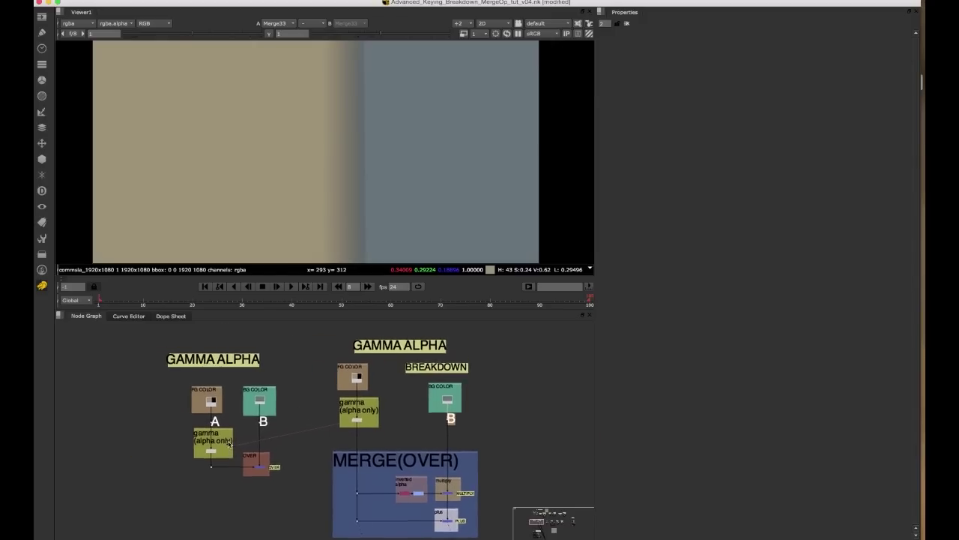
left_click(272, 462)
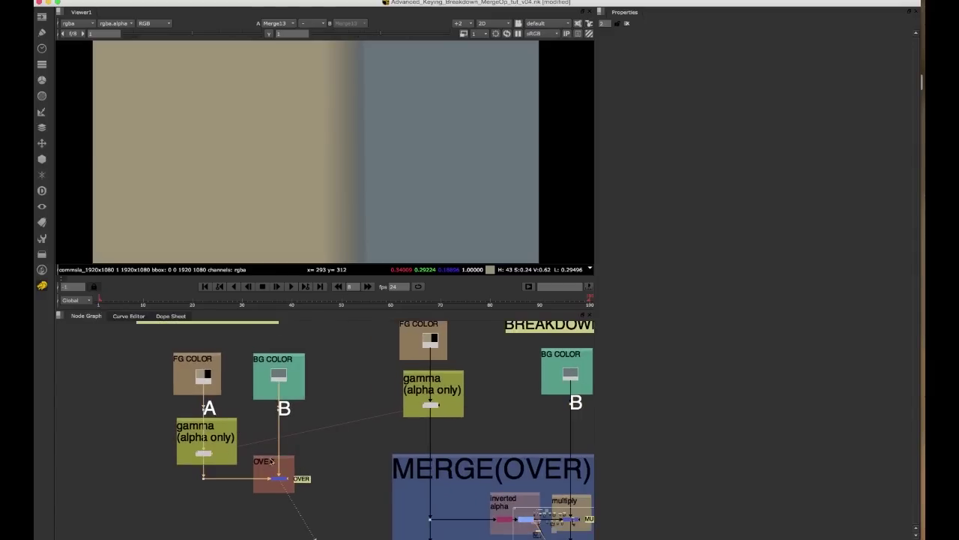
double_click(203, 455)
mouse_move(816, 80)
left_mouse_down()
mouse_move(741, 75)
mouse_move(806, 74)
left_mouse_up()
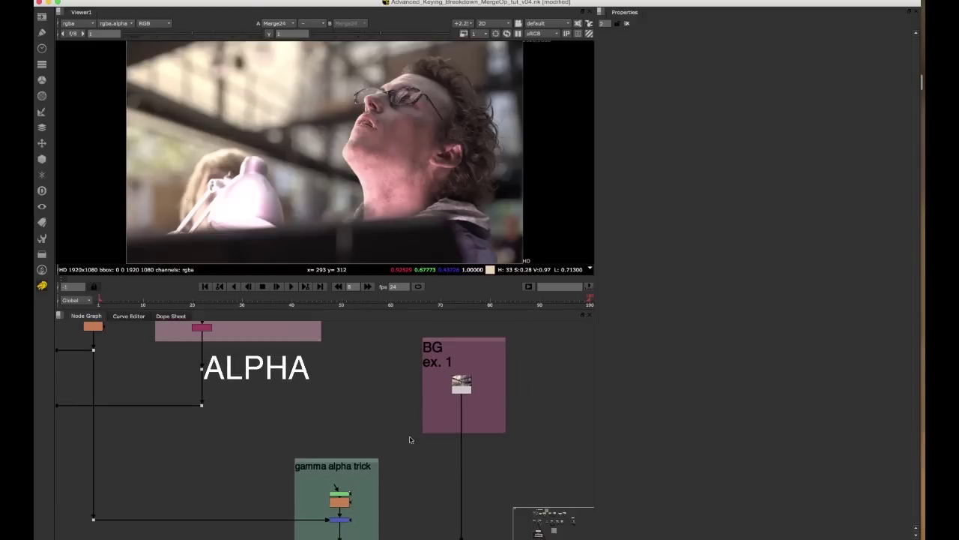
Examine the gamma alpha trick nodes feeding the final merge over BG ex. 1 and the composite's edges around the chin and lamp
scroll(420, 416, "down", 5)
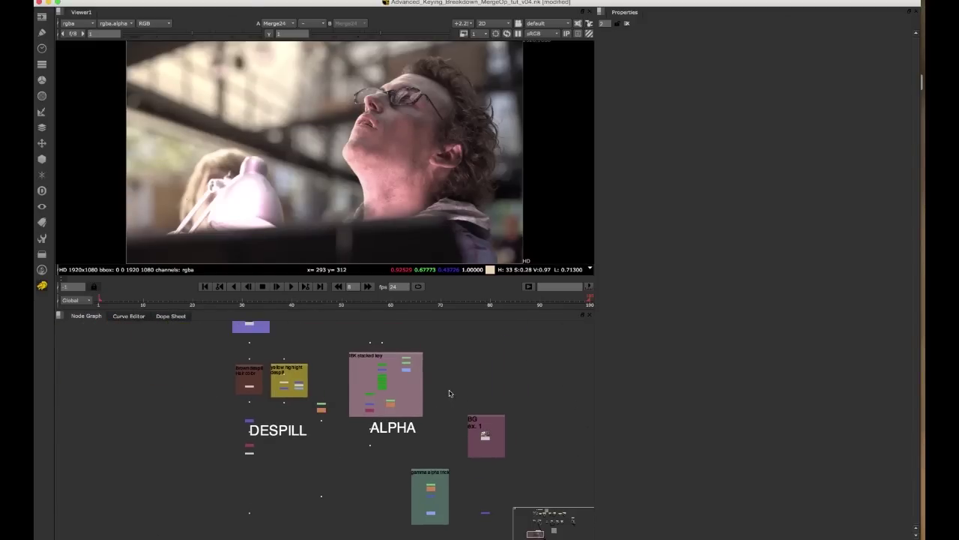
scroll(442, 396, "down", 2)
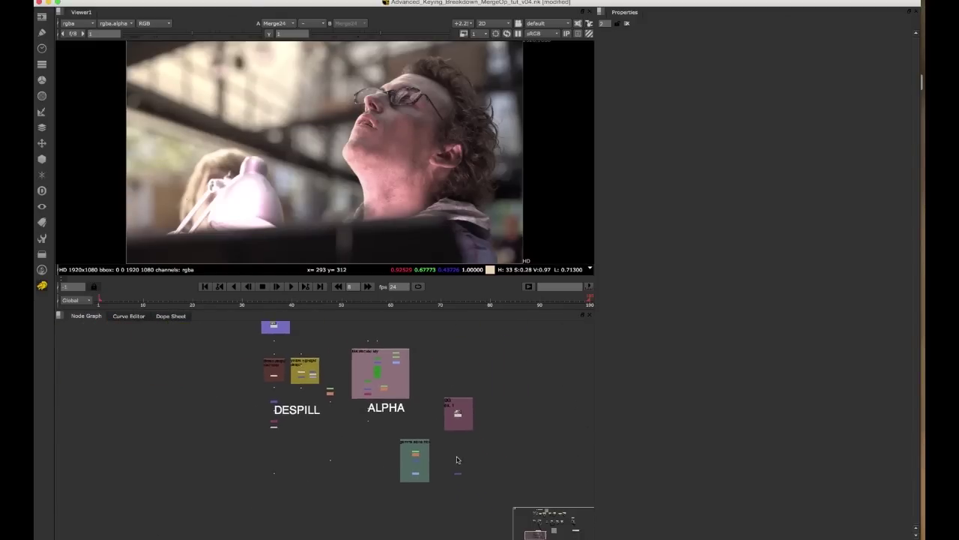
scroll(444, 412, "up", 2)
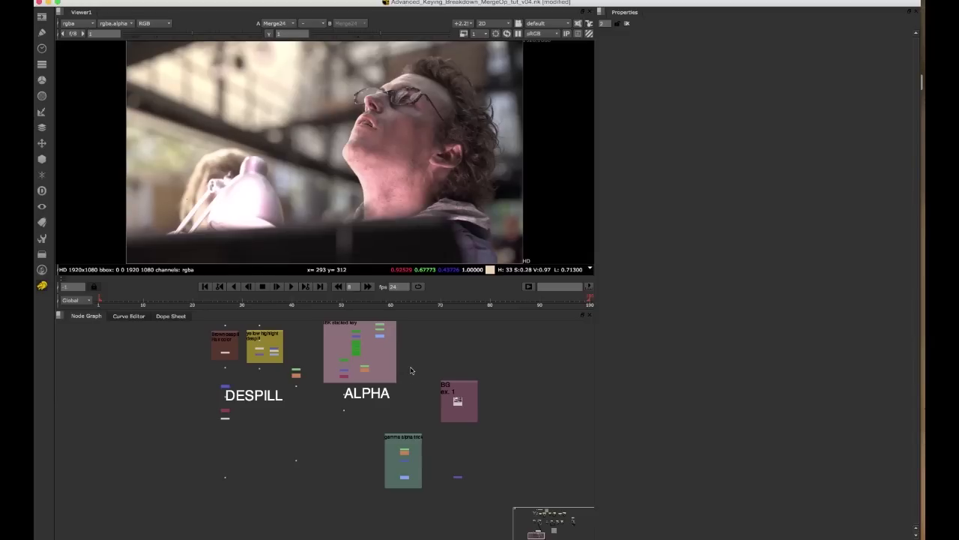
scroll(467, 450, "up", 3)
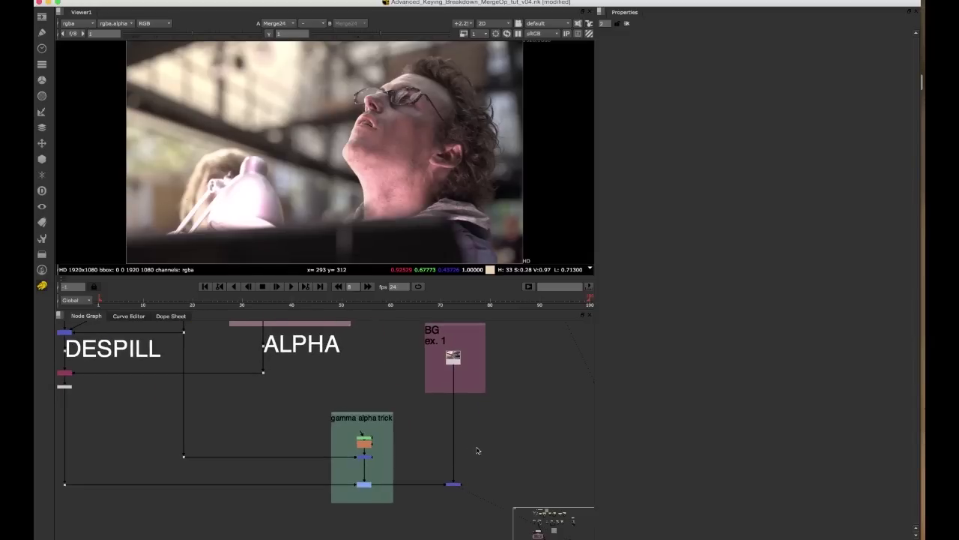
scroll(419, 467, "up", 3)
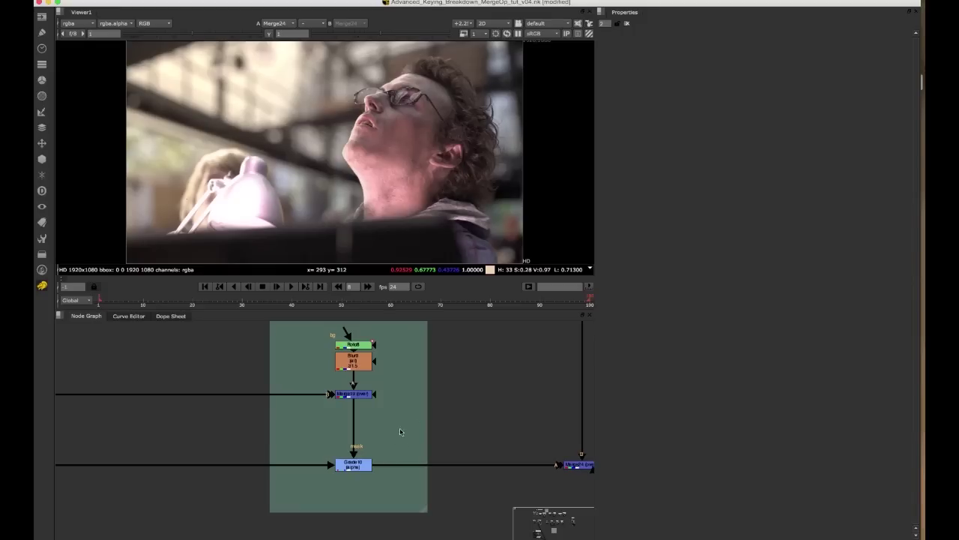
left_click(344, 467)
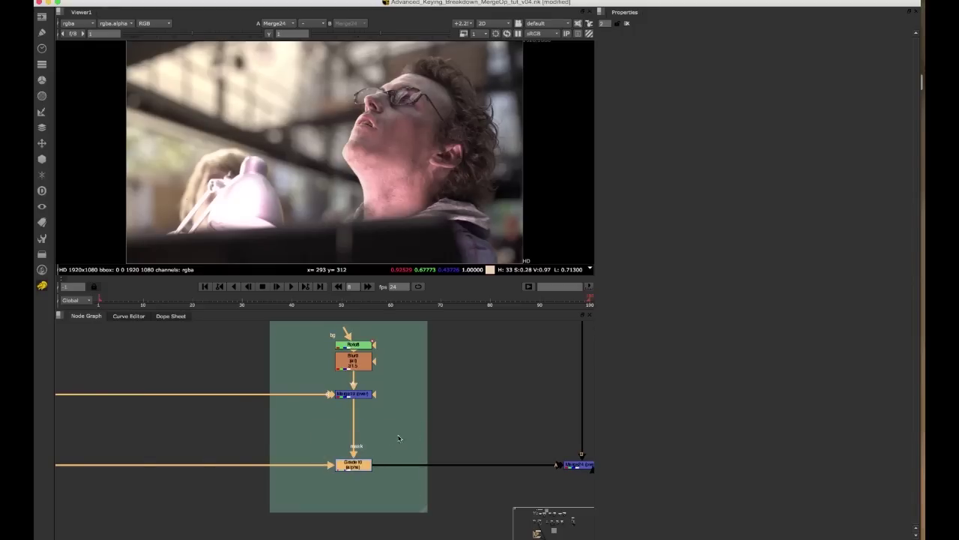
middle_click_drag(536, 435, 440, 426)
left_click_drag(545, 424, 451, 486)
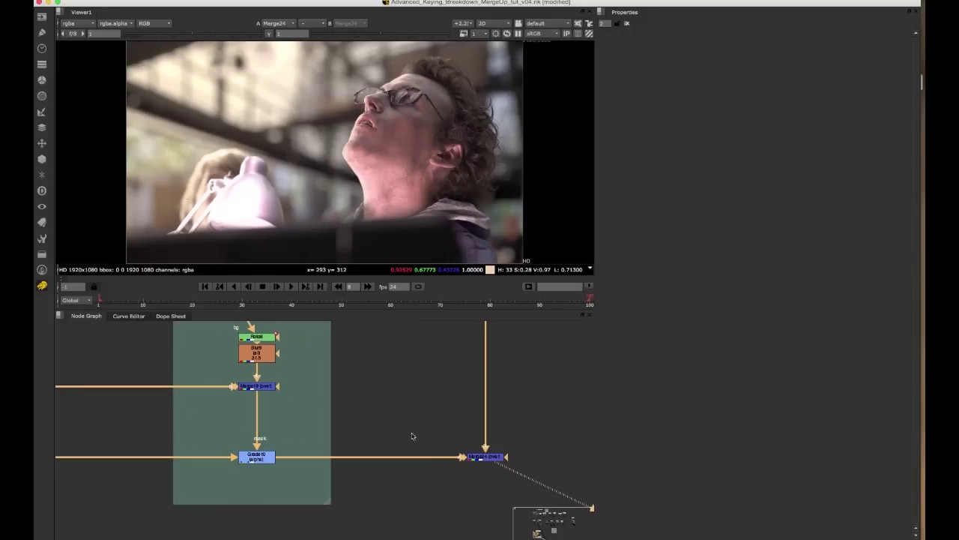
scroll(348, 148, "up", 4)
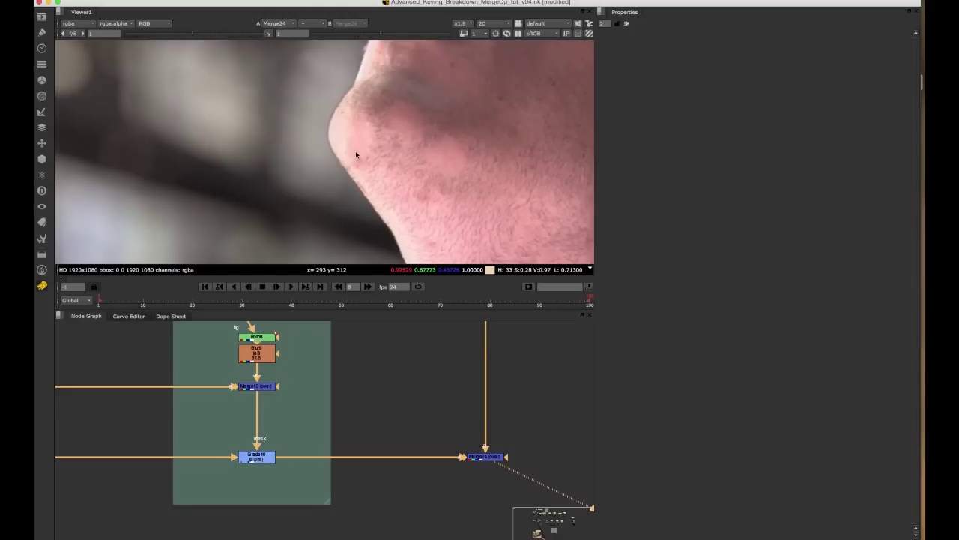
scroll(317, 188, "down", 3)
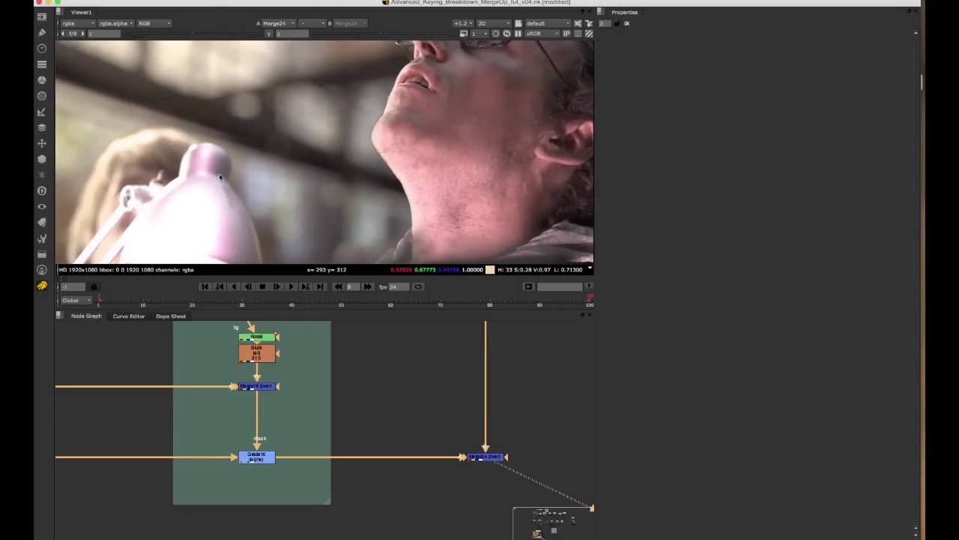
Lower the gamma of the masked alpha Grade10 in the gamma alpha trick to 0.47 and then 0.415, checking the lamp and chin edges
double_click(257, 457)
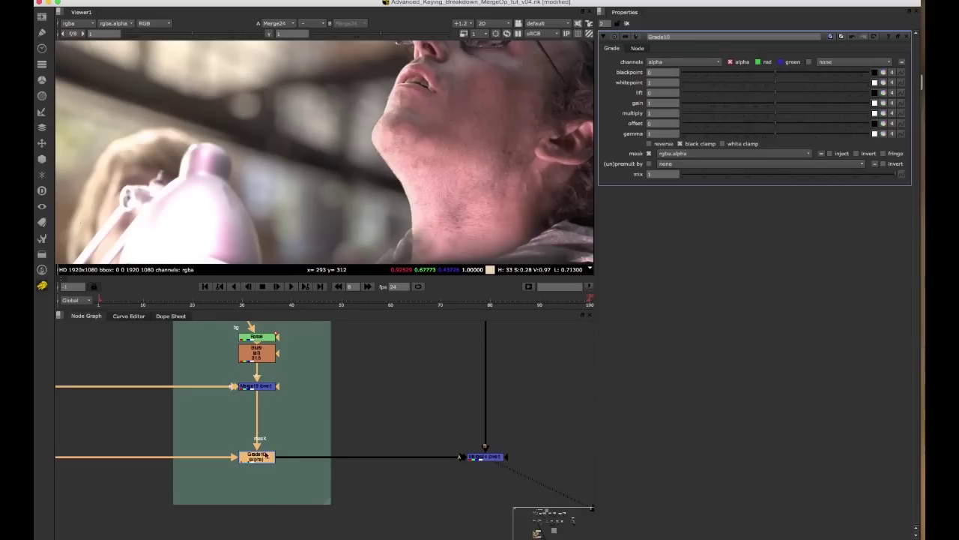
scroll(265, 455, "up", 2)
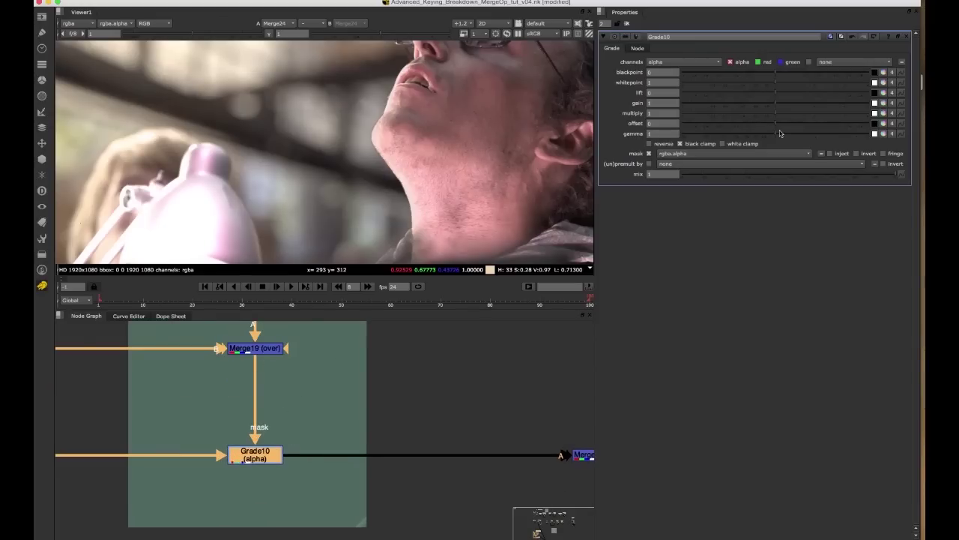
left_click_drag(779, 134, 746, 133)
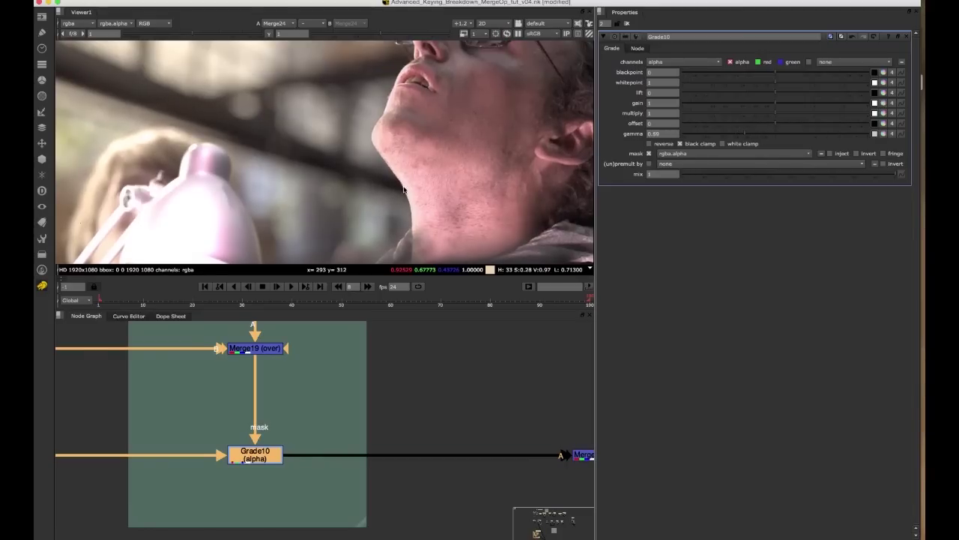
scroll(348, 159, "down", 2)
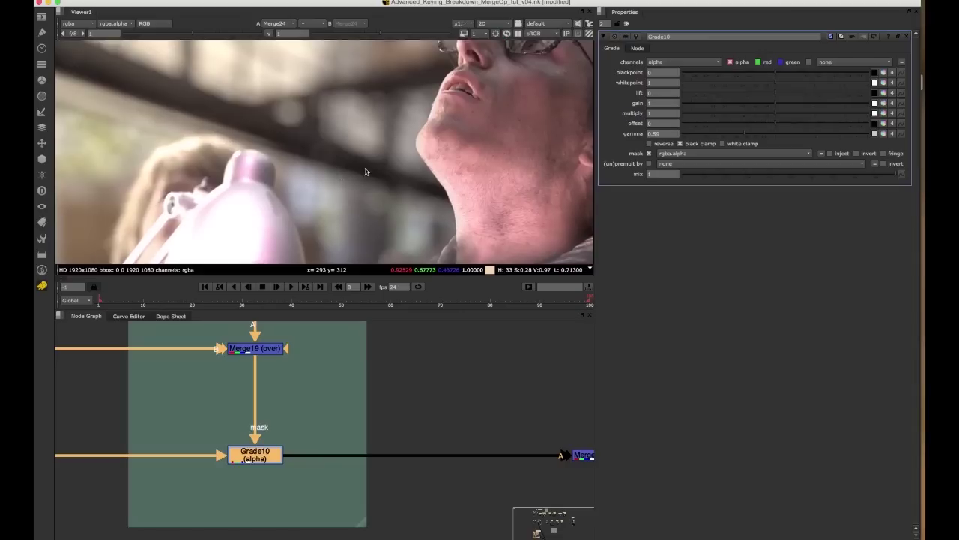
scroll(365, 170, "up", 4)
scroll(375, 174, "down", 3)
middle_click_drag(383, 177, 400, 169)
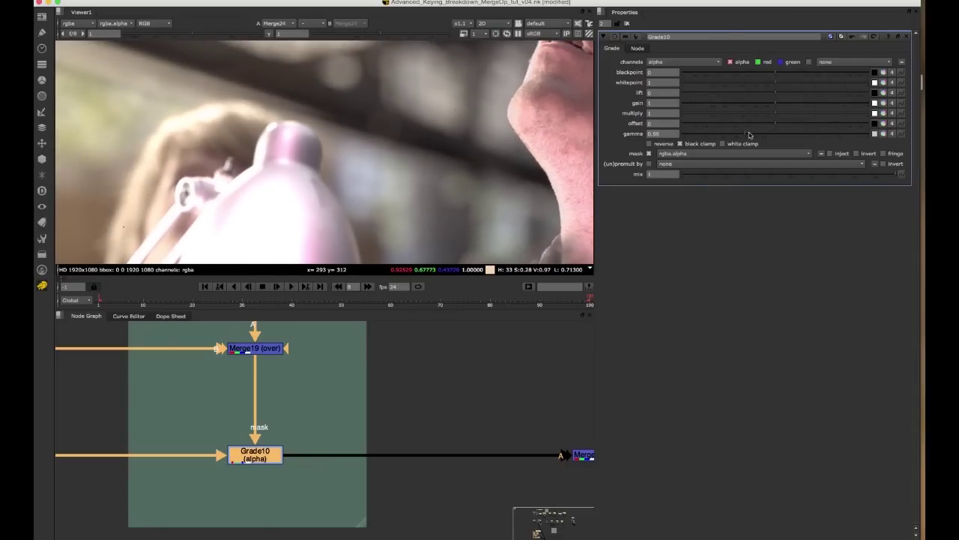
mouse_move(749, 135)
left_mouse_down()
mouse_move(774, 134)
mouse_move(731, 139)
left_mouse_up()
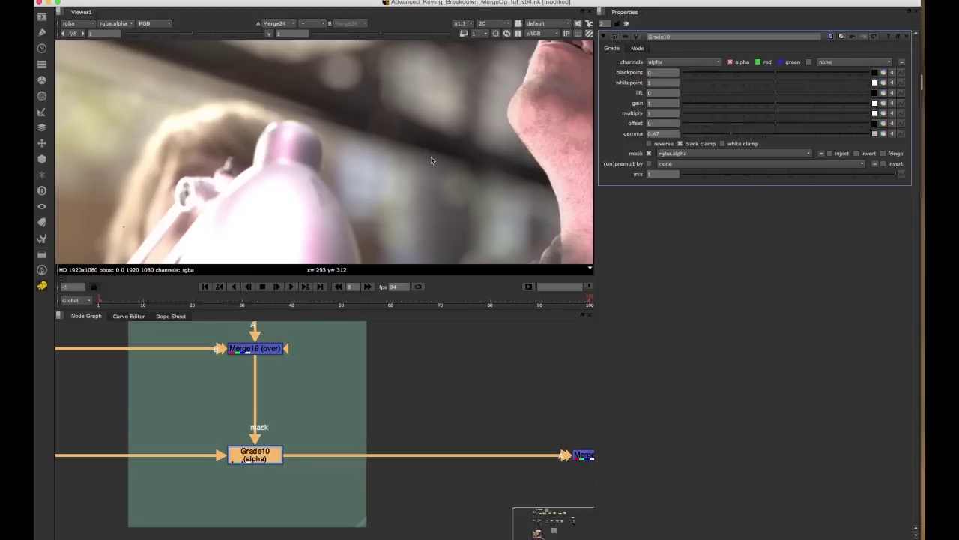
mouse_move(733, 134)
left_mouse_down()
mouse_move(854, 136)
mouse_move(724, 137)
left_mouse_up()
middle_click_drag(505, 145, 475, 170)
scroll(474, 170, "down", 6)
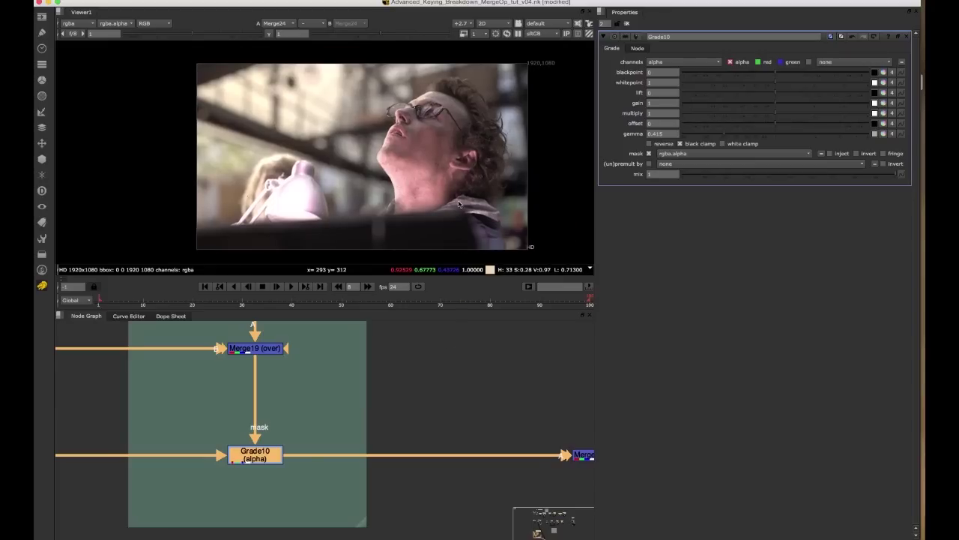
Examine how the despill, alpha and gamma alpha trick branches join over BG ex. 1, and inspect the chin edge in the composite
scroll(392, 360, "down", 6)
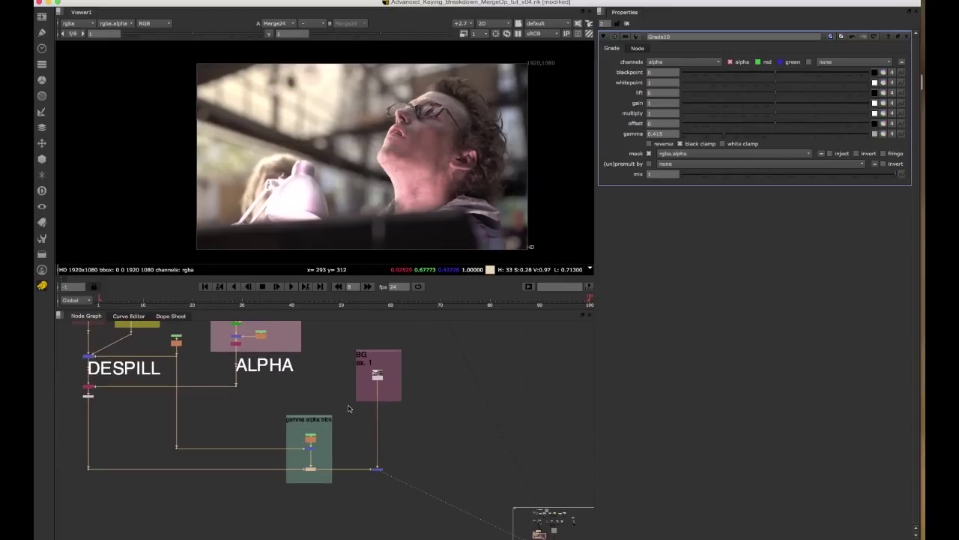
middle_click_drag(396, 359, 344, 407)
scroll(344, 407, "down", 2)
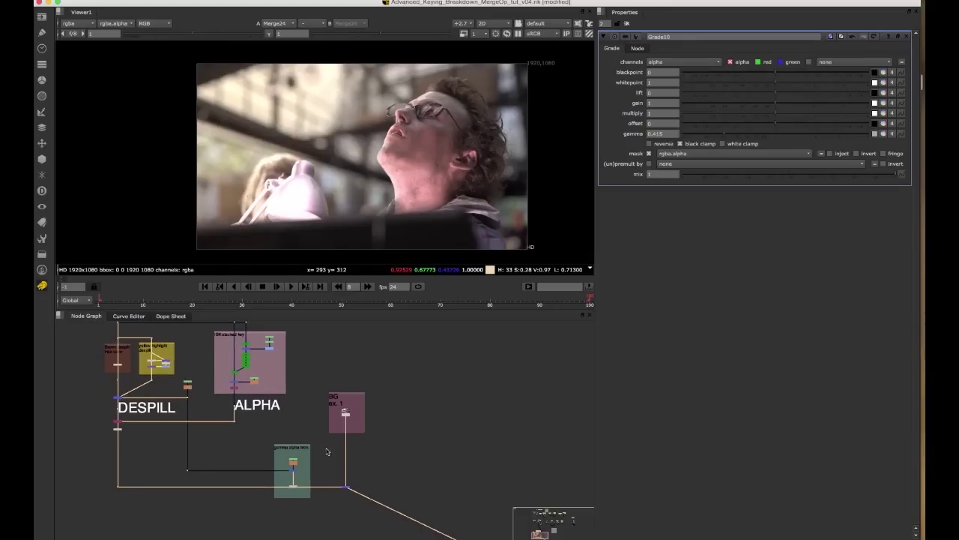
scroll(324, 441, "up", 2)
middle_click_drag(317, 437, 337, 430)
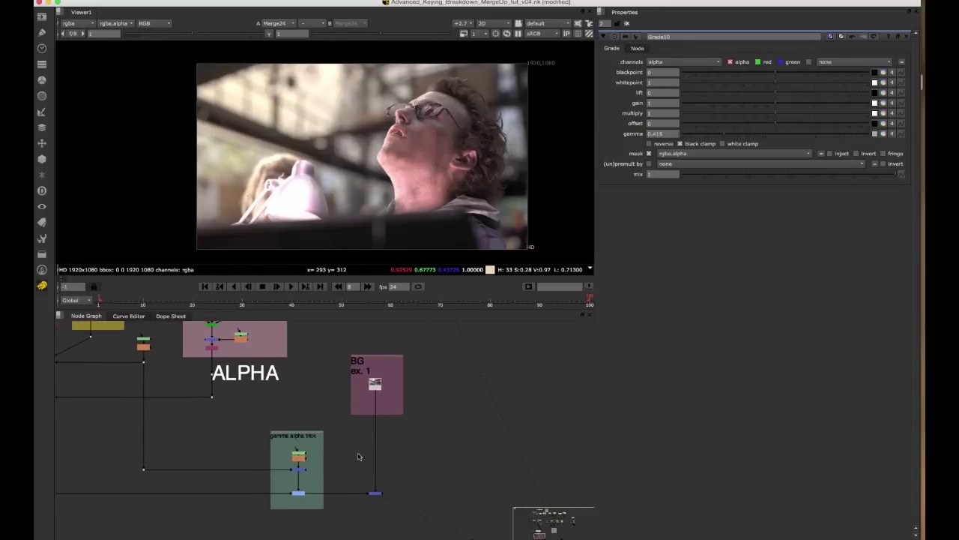
scroll(376, 180, "up", 5)
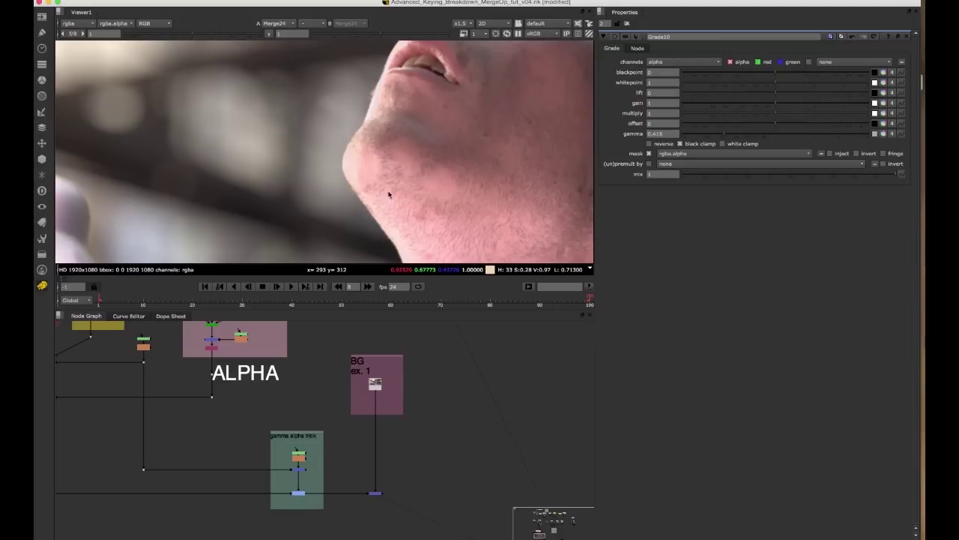
scroll(398, 397, "down", 3)
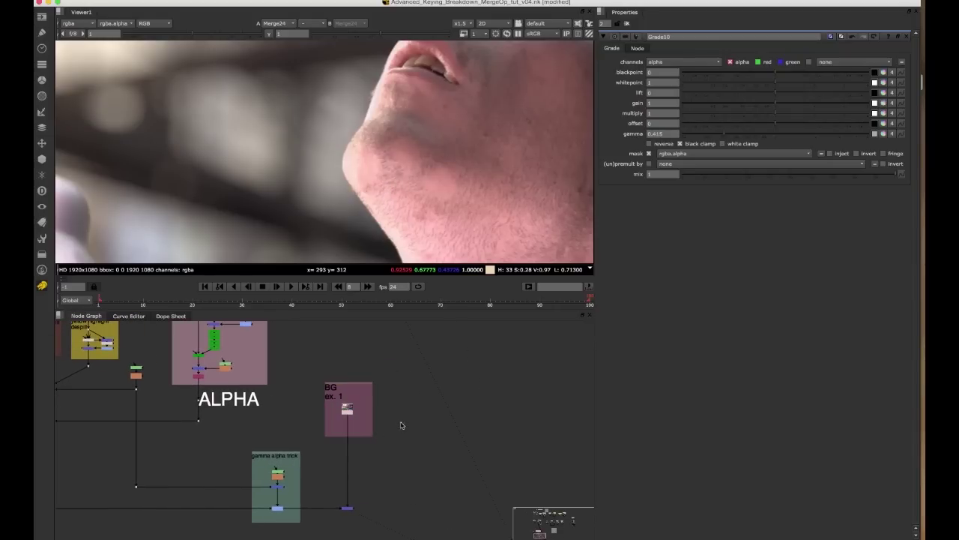
scroll(401, 420, "down", 3)
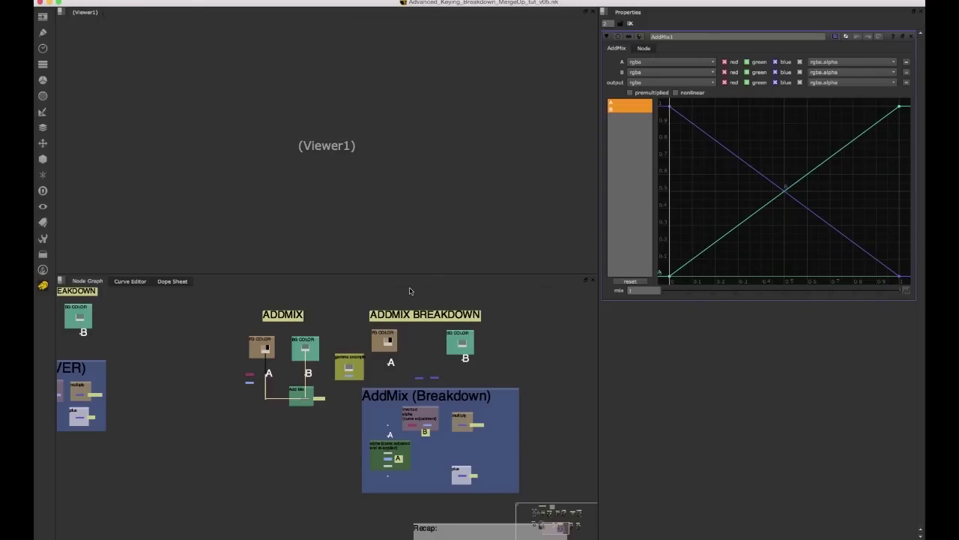
Connect a viewer to the AddMix1 node in the ADDMIX setup and display its result
scroll(330, 397, "up", 5)
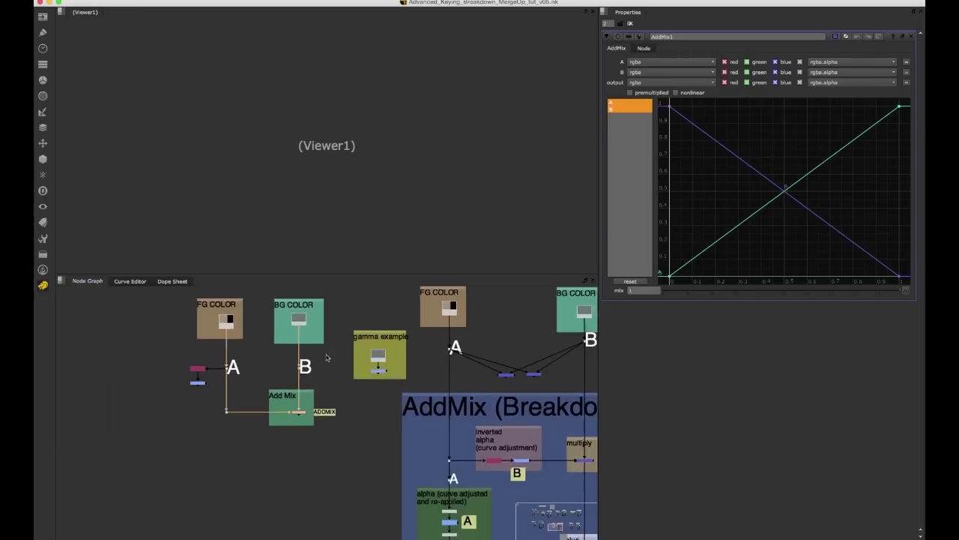
scroll(332, 426, "up", 2)
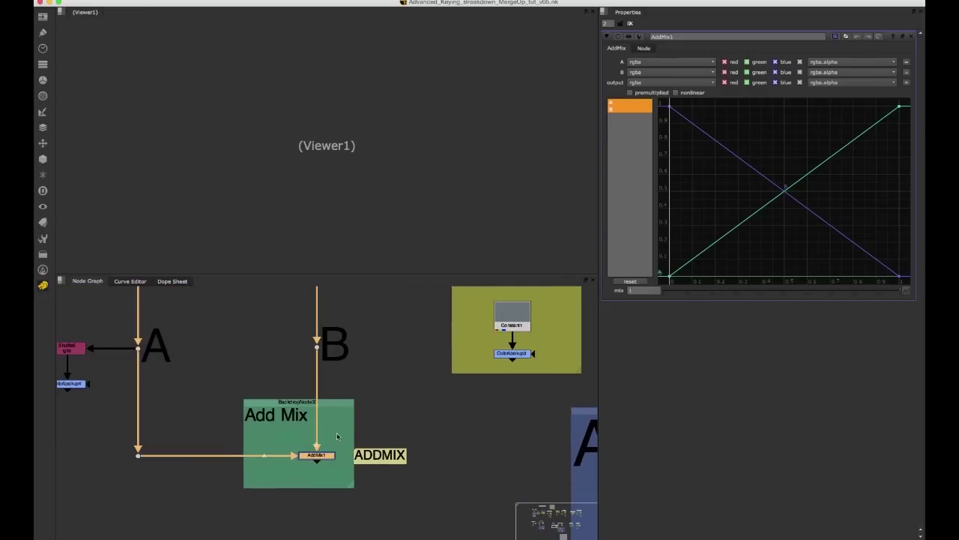
left_click(318, 444)
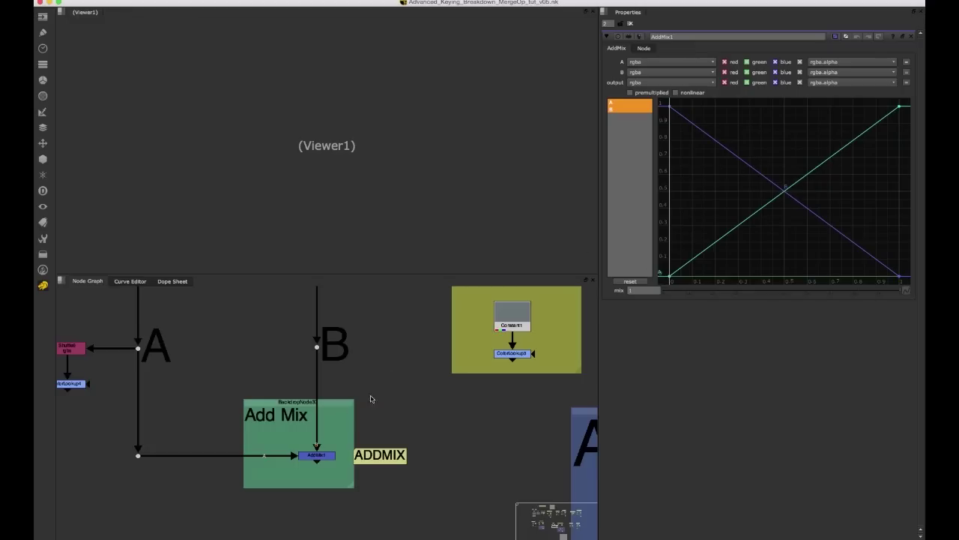
scroll(375, 434, "down", 2)
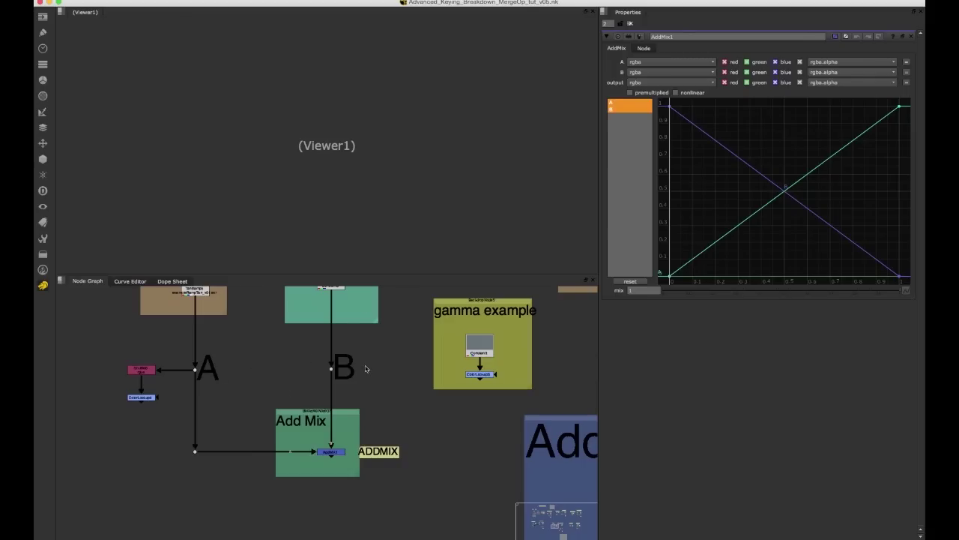
scroll(376, 351, "down", 3)
middle_click_drag(375, 380, 353, 396)
scroll(353, 383, "up", 6)
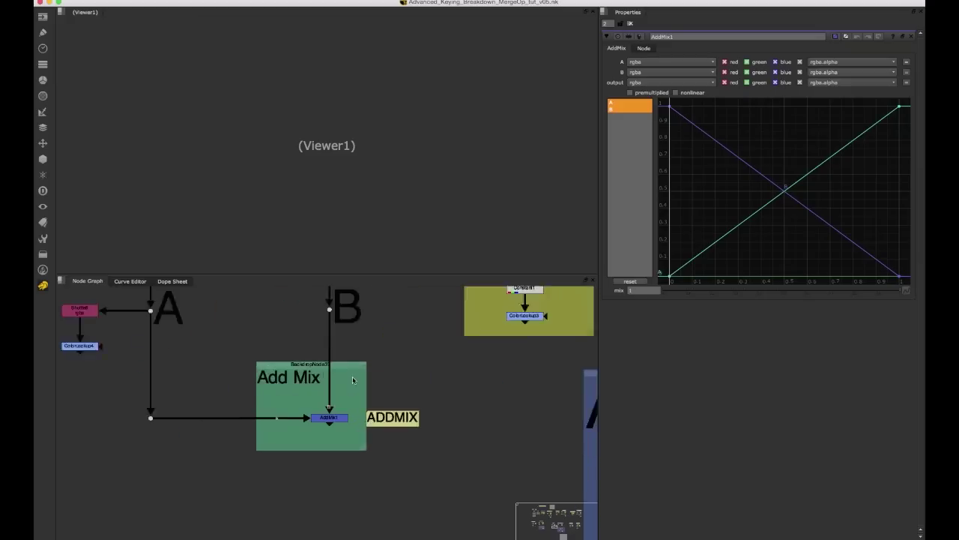
left_click(338, 418)
key("1")
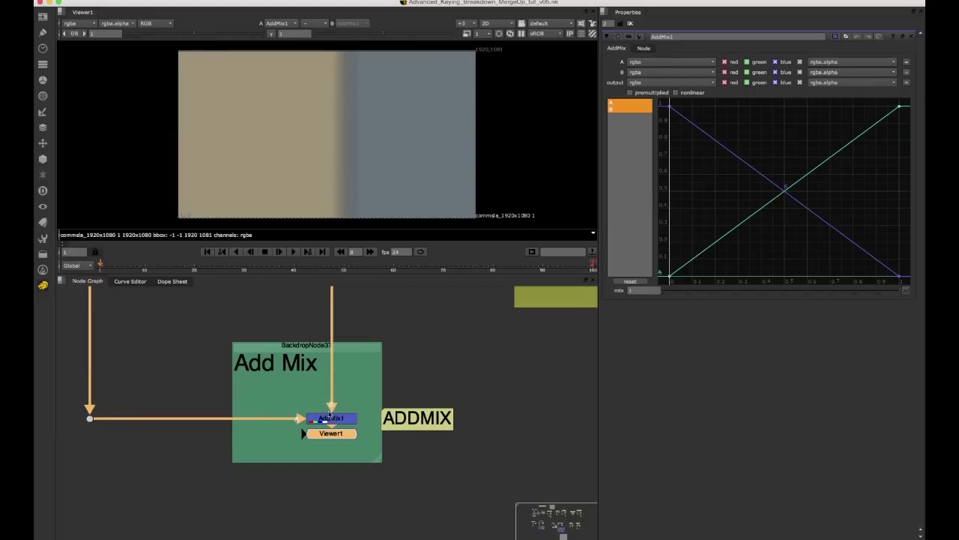
Move the Viewer1 node below and clear of the Add Mix backdrop in the node graph
left_click(340, 421)
left_click_drag(341, 436, 349, 451)
middle_click_drag(349, 450, 289, 338)
left_click_drag(289, 338, 386, 455)
scroll(351, 386, "down", 3)
scroll(334, 359, "up", 2)
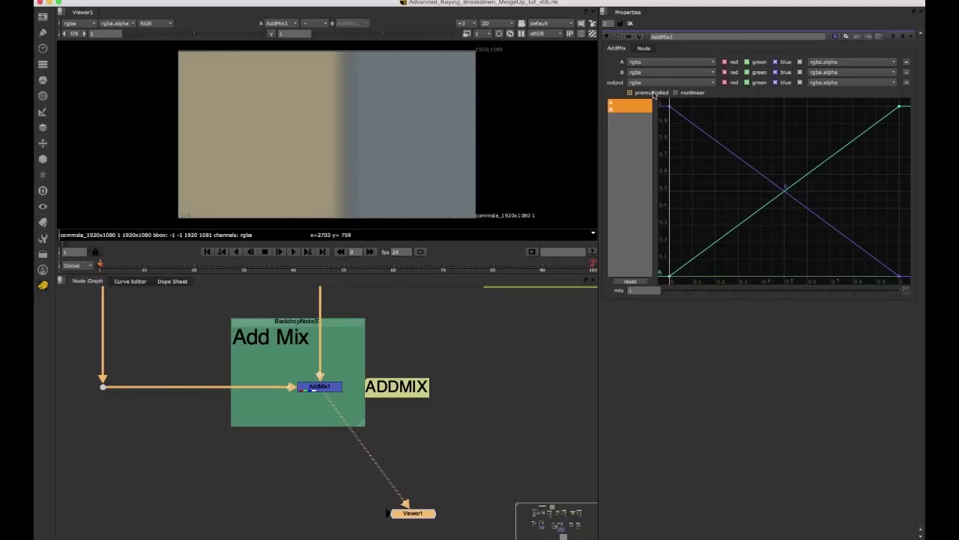
middle_click_drag(270, 371, 291, 392)
scroll(246, 384, "down", 2)
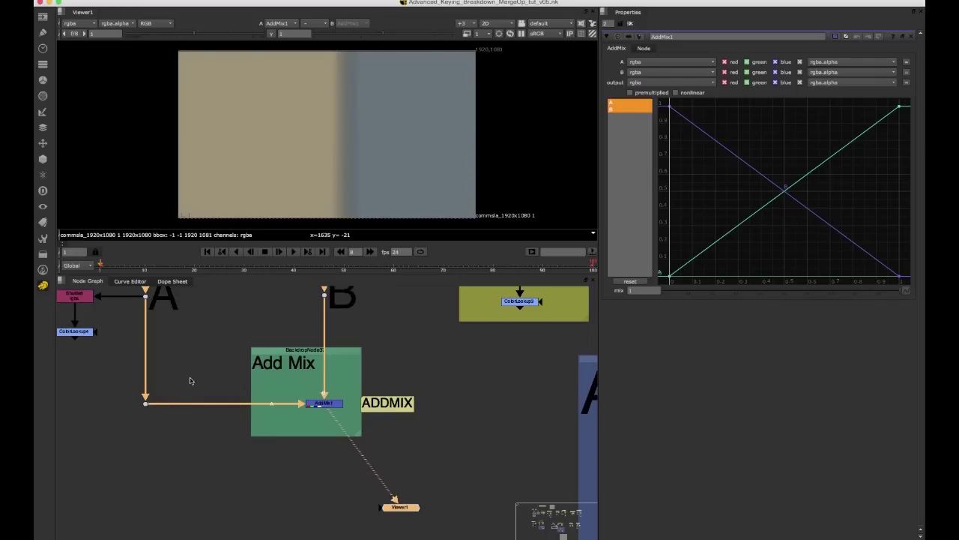
middle_click_drag(189, 380, 197, 397)
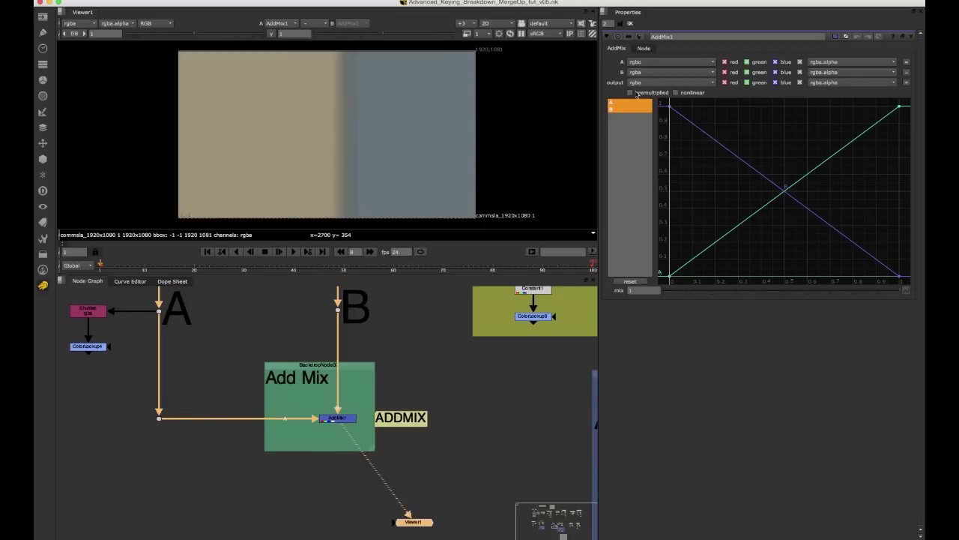
Display the A input feeding the AddMix1 node in the viewer and compare its alpha channel with its RGB
left_click(236, 387)
left_click(159, 418)
key("1")
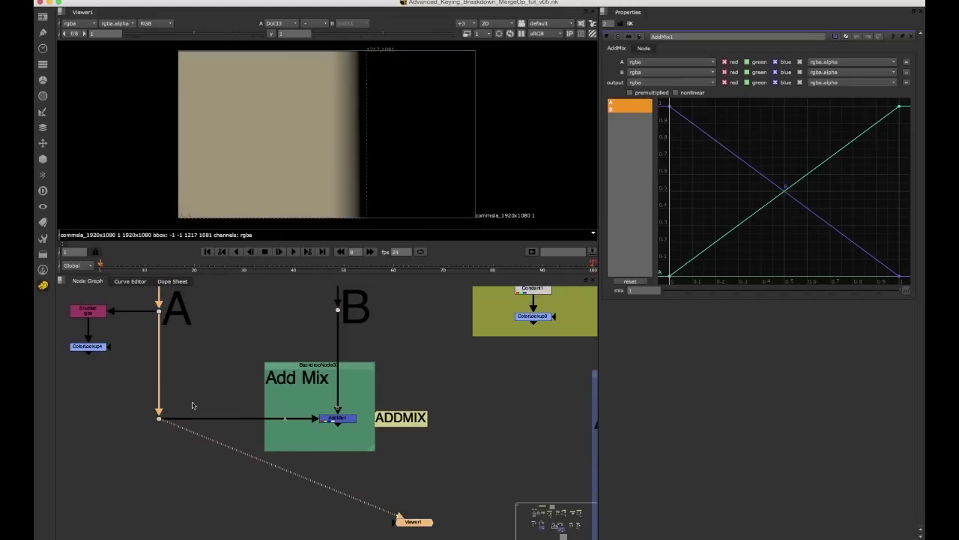
middle_click_drag(187, 352, 209, 370)
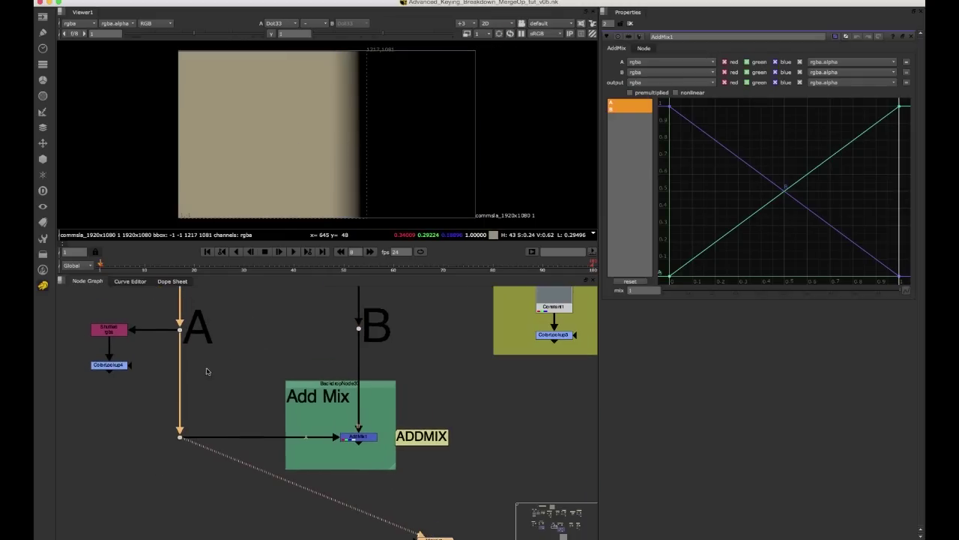
key("a")
key("a")
key("a")
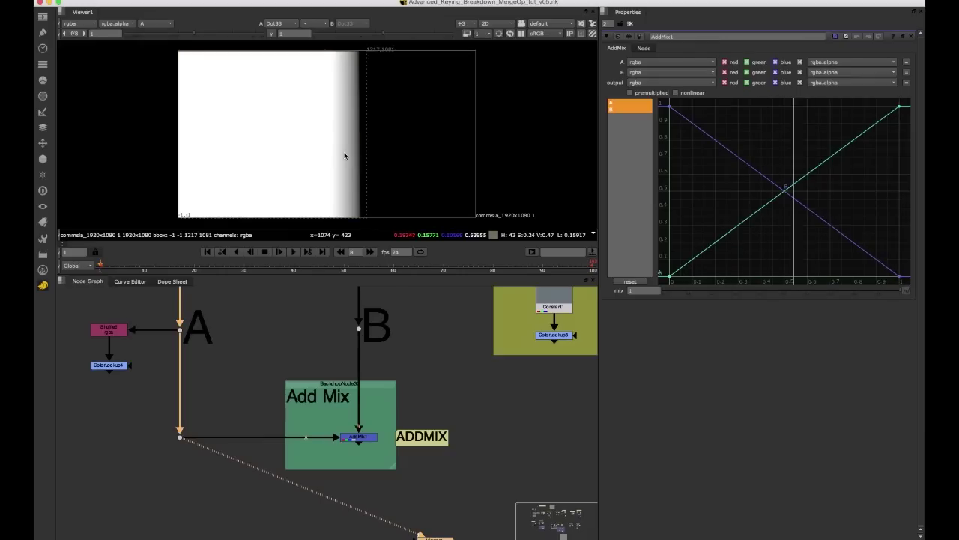
key("a")
key("a")
key("a")
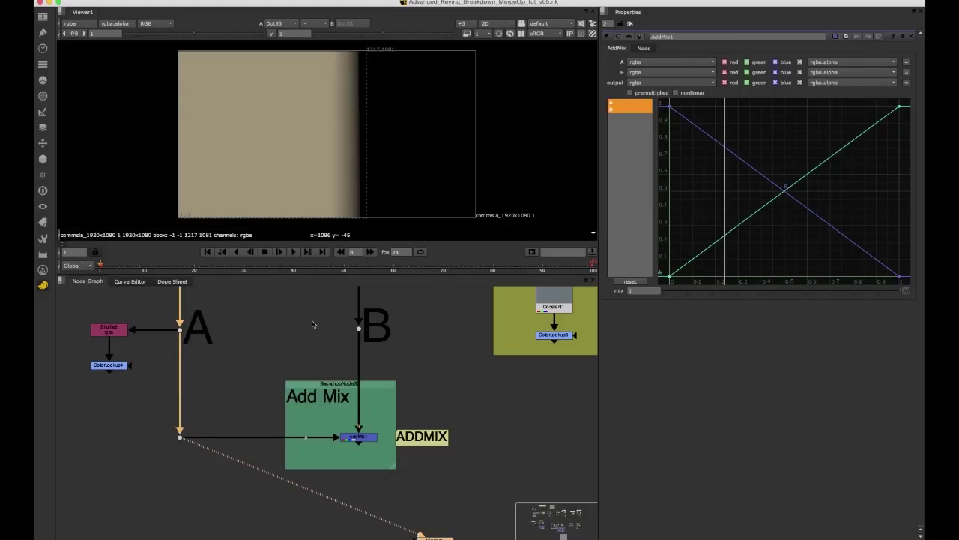
Display the AddMix1 result again and turn on the node's premultiplied option
middle_click_drag(314, 419, 301, 402)
left_click_drag(374, 406, 315, 441)
key("1")
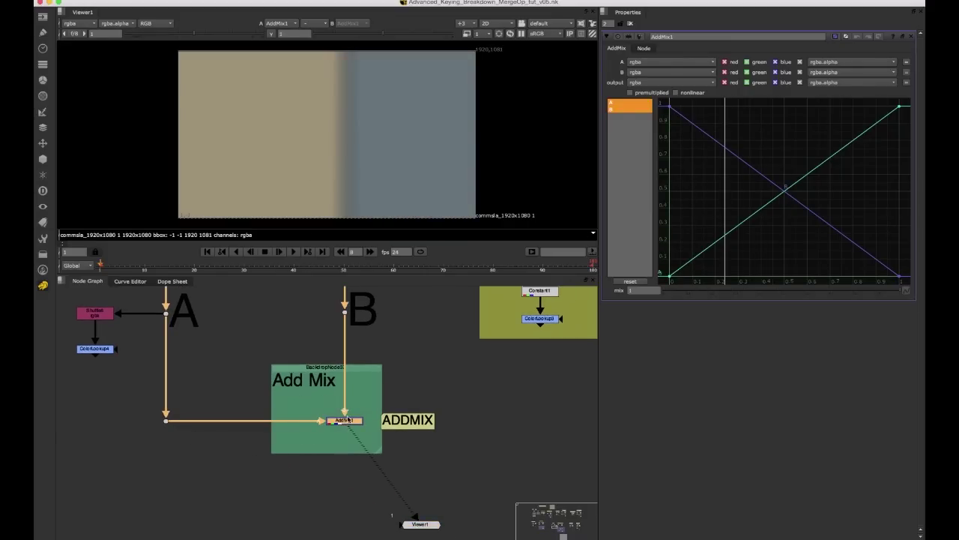
left_click(629, 93)
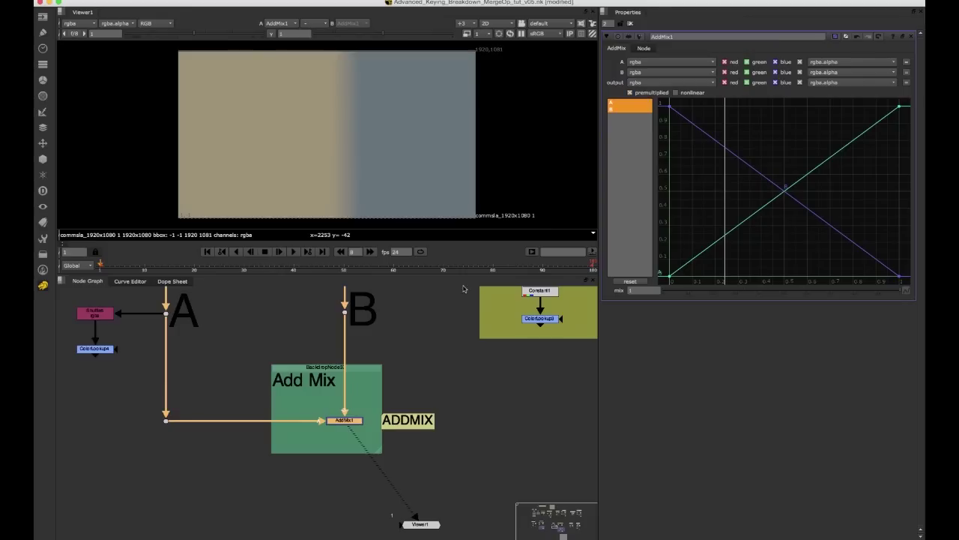
Select the A input dot, view the AddMix1 output once more, and move the Viewer1 node closer beneath AddMix1
left_click_drag(215, 380, 161, 431)
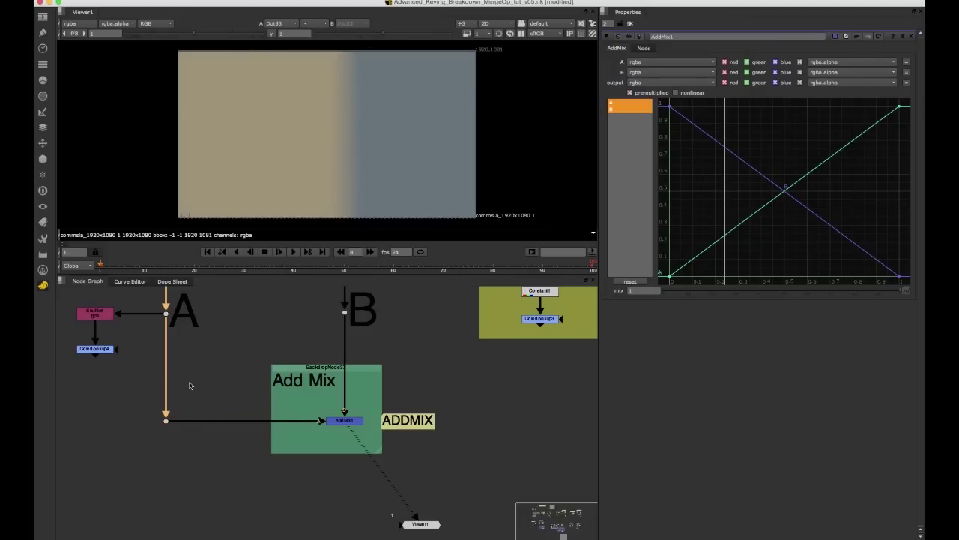
left_click_drag(382, 389, 306, 423)
key("1")
middle_click_drag(368, 382, 292, 387)
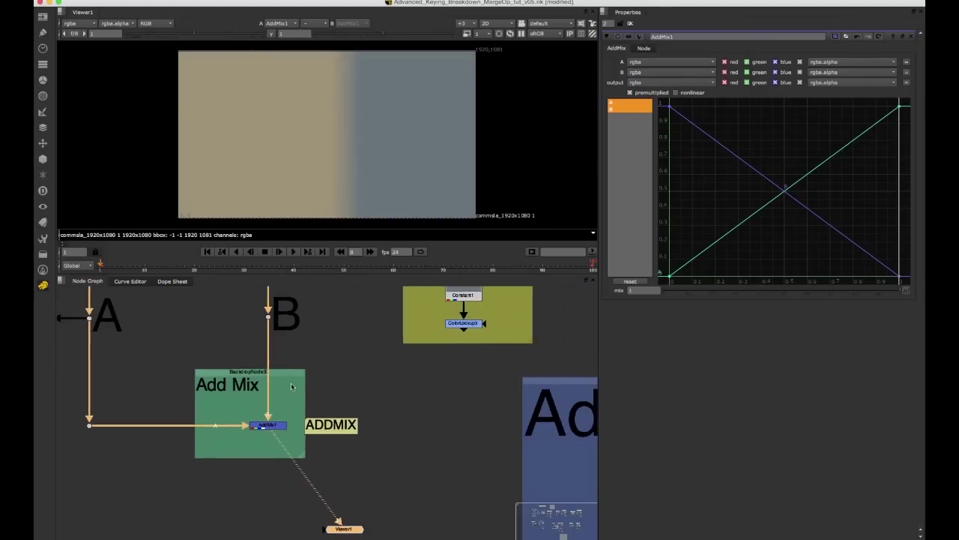
scroll(294, 388, "down", 2)
left_click_drag(336, 504, 306, 510)
scroll(316, 370, "down", 3)
middle_click_drag(316, 370, 305, 382)
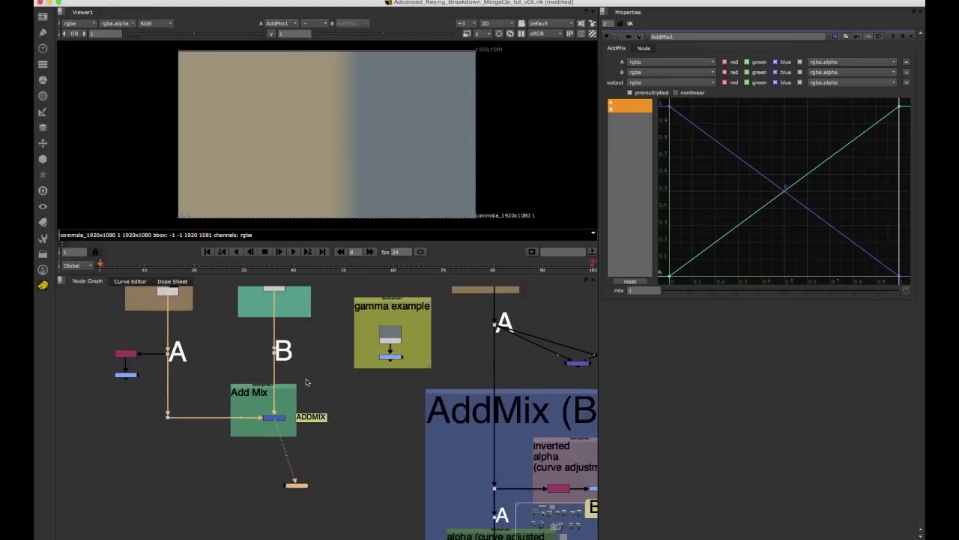
Create a Merge node beside the Add Mix group, connect its inputs to the A and B dots, and view its result for comparison
scroll(306, 382, "up", 2)
key("m")
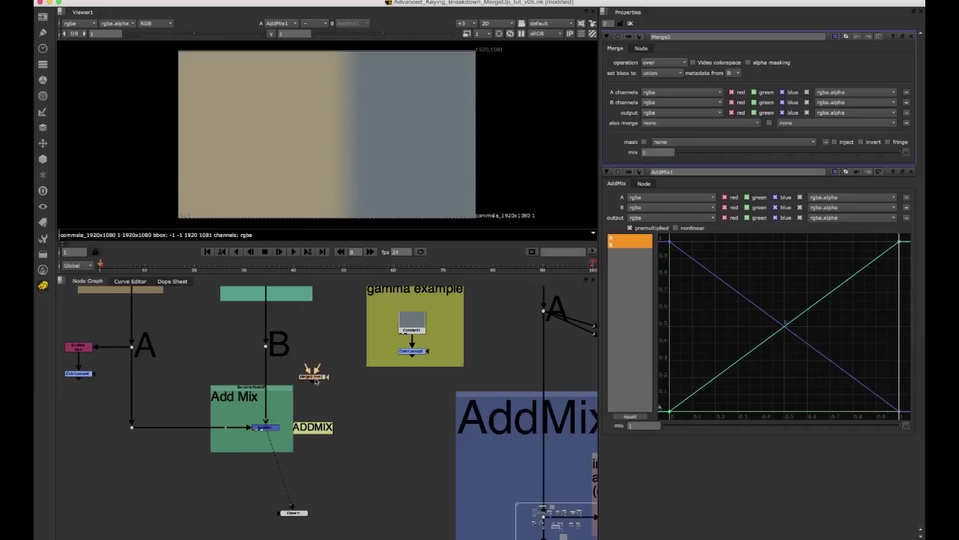
left_click_drag(318, 376, 132, 346)
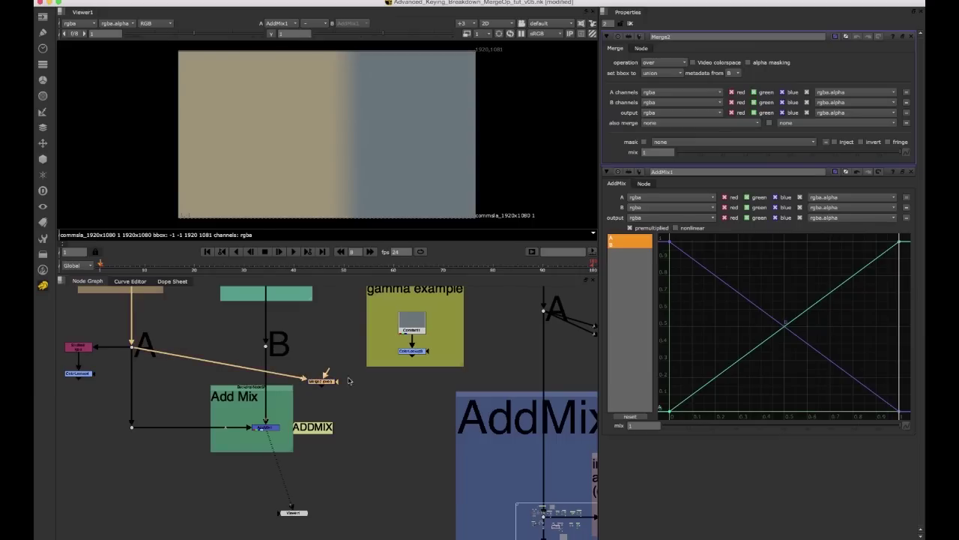
left_click_drag(328, 373, 265, 349)
left_click(272, 426)
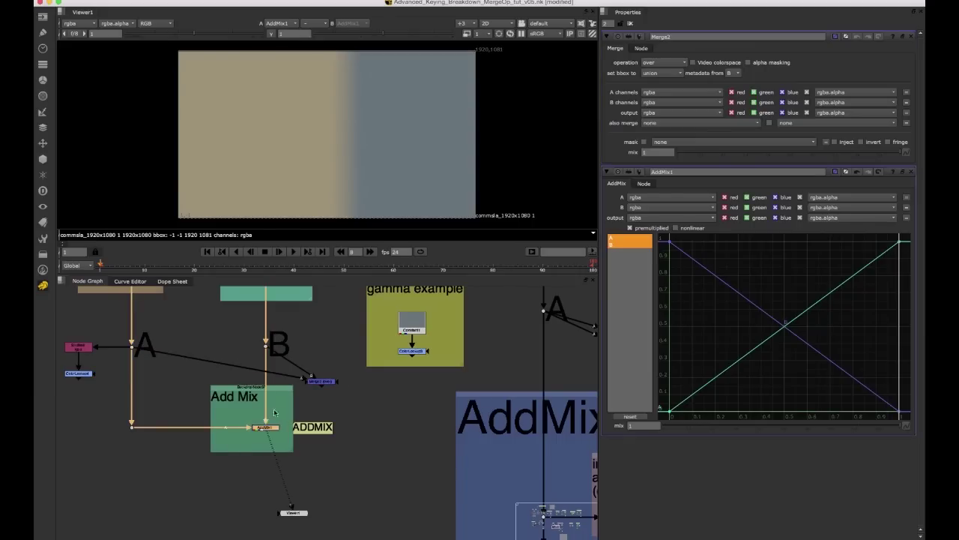
left_click_drag(352, 361, 315, 394)
key("2")
scroll(315, 400, "up", 2)
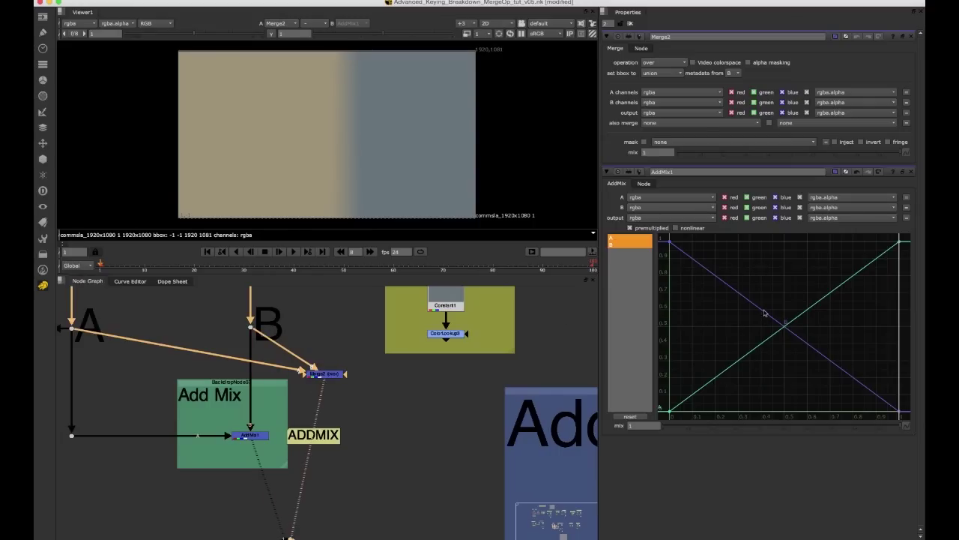
Delete the Merge node beside the Add Mix group
left_click_drag(363, 351, 299, 384)
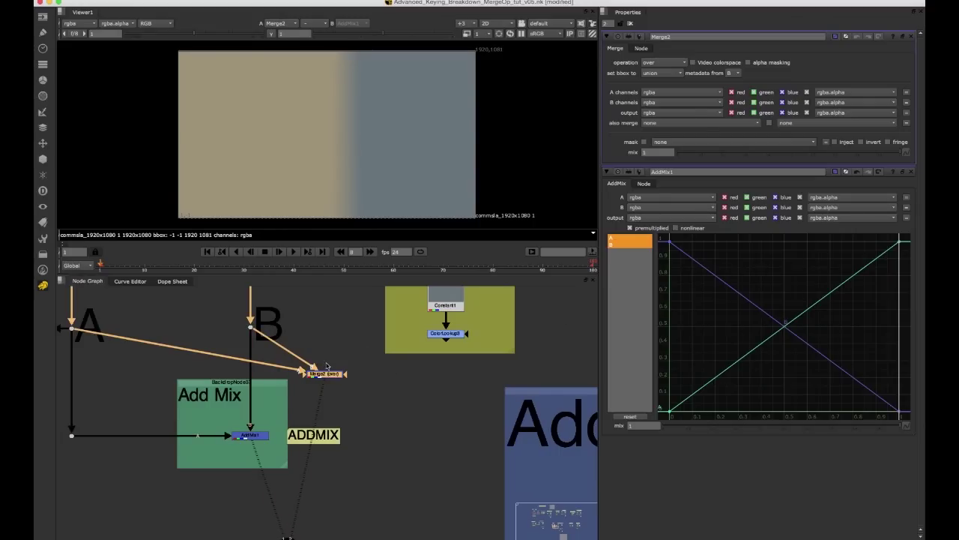
key("Delete")
left_click(307, 365)
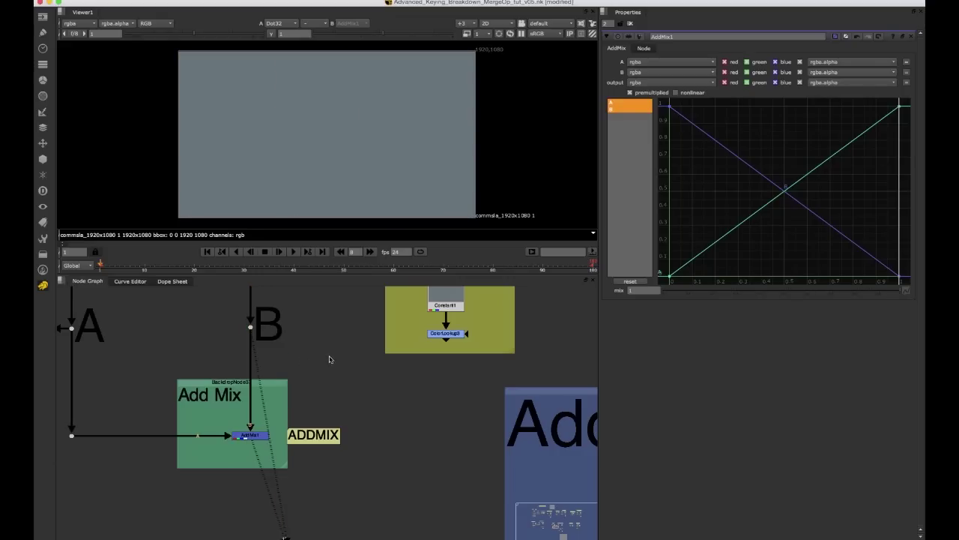
Show the AddMix1 output in the viewer
scroll(329, 346, "down", 3)
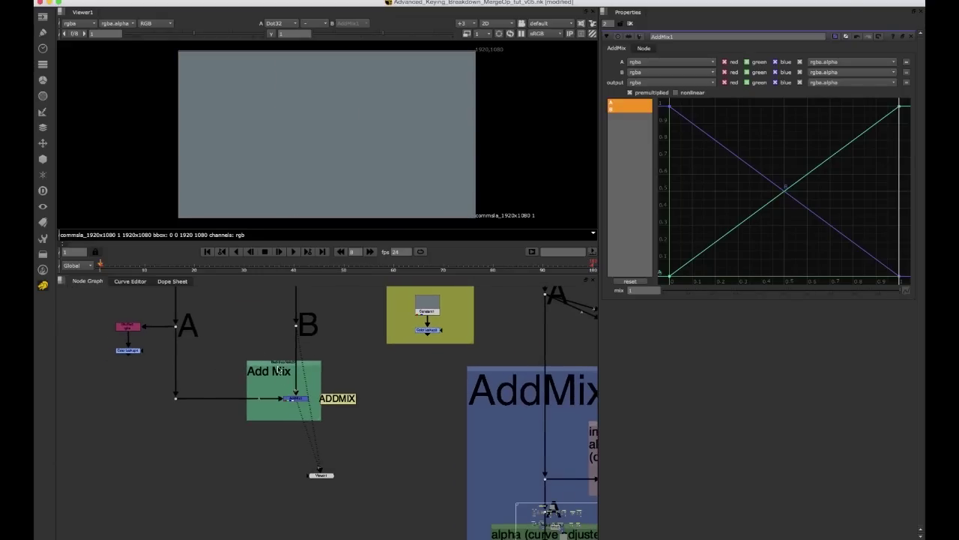
scroll(294, 387, "up", 2)
left_click(302, 409)
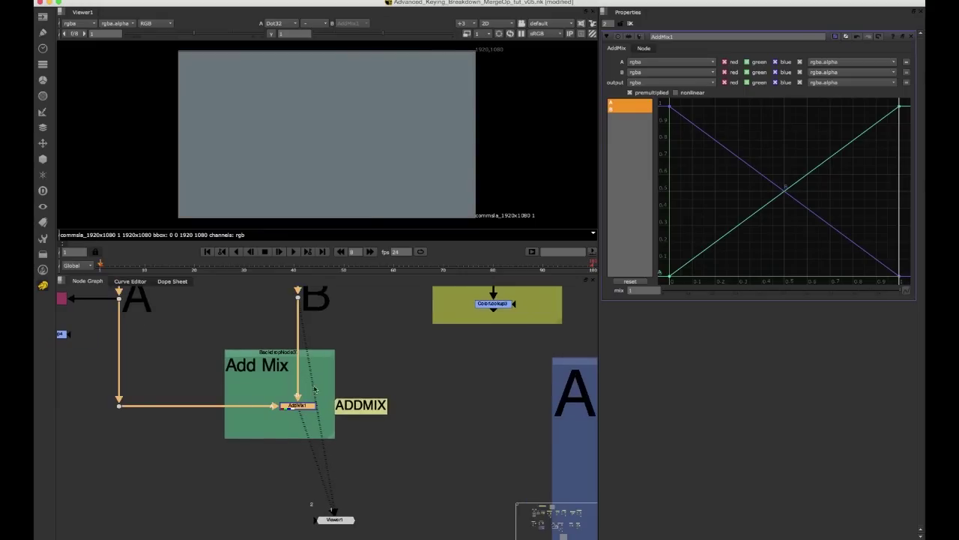
key("1")
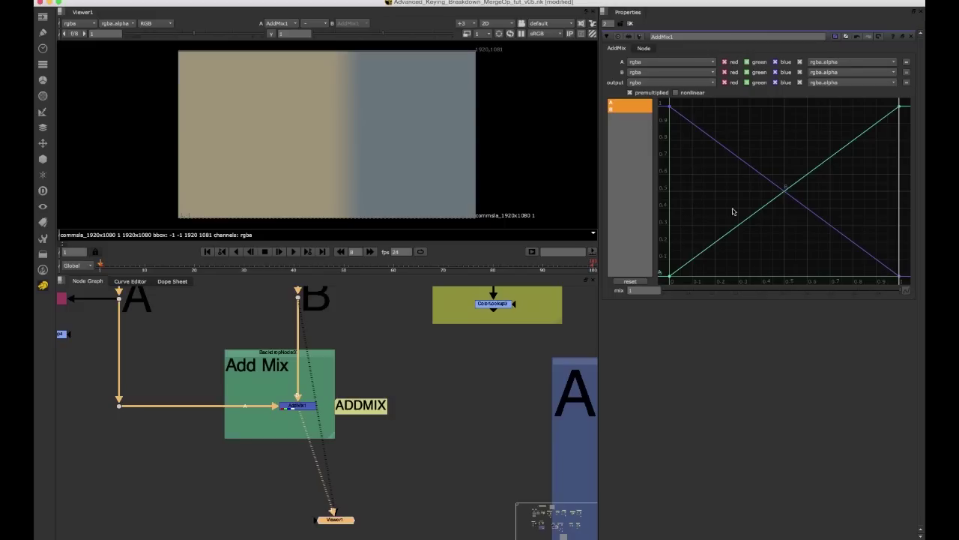
Add a lowered middle point to AddMix1's A curve and another to its B curve at about x 0.42, y 0.49
left_click_drag(772, 201, 784, 223, "alt+super")
left_click_drag(773, 183, 705, 217, "alt+super")
key("super+z")
left_click(775, 185)
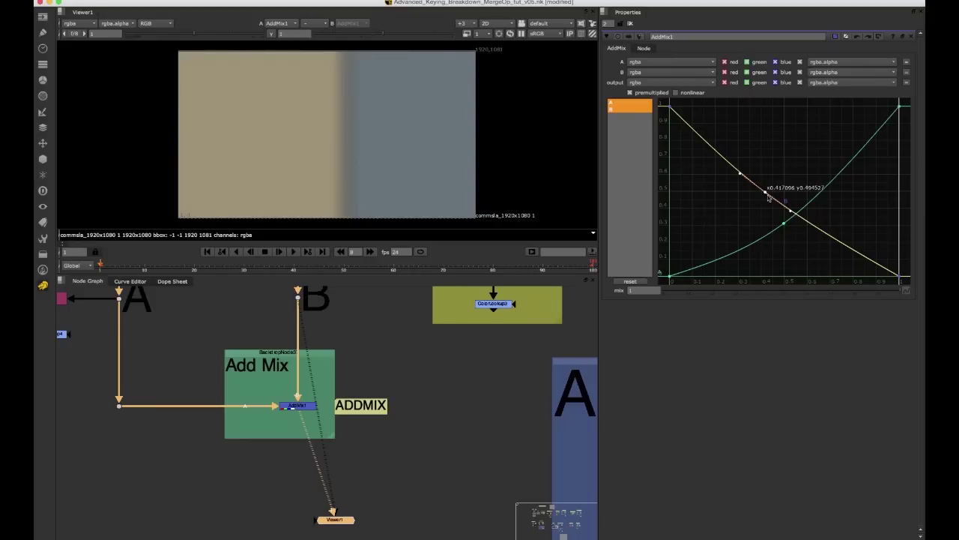
Raise the middle points to about 0.70 on B and 0.63 on A for comparison, and lower them to about 0.41 and 0.34
left_click_drag(765, 193, 765, 156)
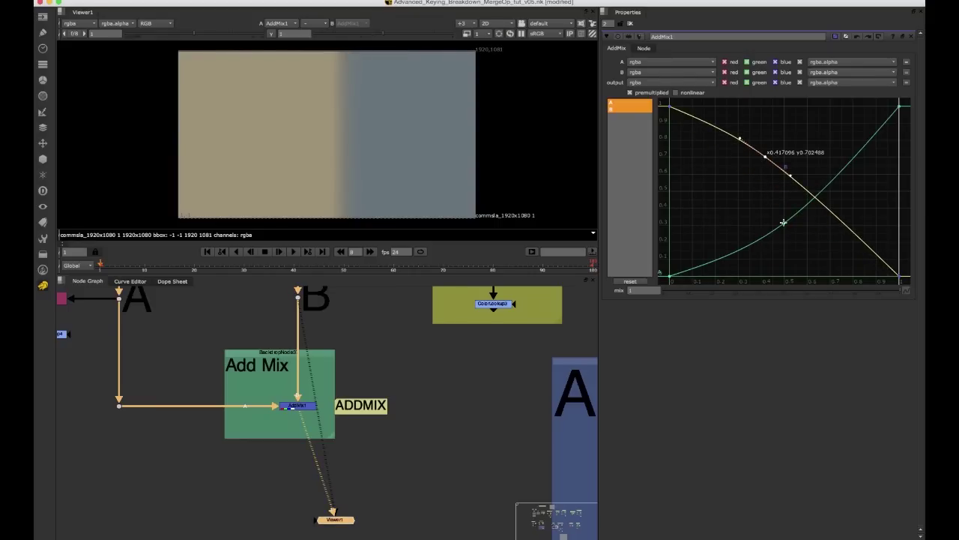
left_click_drag(782, 222, 784, 169)
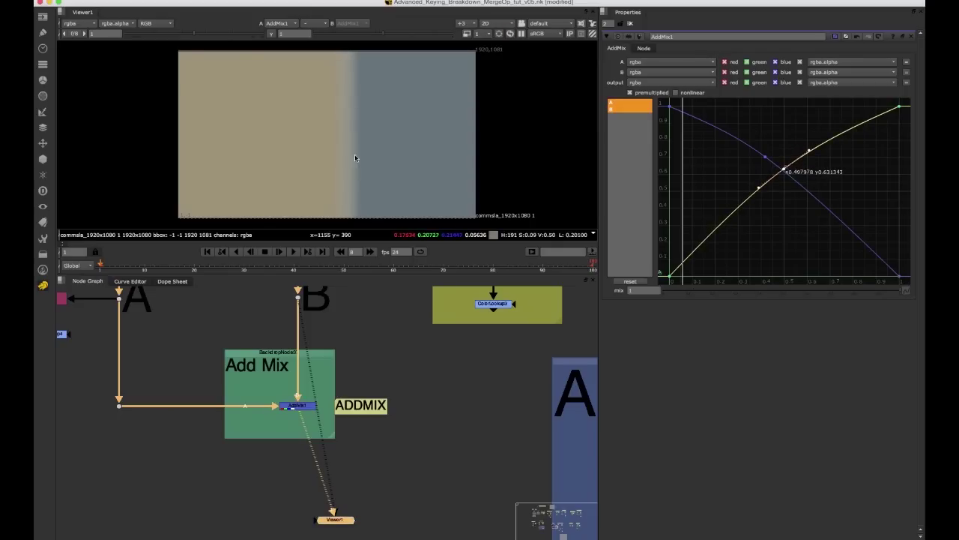
left_click_drag(752, 126, 787, 218)
left_click(757, 164)
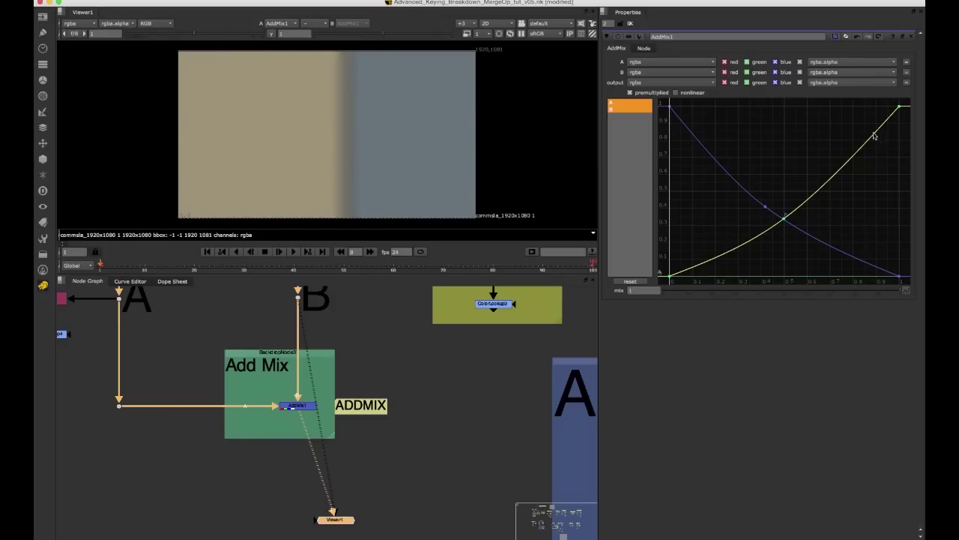
Show the multiply Merge of the MERGE(OVER) breakdown in the viewer
scroll(340, 344, "down", 8)
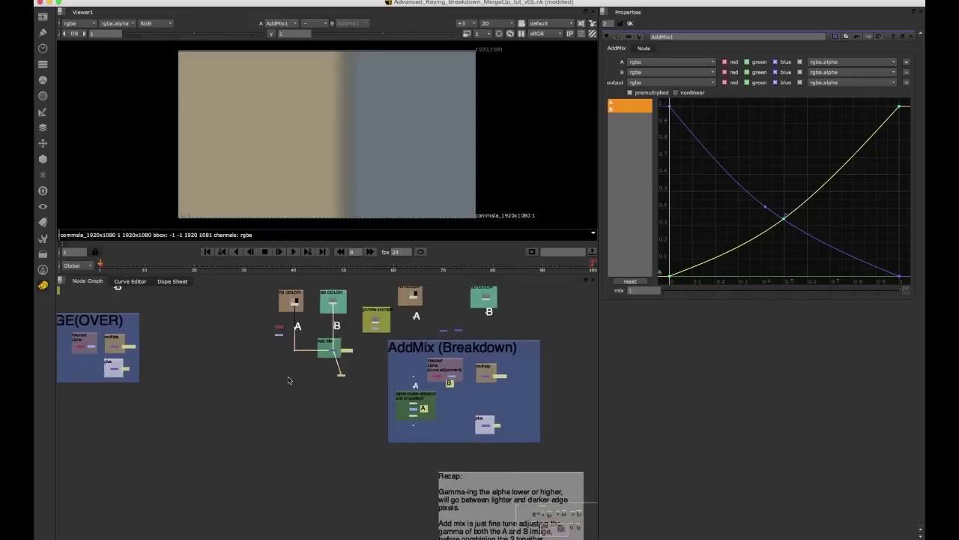
middle_click_drag(288, 379, 422, 397)
middle_click_drag(250, 365, 421, 410)
scroll(249, 384, "up", 4)
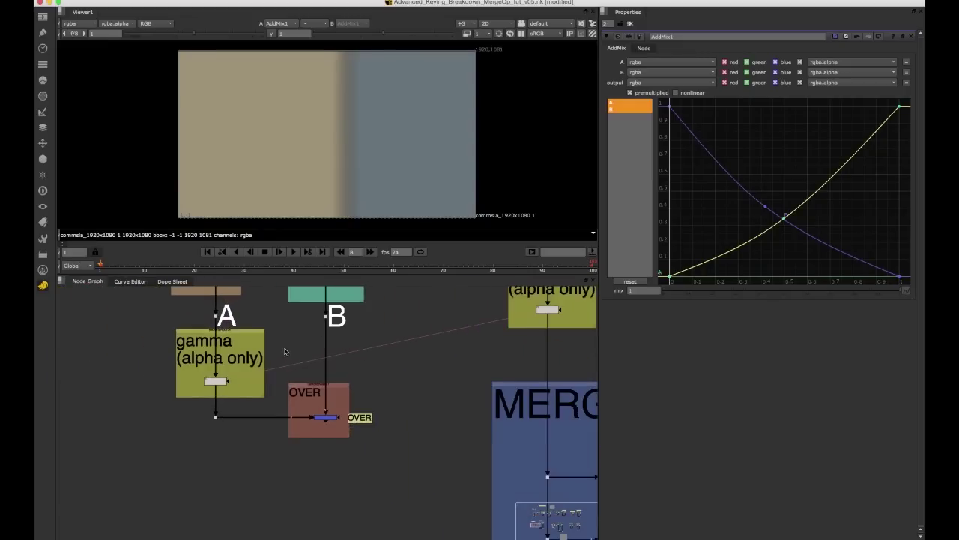
scroll(407, 377, "down", 3)
middle_click_drag(407, 377, 143, 386)
scroll(152, 402, "up", 4)
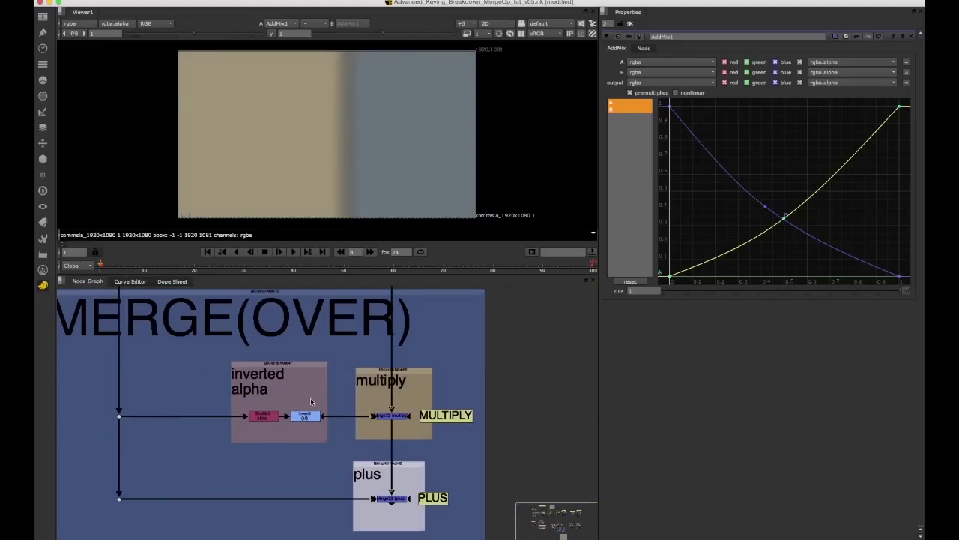
left_click(393, 416)
key("1")
Open the alpha-only gamma node feeding the MERGE(OVER) breakdown and set its value to 1.78
scroll(412, 413, "down", 3)
middle_click_drag(212, 298, 212, 369)
double_click(196, 320)
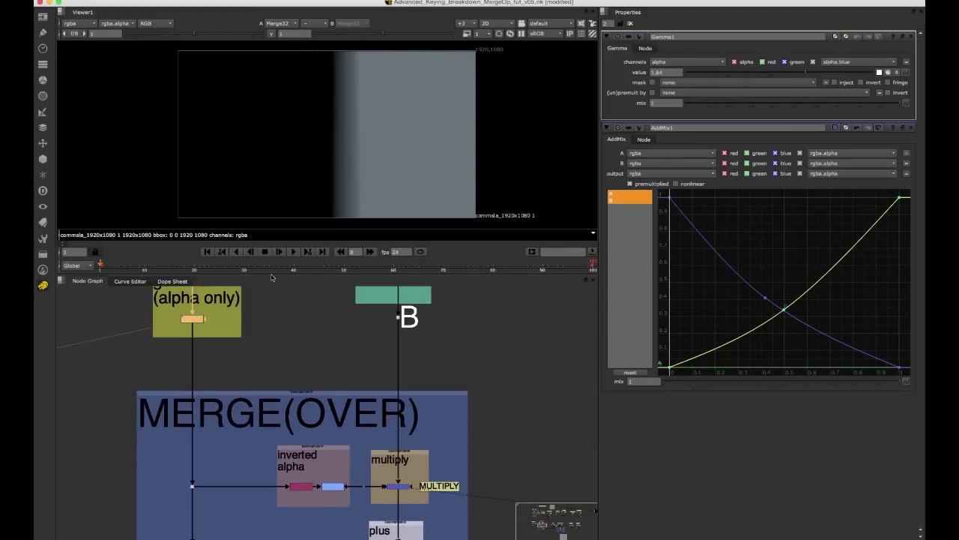
left_click_drag(806, 73, 811, 73)
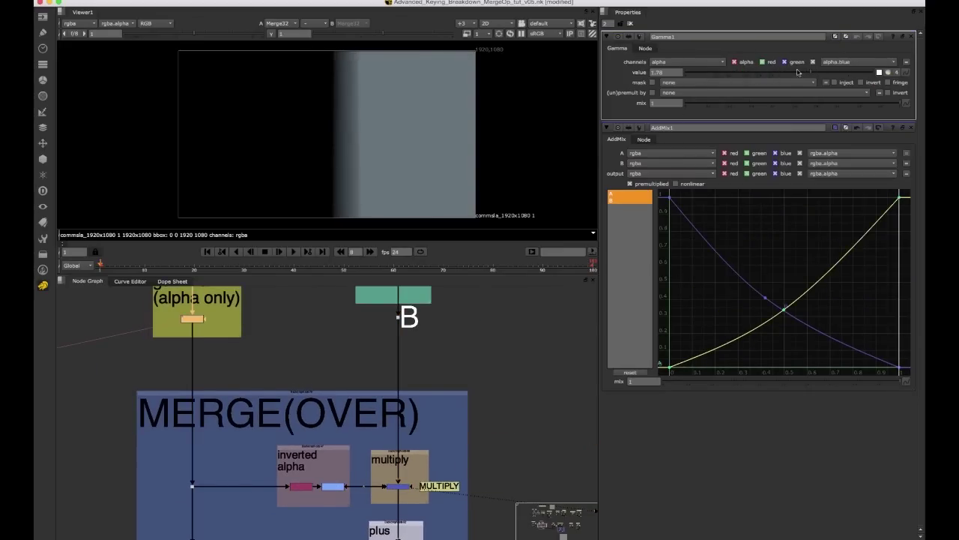
Return to the AddMix1 output in the viewer and move its B curve's middle point to about x 0.27, y 0.63
scroll(465, 347, "down", 5)
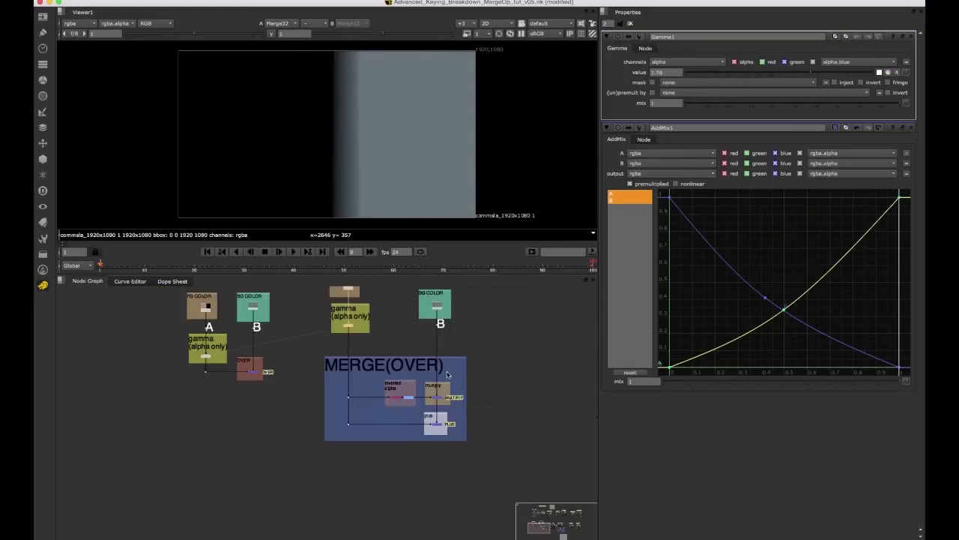
middle_click_drag(577, 352, 278, 364)
scroll(360, 355, "down", 3)
scroll(352, 353, "up", 5)
middle_click_drag(361, 350, 367, 366)
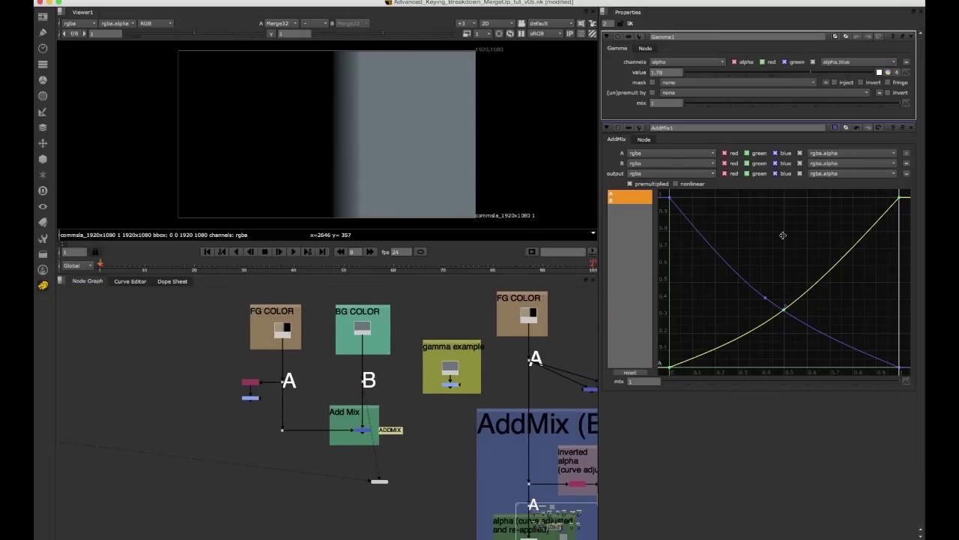
left_click(364, 429)
key("1")
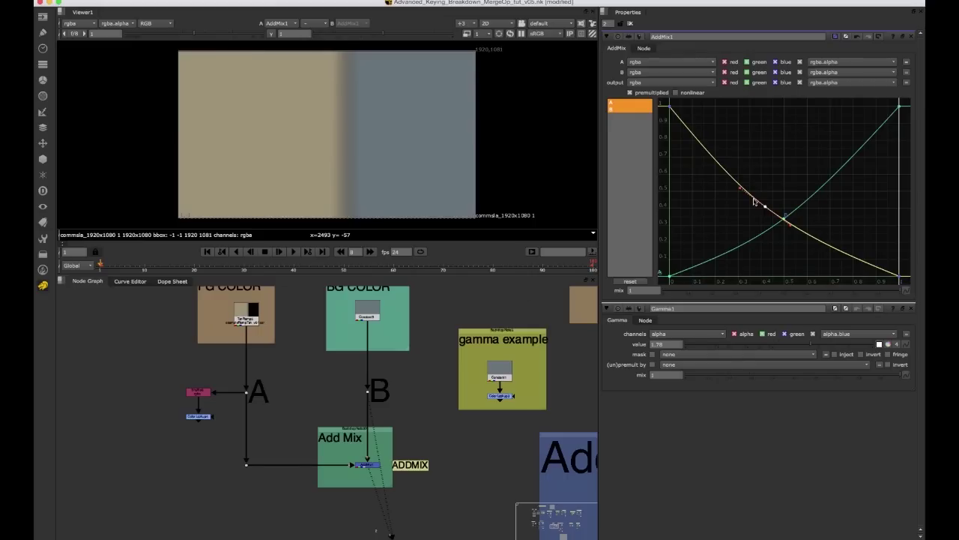
left_click_drag(765, 207, 764, 178)
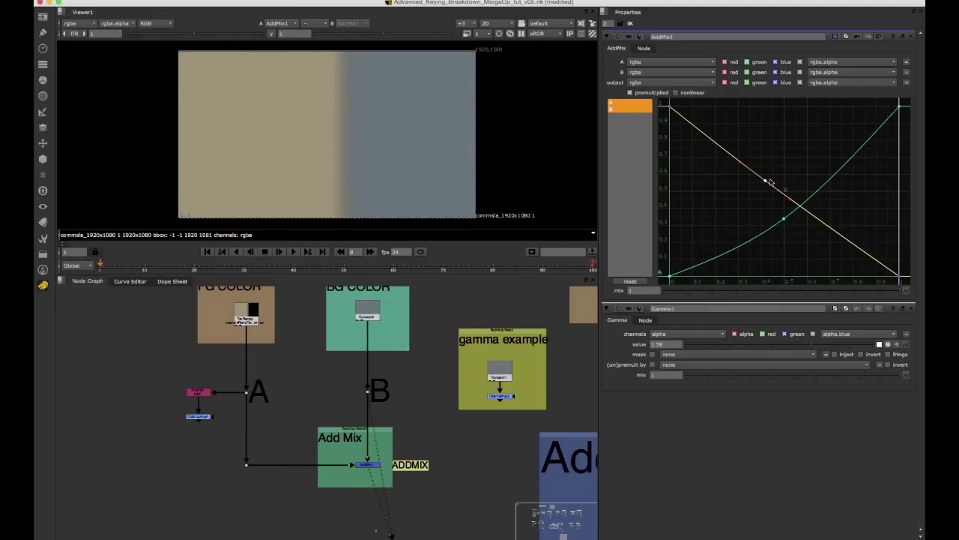
left_click_drag(766, 180, 785, 218)
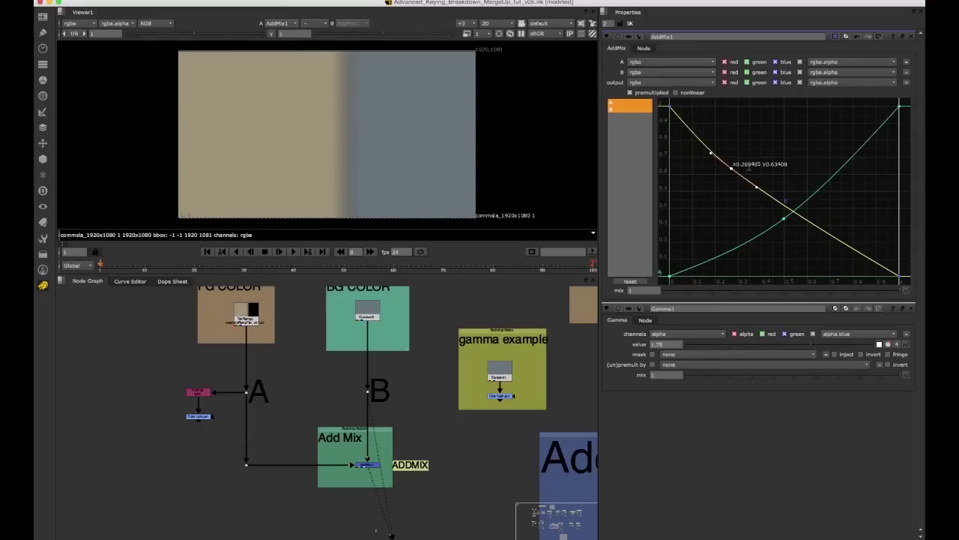
View the multiply result of the AddMix (Breakdown) group and move the Viewer node further down below the Add Mix group
scroll(406, 372, "down", 3)
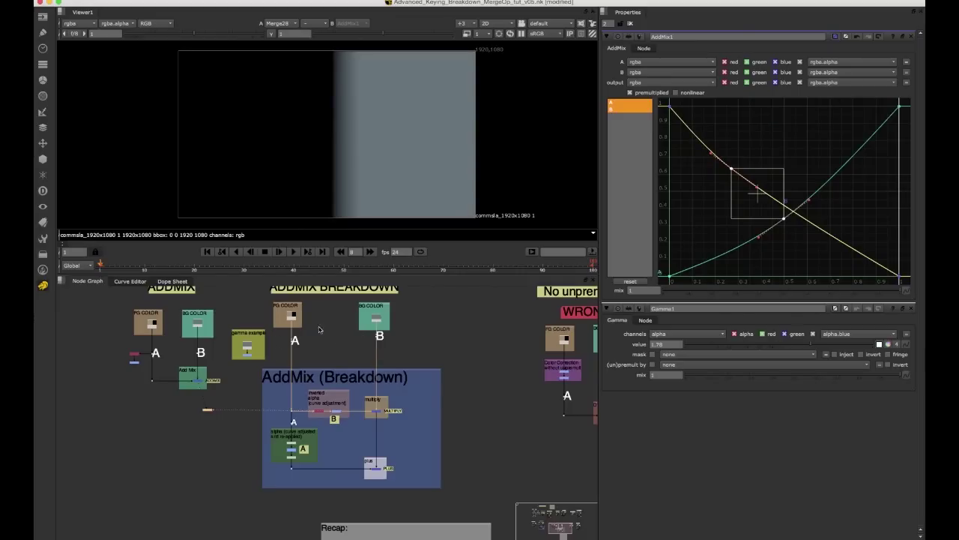
scroll(318, 329, "down", 2)
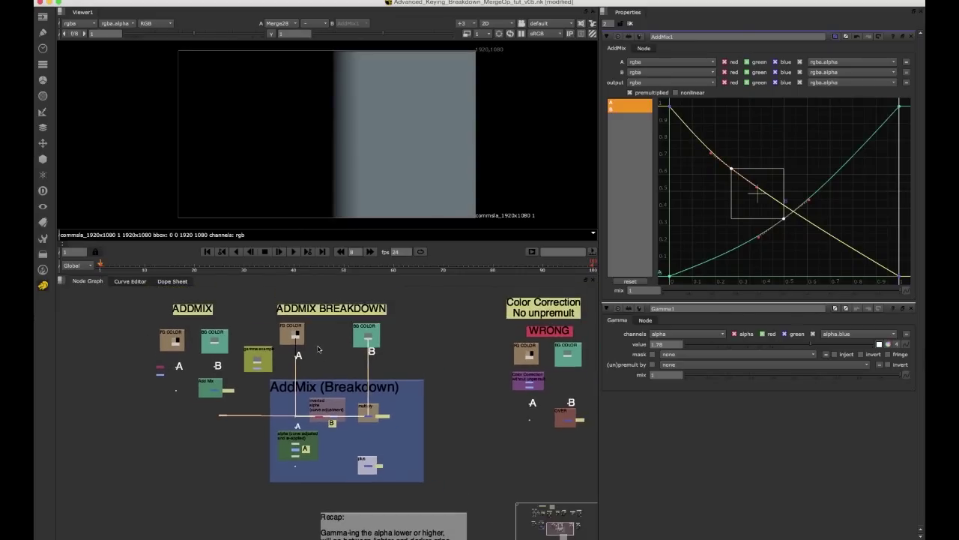
scroll(316, 396, "up", 2)
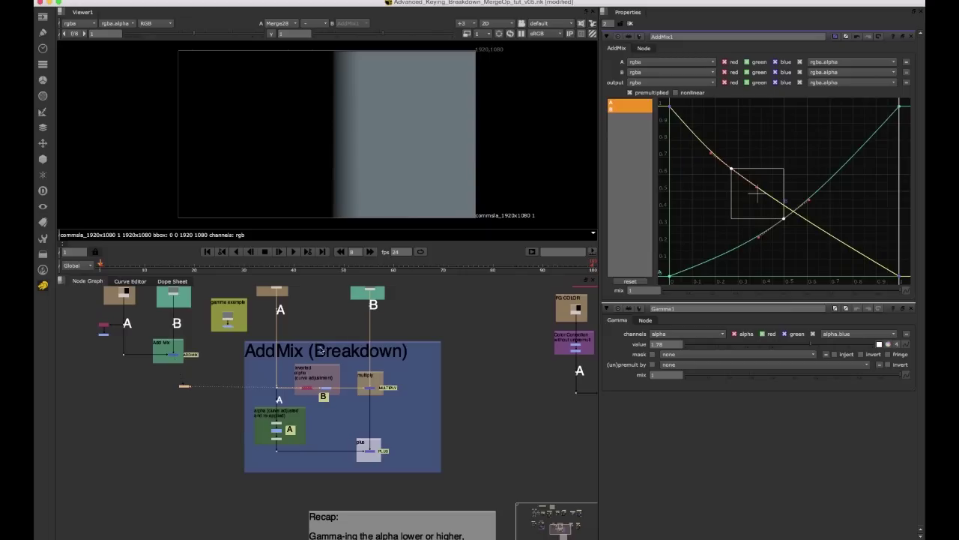
left_click_drag(185, 387, 174, 460)
Examine the node layout of the AddMix (Breakdown) group and the FG and BG color inputs feeding it
left_click_drag(232, 334, 463, 485)
scroll(309, 390, "up", 2)
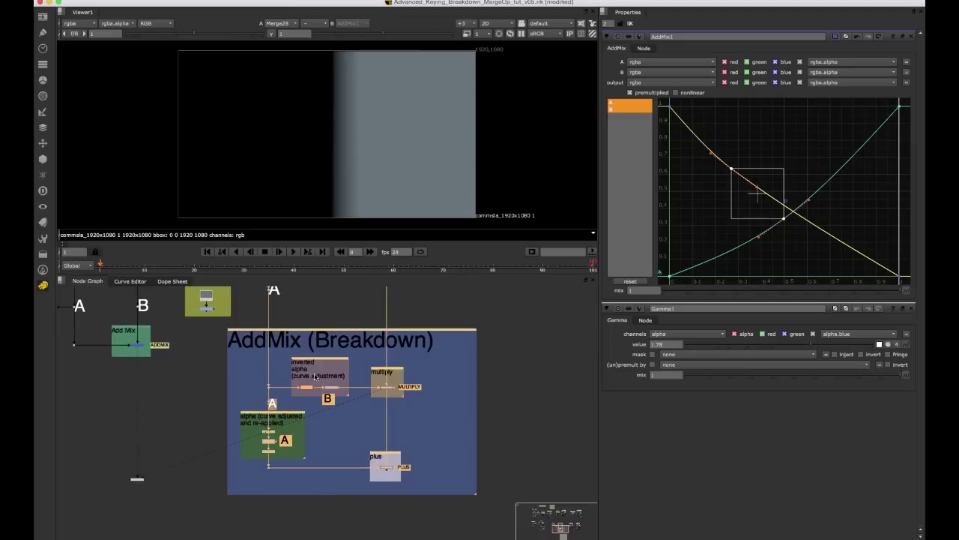
left_click(491, 330)
left_click_drag(495, 322, 208, 511)
scroll(313, 354, "up", 3)
middle_click_drag(308, 303, 297, 405)
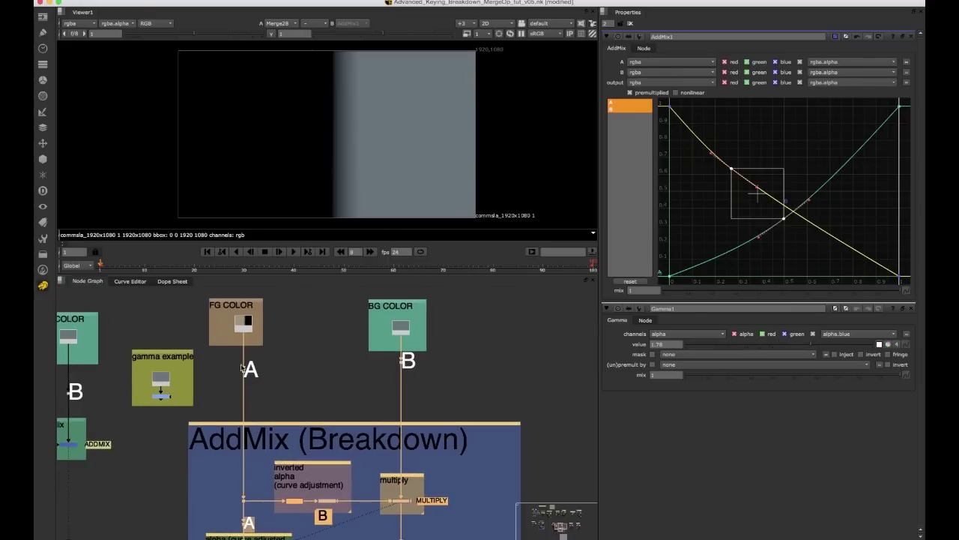
left_click(252, 478)
middle_click_drag(309, 486, 292, 436)
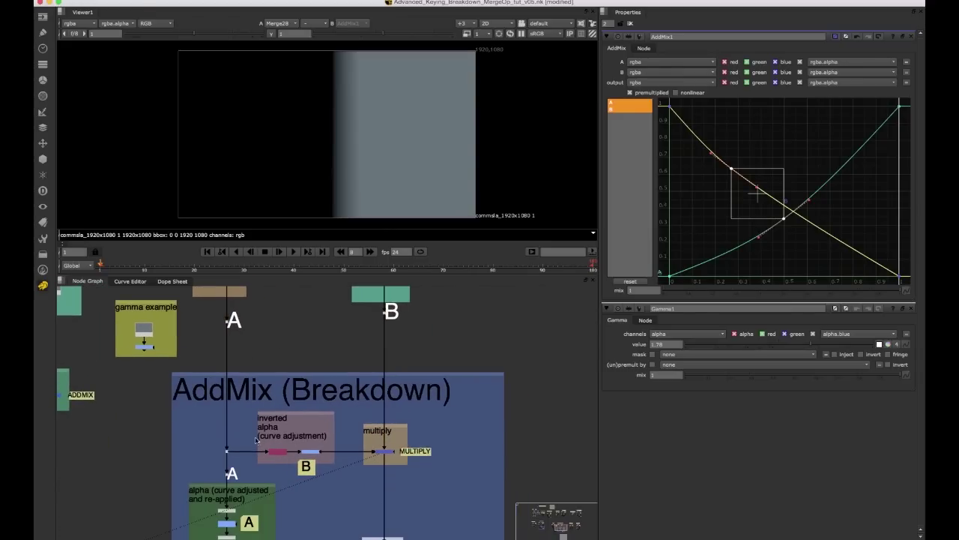
View the AddMix breakdown's B branch in order: the A source, the curve-adjusted inverted alpha, and the multiply Merge
left_click(227, 451)
key("1")
left_click(310, 451)
key("1")
left_click(384, 451)
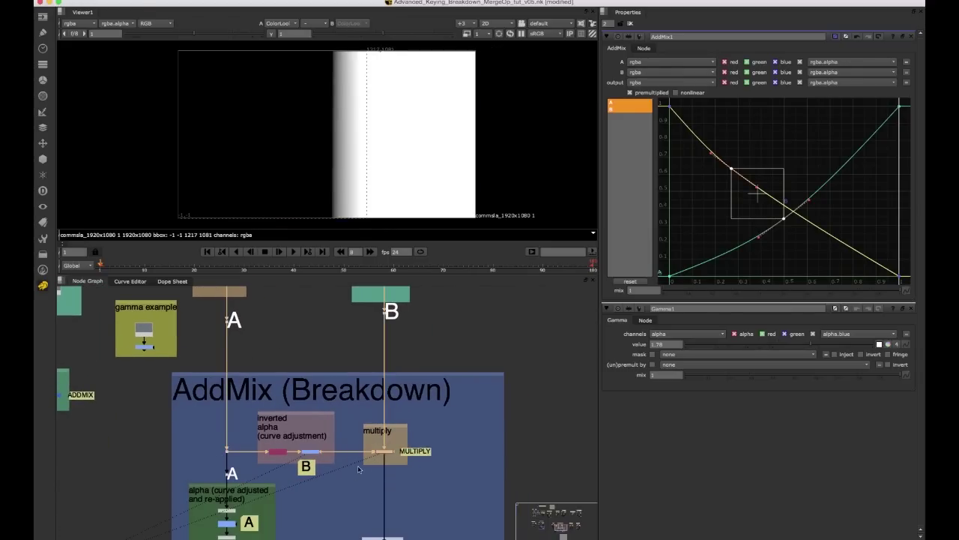
key("1")
View the AddMix breakdown's A source and its Premult result after the alpha curve adjustment
middle_click_drag(343, 459, 388, 411)
left_click_drag(239, 388, 278, 410)
key("1")
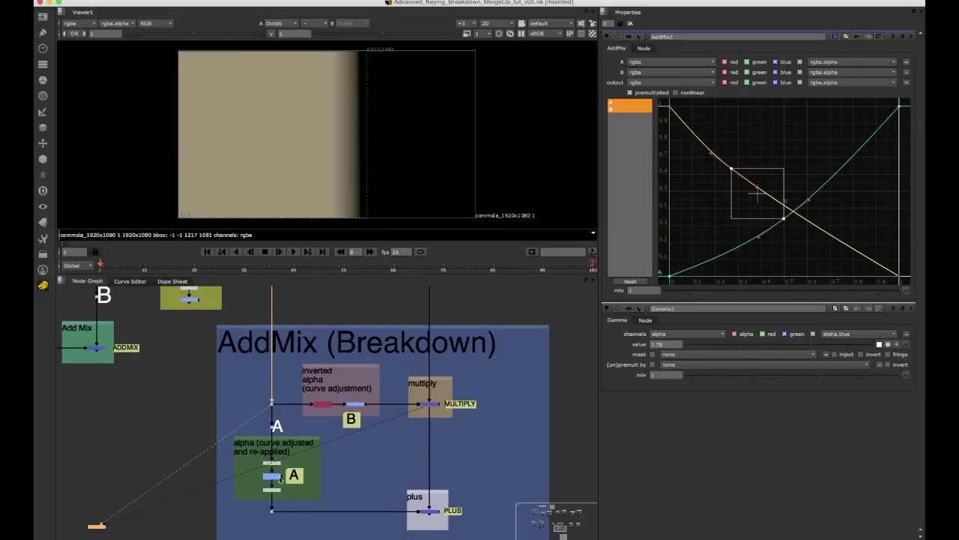
scroll(282, 495, "up", 3)
left_click_drag(217, 476, 291, 491)
key("1")
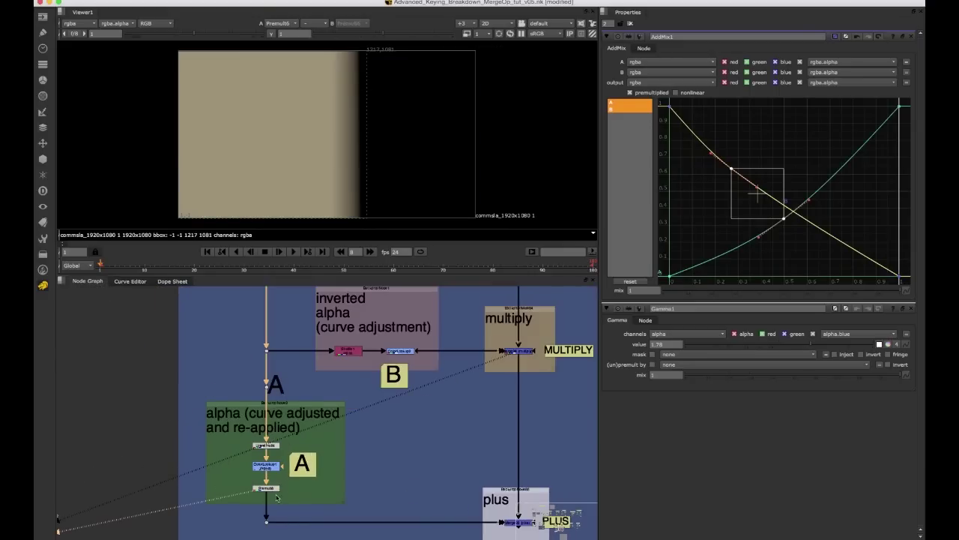
Show the plus Merge of the AddMix breakdown in the viewer and close all open property panels
scroll(329, 456, "down", 3)
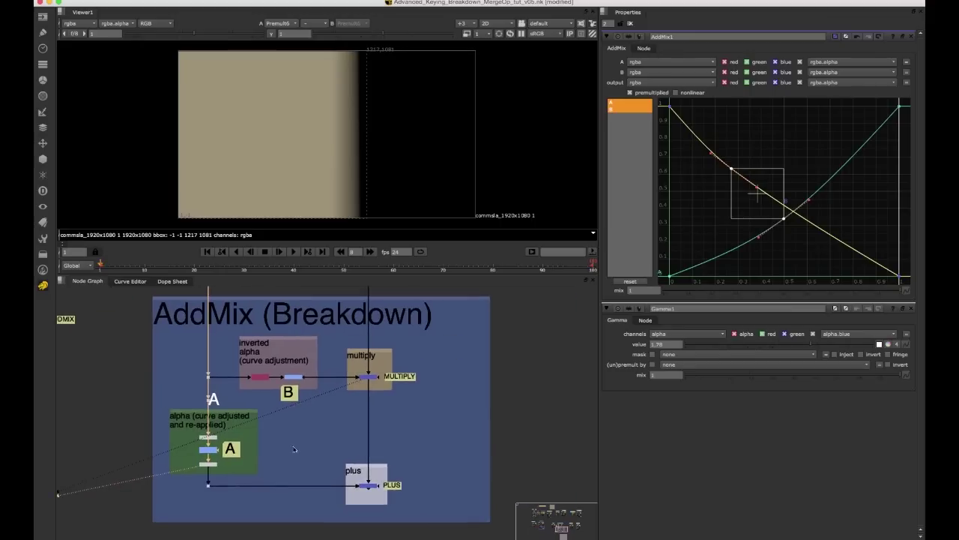
left_click(381, 477)
key("1")
scroll(368, 391, "down", 2)
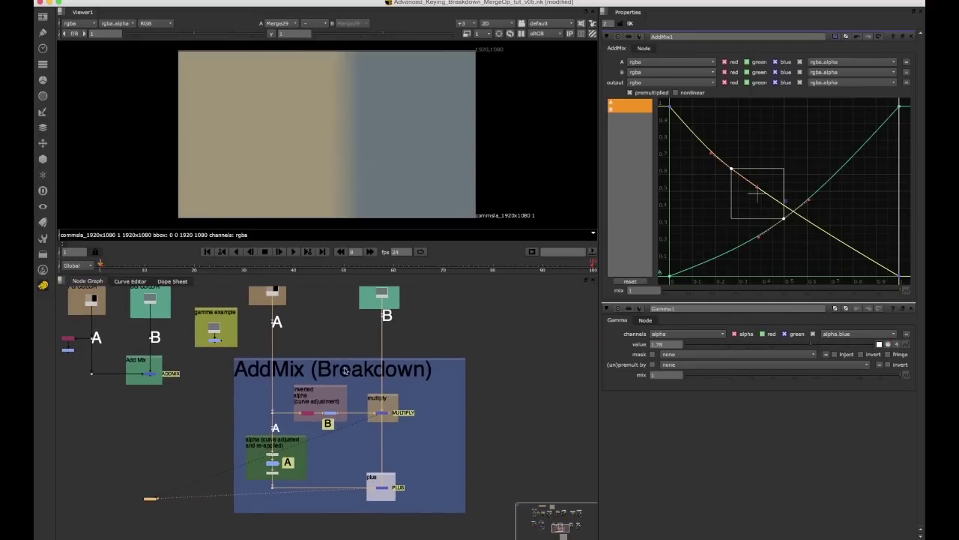
left_click(633, 26)
scroll(292, 364, "up", 5)
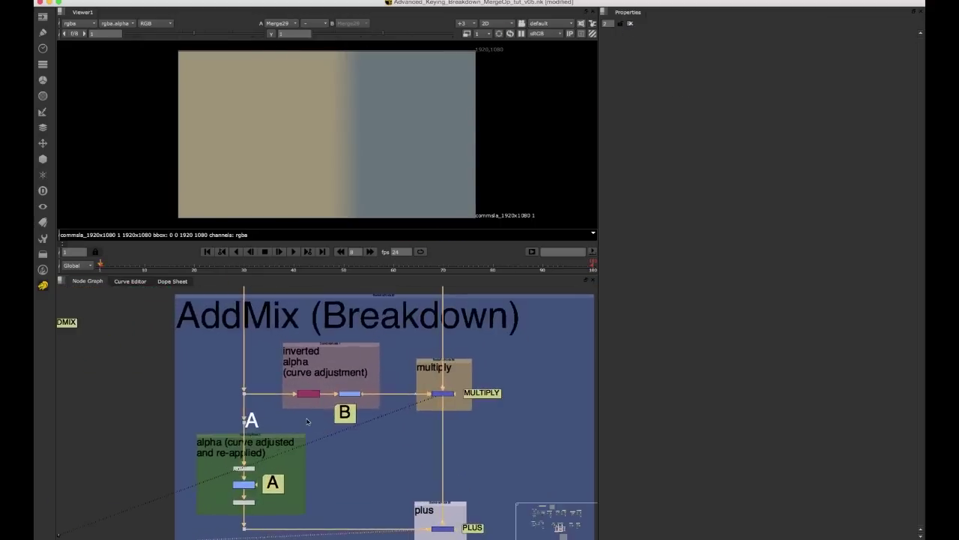
View the A source dot and the Premult6 result of the curve-adjusted alpha branch in the viewer
scroll(292, 363, "down", 3)
middle_click_drag(292, 364, 282, 351)
middle_click_drag(281, 390, 285, 361)
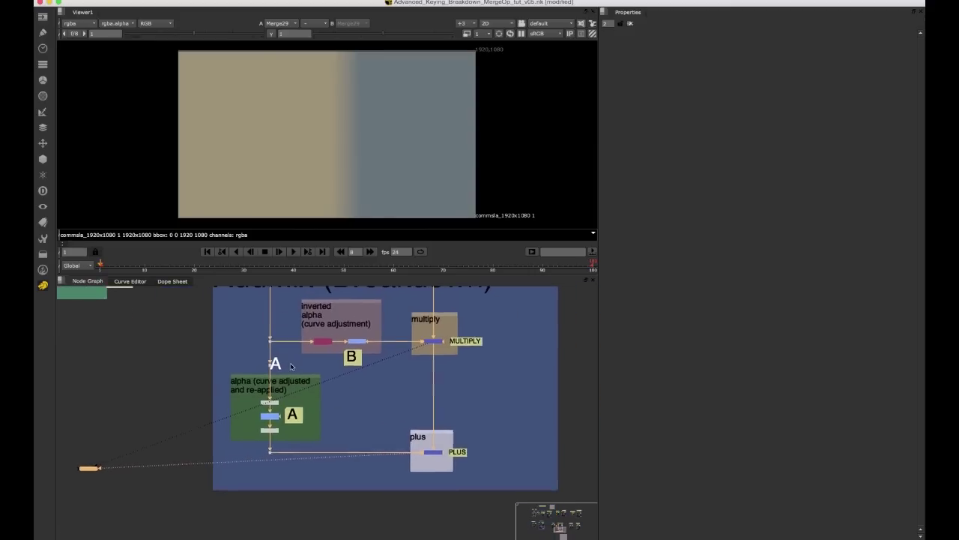
scroll(283, 361, "up", 2)
left_click_drag(236, 354, 295, 381)
key("1")
scroll(314, 400, "up", 3)
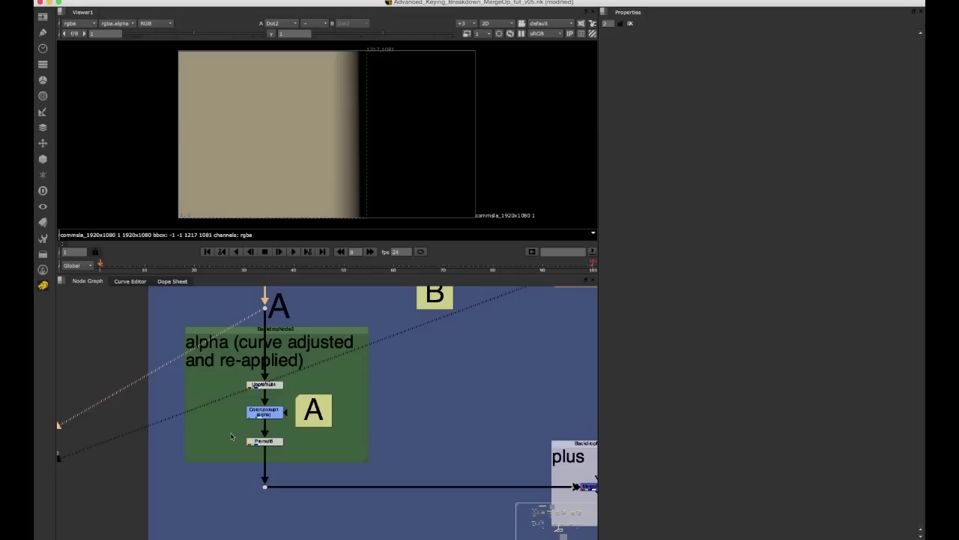
left_click(265, 441)
key("1")
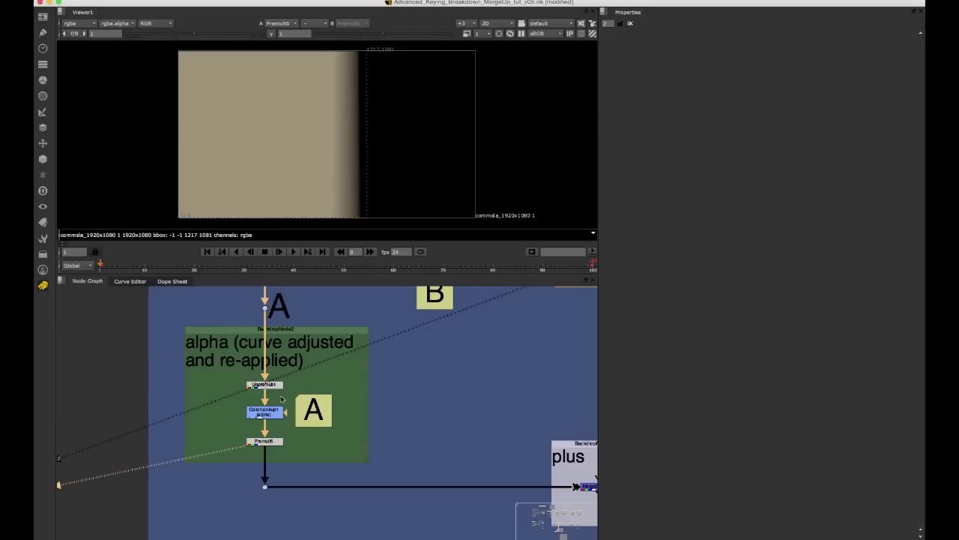
Return the viewer to the A source dot directly above the re-applied alpha group
scroll(273, 393, "up", 2)
scroll(284, 357, "down", 2)
middle_click_drag(285, 357, 279, 400)
left_click(283, 365)
left_click_drag(288, 324, 268, 339)
left_click(266, 341)
key("1")
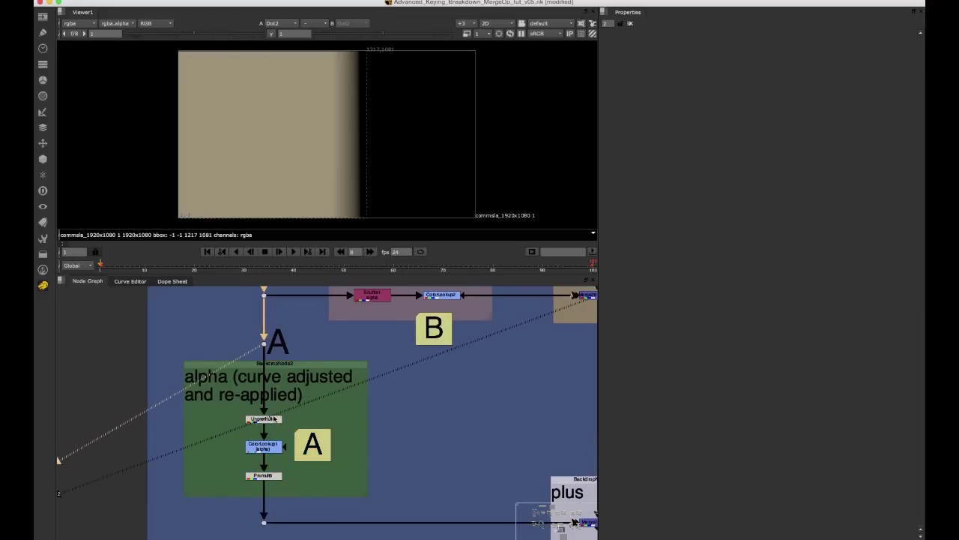
View the Unpremult4 output of the A branch and check its alpha before returning to RGB
scroll(297, 407, "up", 3)
left_click_drag(301, 385, 207, 437)
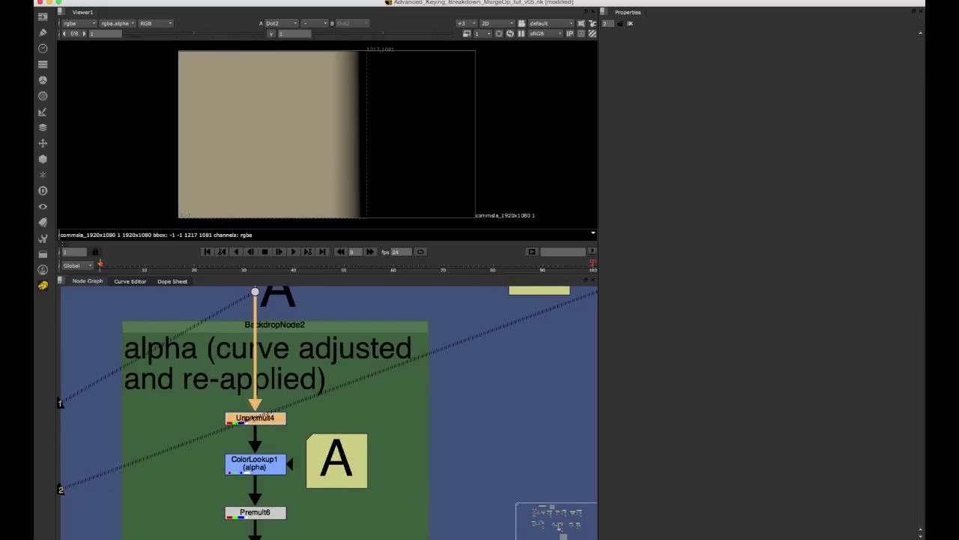
key("1")
left_click(299, 434)
left_click_drag(187, 397, 307, 449)
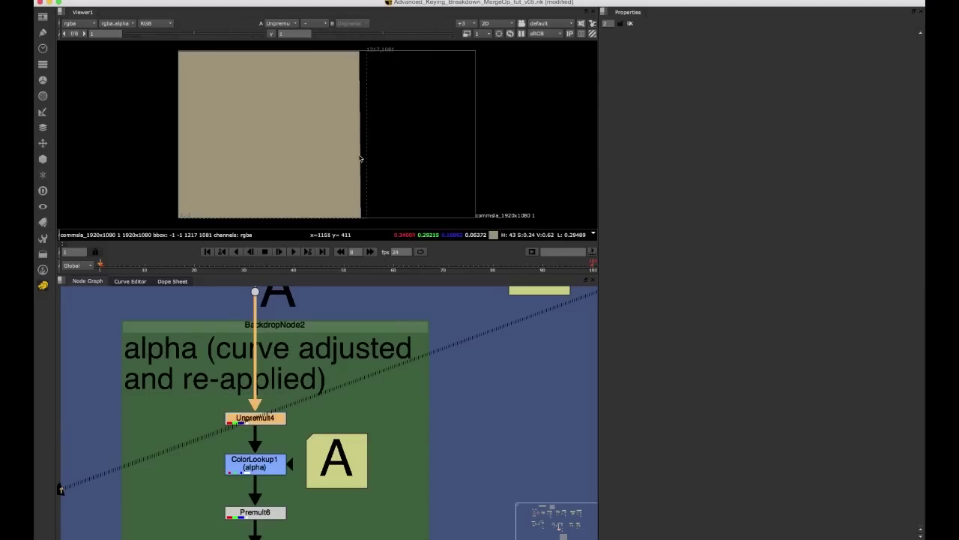
key("a")
key("a")
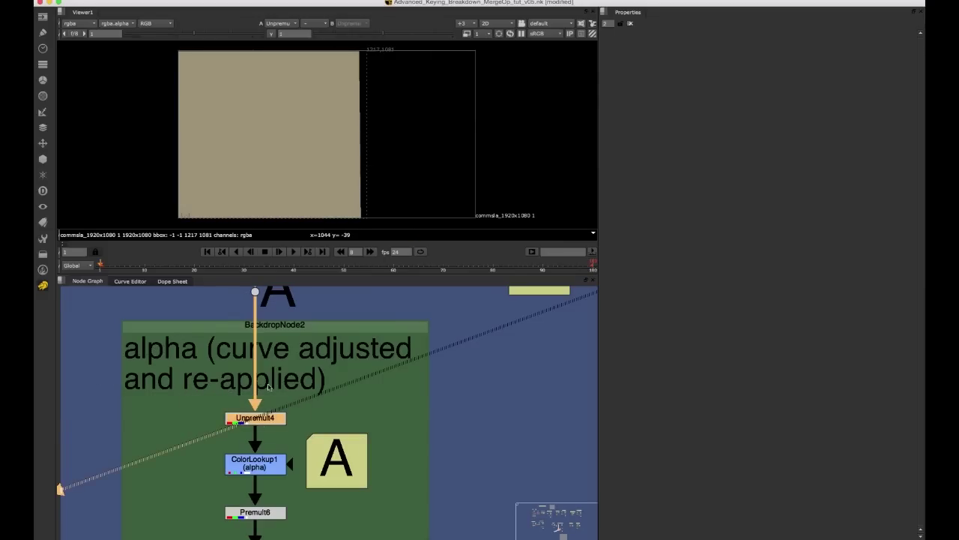
View the alpha of ColorLookup1 and open its properties with the master curve selected
left_click(262, 464)
key("1")
double_click(264, 467)
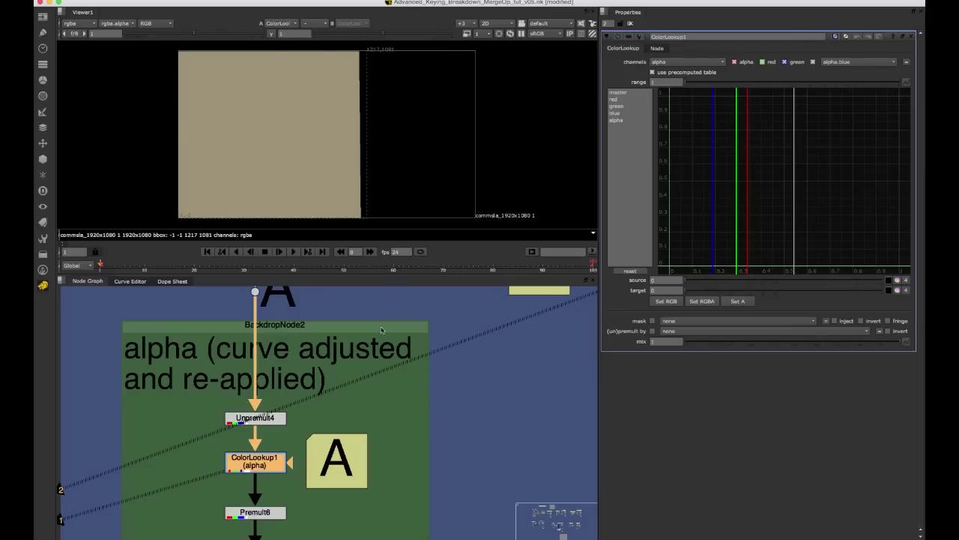
left_click(627, 93)
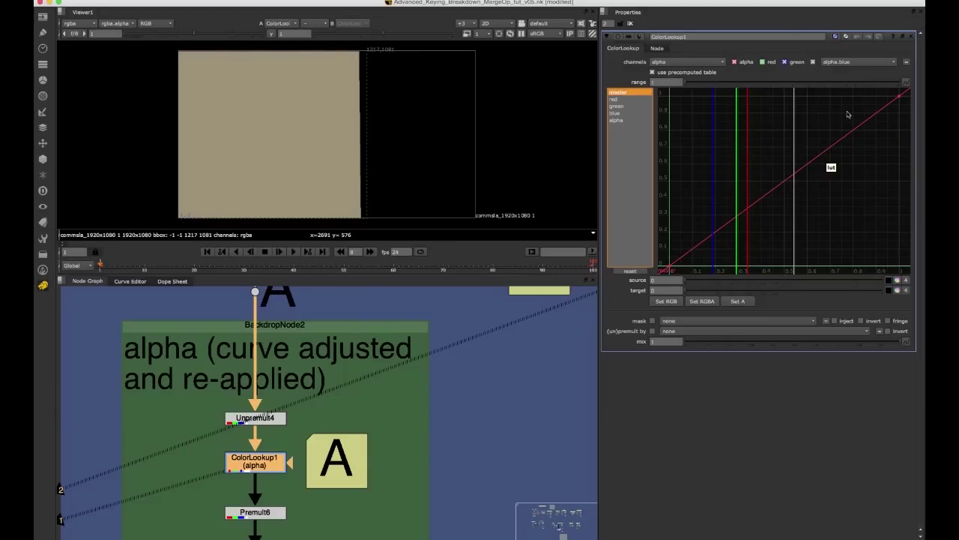
left_click(677, 264)
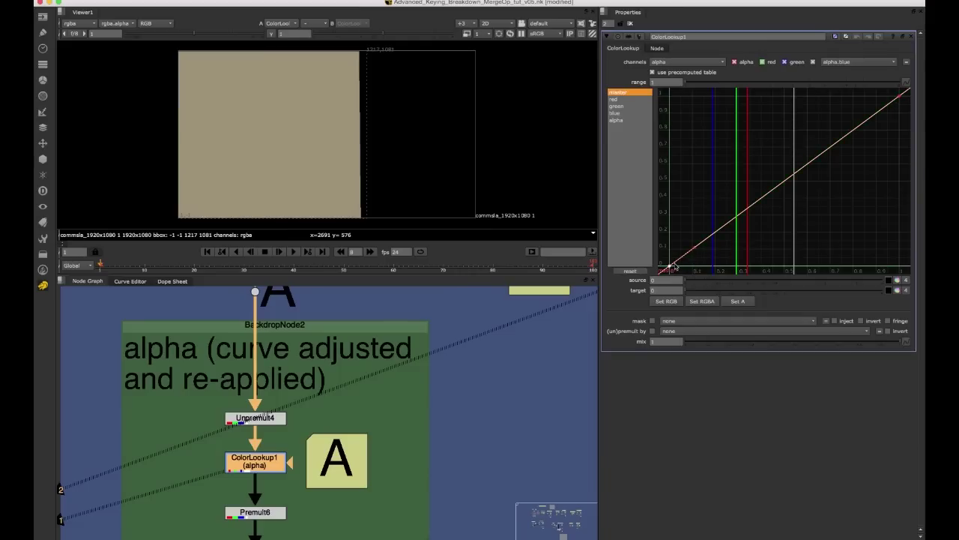
key("a")
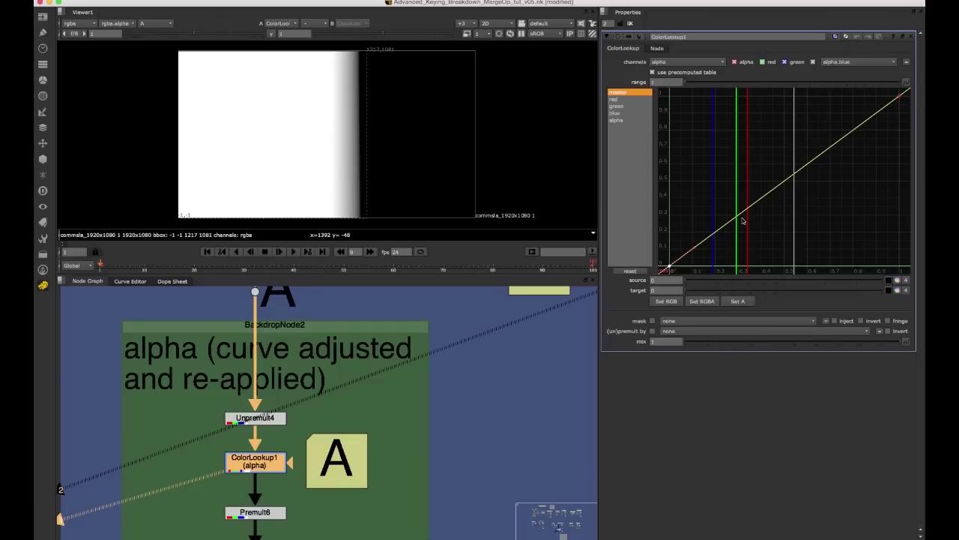
Add a point to ColorLookup1's master curve and place it at about x 0.30, y 0.61
mouse_move(795, 176)
left_mouse_down()
mouse_move(797, 188)
mouse_move(776, 143)
mouse_move(781, 200)
mouse_move(787, 163)
left_mouse_up()
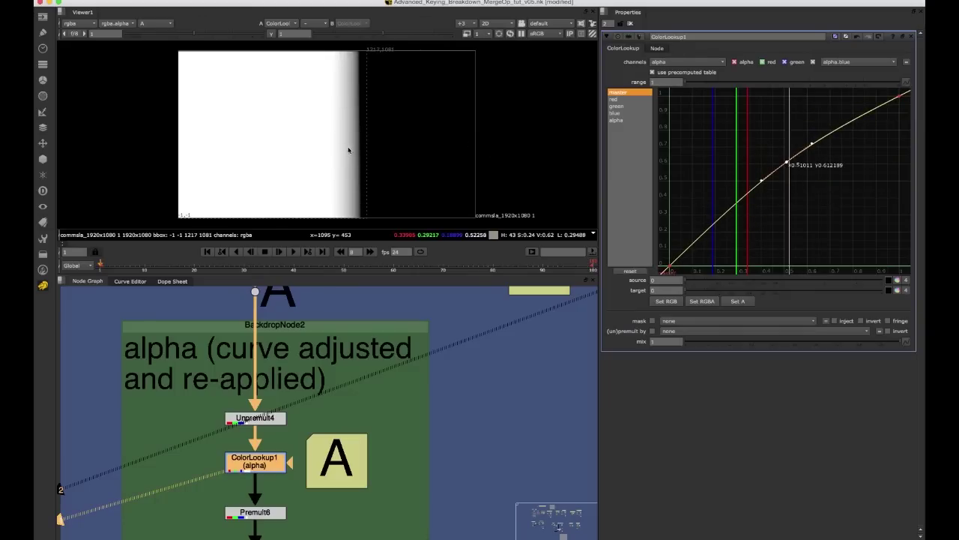
left_click_drag(340, 142, 360, 152)
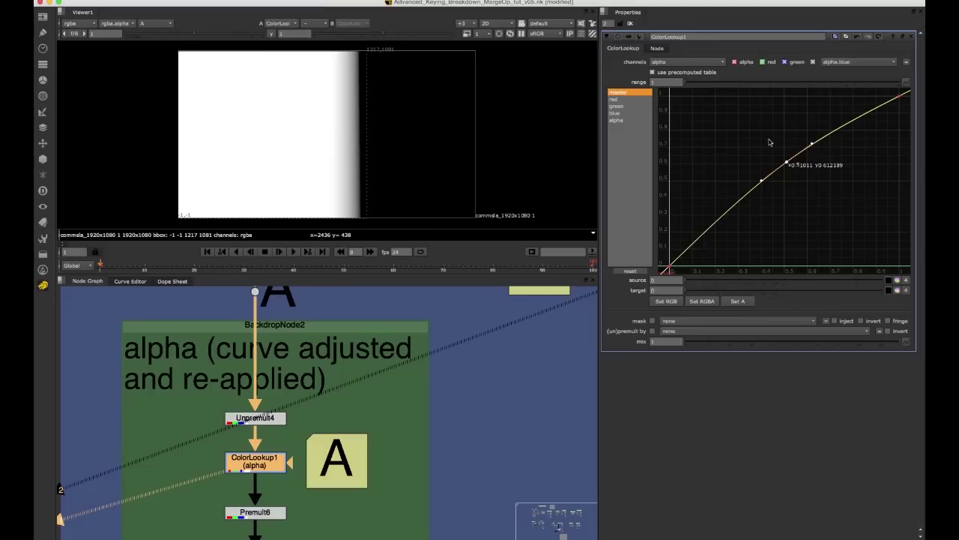
mouse_move(776, 148)
left_mouse_down()
mouse_move(795, 171)
mouse_move(739, 163)
left_mouse_up()
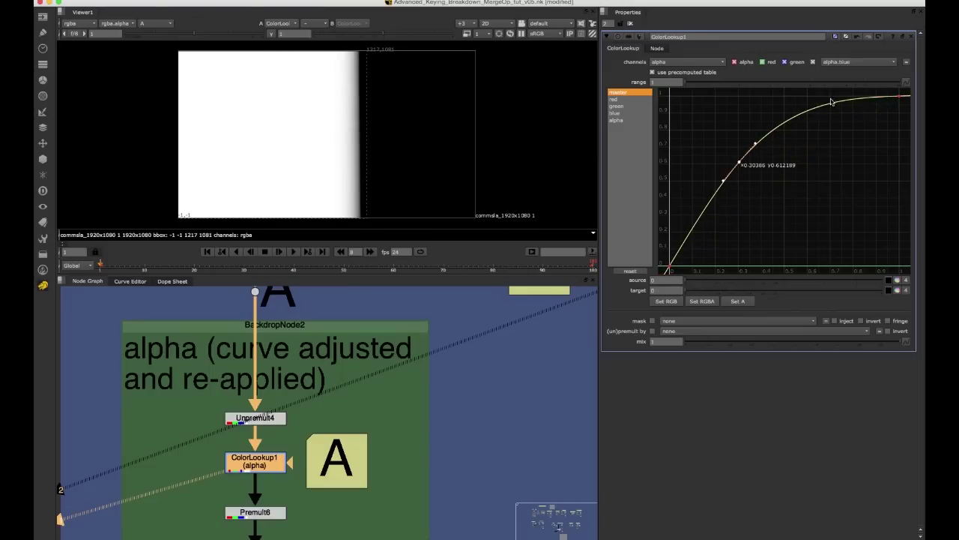
Add two more points to ColorLookup1's master curve at about x 0.77, y 0.75 and x 0.15, y 0.24
left_click_drag(833, 102, 846, 140, "ctrl+alt")
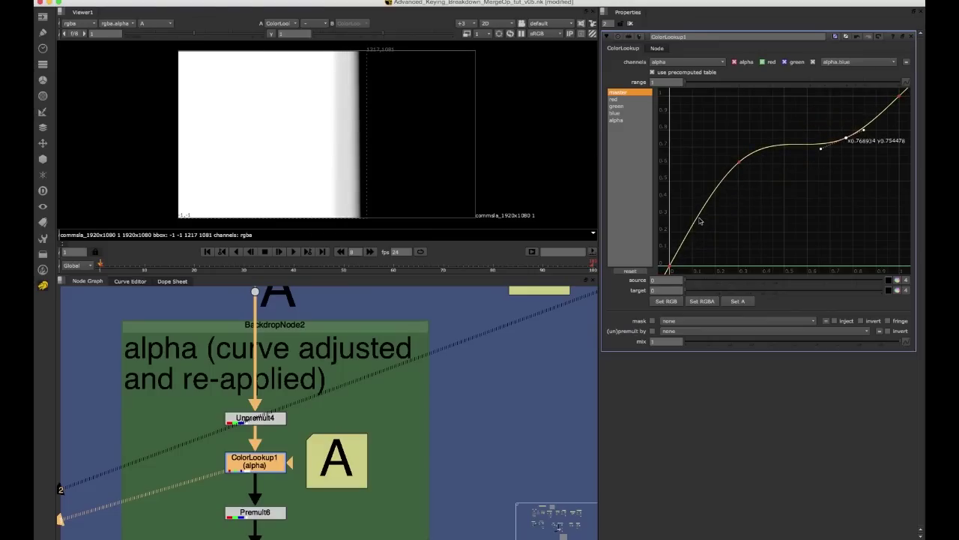
left_click_drag(699, 218, 702, 225, "ctrl+alt")
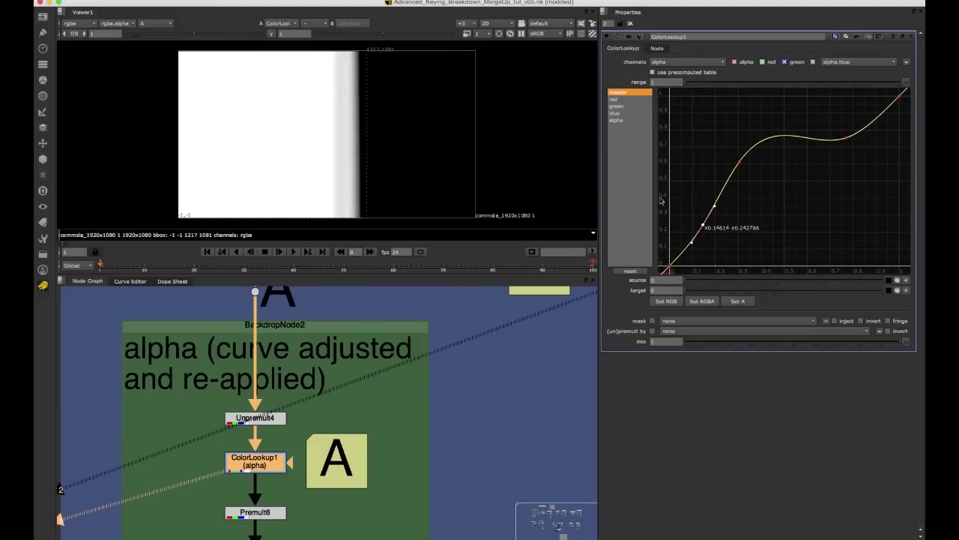
left_click_drag(862, 111, 686, 245)
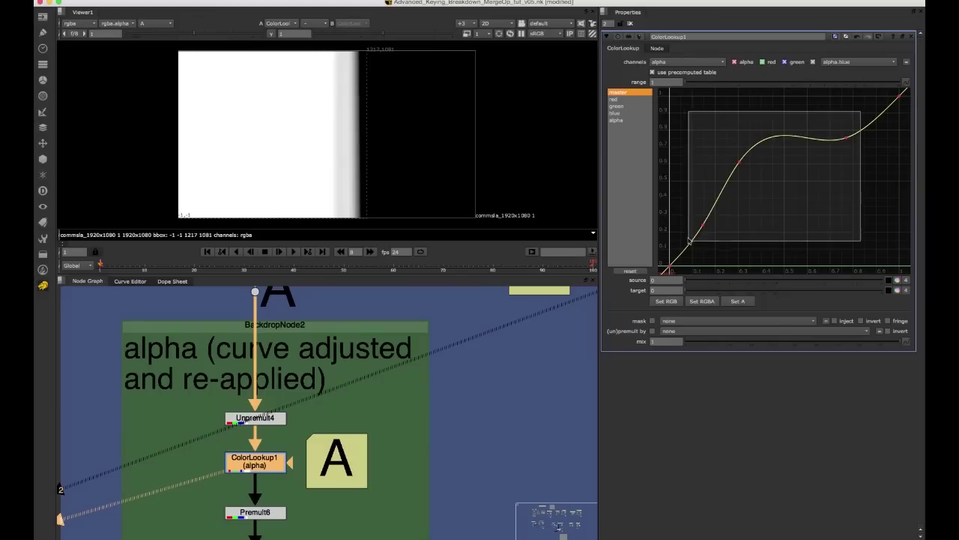
left_click(763, 114)
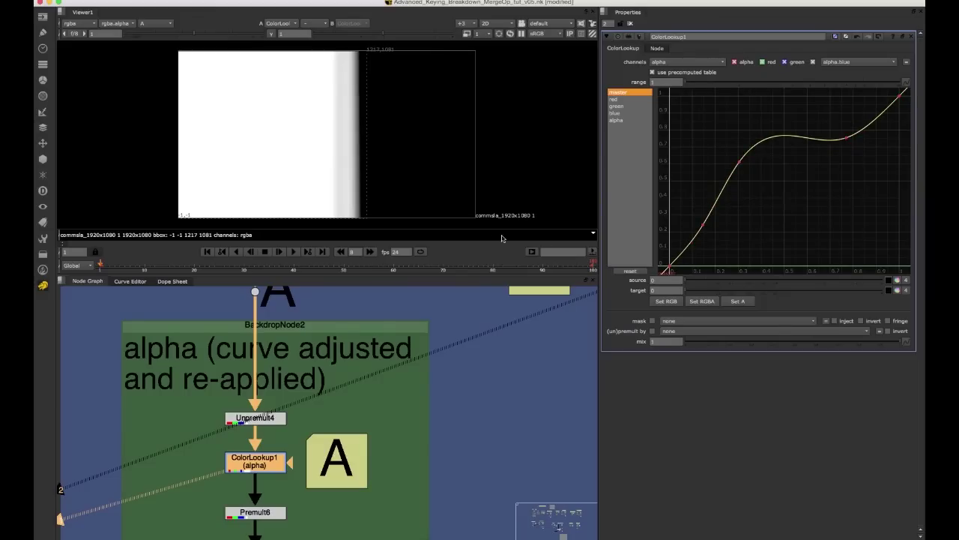
View the Premult6 output with the adjusted curve, first as alpha and then as RGB
middle_click_drag(269, 445, 270, 396)
left_click_drag(305, 386, 200, 441)
left_click_drag(315, 435, 344, 416)
left_click_drag(306, 445, 207, 477)
key("1")
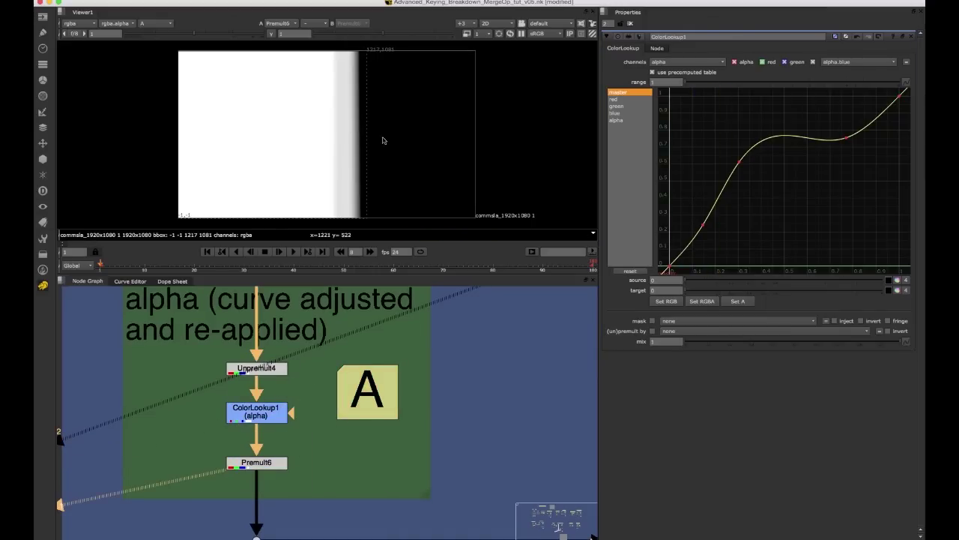
key("a")
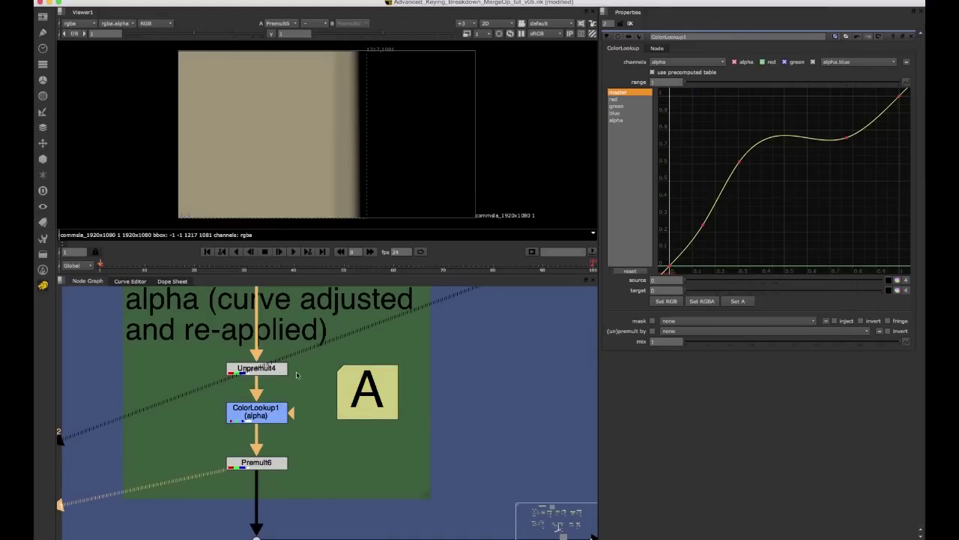
Compare the original A source dot with the curve-adjusted Premult6 result in the viewer
scroll(300, 404, "down", 3)
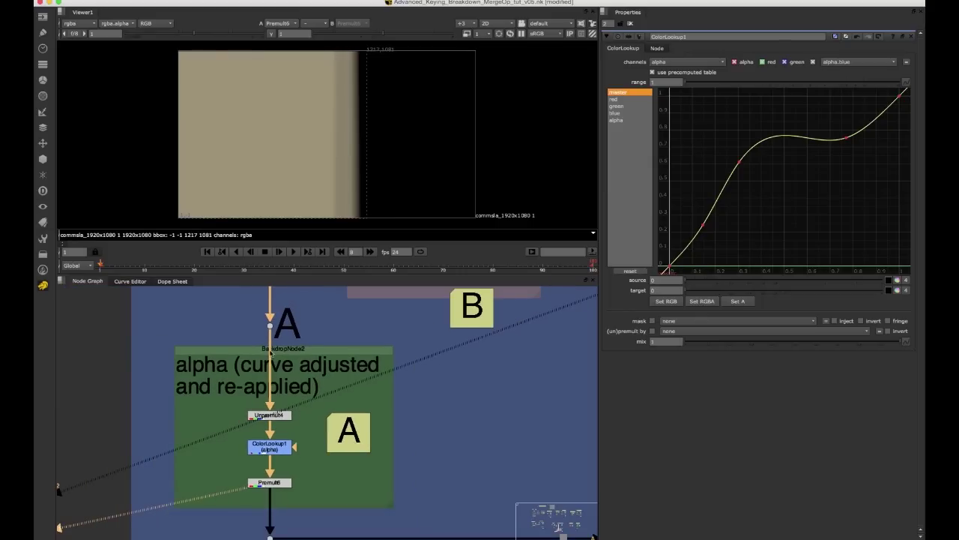
left_click_drag(289, 329, 244, 307)
key("1")
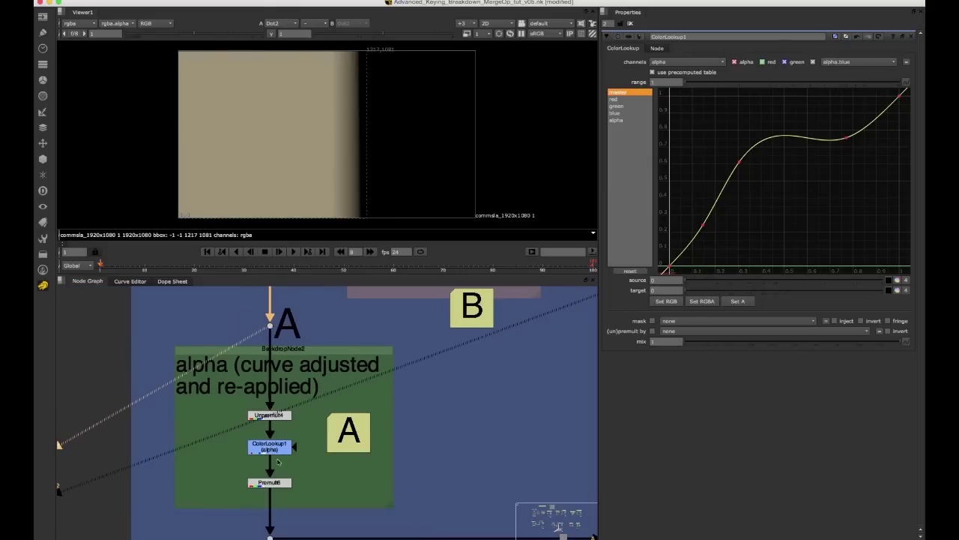
key("2")
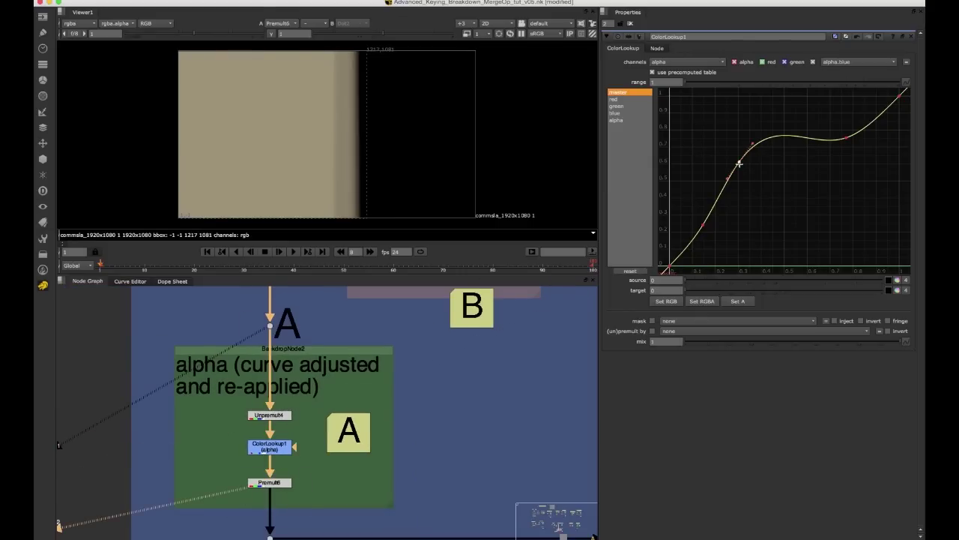
Adjust two points on ColorLookup1's master curve to about x 0.77, y 0.78 and x 0.30, y 0.47
mouse_move(739, 160)
left_mouse_down()
mouse_move(747, 194)
mouse_move(742, 150)
left_mouse_up()
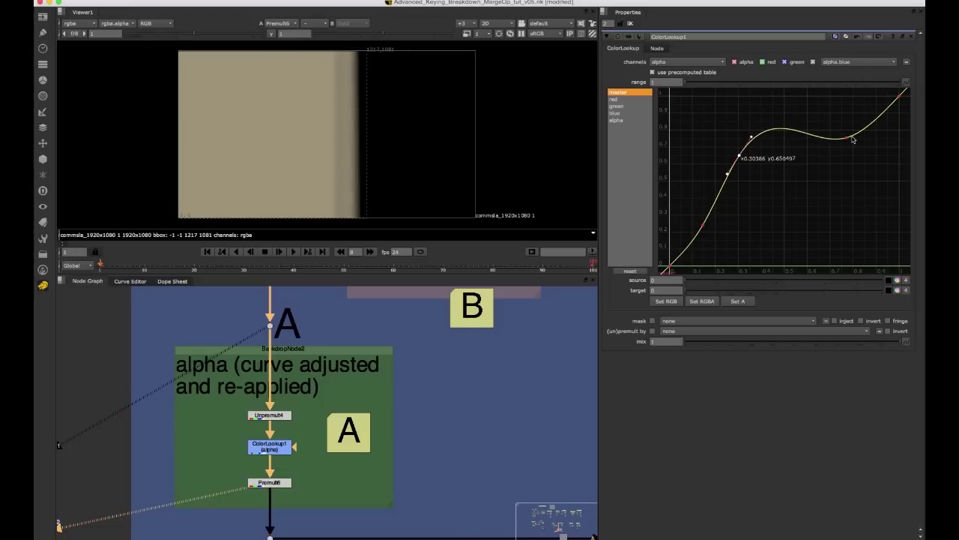
mouse_move(847, 138)
left_mouse_down()
mouse_move(853, 147)
mouse_move(846, 125)
mouse_move(847, 133)
left_mouse_up()
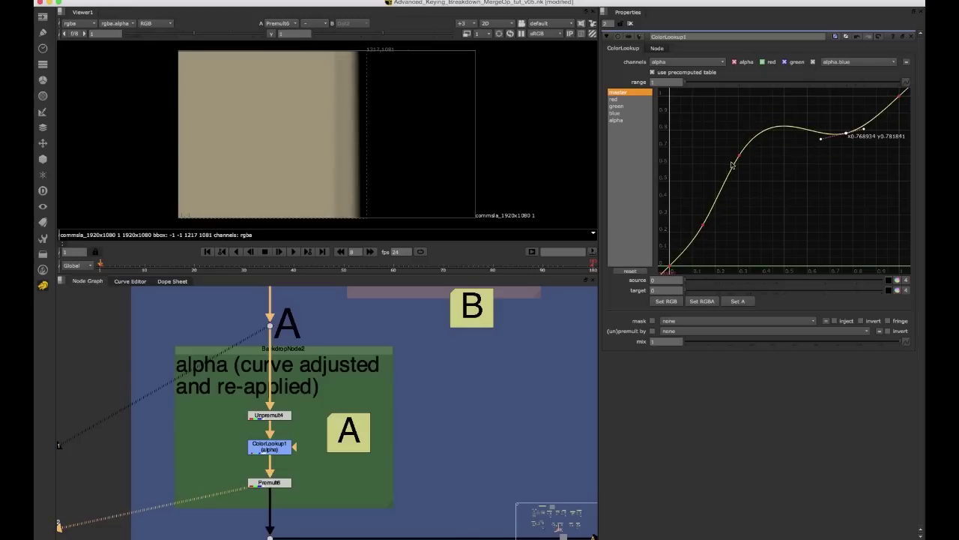
left_click_drag(739, 156, 739, 187)
View the dot where the A input splits toward the inverted alpha branch
scroll(366, 359, "down", 2)
scroll(368, 376, "down", 2)
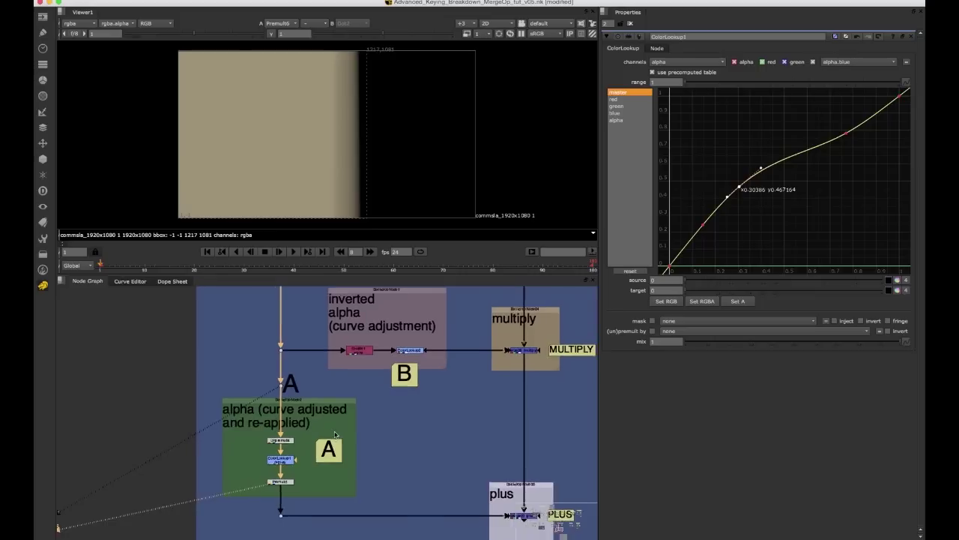
scroll(300, 425, "down", 1)
left_click_drag(294, 341, 265, 372)
key("1")
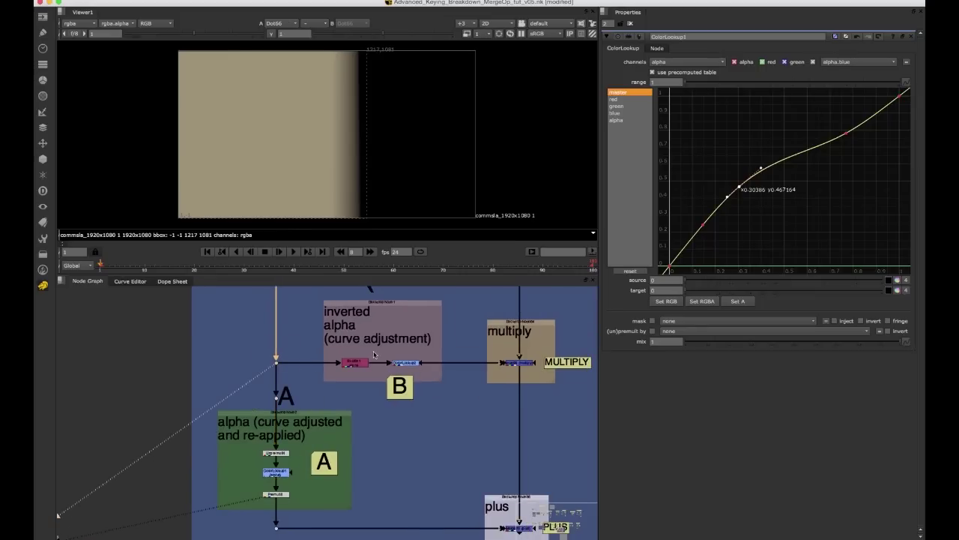
View the alpha produced by the Shuffle1 node in the inverted alpha group
left_click_drag(383, 347, 336, 378)
middle_click_drag(355, 350, 290, 405)
scroll(292, 381, "up", 2)
scroll(291, 405, "down", 1)
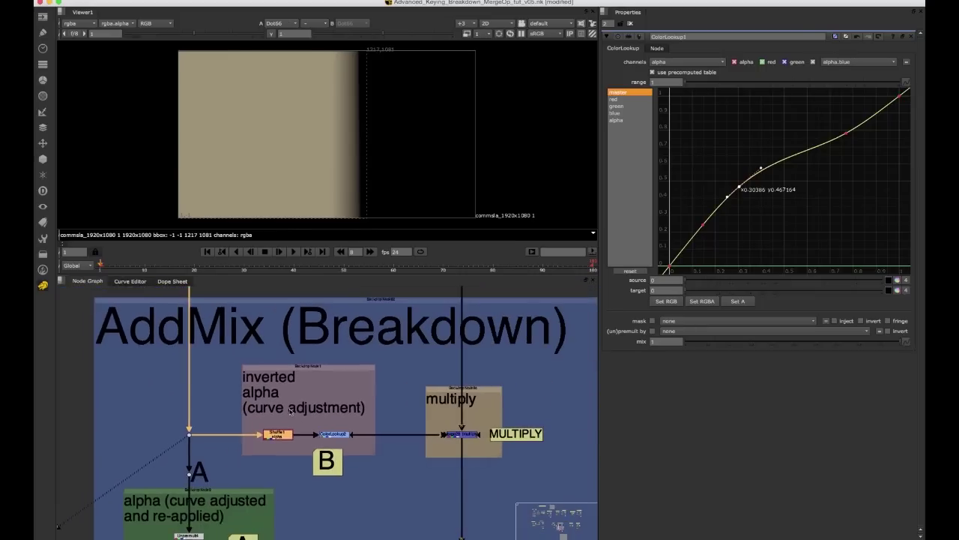
left_click_drag(302, 409, 254, 446)
left_click_drag(337, 387, 254, 444)
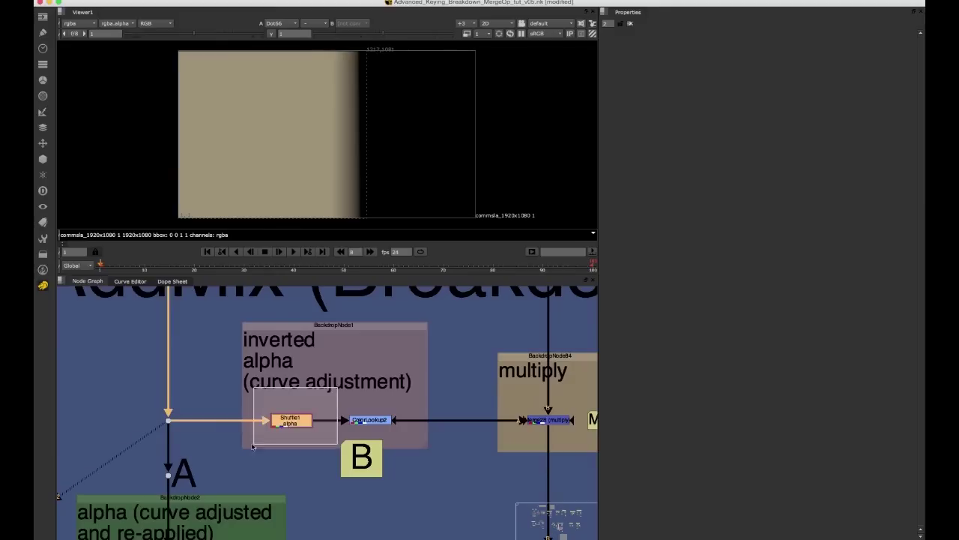
key("1")
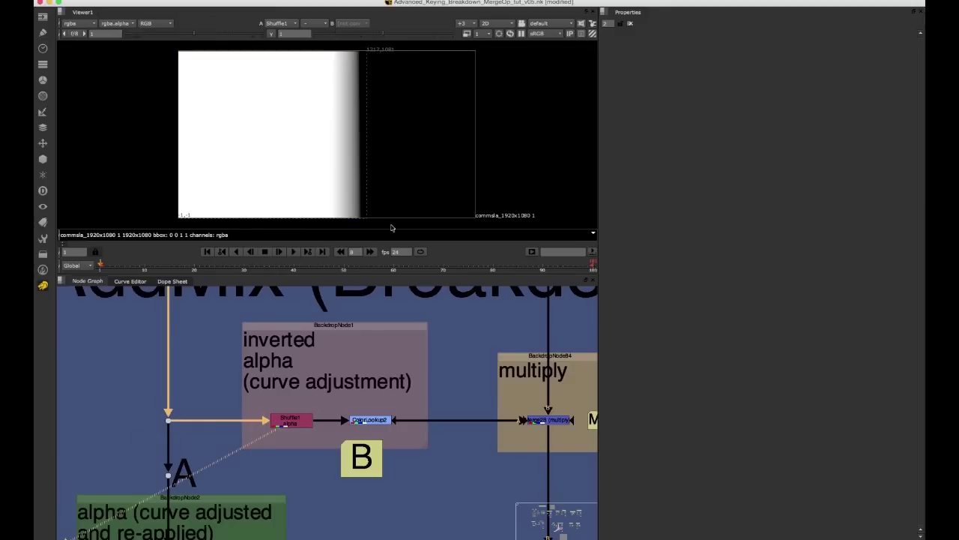
View the ColorLookup2 output and open its properties with the master curve selected
scroll(345, 381, "up", 3)
left_click(324, 417)
key("1")
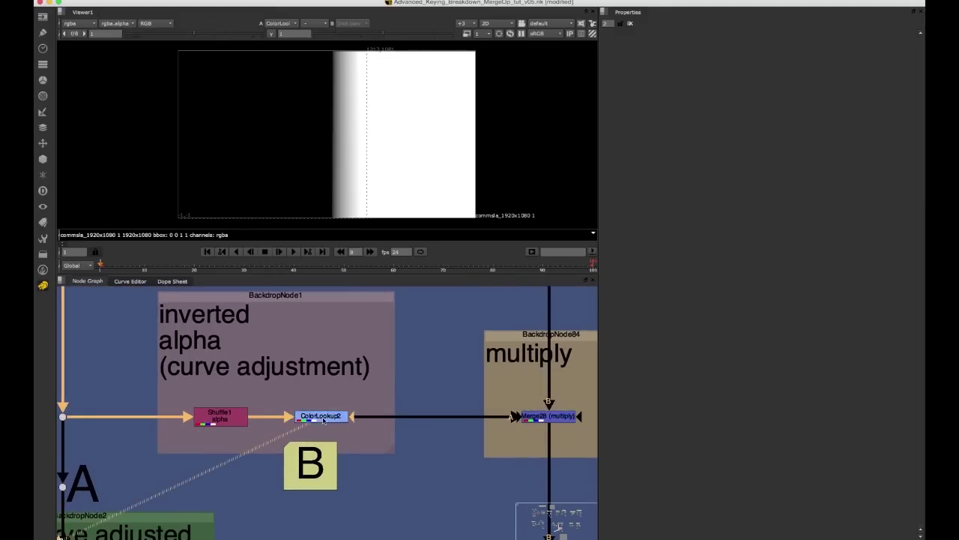
double_click(324, 418)
left_click(633, 93)
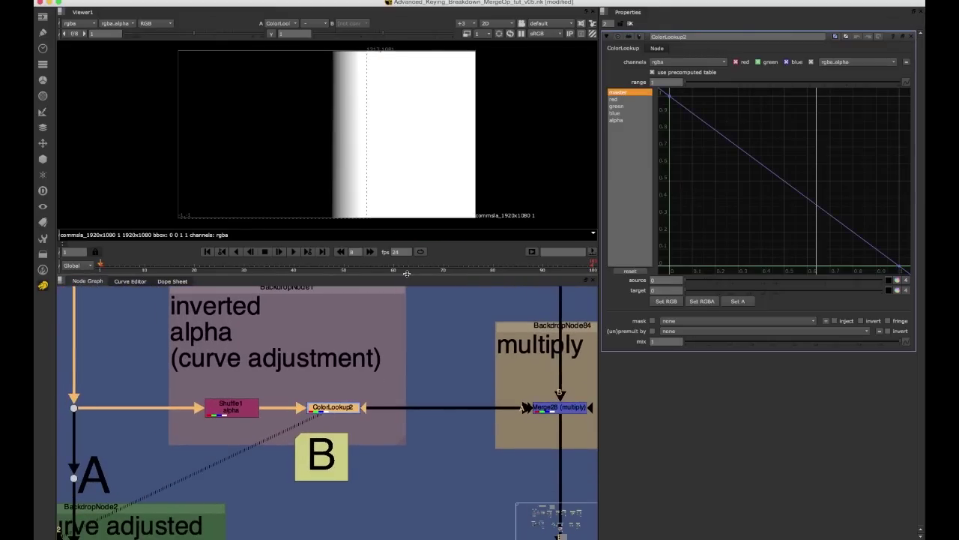
Add a ColorLookup node below the inverted alpha group, connect its input to Shuffle1, and view its output
scroll(379, 358, "down", 3)
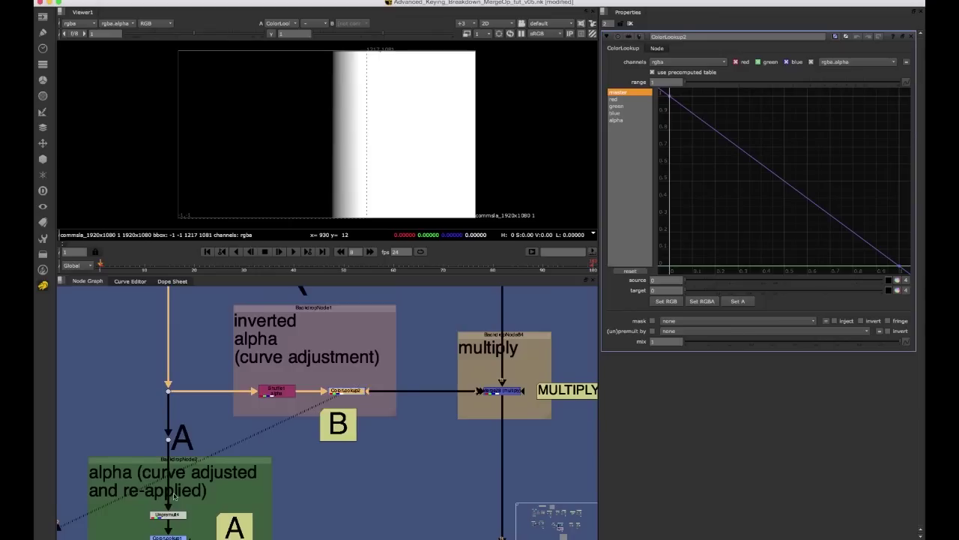
middle_click_drag(173, 495, 172, 461)
middle_click_drag(401, 353, 393, 384)
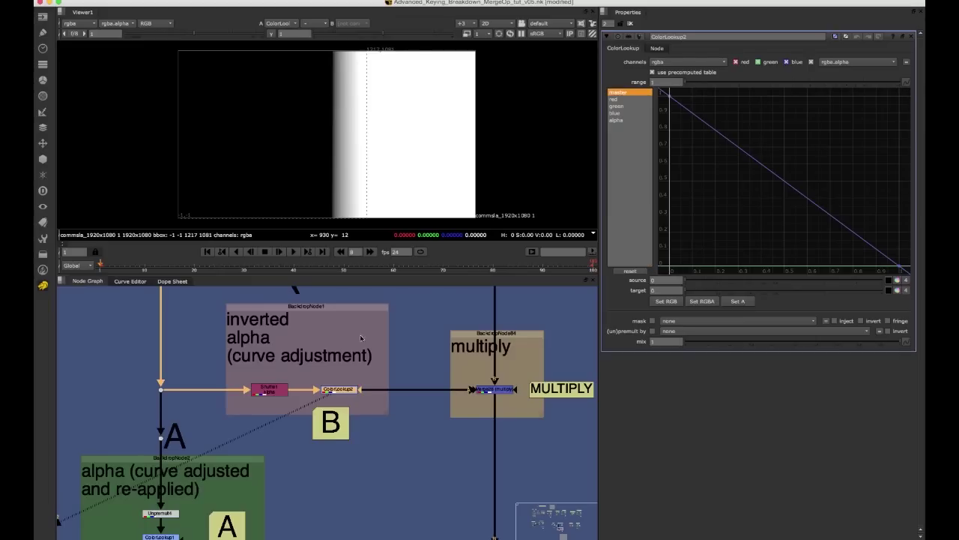
key("Tab")
type("colo")
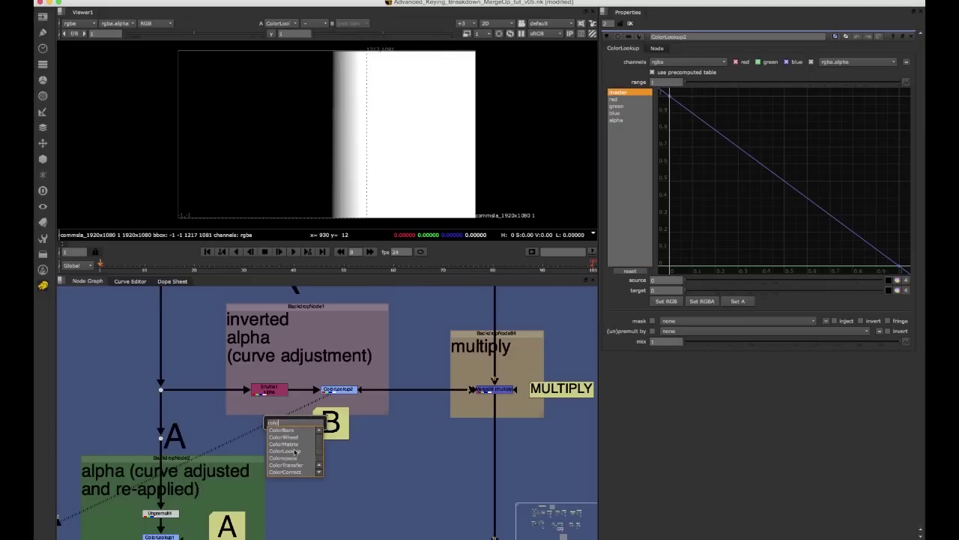
left_click(294, 452)
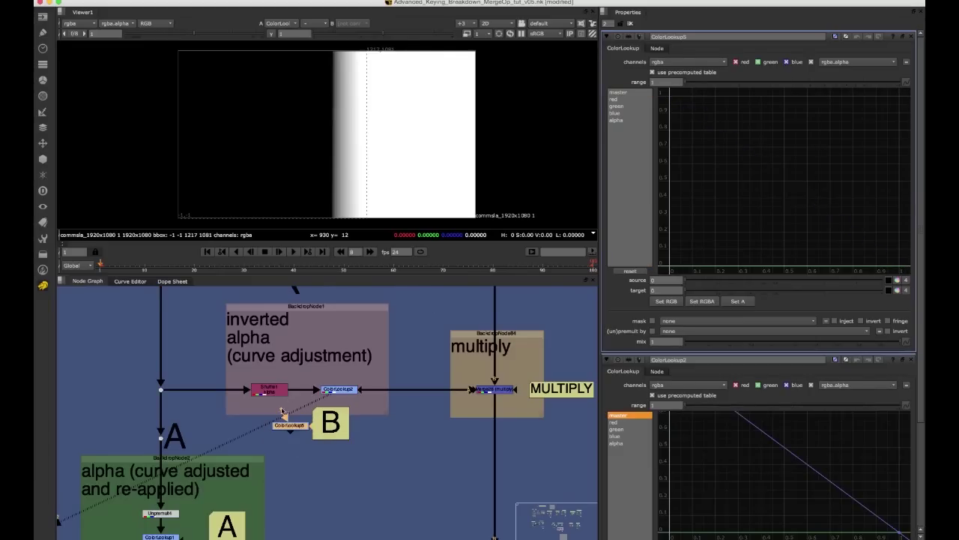
left_click_drag(281, 409, 271, 391)
key("1")
left_click(298, 428)
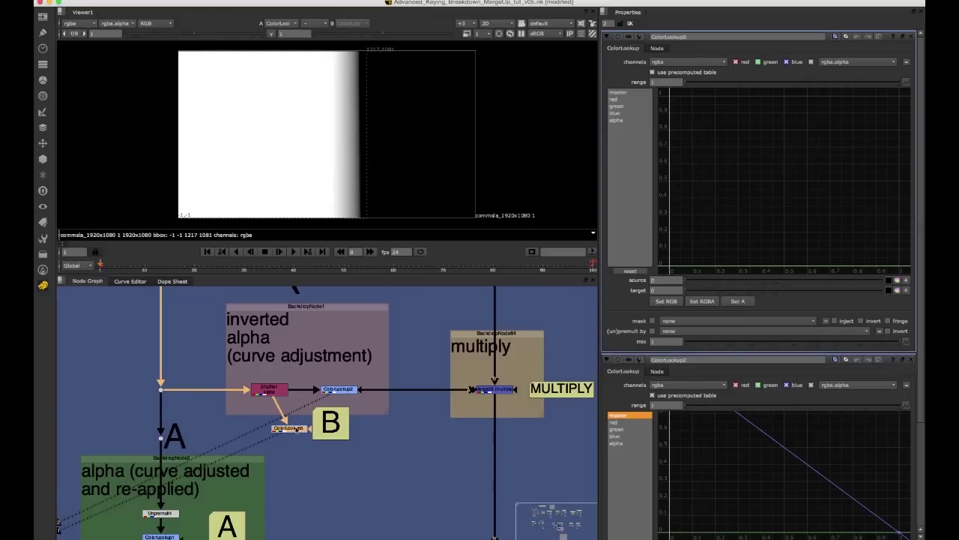
Invert the new ColorLookup's master curve by setting its start point to y 1 and end point to y 0, and delete the node
left_click(627, 92)
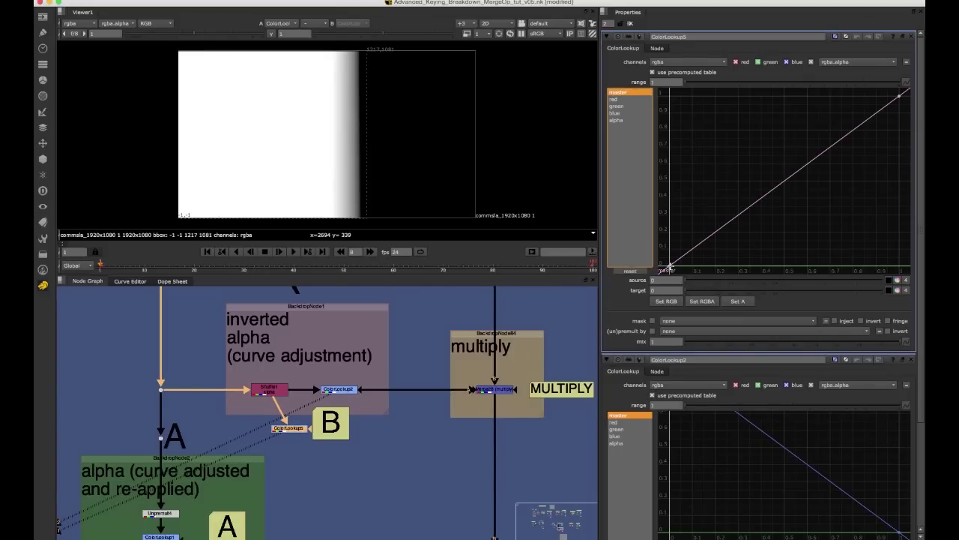
left_click_drag(669, 266, 670, 93)
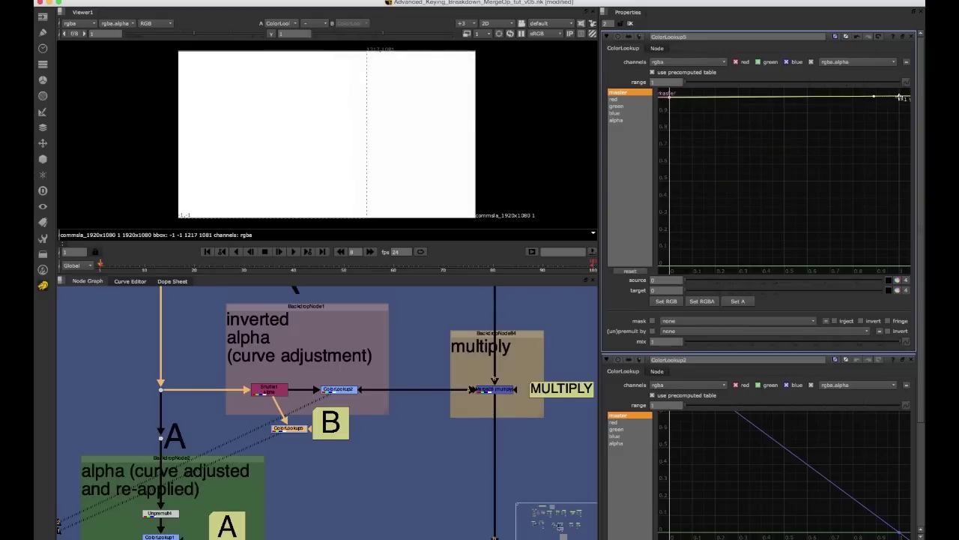
left_click_drag(900, 97, 900, 266)
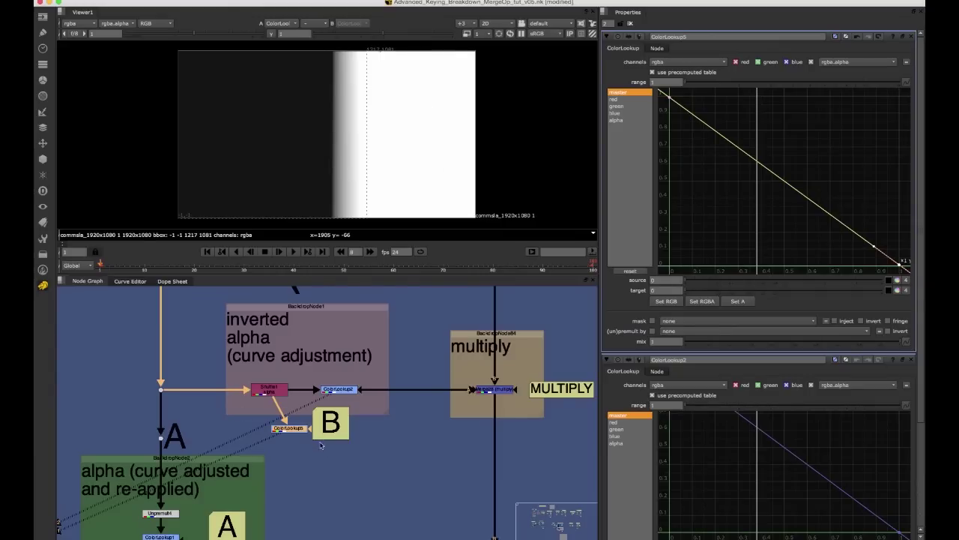
key("Delete")
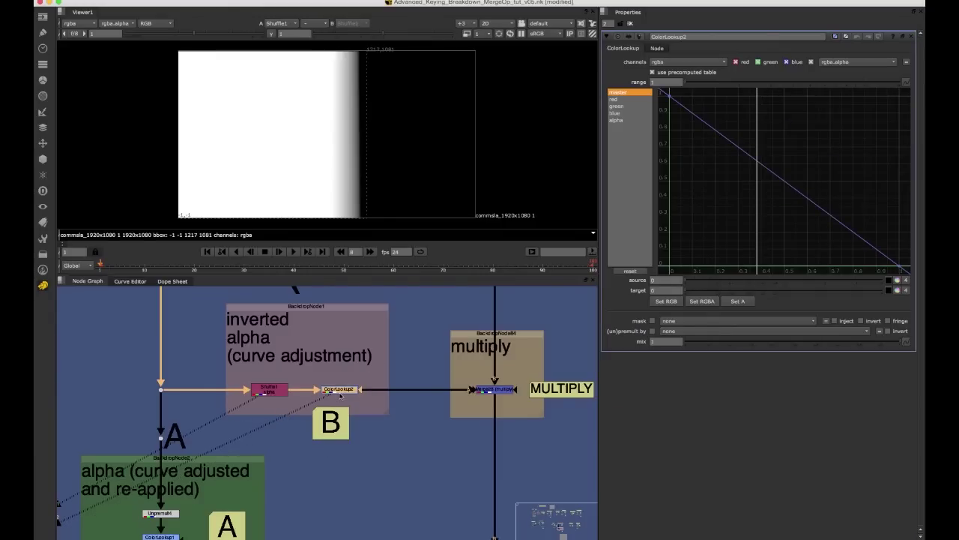
View ColorLookup2 and bend its master curve downward with a point at about x 0.38, y 0.39
left_click(344, 390)
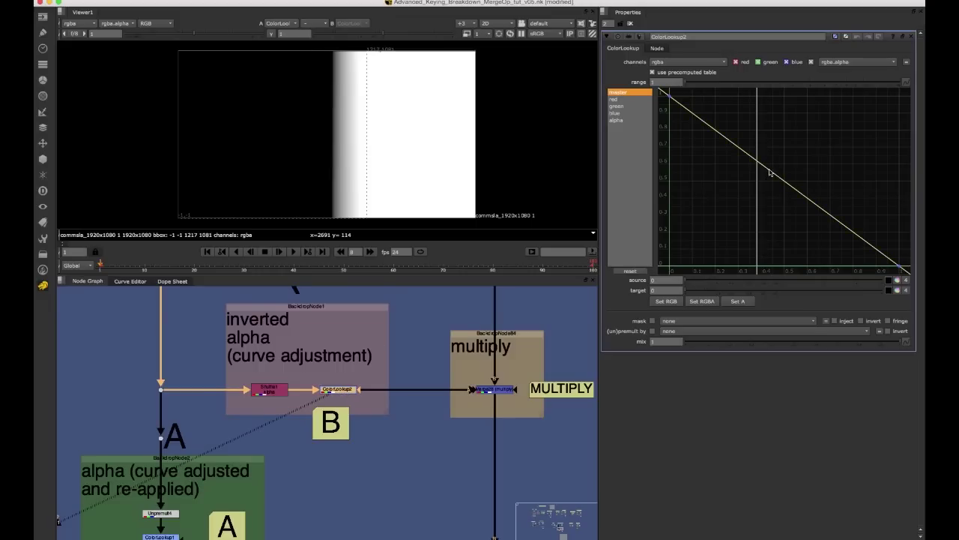
left_click_drag(770, 171, 757, 200, "ctrl+alt")
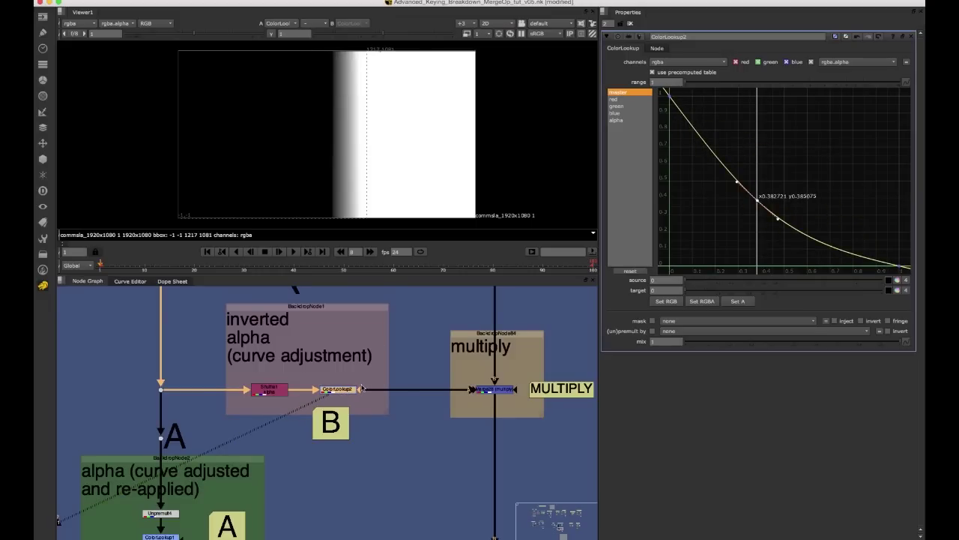
Create an unconnected AddMix node beside the AddMix (Breakdown) branches and view it with its curves open
scroll(363, 388, "down", 3)
middle_click_drag(411, 495, 351, 394)
middle_click_drag(179, 332, 334, 364)
scroll(334, 364, "down", 4)
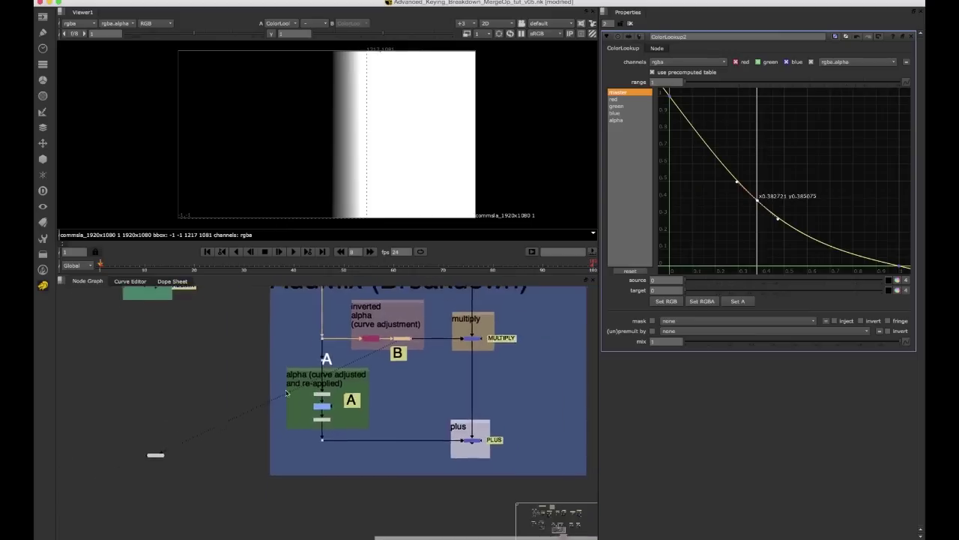
scroll(287, 392, "up", 3)
key("Tab")
type("addmi")
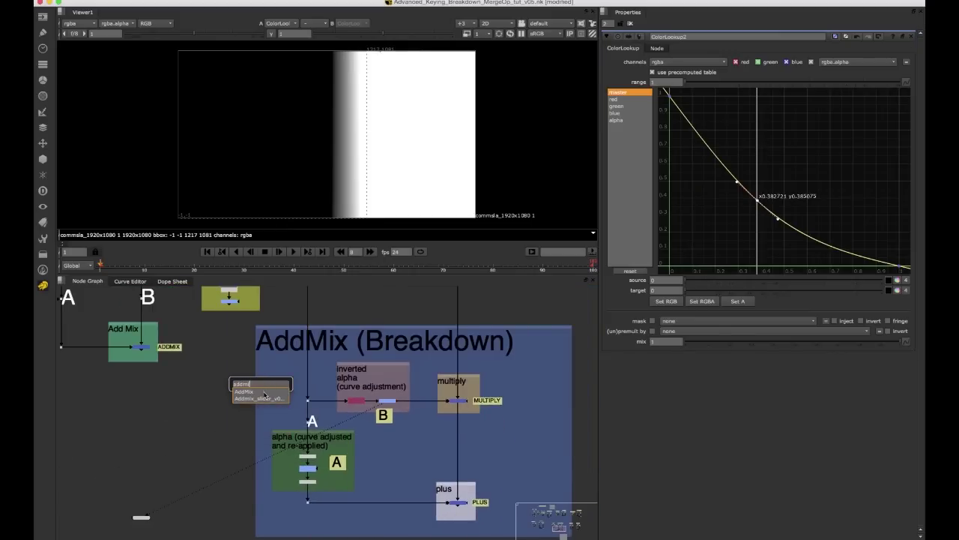
key("Return")
key("1")
scroll(262, 382, "up", 5)
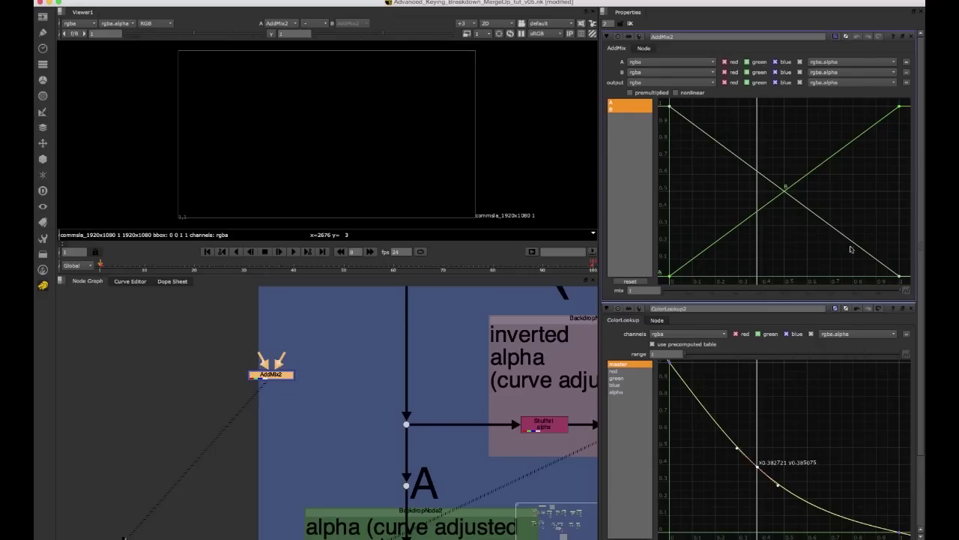
Bend the new AddMix node's A curve upward and its B curve to about x 0.52, y 0.39, and delete the node
middle_click_drag(797, 211, 763, 221, "alt")
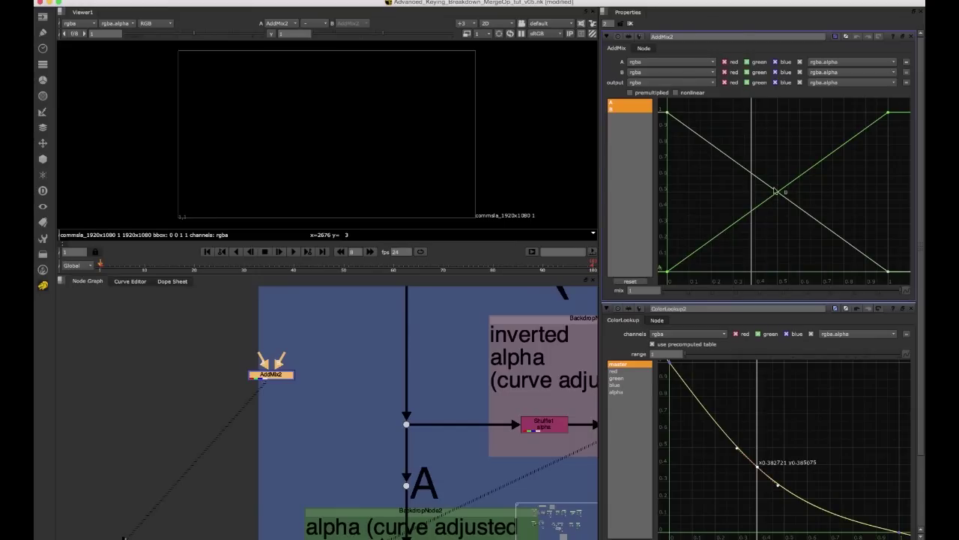
left_click_drag(743, 217, 789, 210, "alt+super")
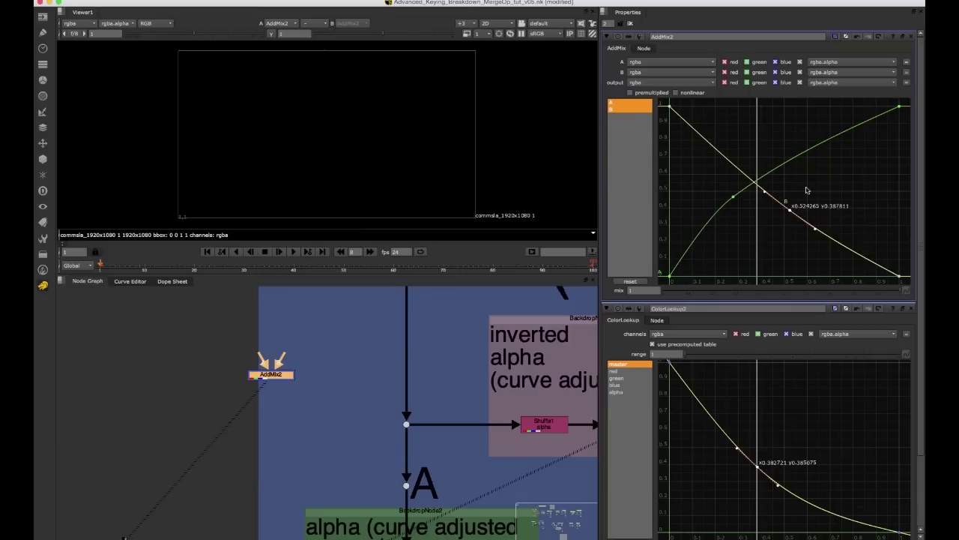
left_click(806, 187)
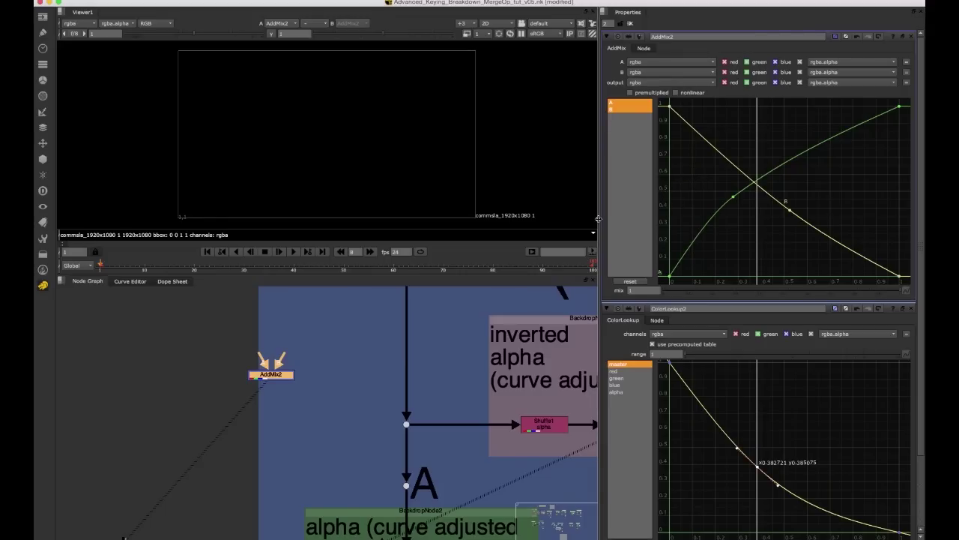
left_click_drag(349, 343, 261, 391)
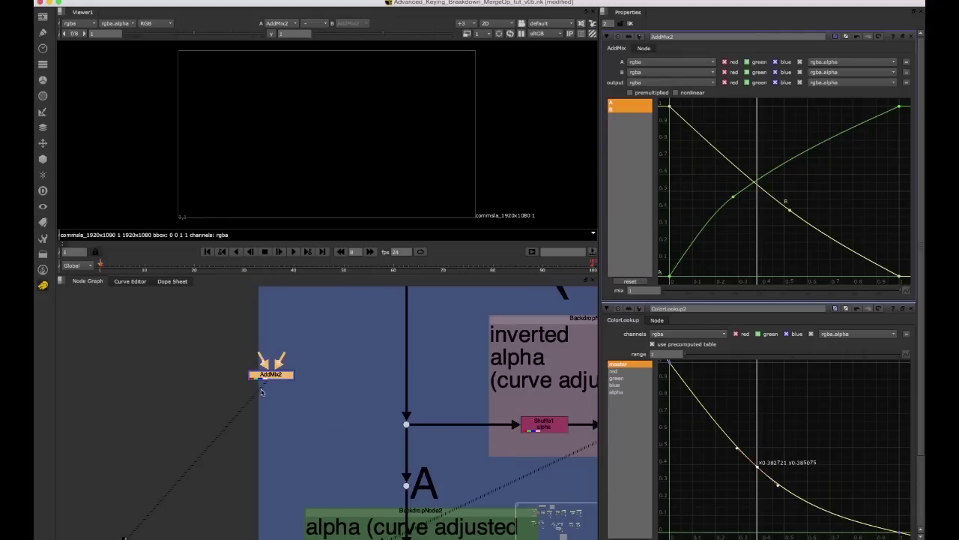
key("Delete")
Highlight the ColorLookup nodes in the inverted alpha group and the curve-adjusted alpha group together
scroll(451, 332, "down", 4)
middle_click_drag(553, 360, 435, 340)
scroll(450, 386, "up", 4)
left_click(271, 376)
scroll(412, 350, "down", 2)
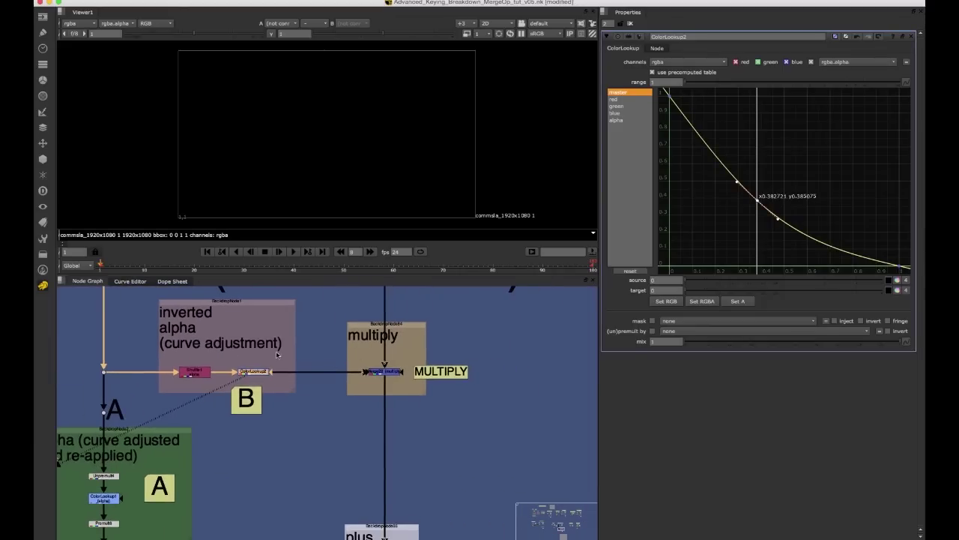
middle_click_drag(246, 374, 326, 334)
left_click_drag(145, 440, 223, 481)
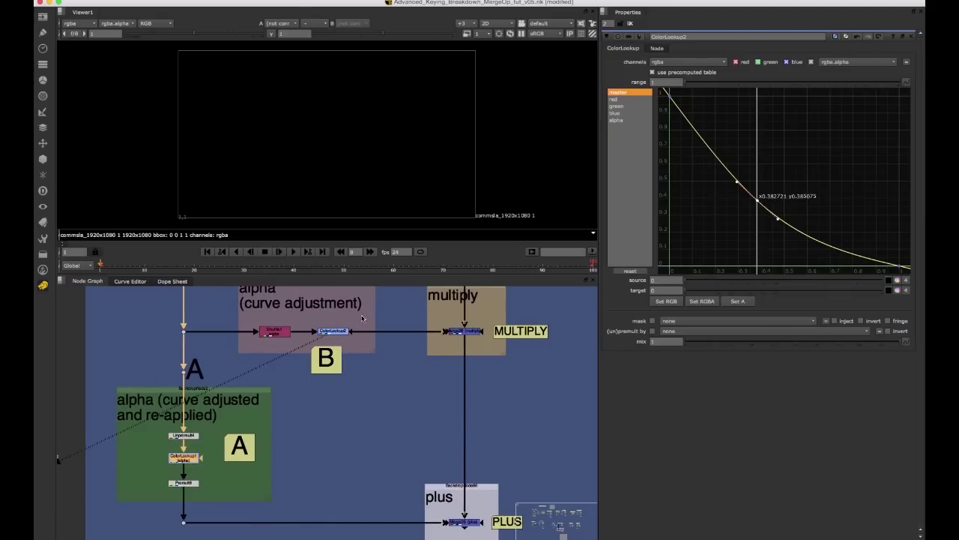
left_click_drag(369, 313, 307, 349)
left_click_drag(148, 447, 217, 473, "shift")
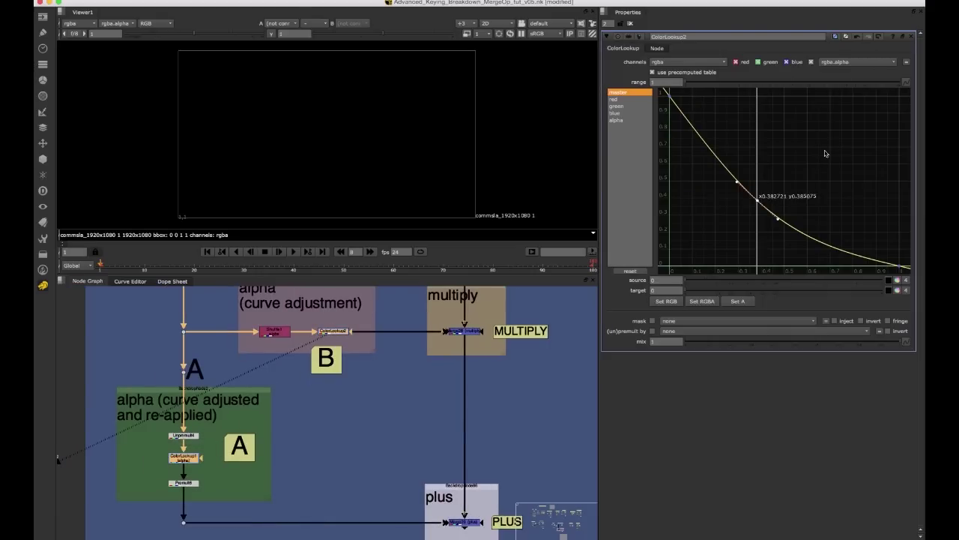
Compare the multiply merge's output with the curve-adjusted A branch at the dot leading to the plus merge
mouse_move(492, 311)
middle_mouse_down()
mouse_move(481, 312)
mouse_move(490, 302)
middle_mouse_up()
left_click_drag(490, 302, 414, 354)
key("1")
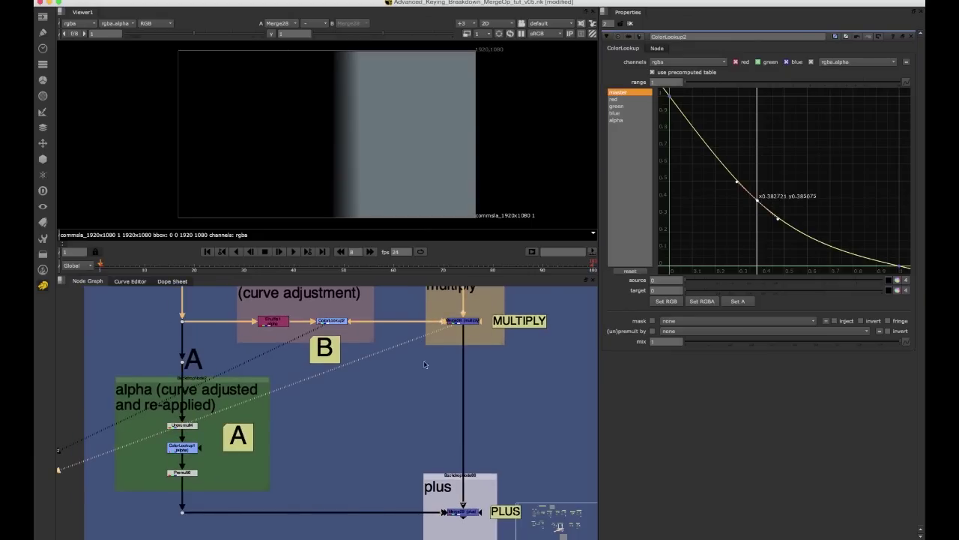
left_click_drag(213, 492, 164, 527)
key("1")
left_click_drag(425, 365, 481, 324)
key("2")
key("1")
key("2")
key("1")
View the output of the plus merge that combines the multiplied background with the adjusted A branch
middle_click_drag(456, 372, 390, 327)
left_click(396, 466)
key("1")
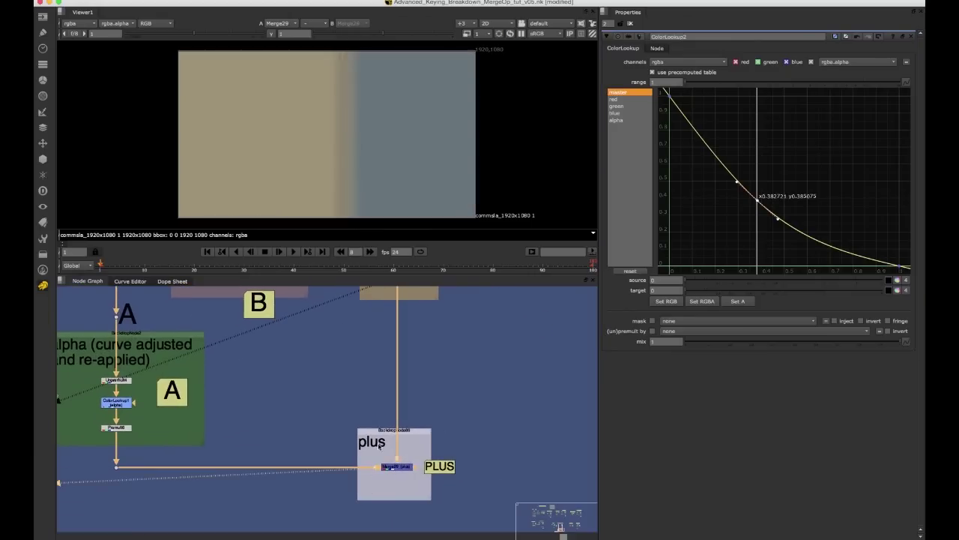
scroll(435, 386, "down", 3)
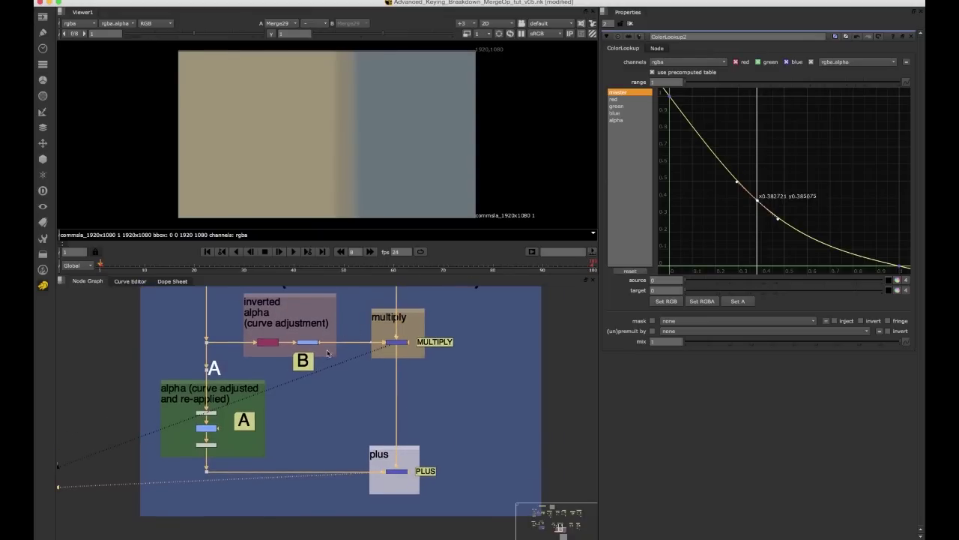
Select the middle point on ColorLookup2's master curve
left_click(309, 344)
mouse_move(794, 177)
left_mouse_down()
mouse_move(740, 217)
mouse_move(760, 152)
mouse_move(749, 223)
left_mouse_up()
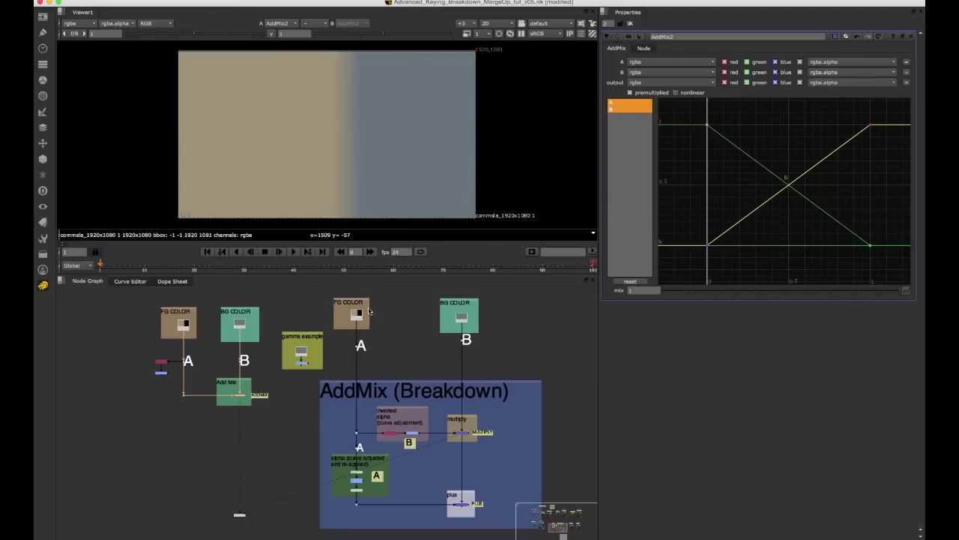
Bend the A curve of AddMix2 downward with a point at about x 0.54, y 0.24, and delete that point
scroll(231, 408, "up", 5)
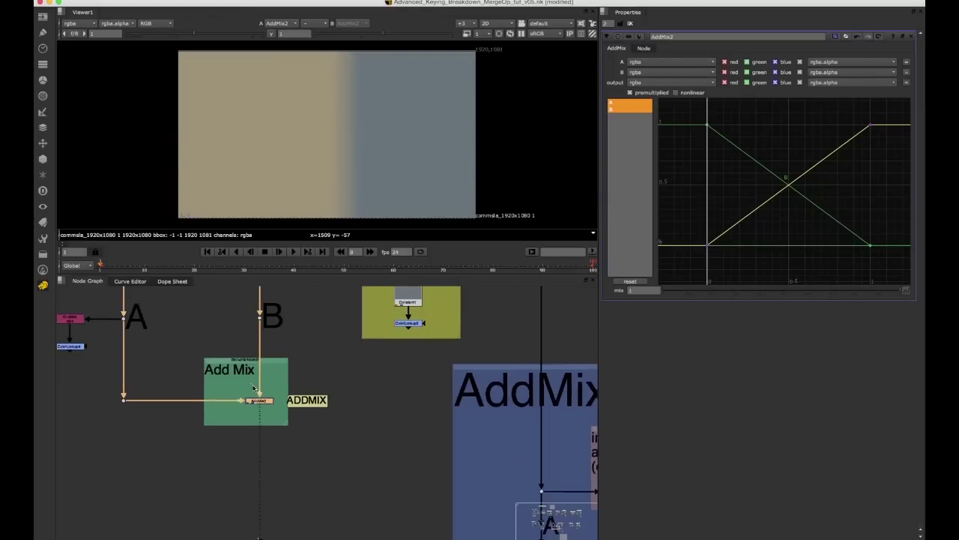
left_click(288, 411)
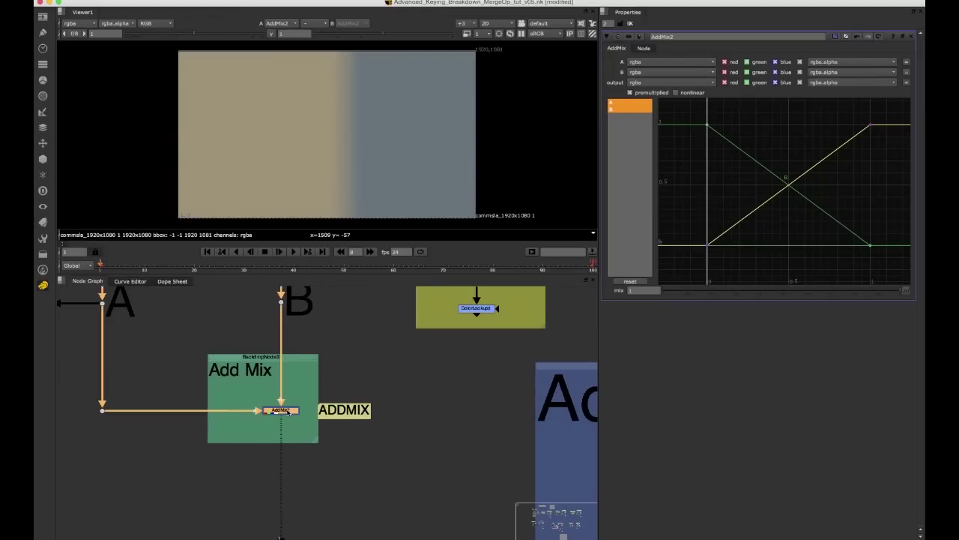
key("f")
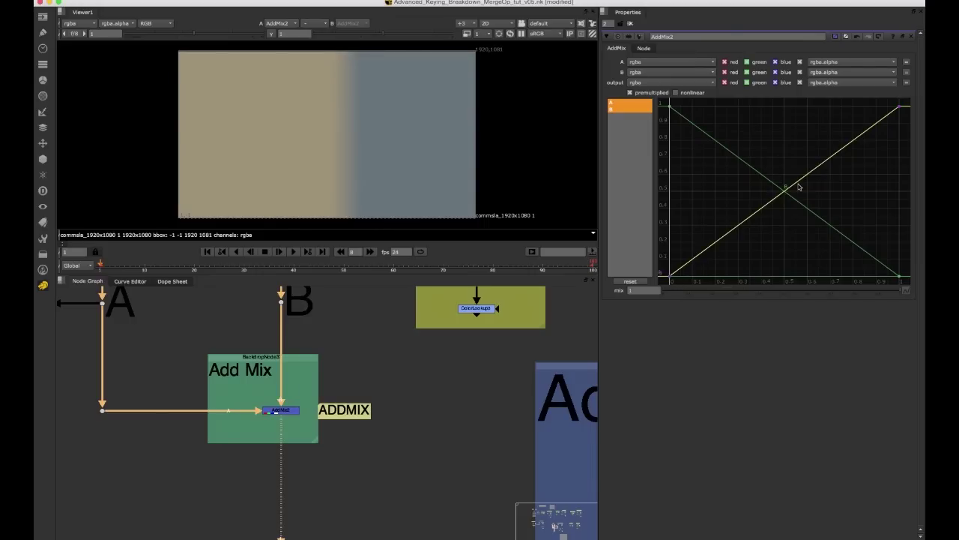
left_click_drag(798, 186, 793, 235)
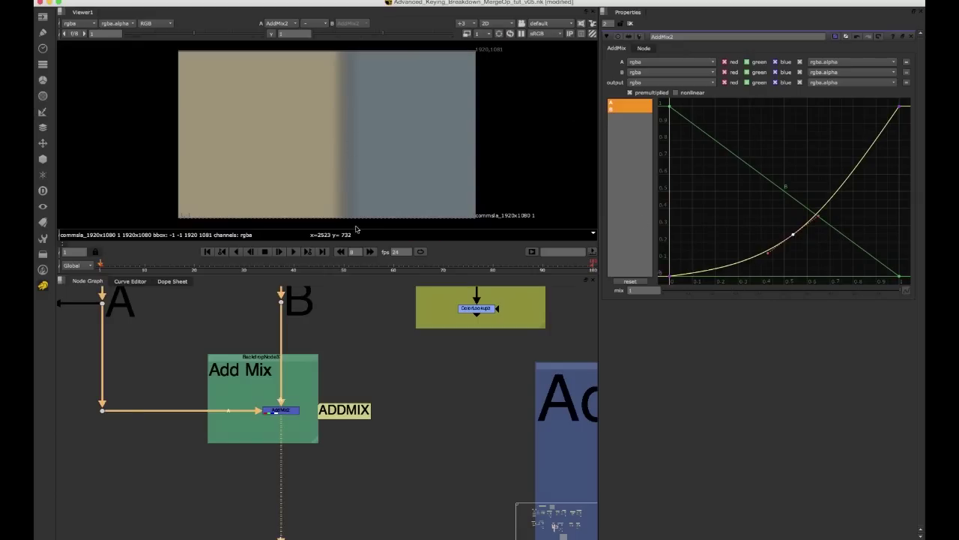
mouse_move(797, 238)
left_mouse_down()
mouse_move(783, 147)
mouse_move(795, 195)
mouse_move(780, 209)
left_mouse_up()
key("Delete")
Bend AddMix2's B curve downward with a point at about x 0.48, y 0.34, and delete the points added to both curves
left_click(779, 189)
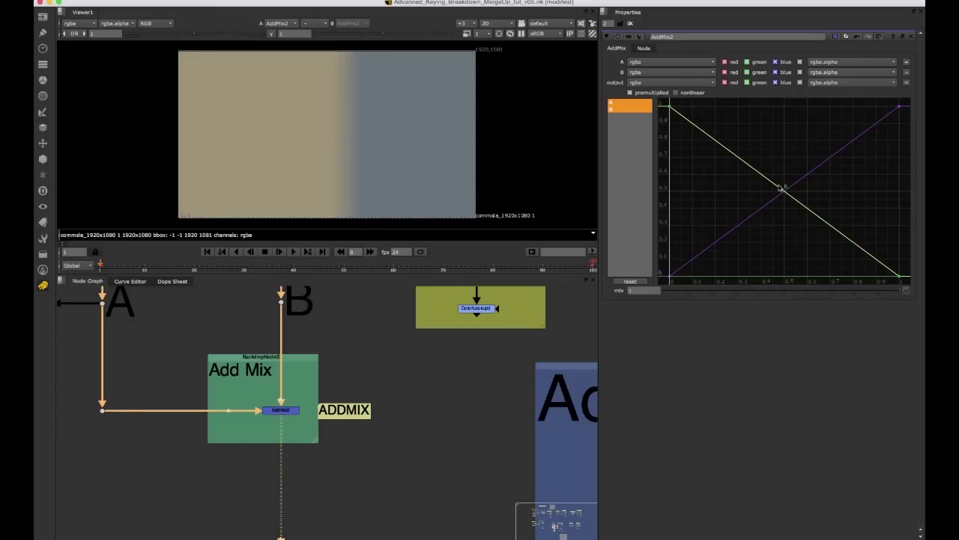
left_click_drag(780, 189, 780, 217)
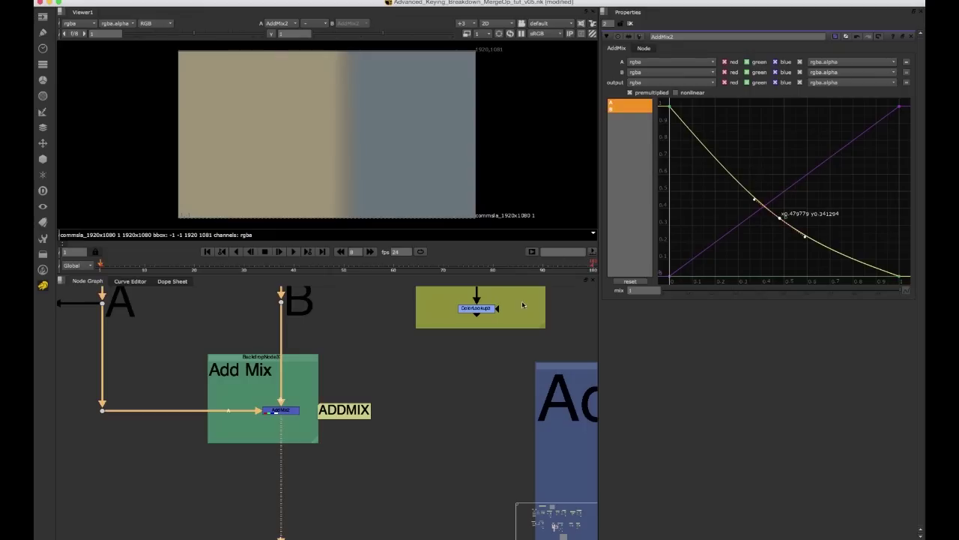
left_click_drag(789, 186, 789, 166)
left_click_drag(781, 217, 748, 168)
left_click_drag(822, 125, 737, 191)
key("Delete")
Shape AddMix2's A curve into a soft S by flattening the tangents at its start and end points
left_click(693, 259)
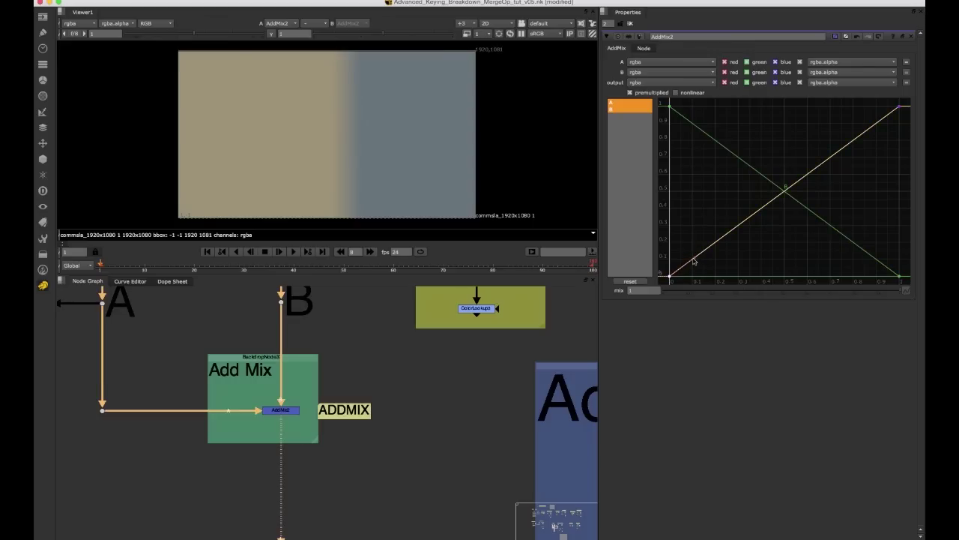
left_click_drag(691, 230, 667, 276)
left_click_drag(848, 127, 914, 93)
left_click_drag(875, 125, 866, 113)
mouse_move(708, 256)
left_mouse_down()
mouse_move(660, 279)
mouse_move(693, 260)
mouse_move(698, 271)
left_mouse_up()
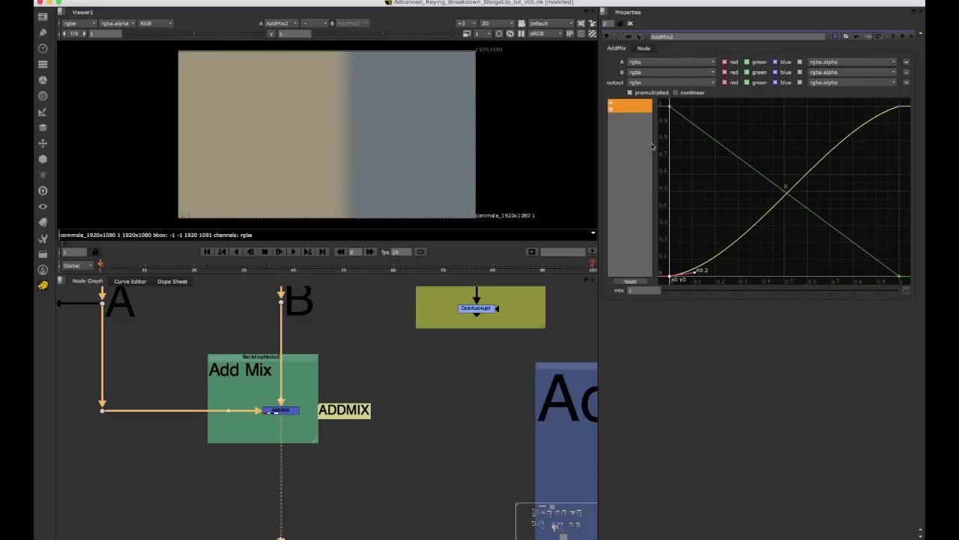
Shape AddMix2's B curve into a matching inverted S by flattening the tangents at both end points
left_click(670, 108)
left_click_drag(701, 121, 706, 115)
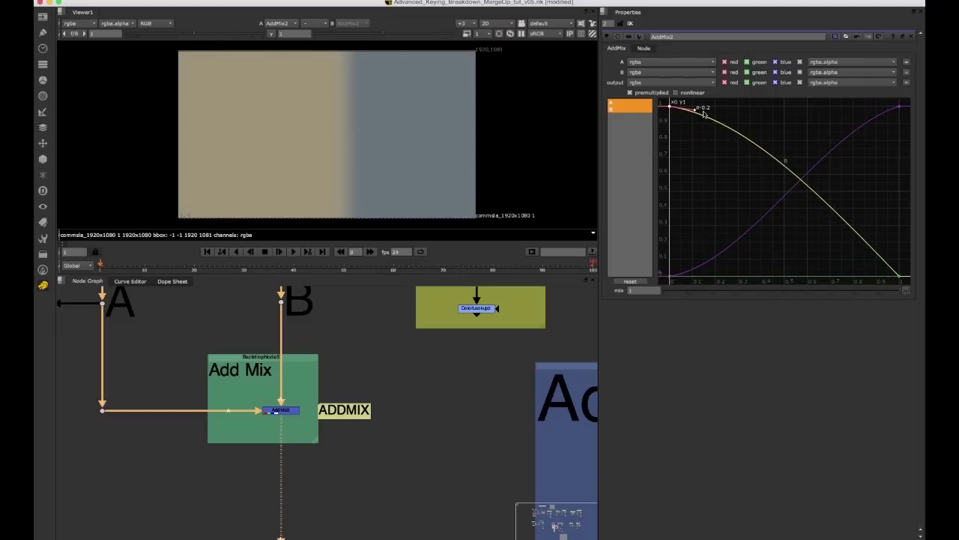
left_click(900, 275)
left_click_drag(881, 256, 871, 265)
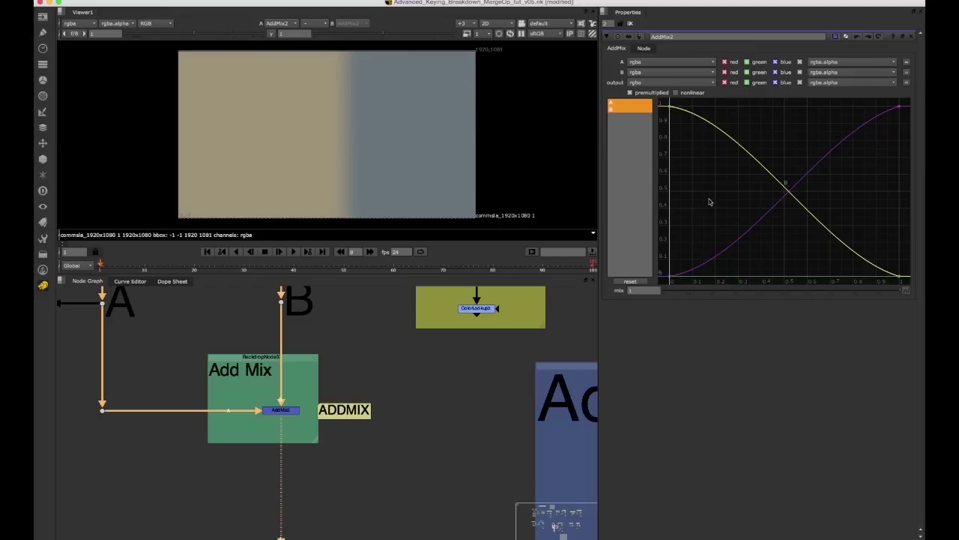
Straighten AddMix2's A and B curves by giving the end points of both curves linear tangents
key("ctrl+a")
key("l")
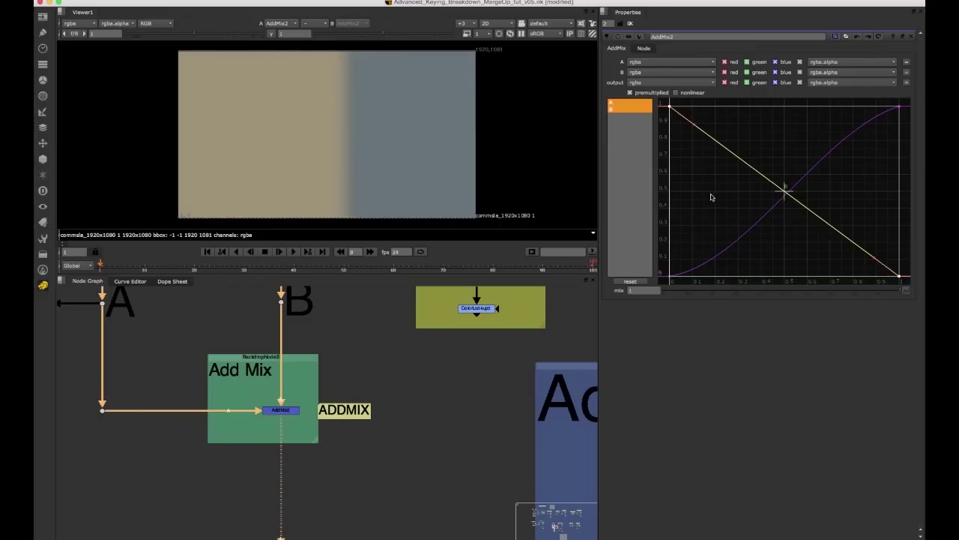
left_click(675, 252)
left_click_drag(685, 256, 657, 279)
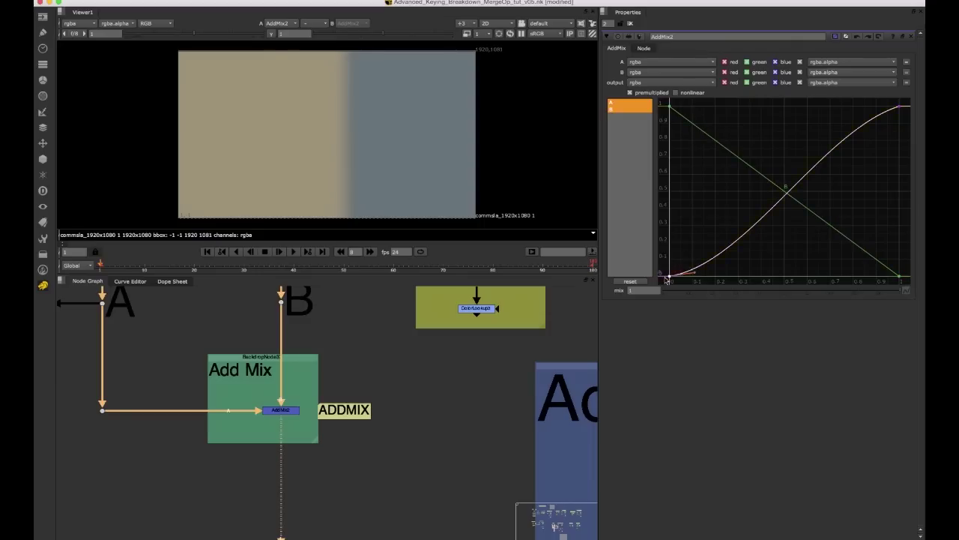
key("l")
left_click_drag(824, 162, 891, 100)
key("l")
left_click(859, 127)
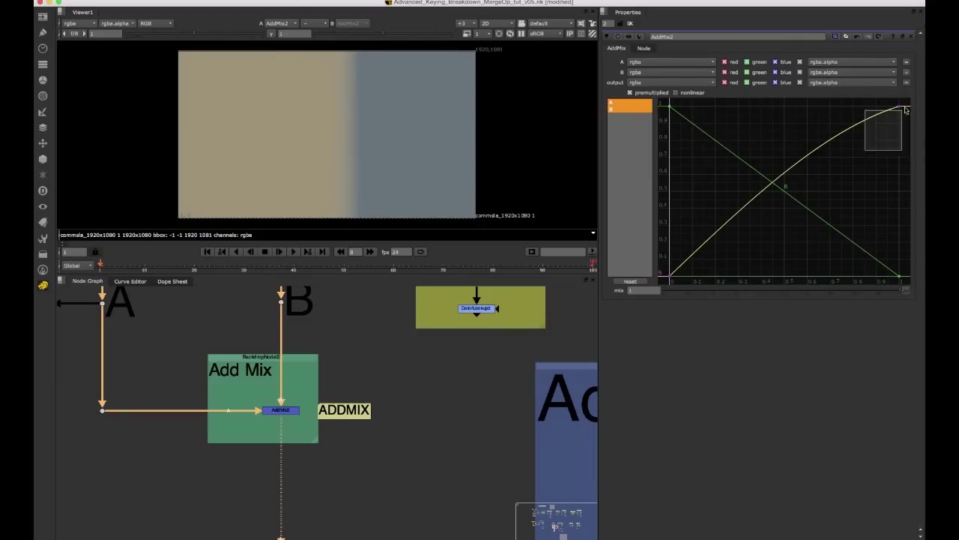
Bow both AddMix2 curves upward by flattening the tangents at B's start point and A's end point
left_click_drag(714, 160, 659, 93)
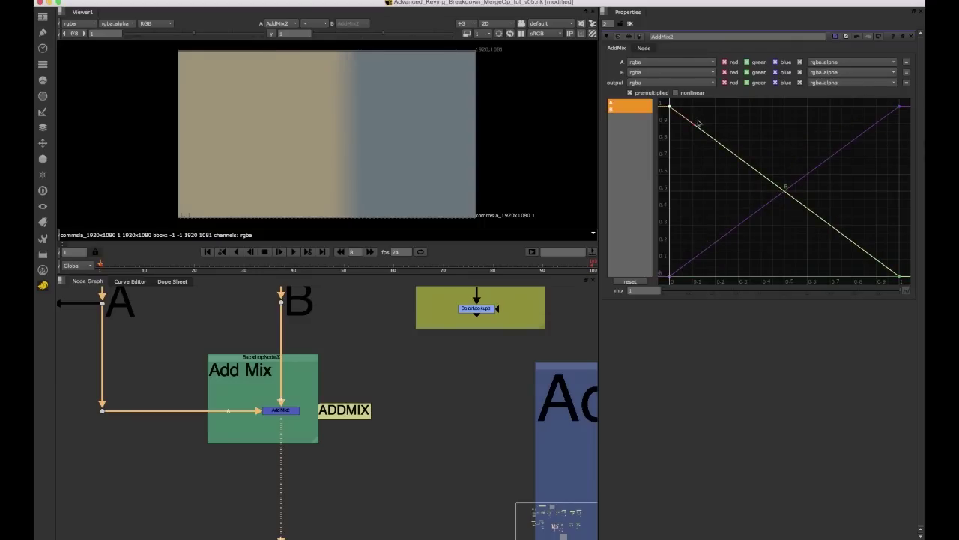
key("h")
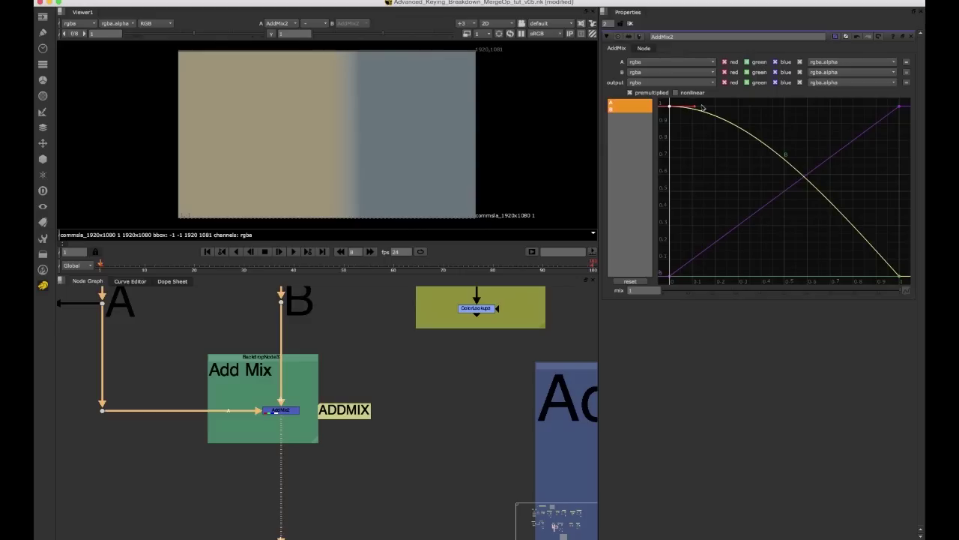
left_click_drag(844, 134, 911, 98)
key("h")
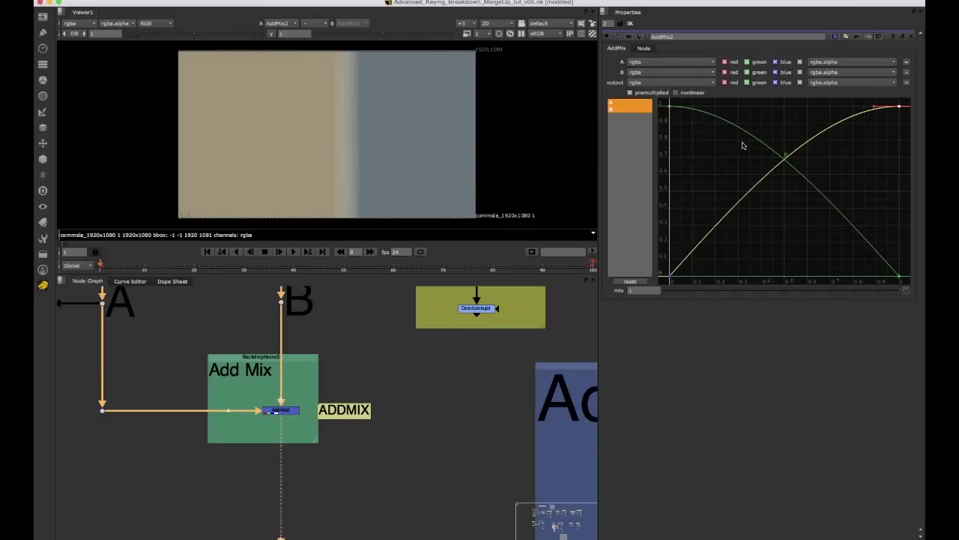
Restore both AddMix2 curves to straight lines by making their upper end points linear again
key("l")
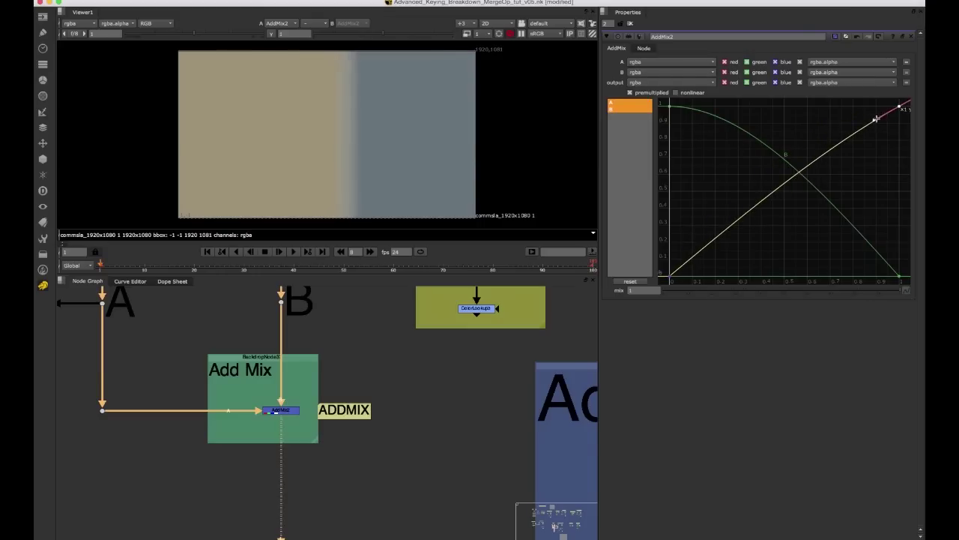
left_click(681, 106)
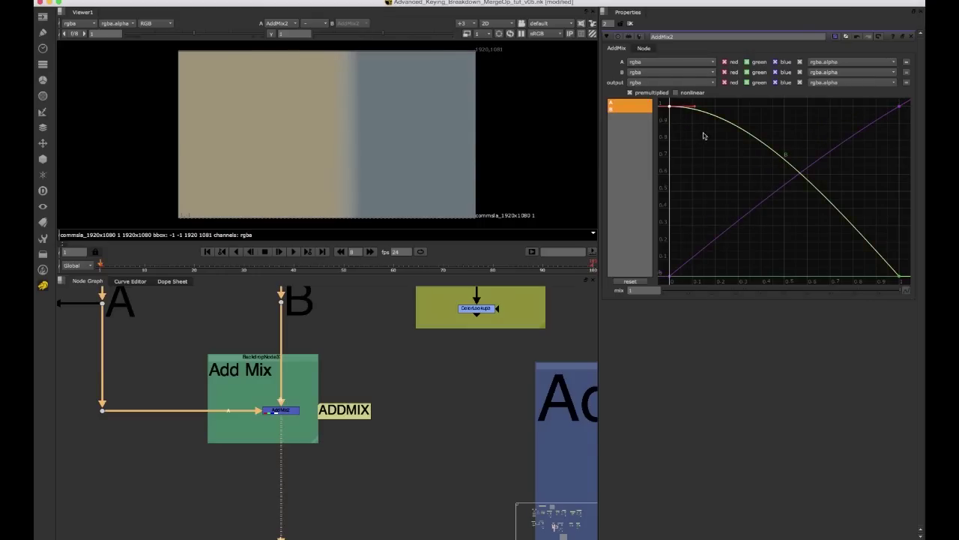
key("l")
left_click_drag(811, 126, 907, 99)
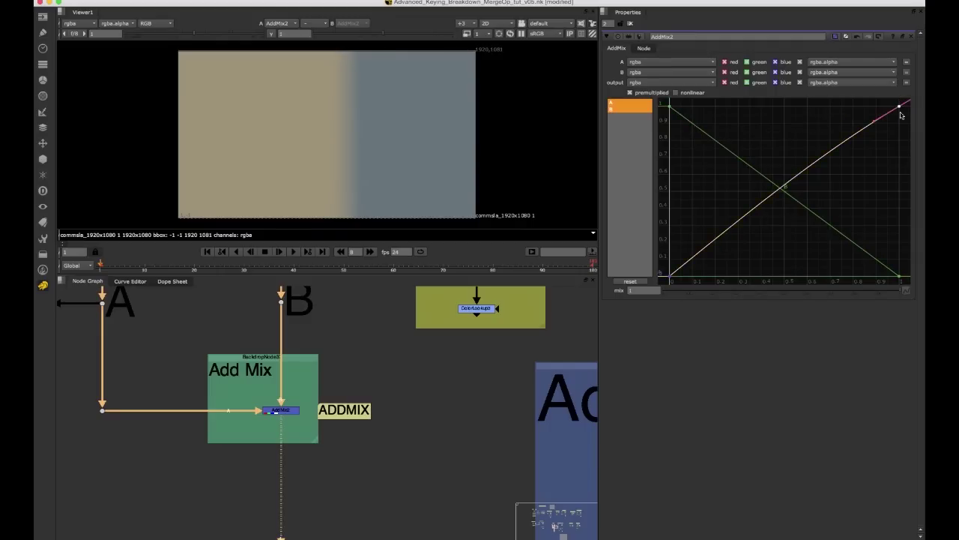
left_click(793, 126)
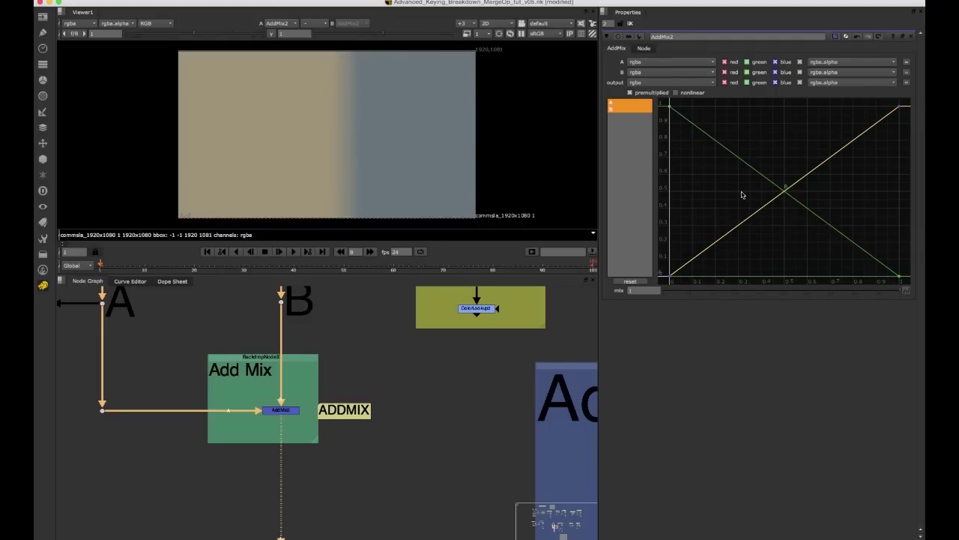
Bend AddMix2's A curve with added points at about x 0.33, y 0.5 and x 0.75, y 0.75, and delete both points
left_click_drag(767, 206, 745, 192, "alt+super")
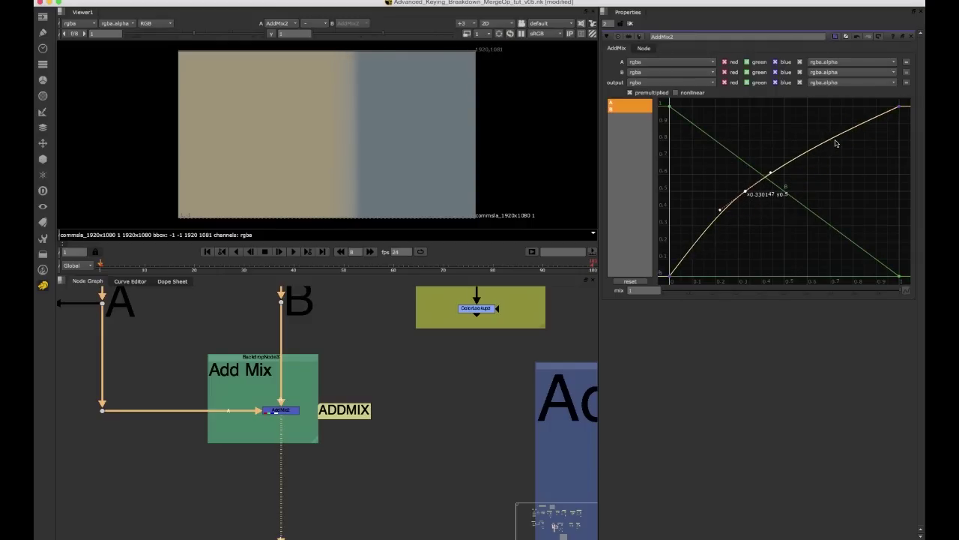
left_click_drag(837, 142, 842, 150, "alt+super")
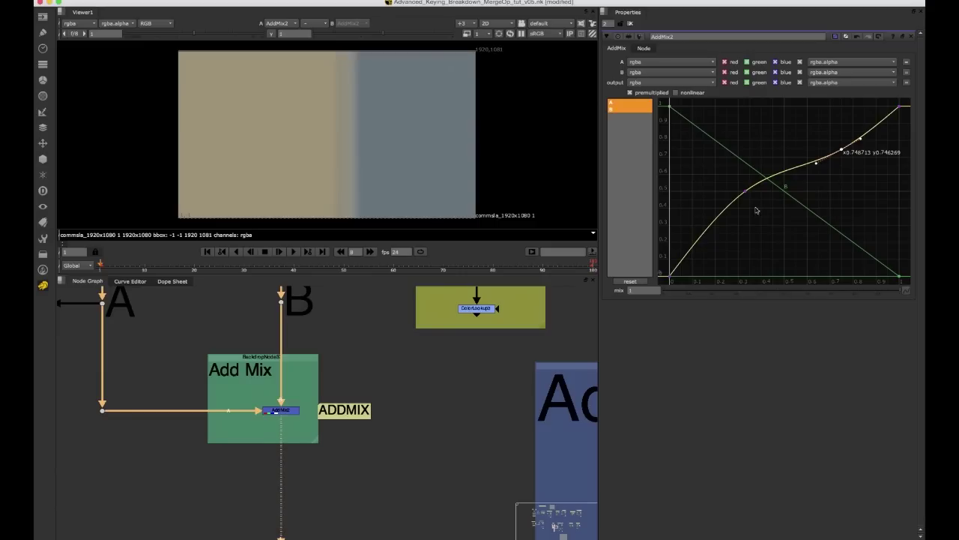
left_click_drag(718, 207, 859, 131)
key("Delete")
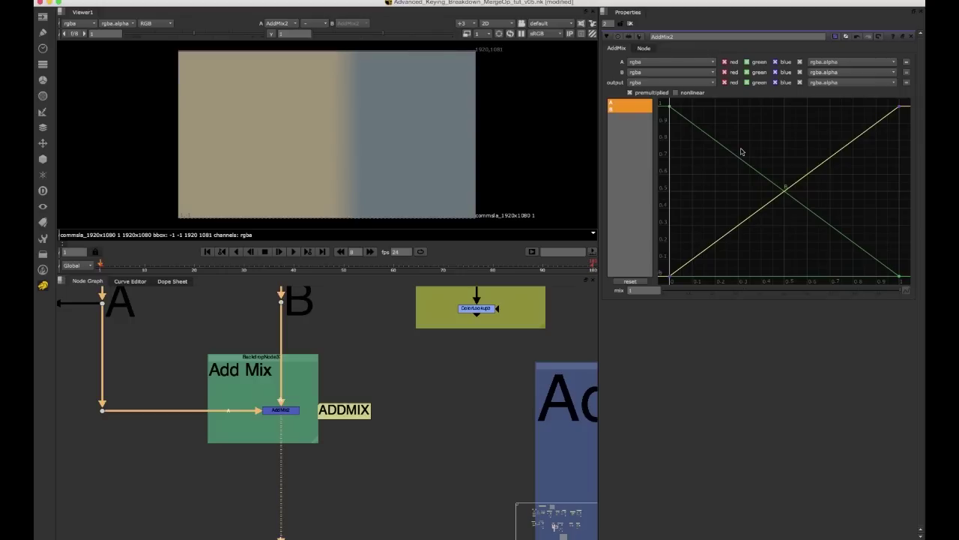
Add a Merge (over) node beside Add Mix and connect its A and B inputs to the A and B dots
left_click(339, 350)
key("m")
left_click_drag(329, 341, 105, 301)
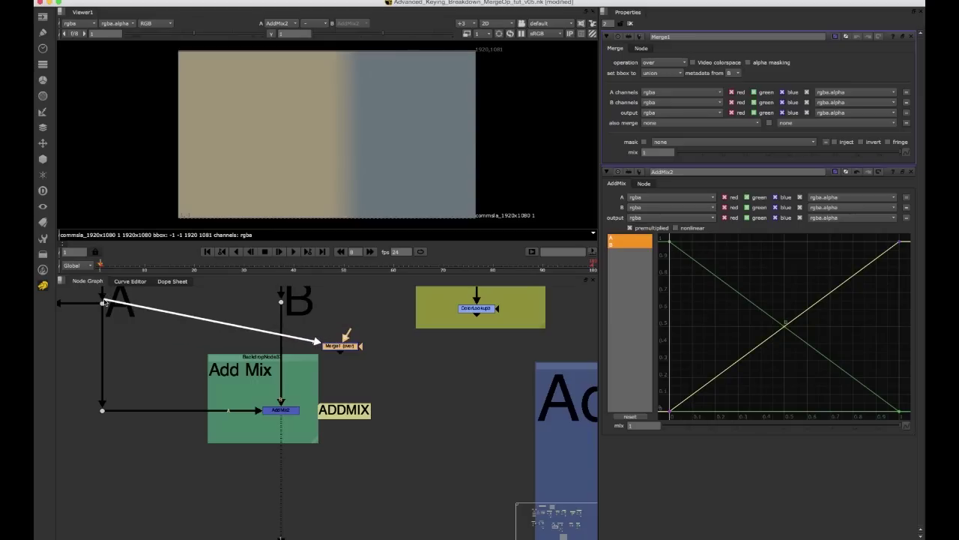
left_click_drag(346, 334, 281, 302)
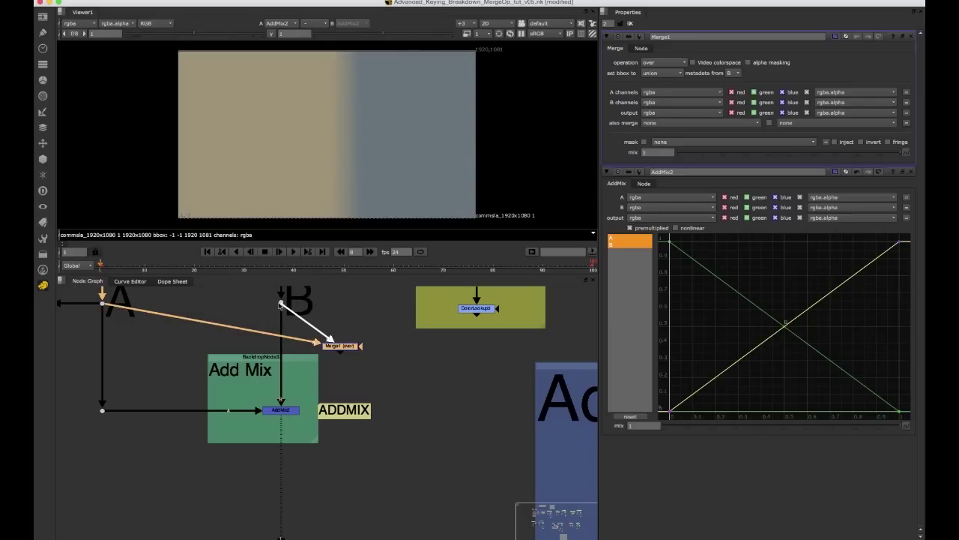
Compare the AddMix2 result with the Merge (over) result by alternating between them in the viewer
left_click(291, 410)
key("1")
left_click(343, 346)
key("2")
key("1")
key("2")
key("1")
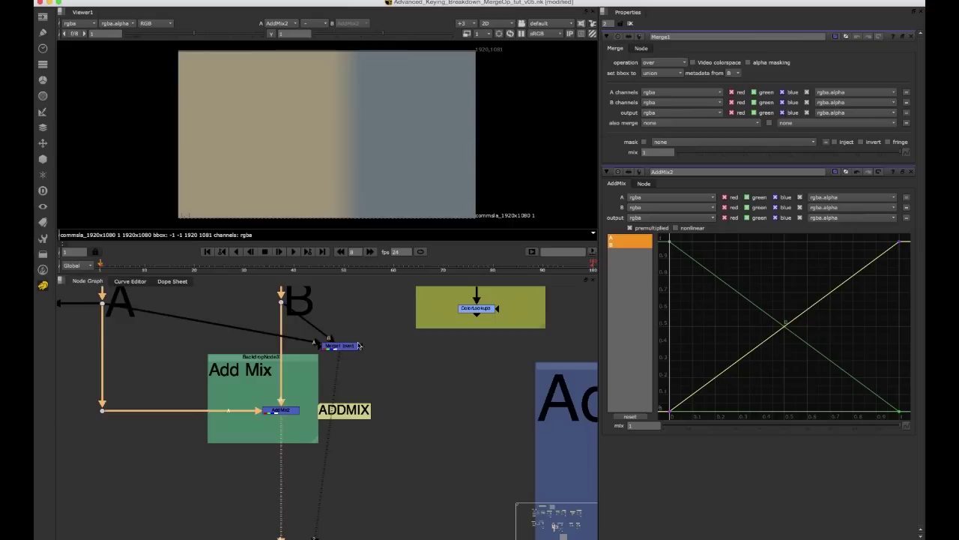
key("2")
Delete the comparison Merge node and display AddMix2 in the viewer again
left_click_drag(373, 331, 313, 357)
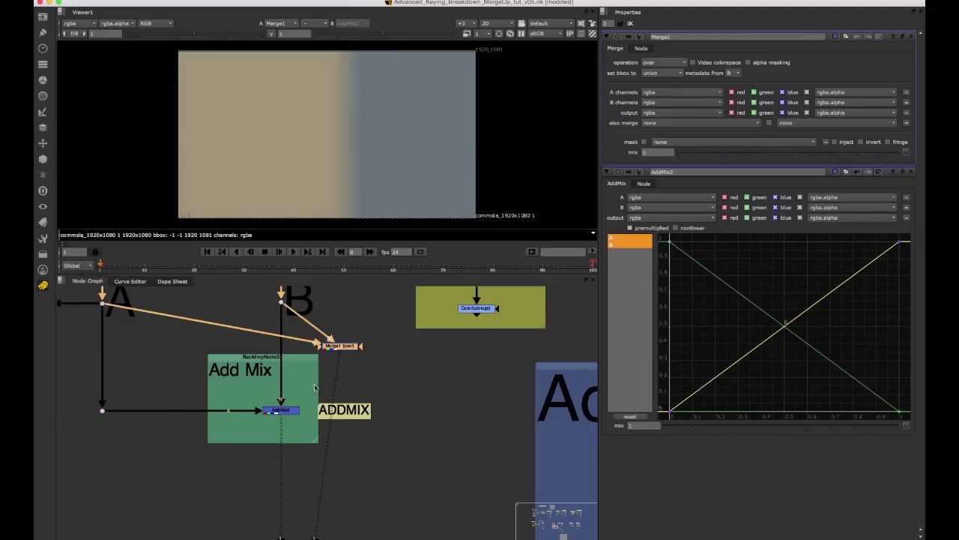
key("Delete")
middle_click_drag(335, 351, 343, 354)
left_click_drag(315, 387, 266, 429)
left_click(287, 413)
key("1")
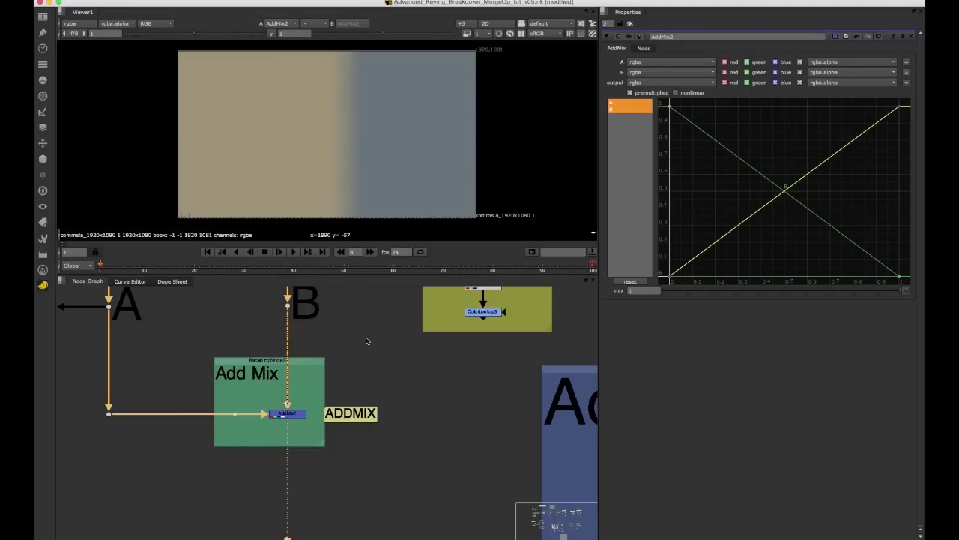
Move the Viewer node up so it sits just below the Add Mix group
scroll(249, 356, "down", 5)
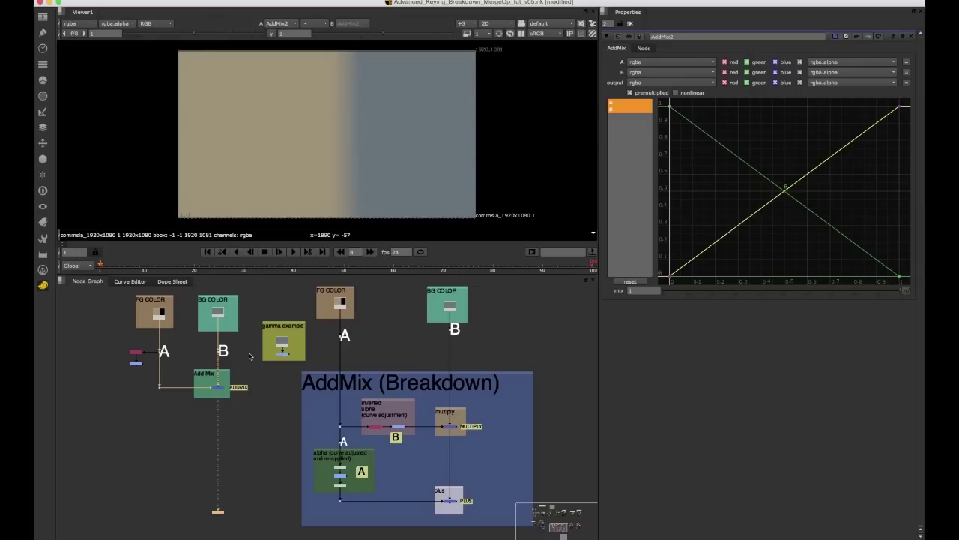
left_click(222, 513)
left_click_drag(222, 512, 257, 439)
scroll(241, 352, "up", 1)
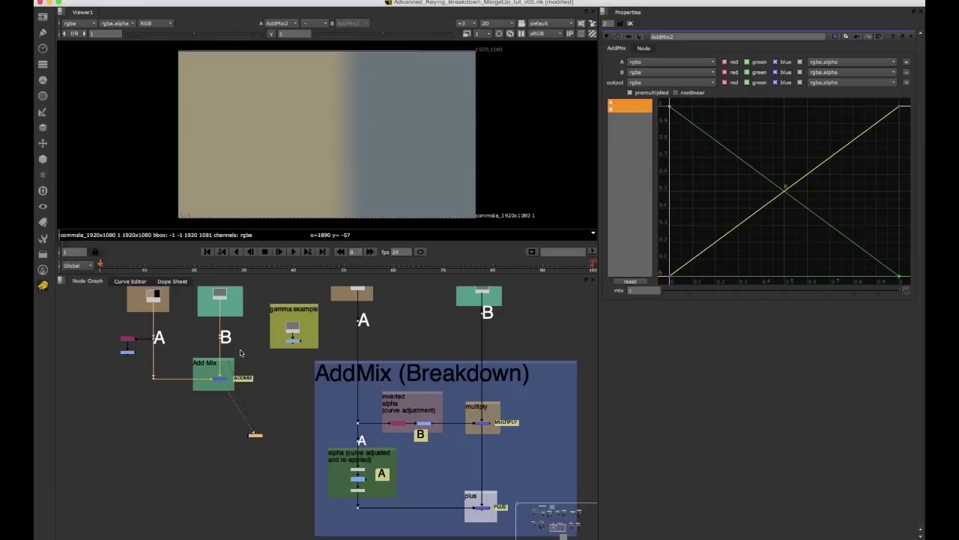
middle_click_drag(240, 352, 253, 365)
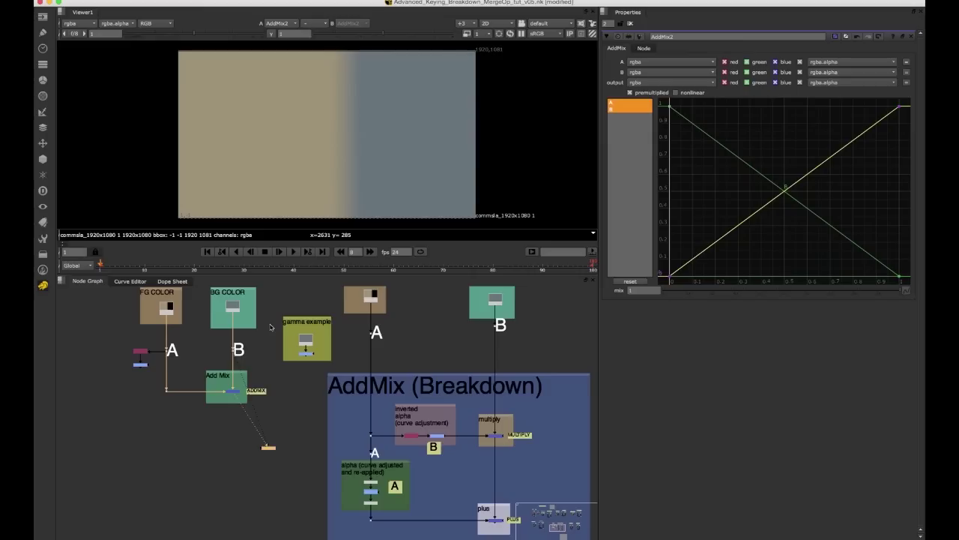
mouse_move(320, 237)
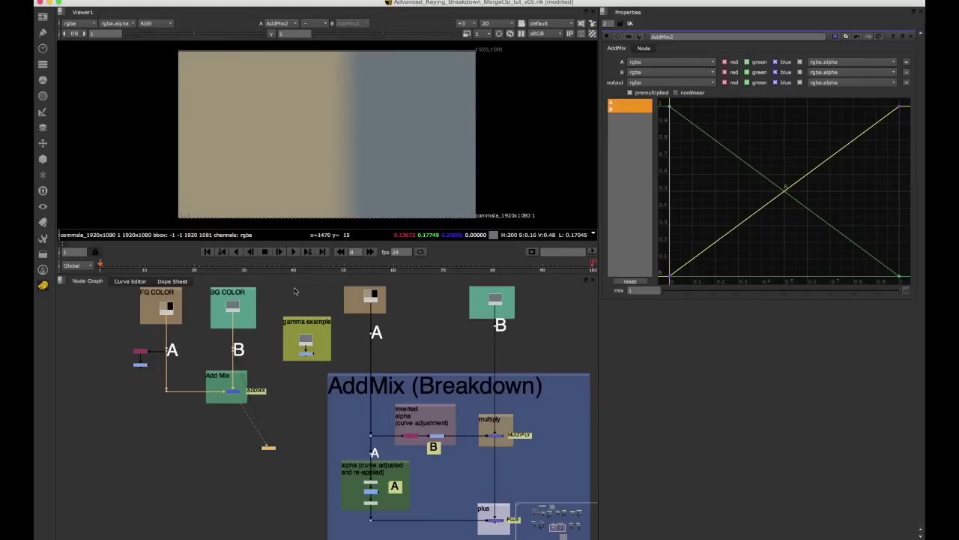
Examine the gamma alpha Merge(over) breakdown alongside the AddMix setup and its breakdown in the node graph
scroll(301, 395, "down", 3)
middle_click_drag(298, 388, 401, 402)
scroll(362, 409, "down", 3)
middle_click_drag(184, 368, 229, 373)
scroll(199, 369, "up", 5)
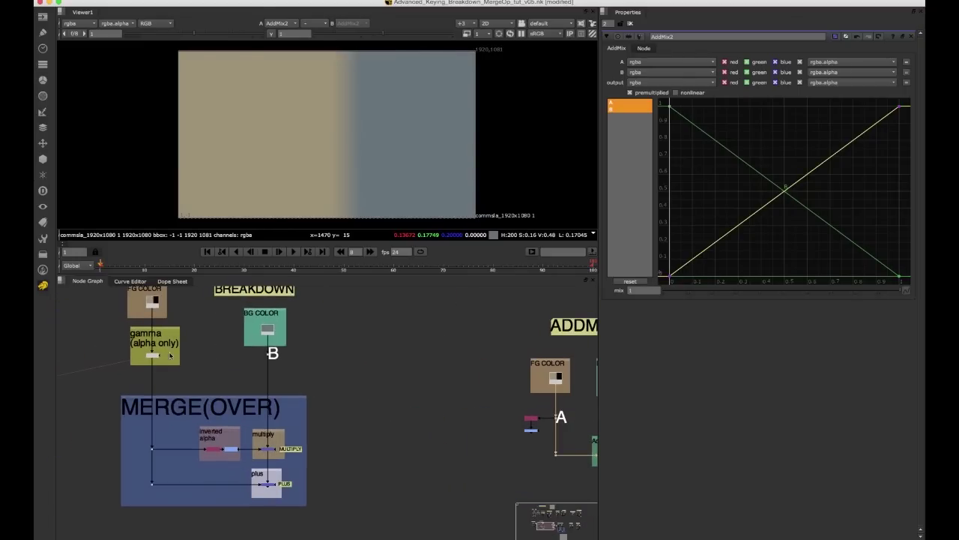
scroll(171, 356, "left", 3)
scroll(170, 356, "up", 2)
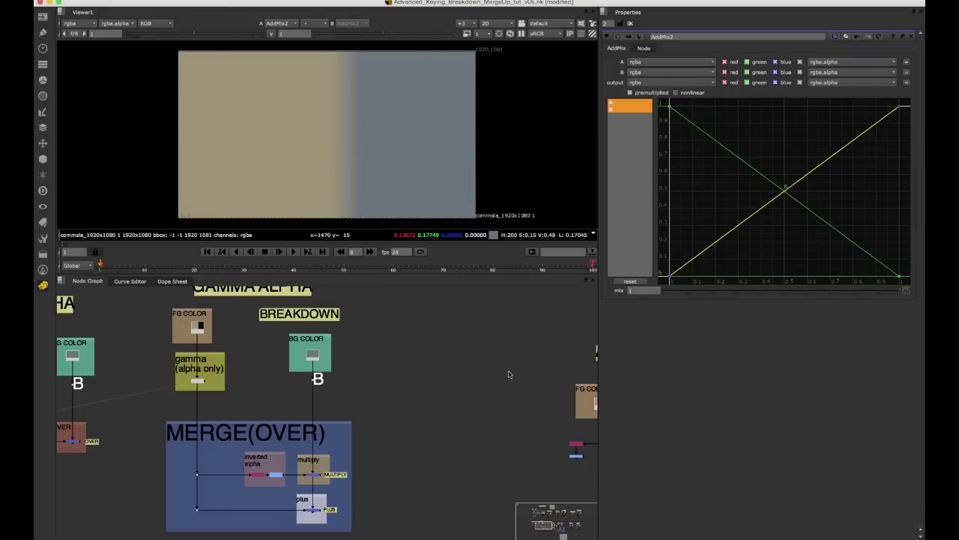
middle_click_drag(496, 387, 355, 357)
scroll(358, 374, "down", 4)
scroll(358, 374, "right", 5)
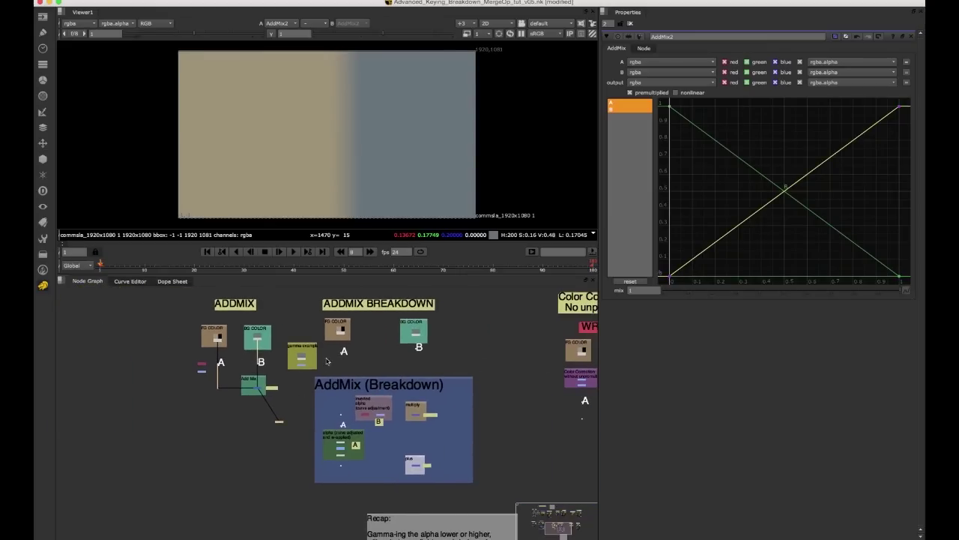
scroll(216, 377, "left", 5)
scroll(158, 357, "left", 3)
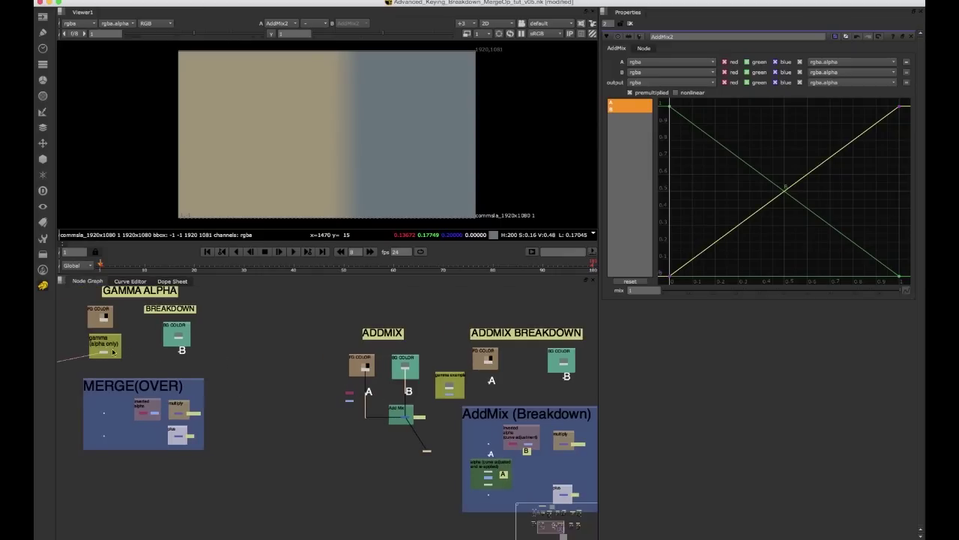
middle_click_drag(487, 412, 379, 394)
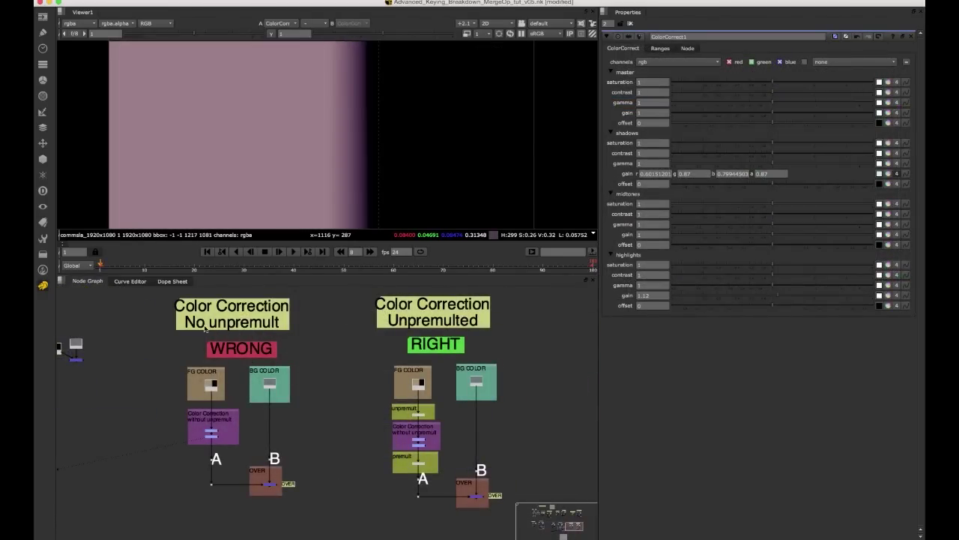
Display the FG COLOR ramp of the "Color Correction No unpremult" setup in the viewer and examine its soft edge
scroll(317, 392, "up", 2)
scroll(274, 392, "down", 2)
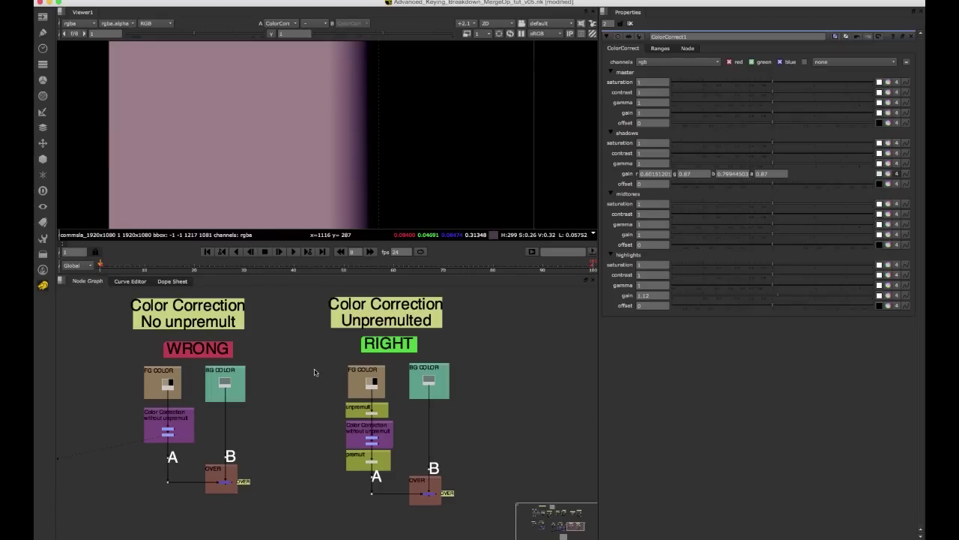
middle_click_drag(319, 358, 353, 353)
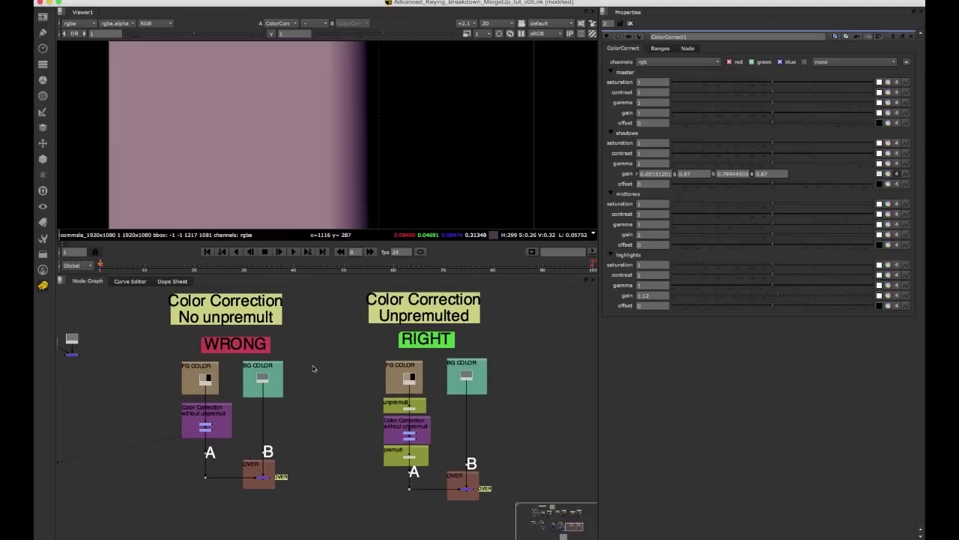
middle_click_drag(299, 368, 268, 370)
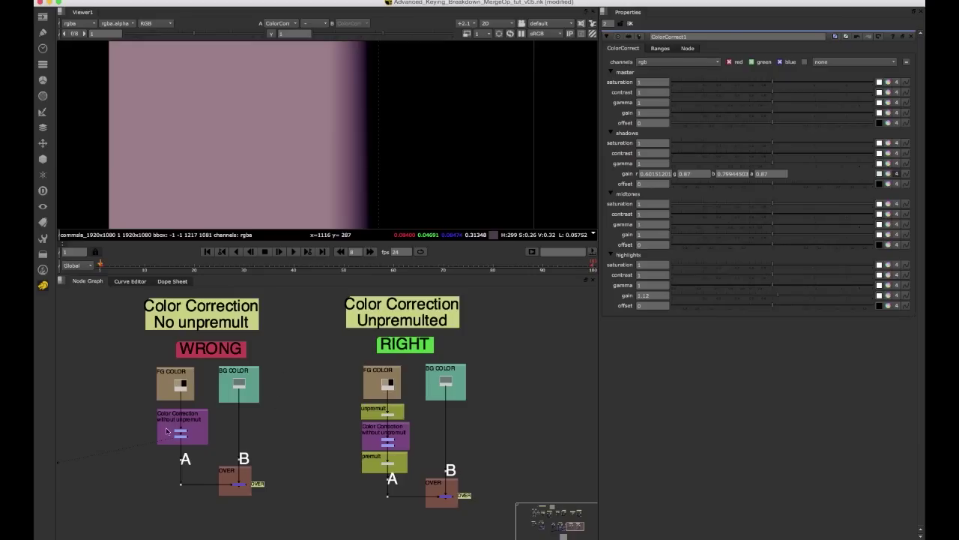
middle_click_drag(185, 436, 196, 440)
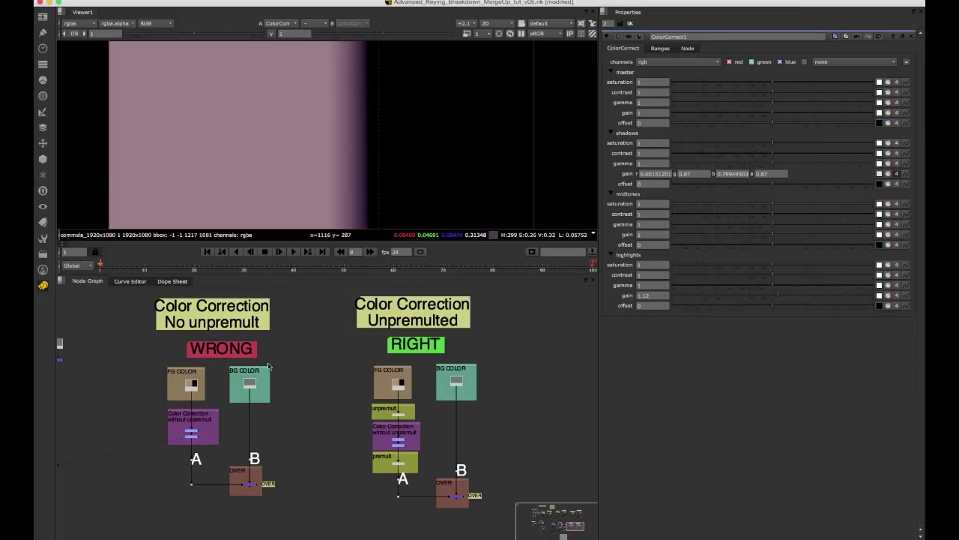
middle_click_drag(197, 398, 253, 388)
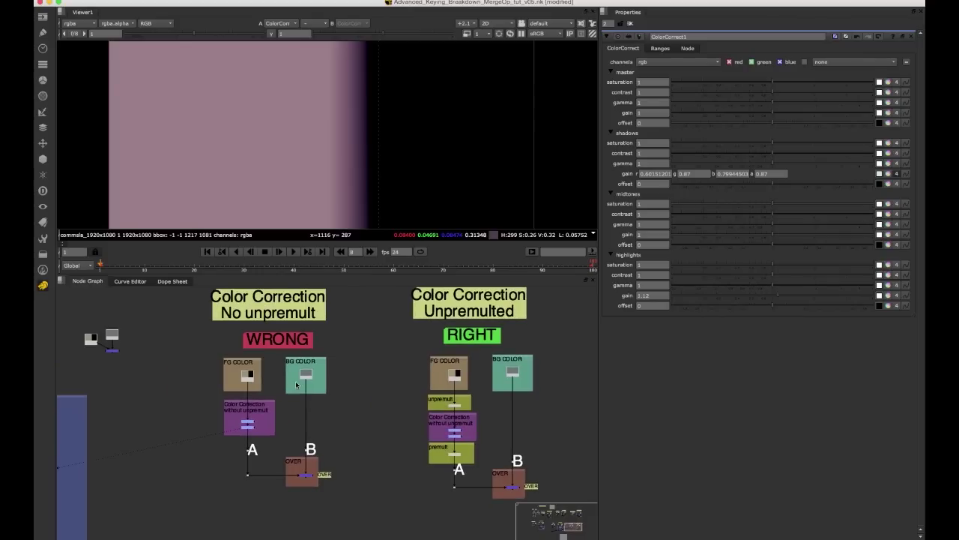
scroll(253, 386, "up", 5)
key("1")
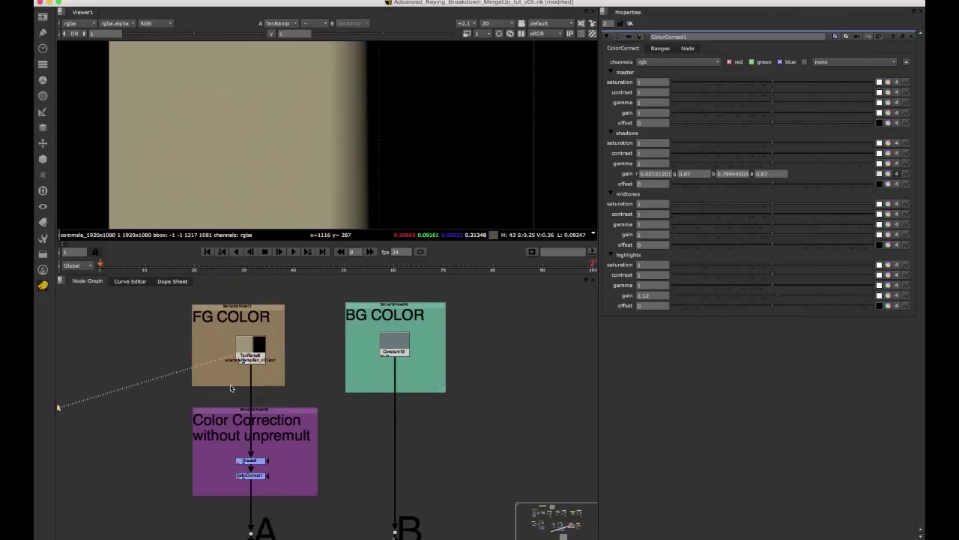
scroll(344, 176, "down", 3)
middle_click_drag(344, 175, 308, 179)
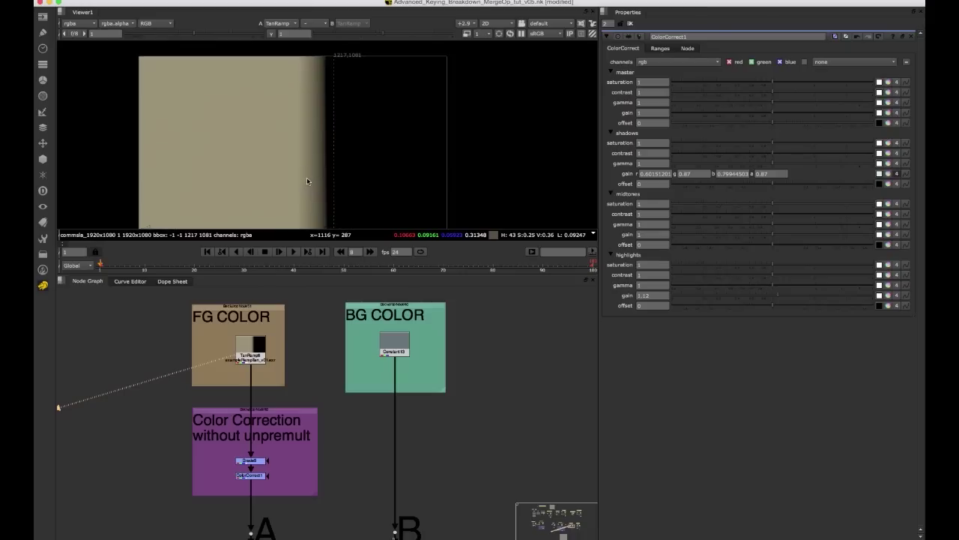
scroll(306, 178, "up", 4)
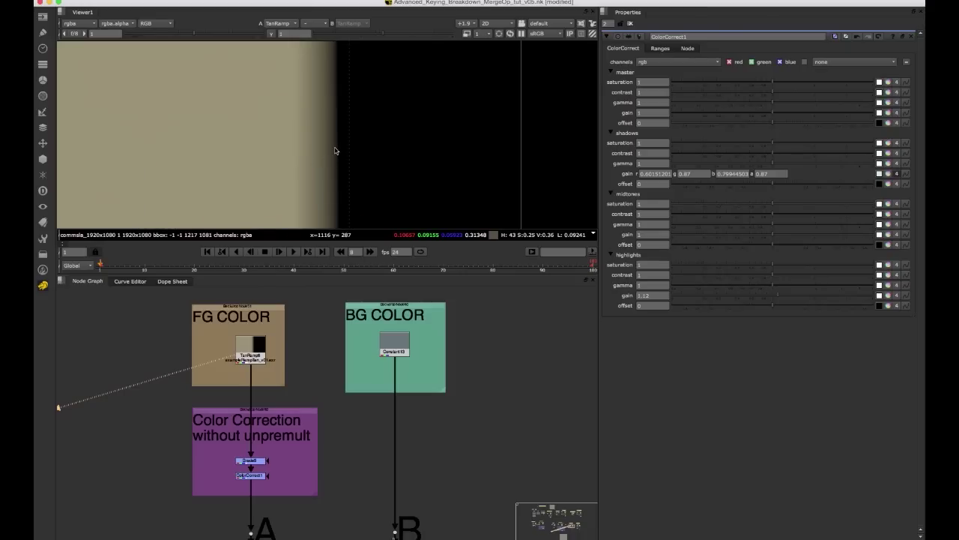
Compare the alpha channel and the colour channels of the FG COLOR ramp in the viewer
key("a")
key("a")
key("a")
key("a")
scroll(326, 152, "down", 2)
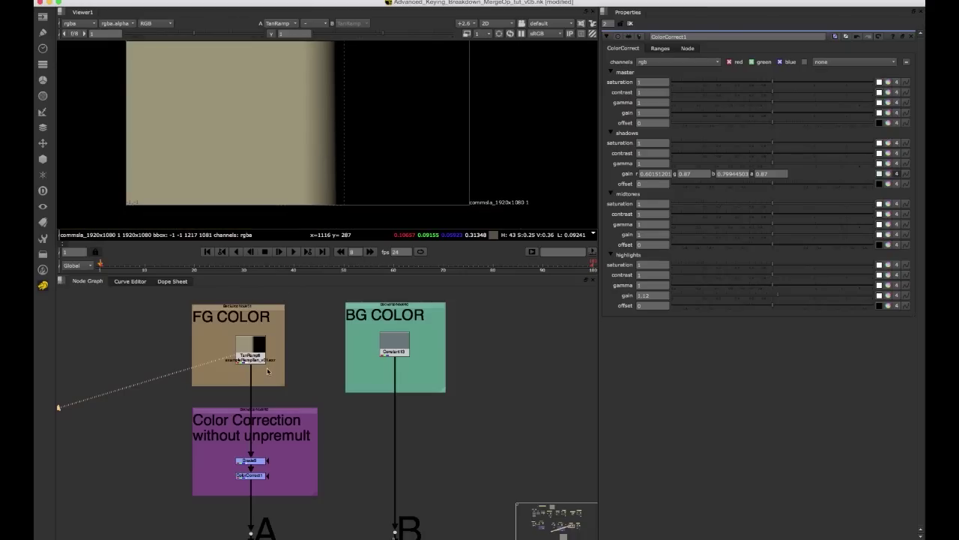
Branch an Unpremult node off the FG COLOR ramp, place it beside the main pipe and display it in the viewer
scroll(279, 393, "up", 3)
key("Tab")
type("unpremult")
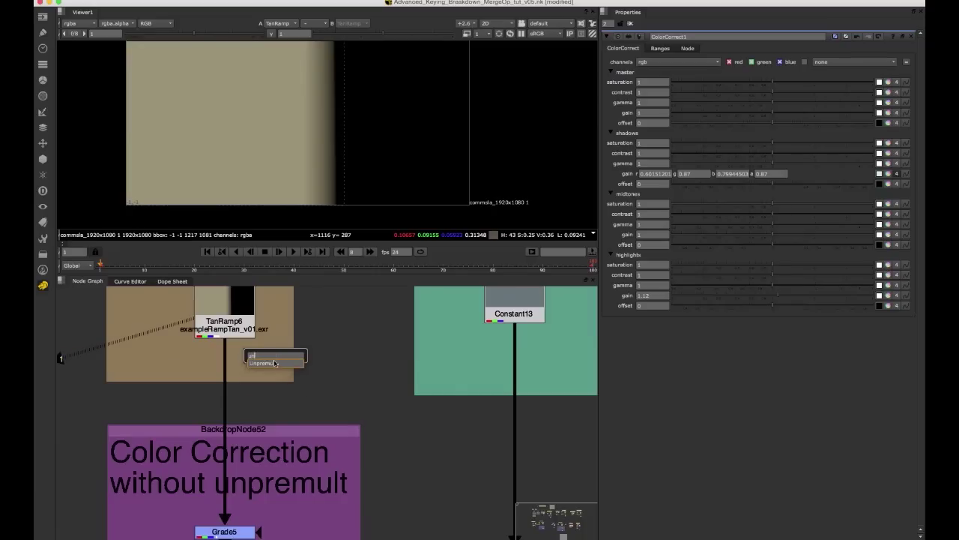
key("Return")
left_click_drag(276, 360, 333, 392)
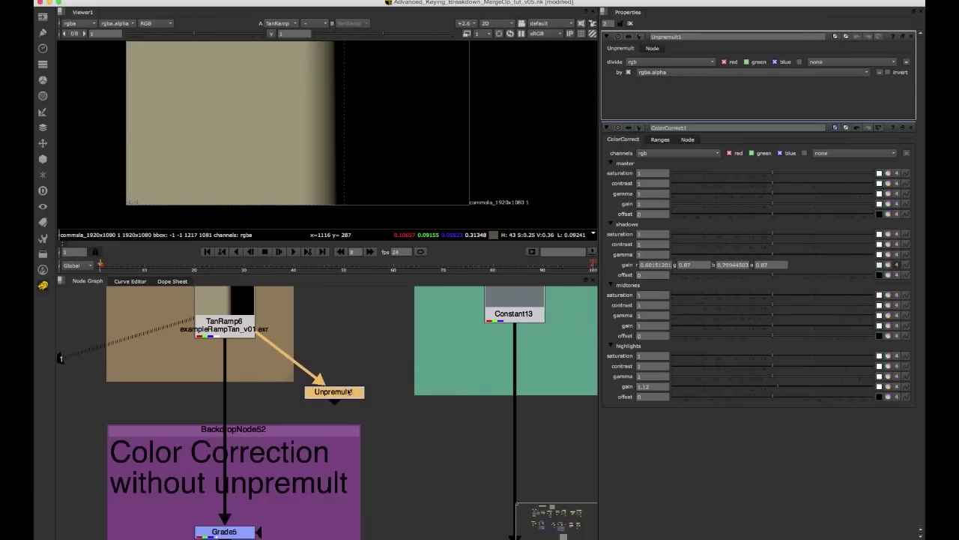
key("1")
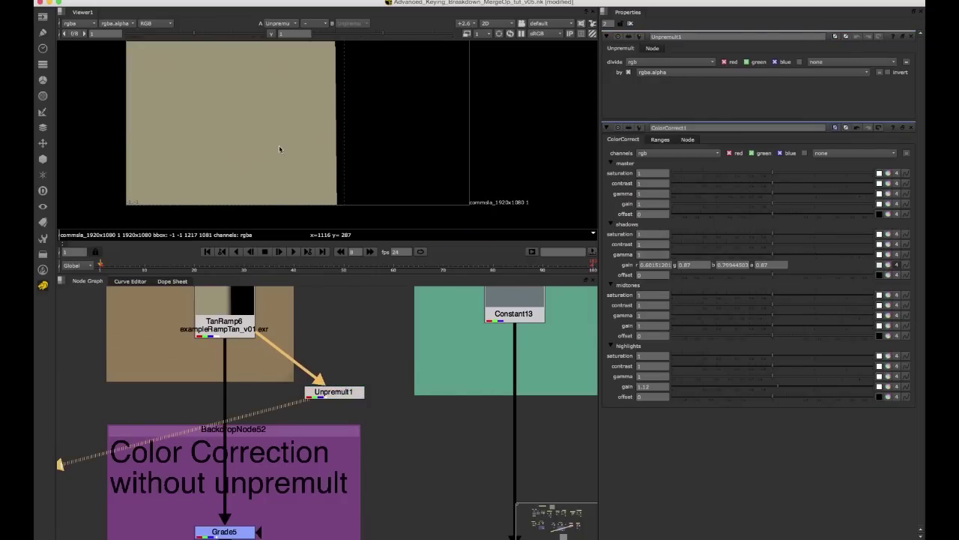
Examine the unpremultiplied ramp's edge and sample a small area of its colour just inside the edge
middle_click_drag(201, 91, 202, 137)
scroll(216, 95, "down", 2)
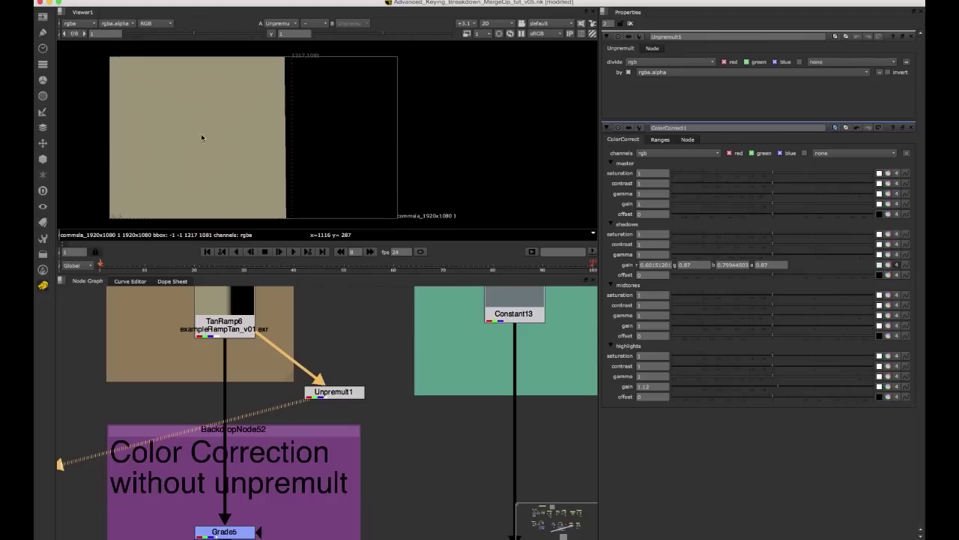
scroll(202, 137, "up", 2)
scroll(287, 152, "up", 2)
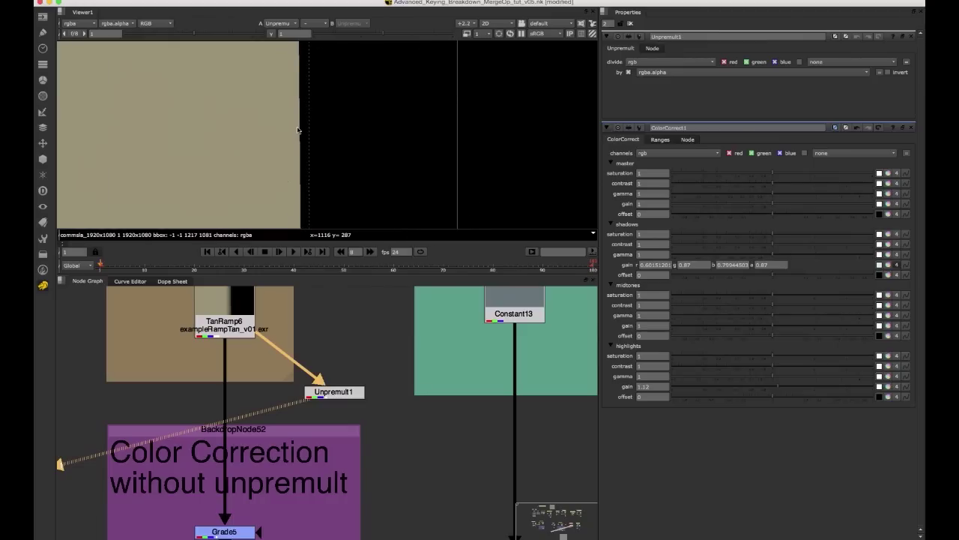
left_click_drag(299, 159, 300, 173, "ctrl+shift")
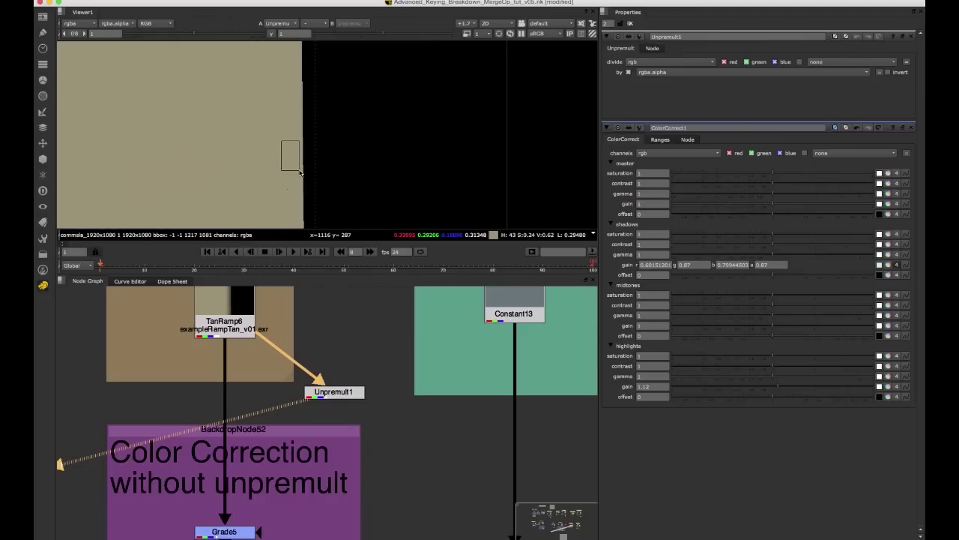
Toggle the Unpremult node while sampling the ramp's edge and leave the node disabled
left_click(332, 393)
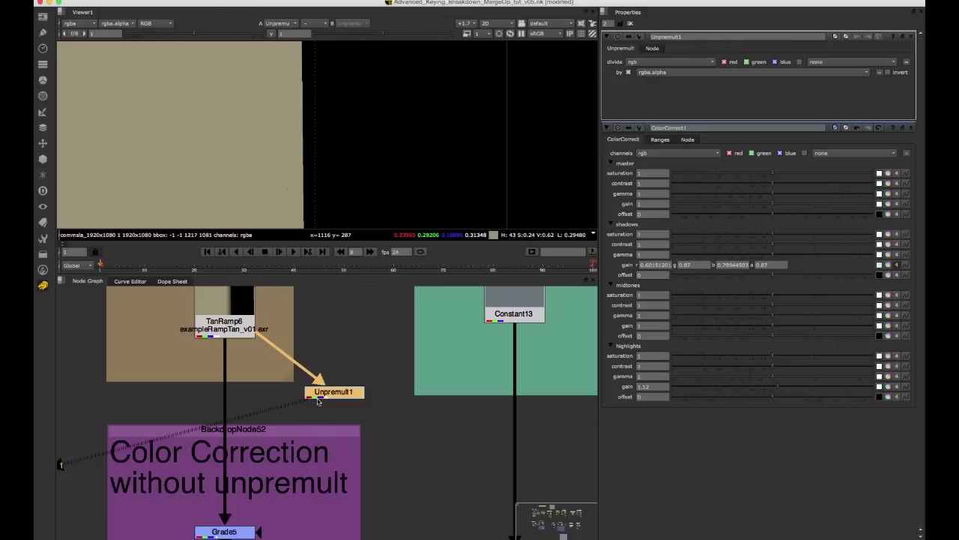
key("d")
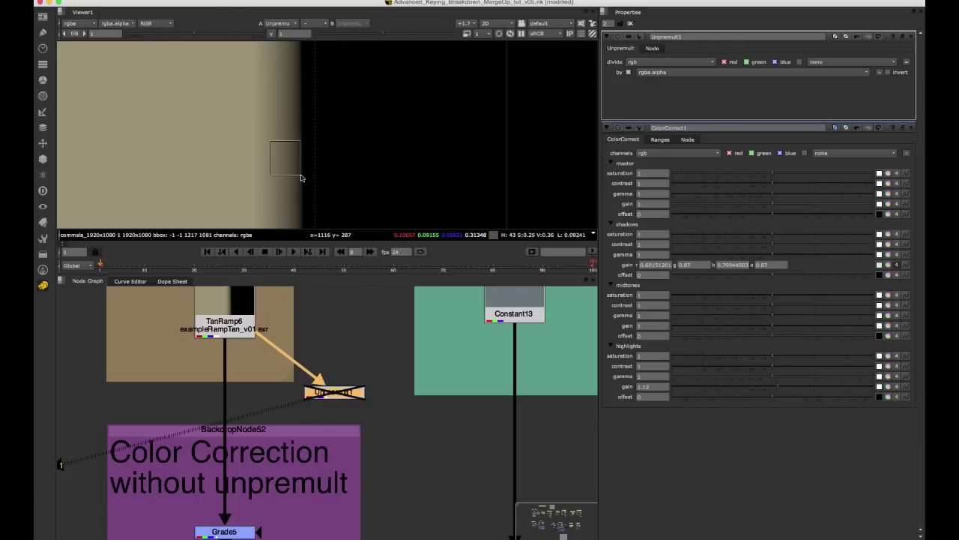
key("d")
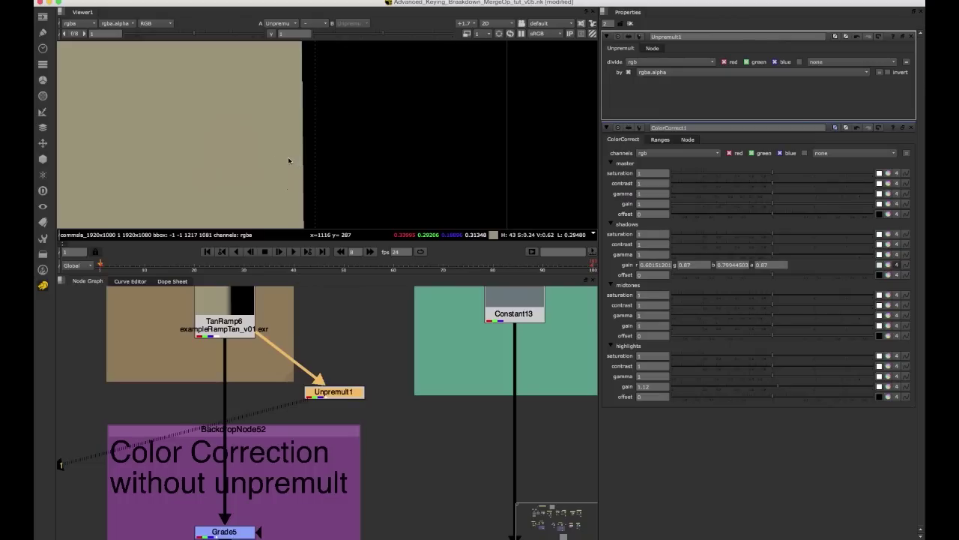
key("d")
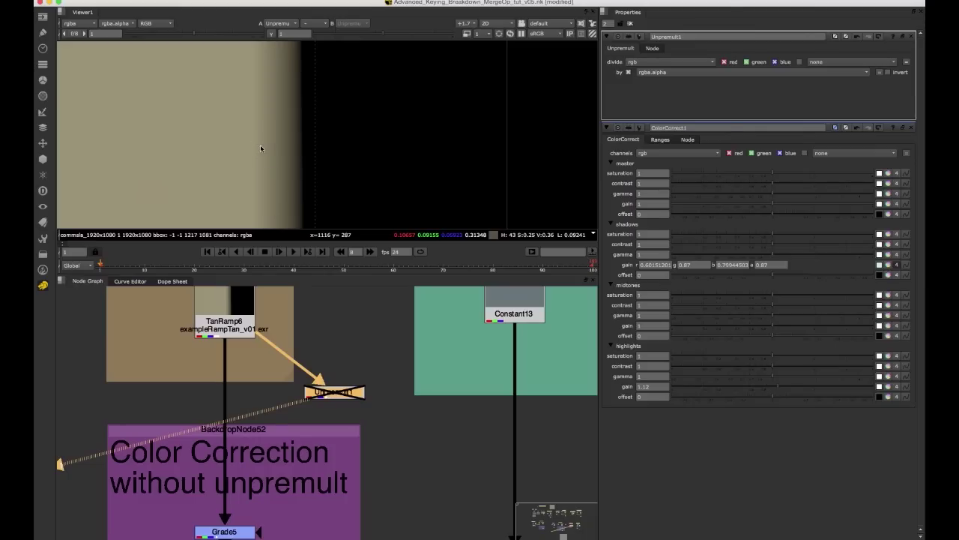
mouse_move(254, 136)
left_mouse_down("ctrl+shift")
mouse_move(303, 156)
mouse_move(261, 153)
left_mouse_up("ctrl+shift")
Display the Grade5 result from the "Color Correction without unpremult" group in the viewer
mouse_move(383, 439)
left_mouse_down()
mouse_move(300, 370)
mouse_move(288, 283)
left_mouse_up()
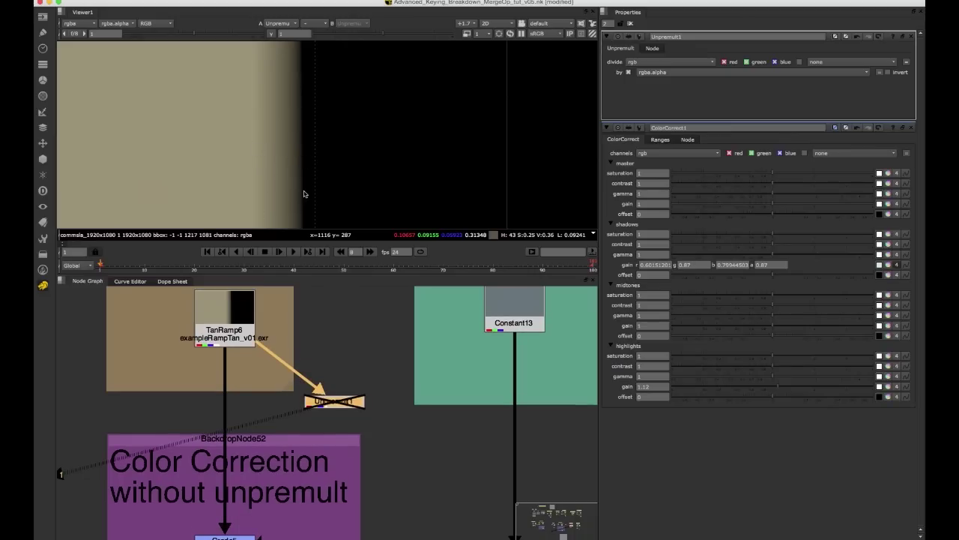
middle_click_drag(324, 380, 308, 313)
middle_click_drag(260, 450, 262, 415)
scroll(251, 393, "down", 3)
scroll(263, 413, "up", 2)
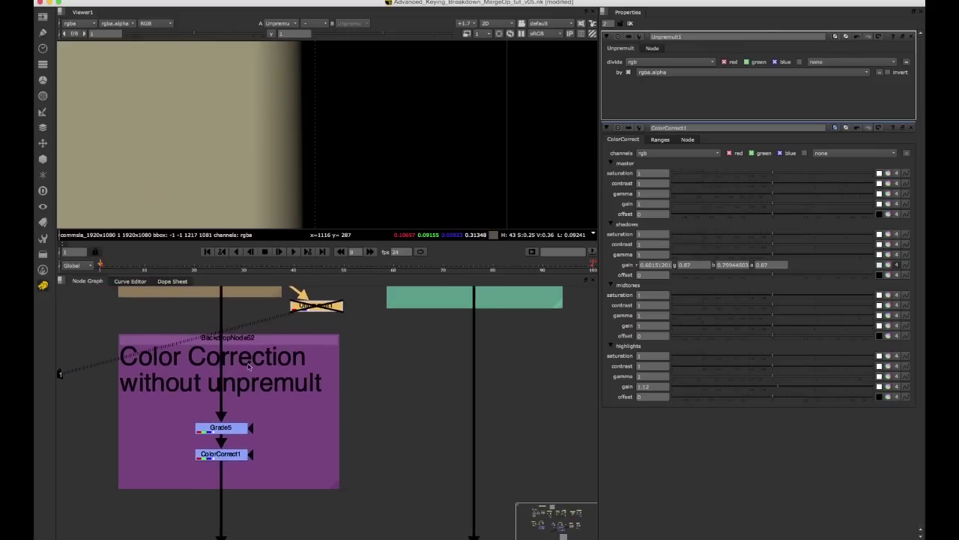
scroll(272, 422, "down", 2)
middle_click_drag(284, 395, 292, 401)
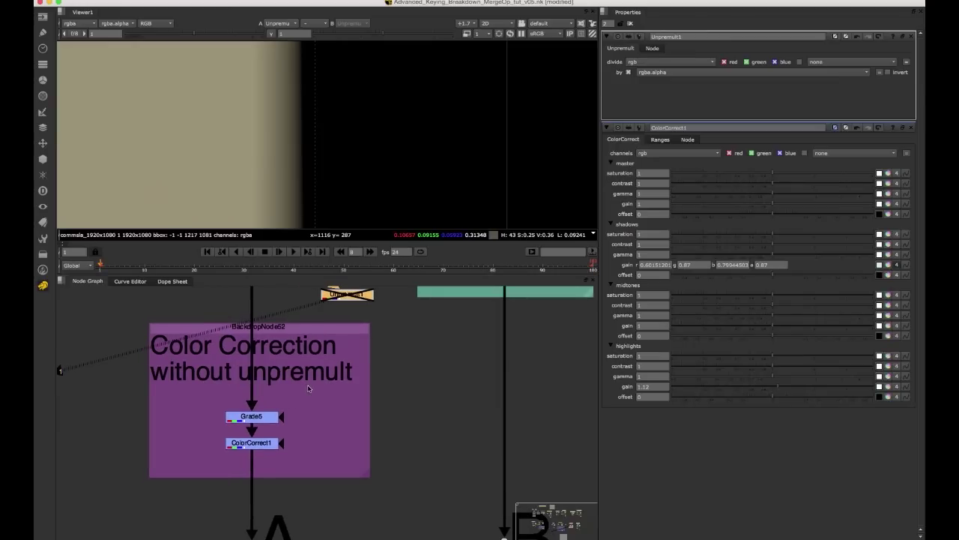
scroll(289, 372, "left", 2)
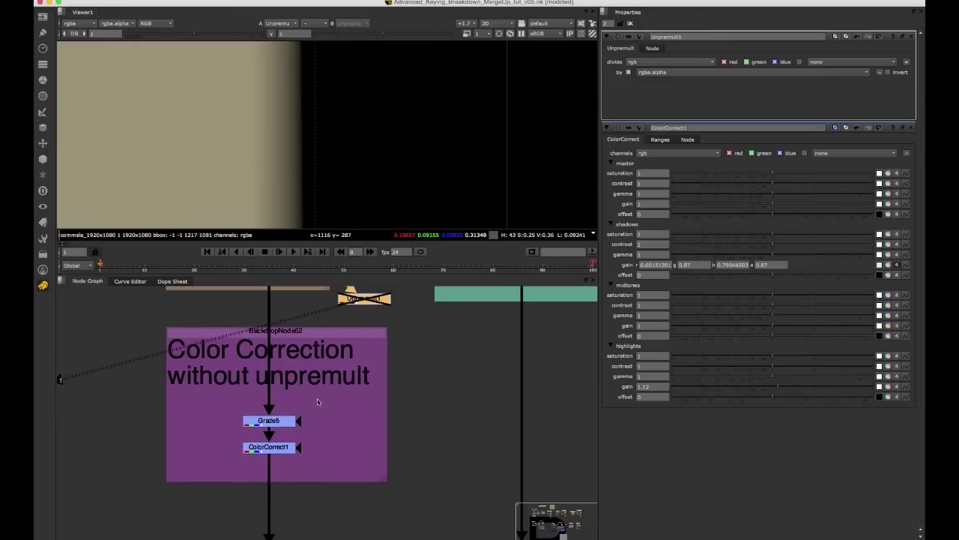
left_click_drag(320, 392, 242, 433)
key("1")
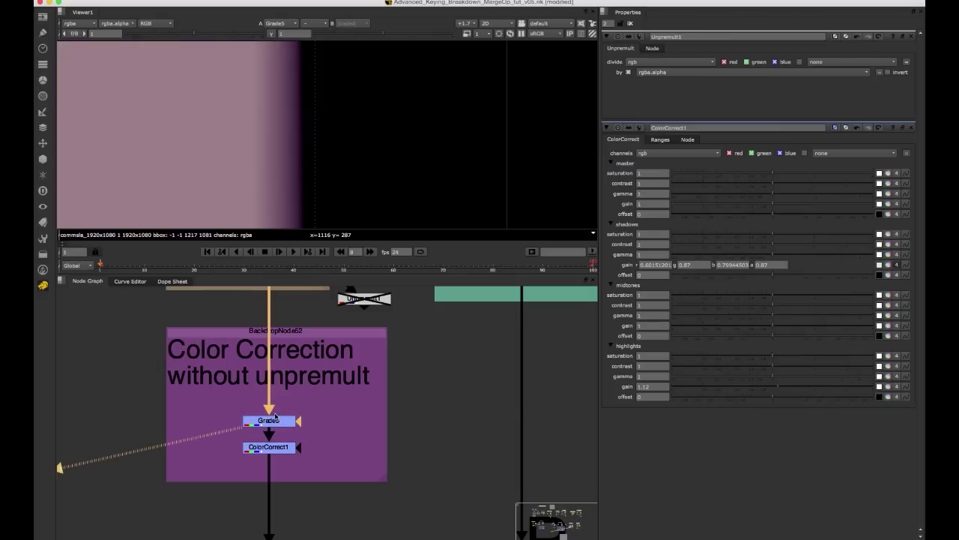
Add a HueCorrect node to the FG COLOR ramp and lower its lum curve point in the yellow range to about 0.44
scroll(300, 367, "down", 3)
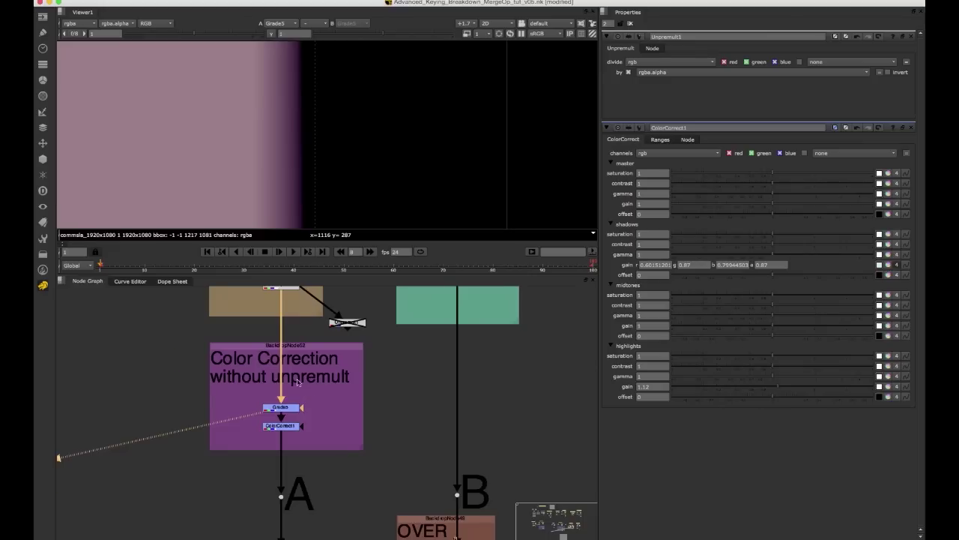
key("Tab")
type("hue")
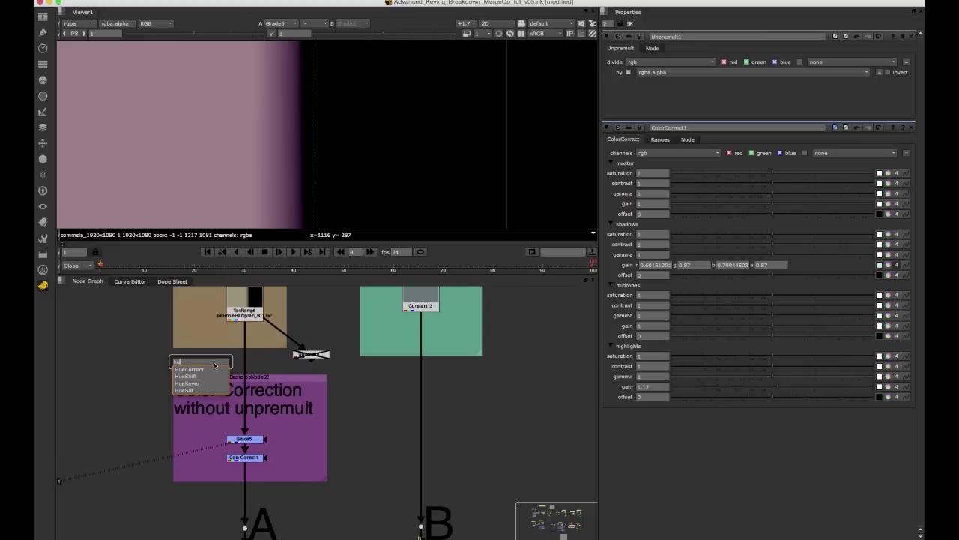
left_click(189, 368)
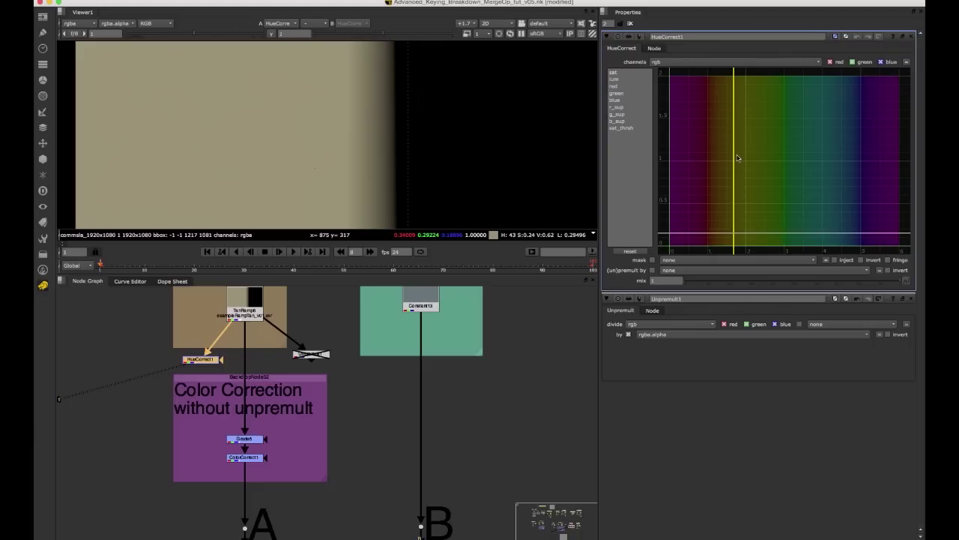
left_click(615, 78)
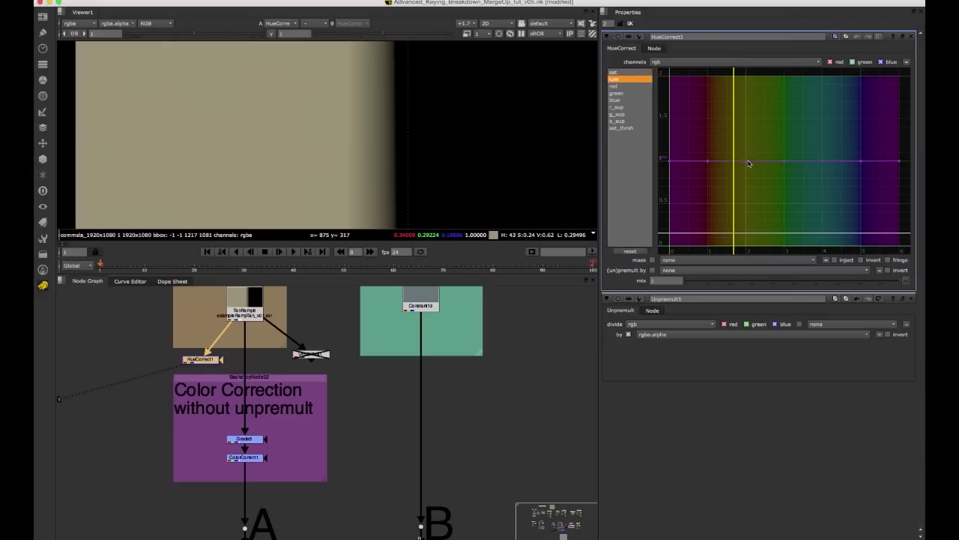
left_click_drag(747, 160, 747, 206)
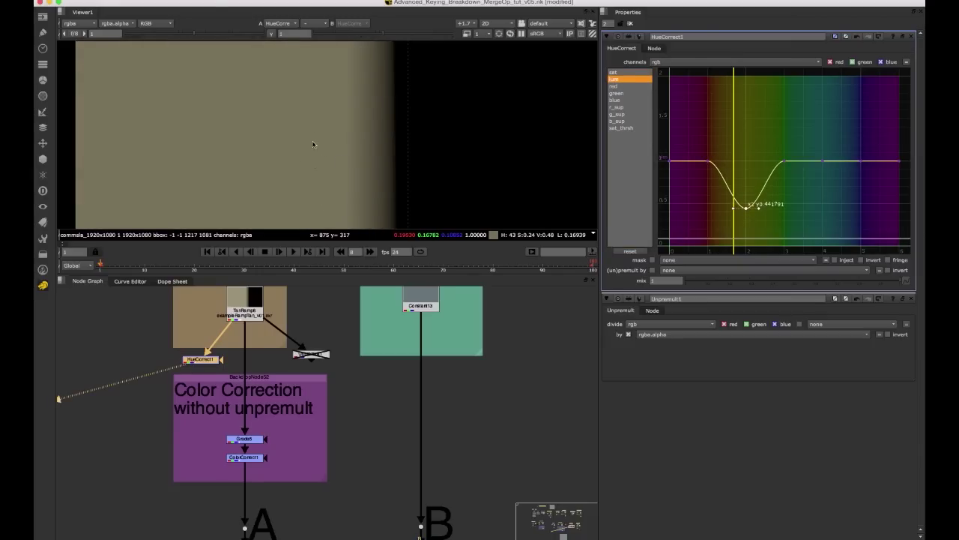
Connect the HueCorrect to the BG COLOR constant and toggle it off and on to check its effect there
middle_click_drag(176, 321, 210, 327)
left_click_drag(267, 330, 454, 308)
left_click_drag(241, 371, 429, 341)
key("d")
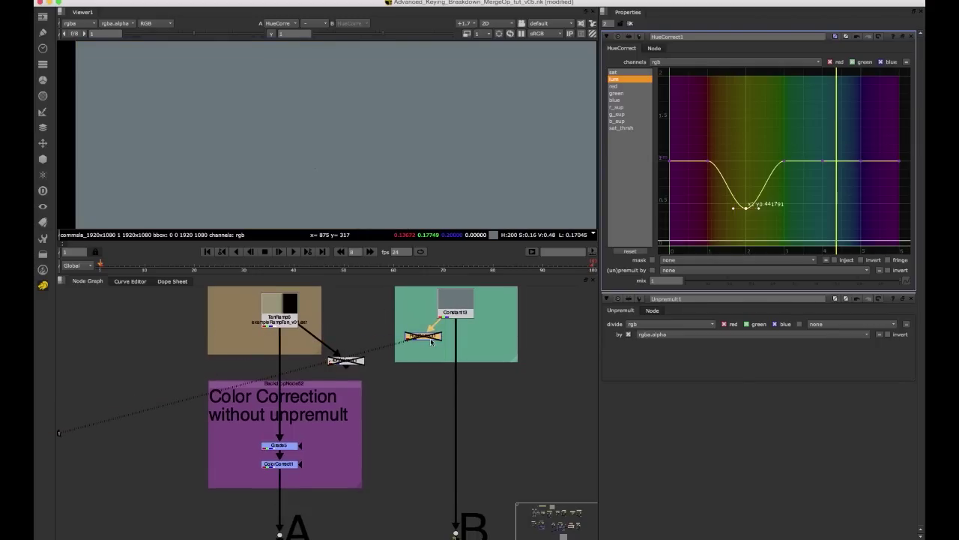
key("d")
left_click(431, 342)
left_click(431, 340)
key("d")
key("d")
key("d")
key("d")
key("d")
key("d")
Reconnect the HueCorrect to the FG COLOR ramp, place it outside the backdrop and compare it disabled and enabled
left_click_drag(434, 335, 404, 382)
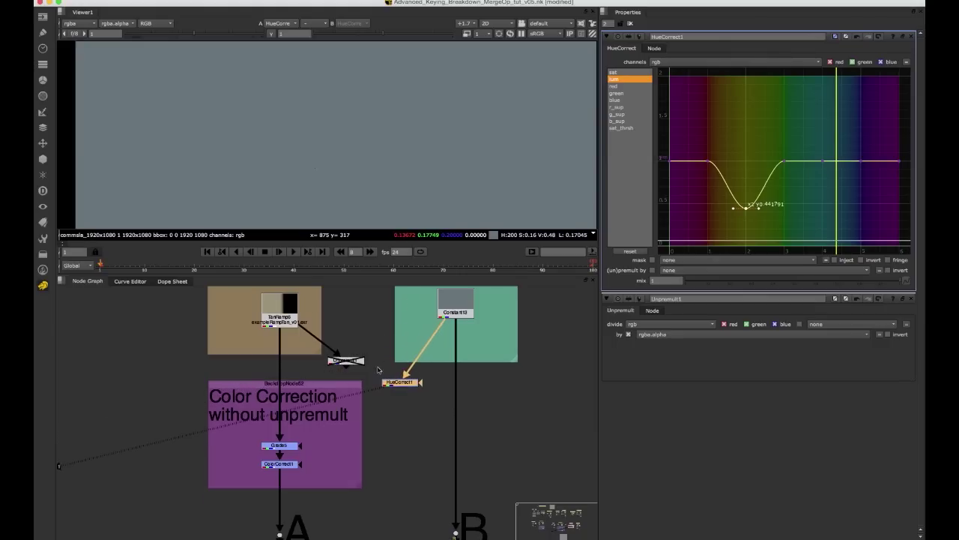
left_click_drag(386, 337, 317, 382)
left_click_drag(406, 384, 404, 387)
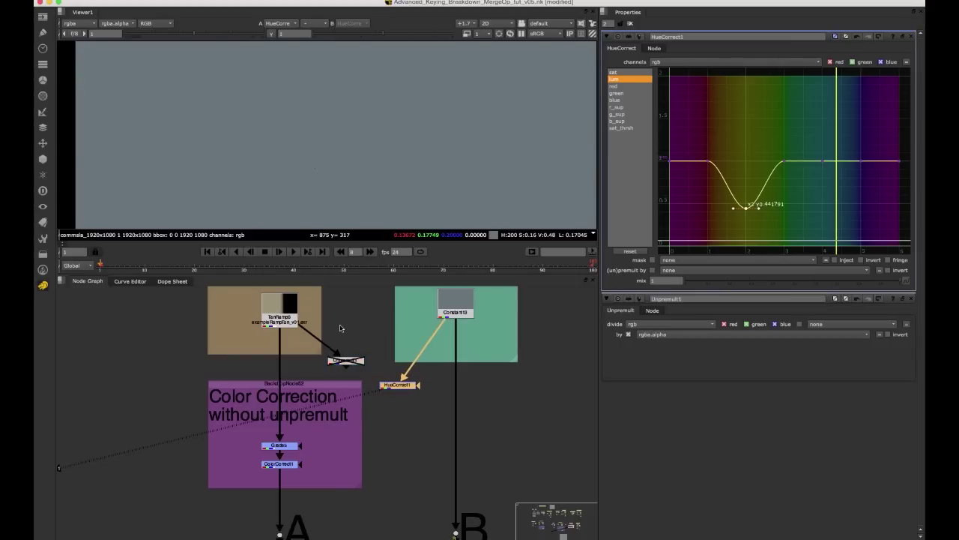
left_click_drag(443, 324, 281, 318)
left_click_drag(411, 393, 149, 365)
key("d")
key("d")
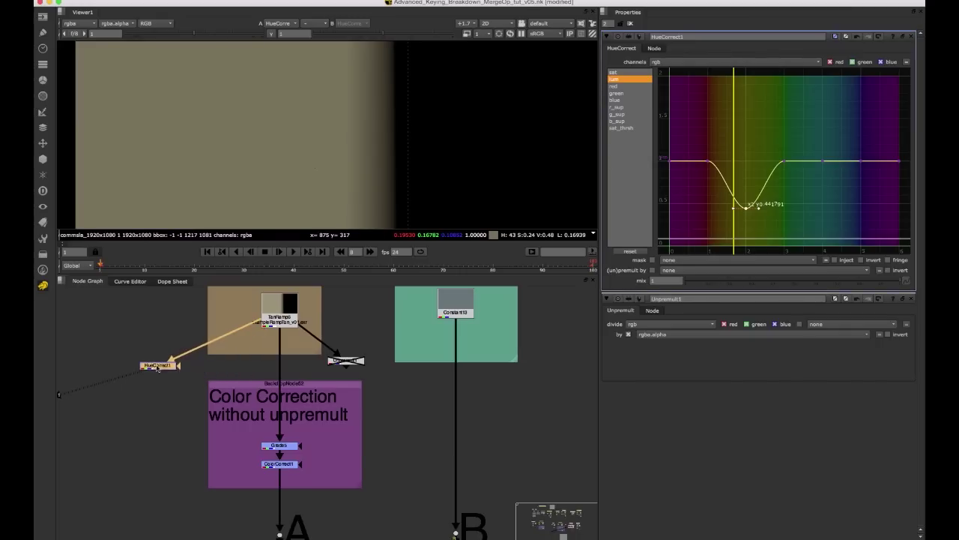
Branch a Grade node off the FG COLOR ramp and display it in the viewer
left_click(223, 366)
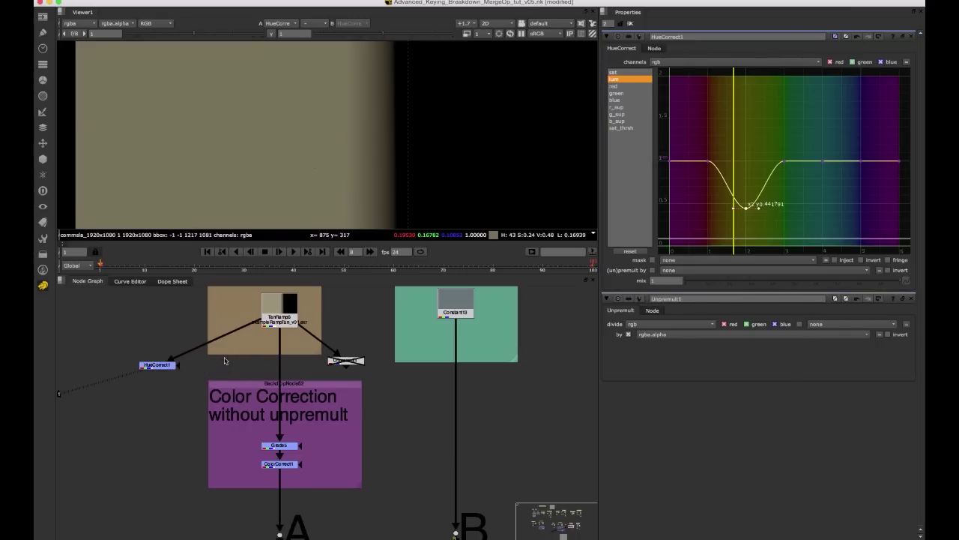
key("g")
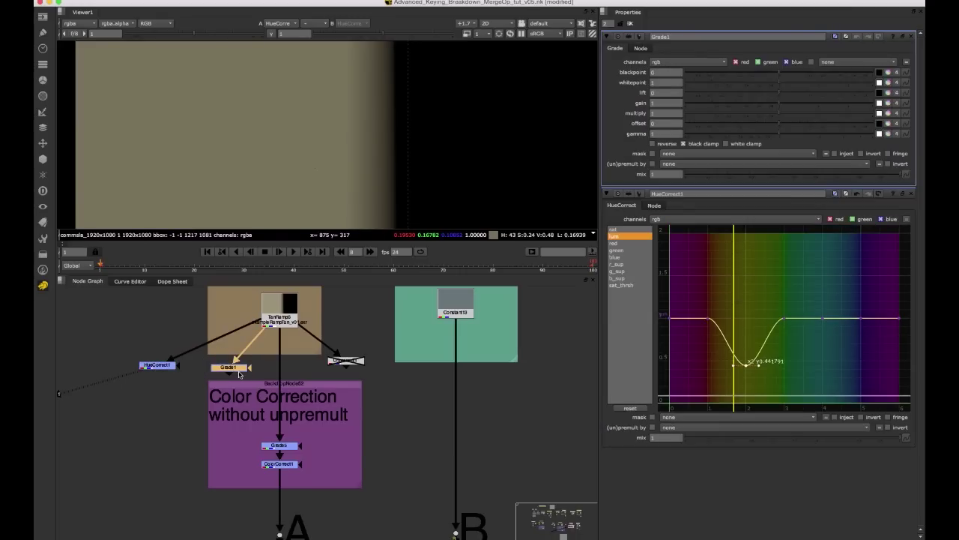
left_click_drag(234, 369, 242, 368)
key("1")
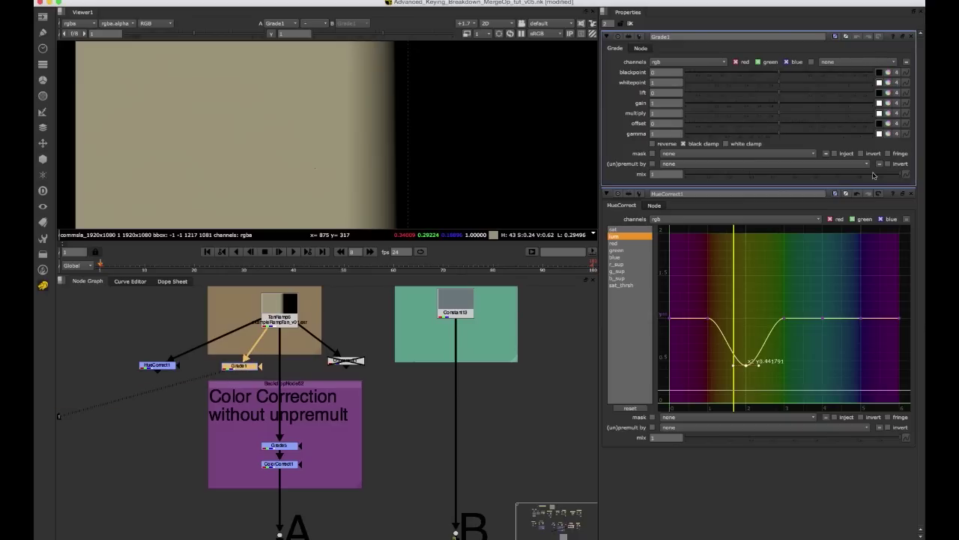
Close the HueCorrect properties, set the new Grade's multiply to 2 and toggle the Grade to compare the result
left_click(912, 195)
type("2")
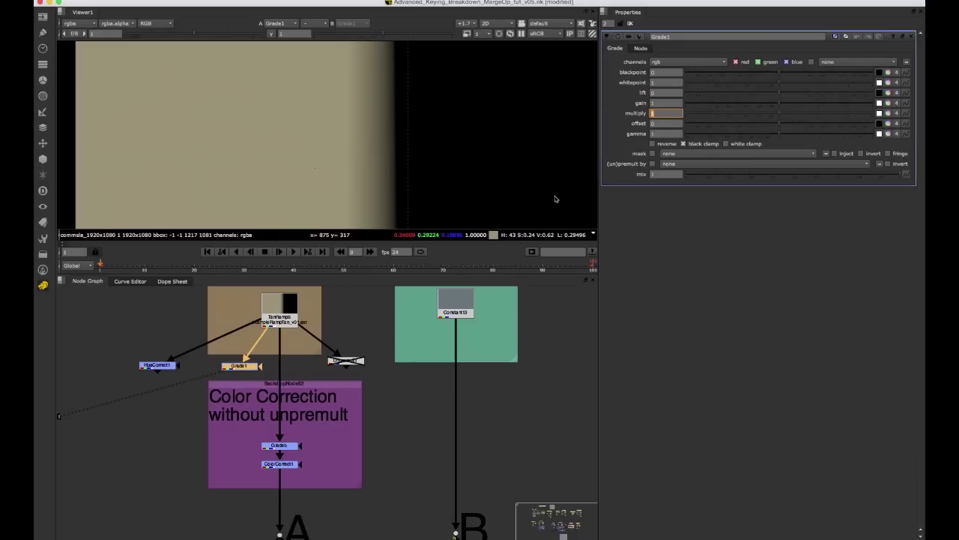
left_click(343, 334)
left_click(257, 365)
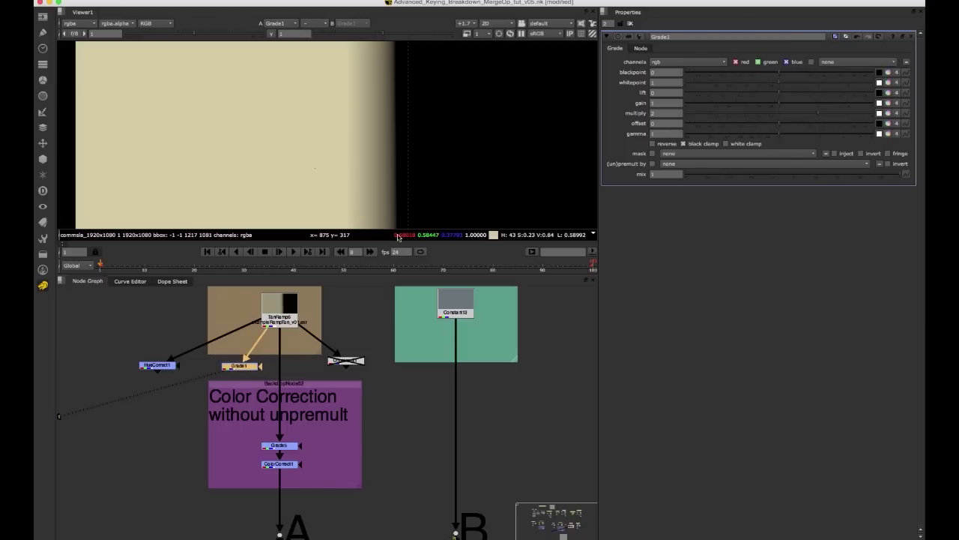
key("d")
key("d")
Connect the new Grade to the BG COLOR constant and compare the constant with the Grade disabled and enabled
left_click_drag(247, 370, 346, 335)
middle_click_drag(346, 335, 401, 334, "alt")
middle_click_drag(388, 292, 287, 356, "alt")
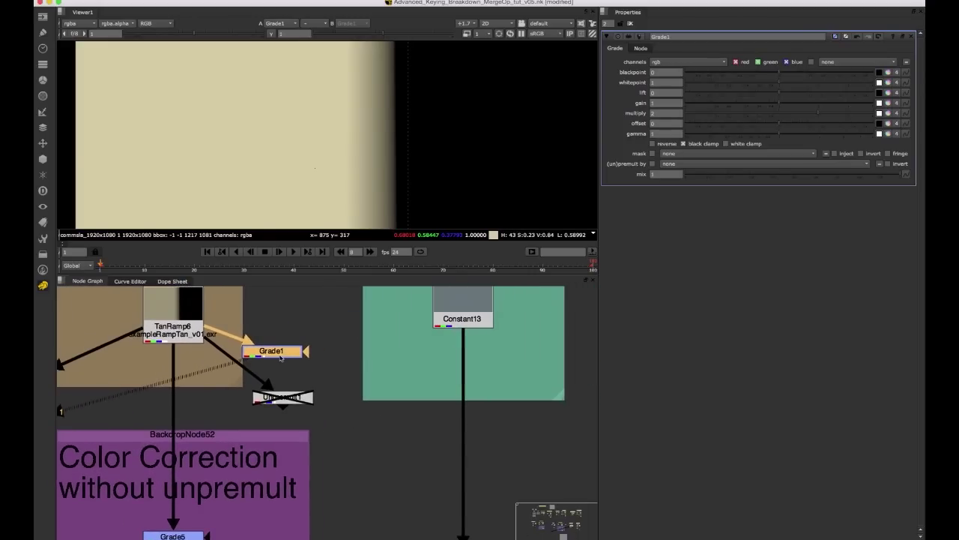
left_click_drag(281, 358, 326, 362)
left_click_drag(218, 328, 456, 307)
left_click_drag(316, 355, 364, 357)
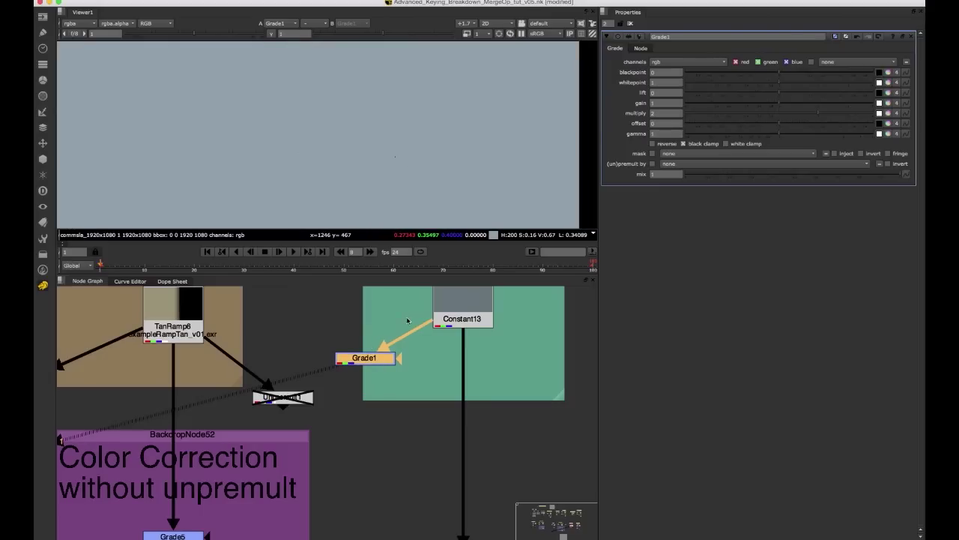
left_click(385, 361)
key("d")
key("d")
Reconnect the new Grade to the FG COLOR ramp with multiply at 1 and set its offset to 0.5
left_click_drag(302, 328, 401, 370)
left_click_drag(424, 326, 173, 326)
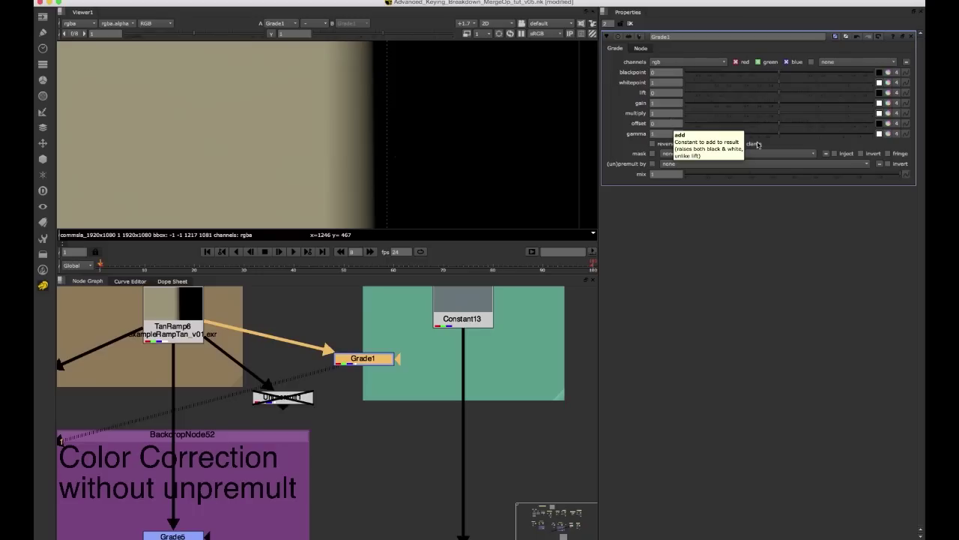
left_click_drag(797, 124, 824, 125)
type("0.3")
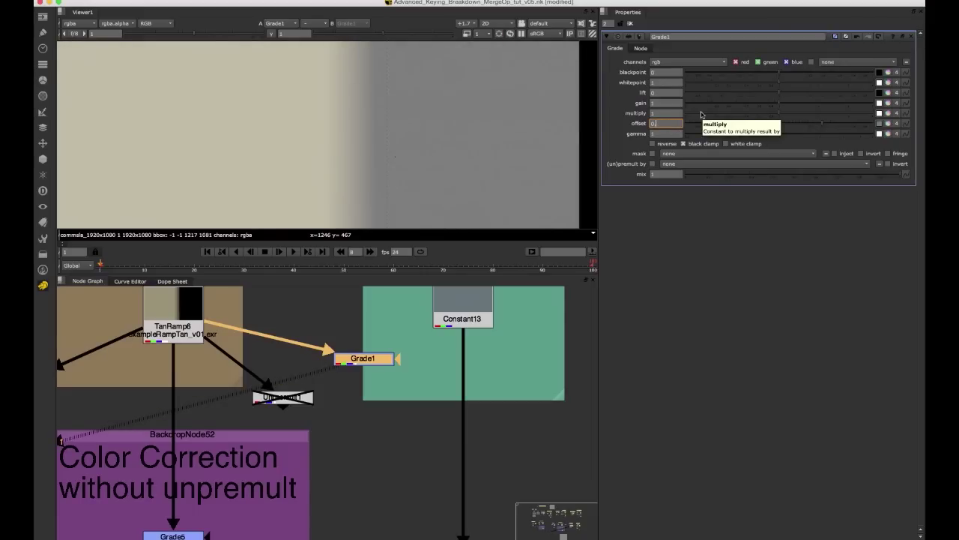
key("Return")
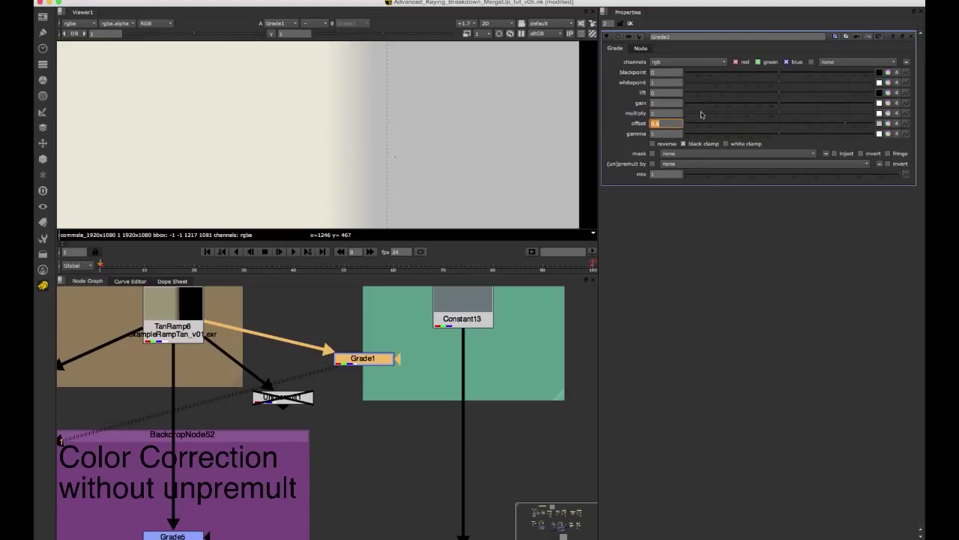
Connect Grade1 to the Constant13 BG color to view its offset there, and reconnect it to the TanRamp6 ramp for comparison
left_click(218, 324)
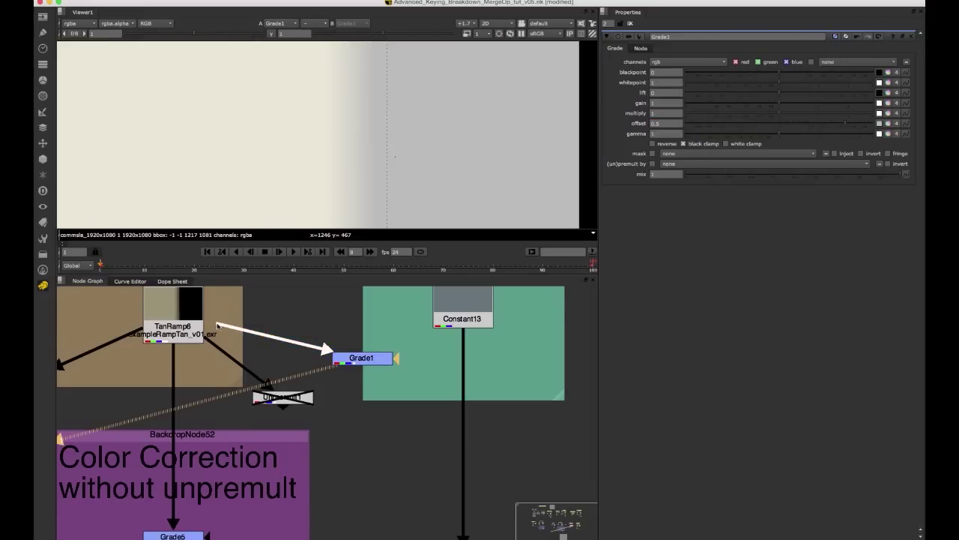
left_click_drag(218, 324, 453, 315)
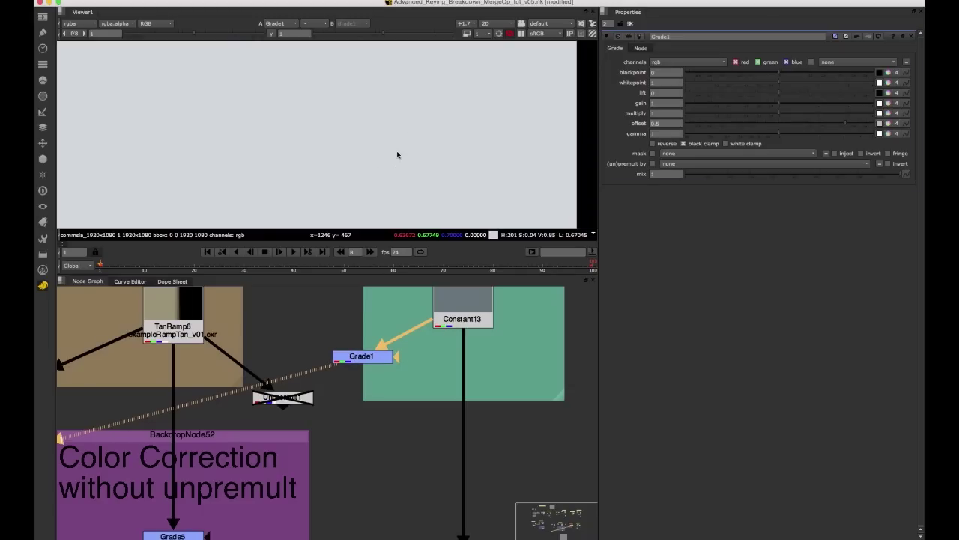
scroll(397, 155, "down", 5)
scroll(387, 163, "up", 1)
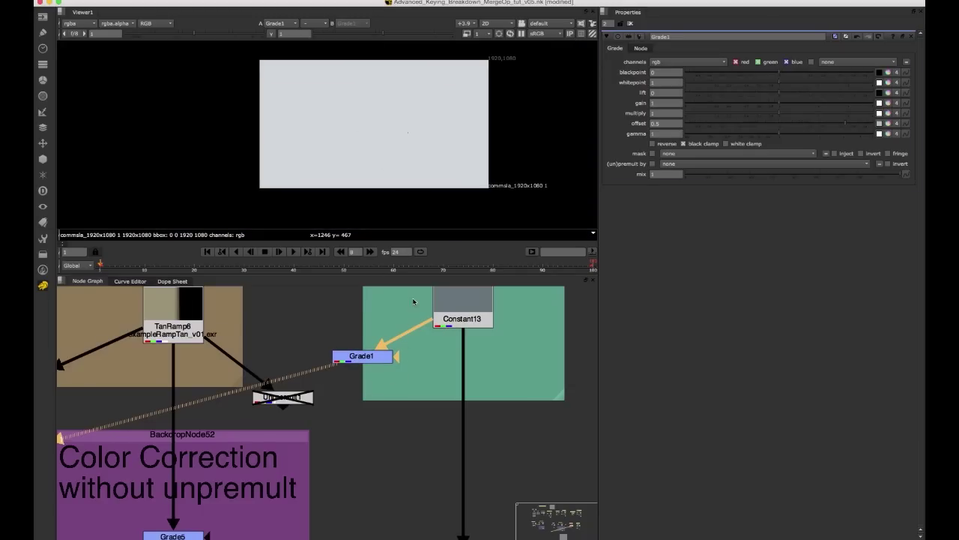
left_click_drag(426, 321, 188, 326)
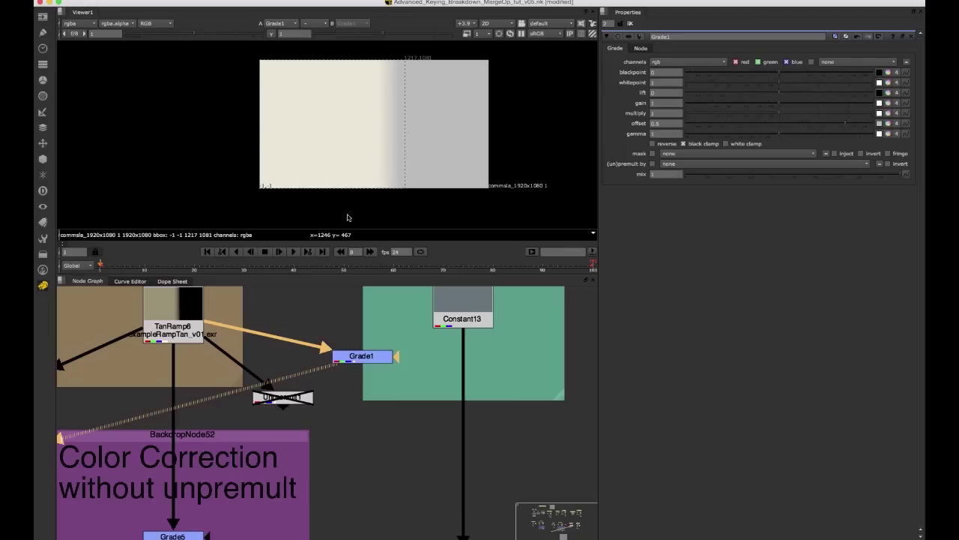
left_click_drag(375, 347, 340, 343)
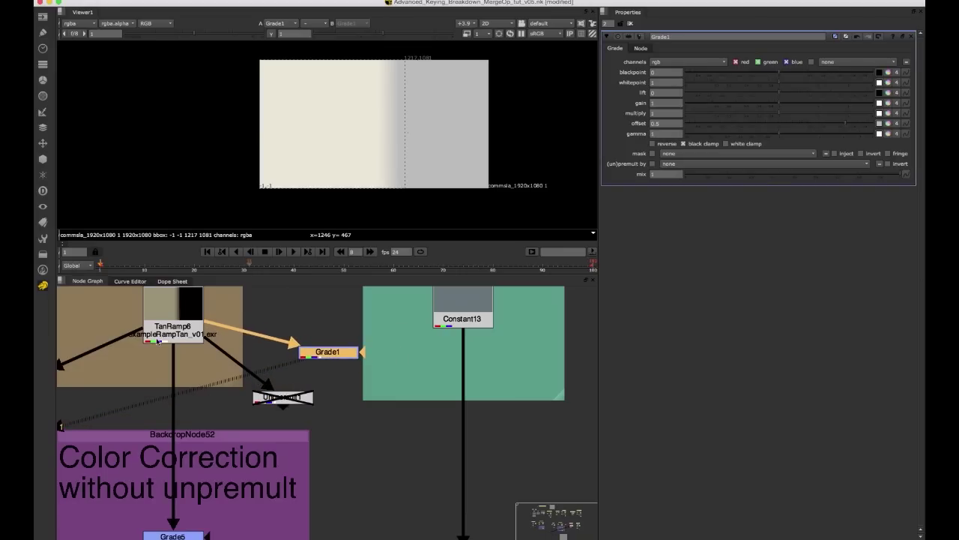
Display Grade5 from the "Color Correction without unpremult" group in the viewer, leaving only its properties open
middle_click_drag(197, 415, 210, 338)
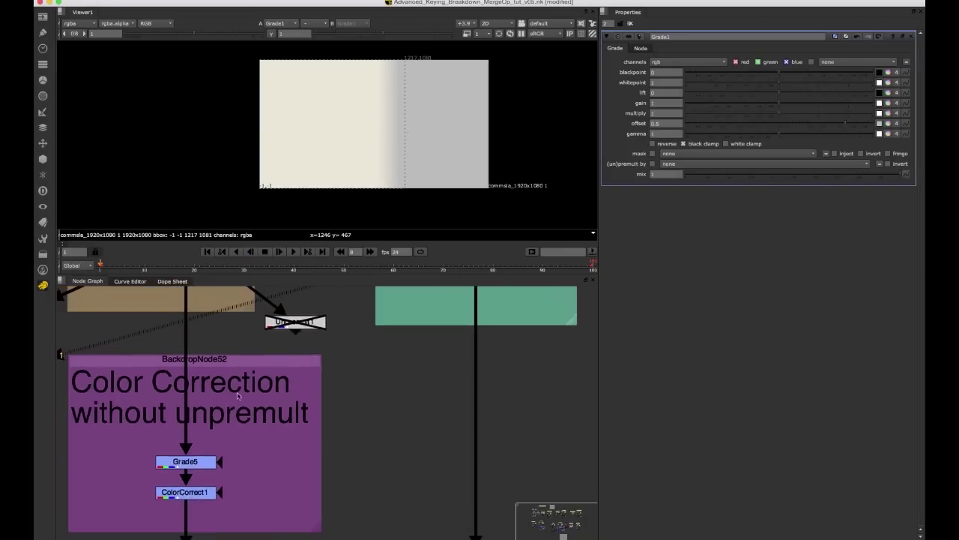
scroll(254, 334, "down", 3)
scroll(221, 419, "up", 4)
left_click_drag(256, 398, 137, 452)
key("1")
double_click(218, 427)
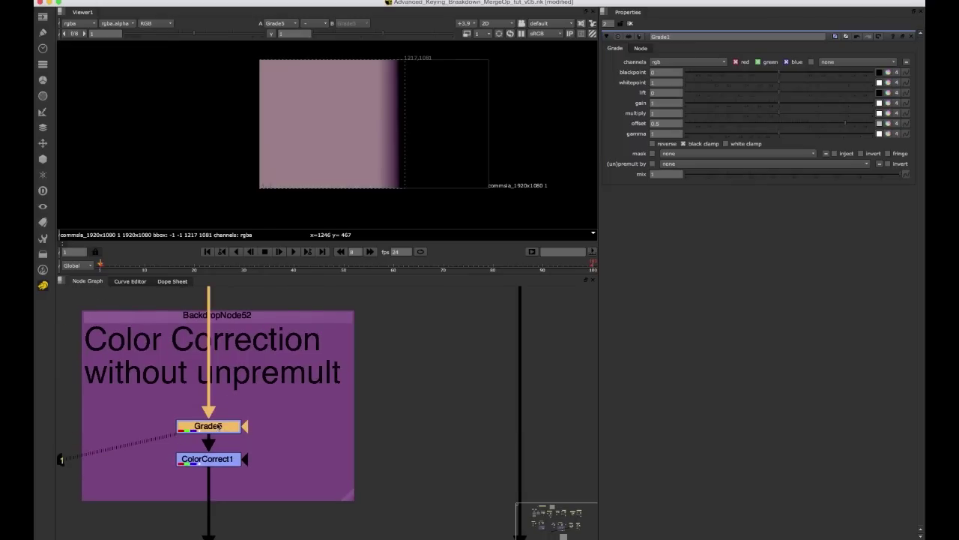
scroll(406, 126, "up", 4)
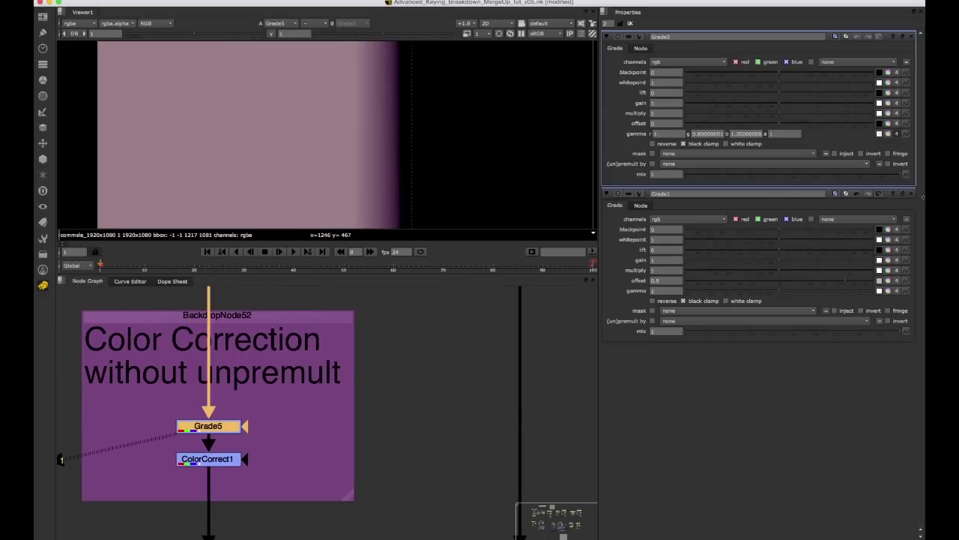
left_click(912, 193)
Reset Grade5's gamma to a single value and tint it to about red 1.19, green 0.86, blue 0.95 using the temperature and magenta sliders
left_click(897, 134)
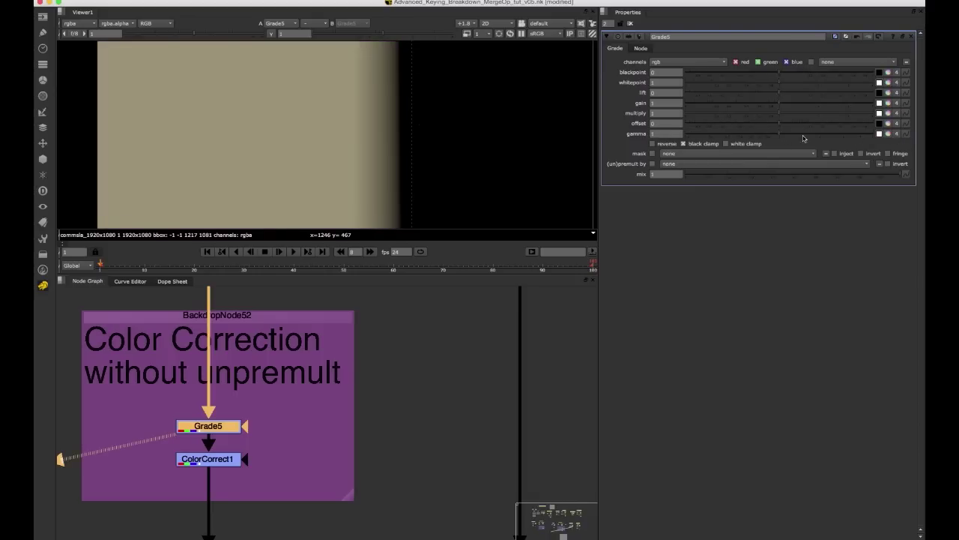
left_click_drag(804, 134, 811, 133)
left_click(888, 133)
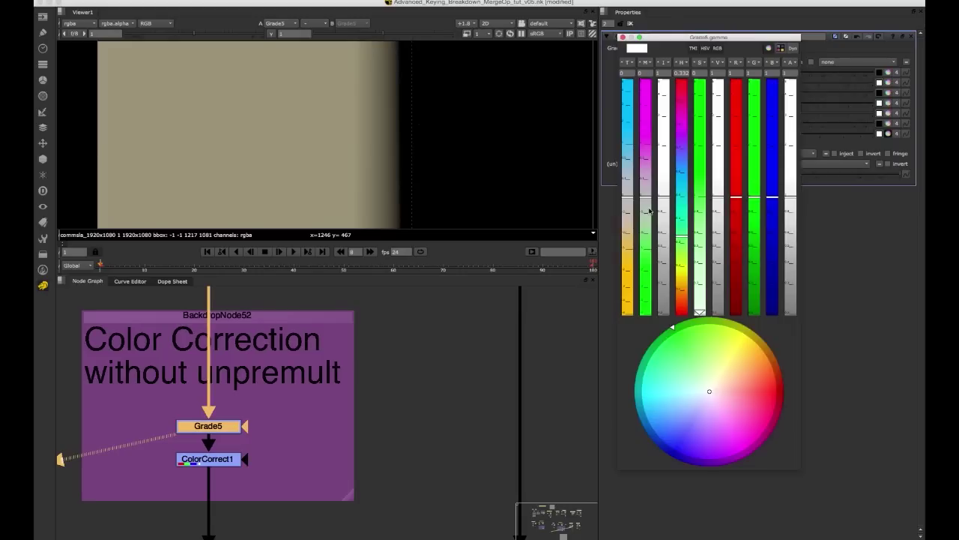
left_click_drag(626, 201, 645, 180)
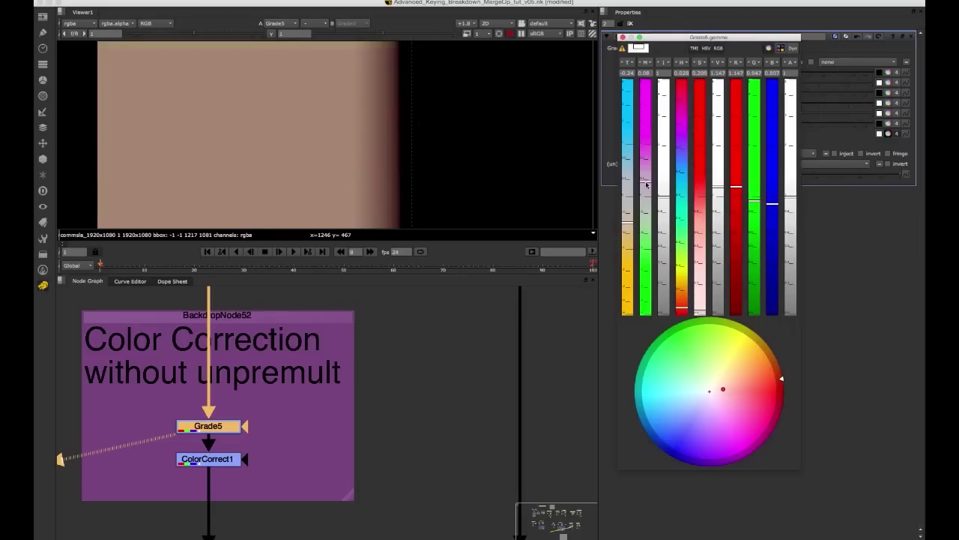
left_click_drag(715, 40, 743, 78)
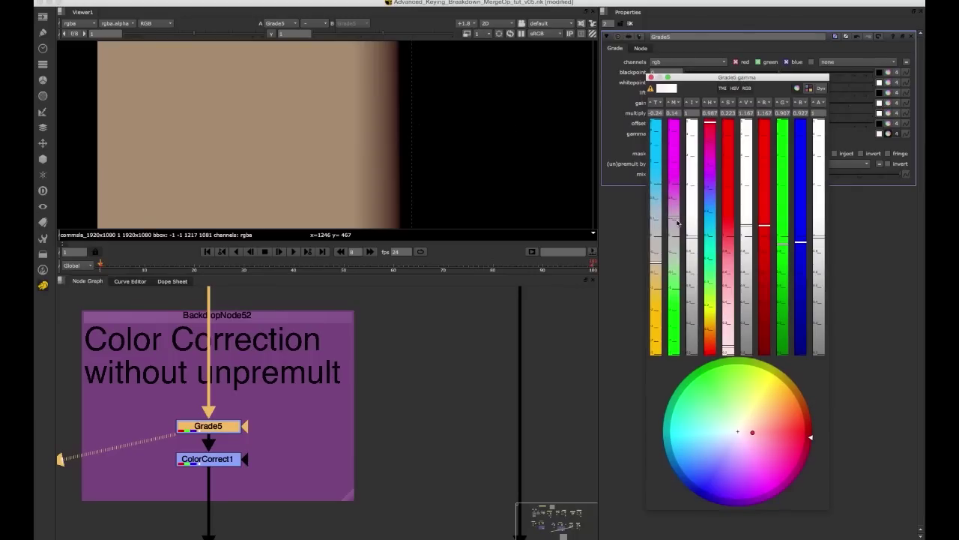
left_click_drag(676, 225, 672, 215)
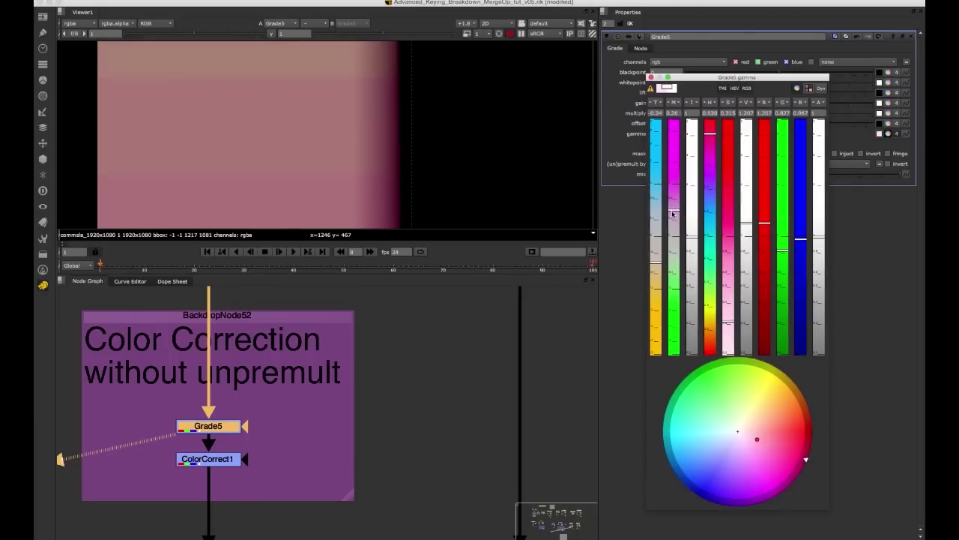
left_click(651, 78)
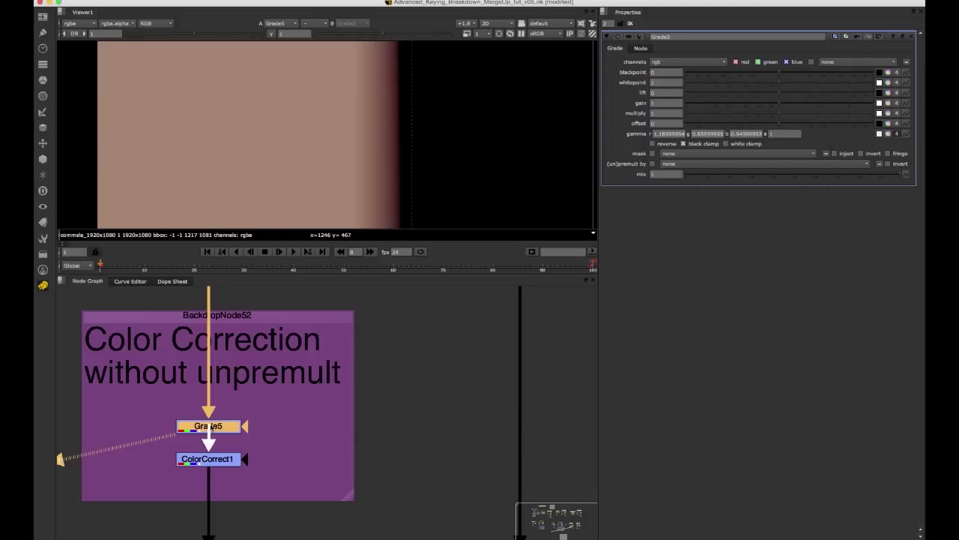
Disable and re-enable Grade5 to compare the ramp's soft edge with its solid area under the gamma tint
left_click_drag(216, 427, 216, 424)
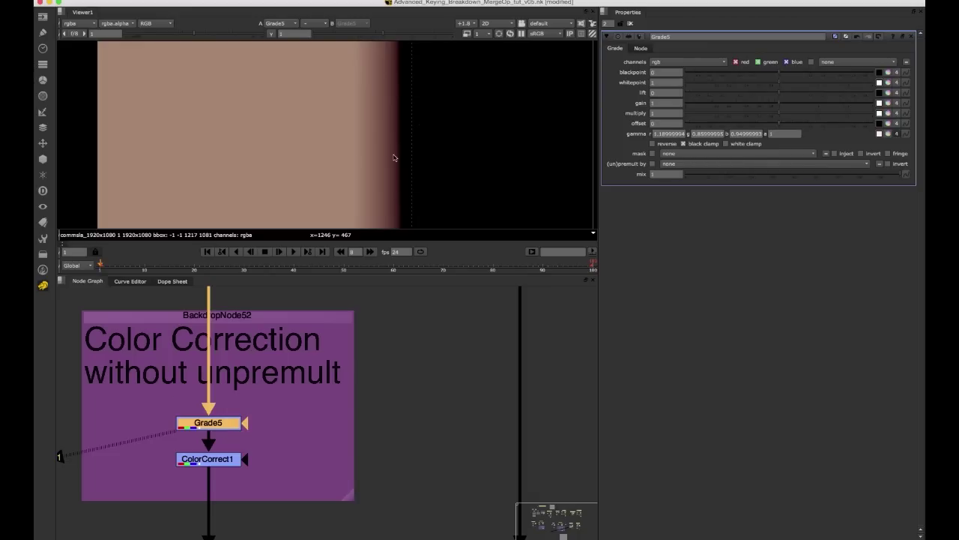
scroll(394, 156, "up", 5)
scroll(329, 156, "down", 6)
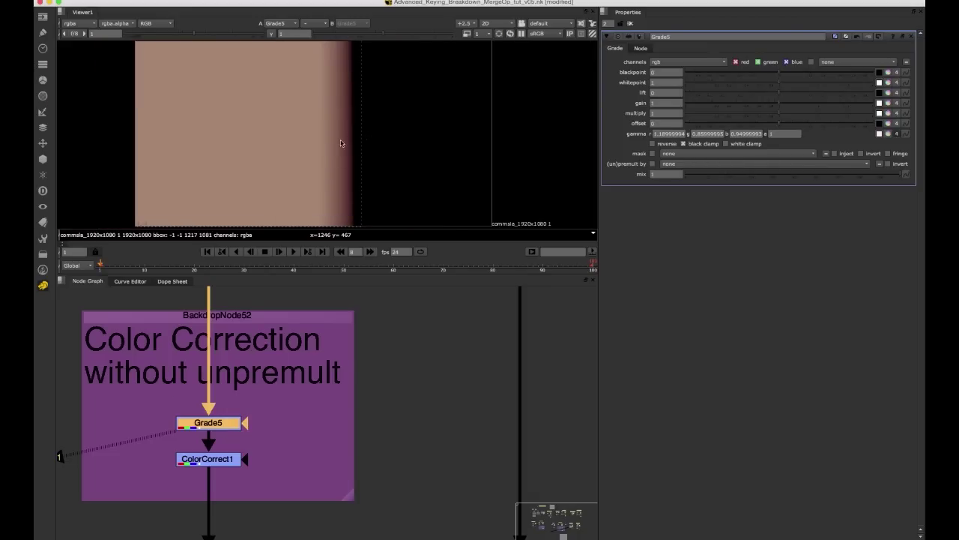
scroll(341, 138, "up", 2)
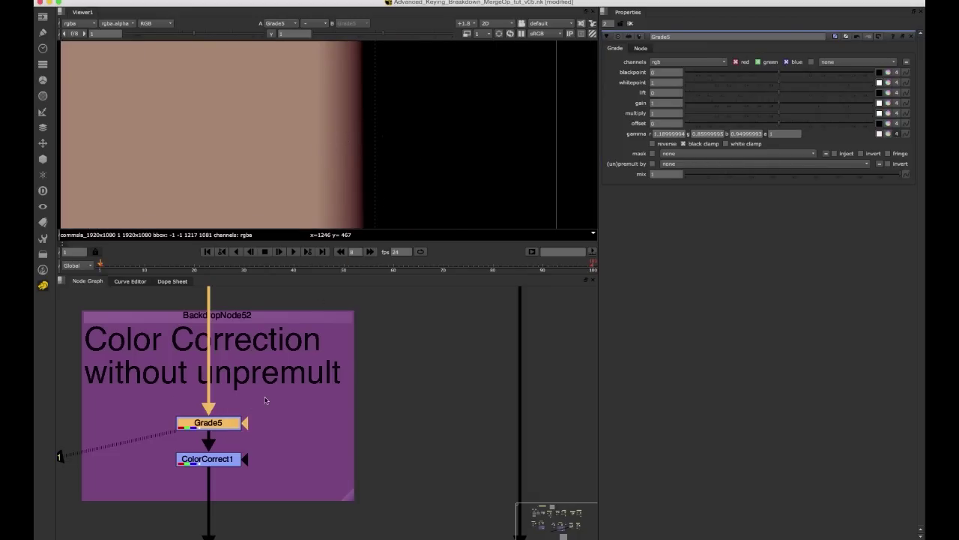
left_click(270, 401)
scroll(331, 196, "down", 2)
left_click(209, 423)
key("d")
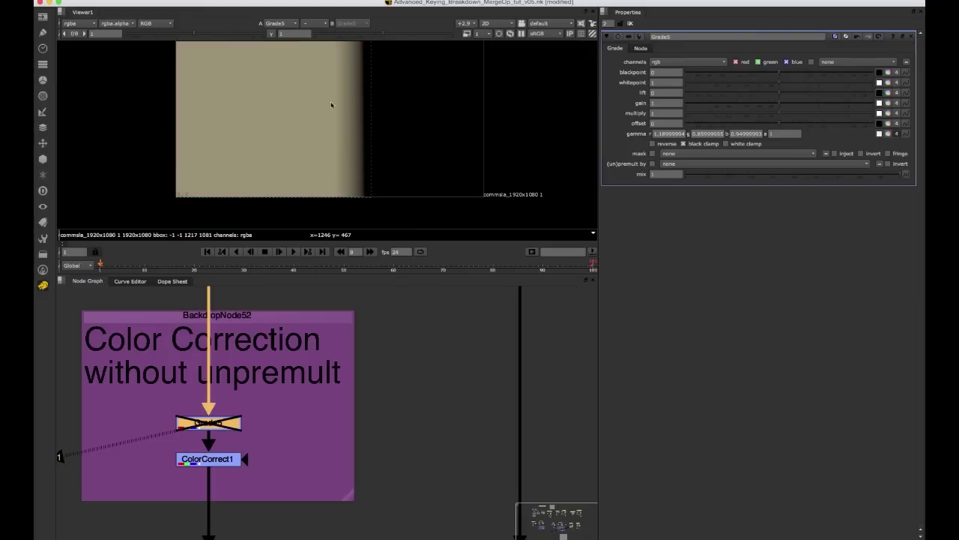
scroll(378, 109, "up", 2)
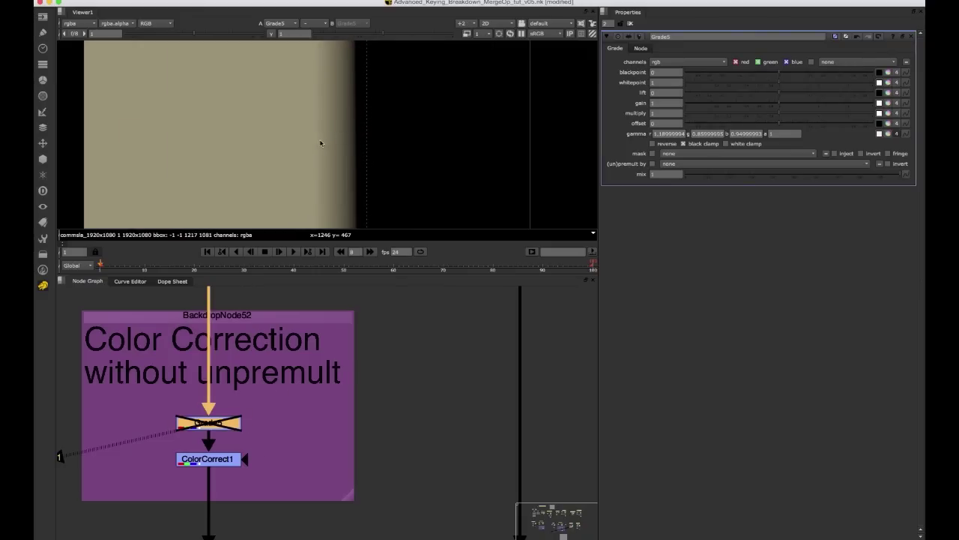
left_click_drag(316, 138, 356, 156, "ctrl+shift")
left_click_drag(251, 404, 185, 436)
key("d")
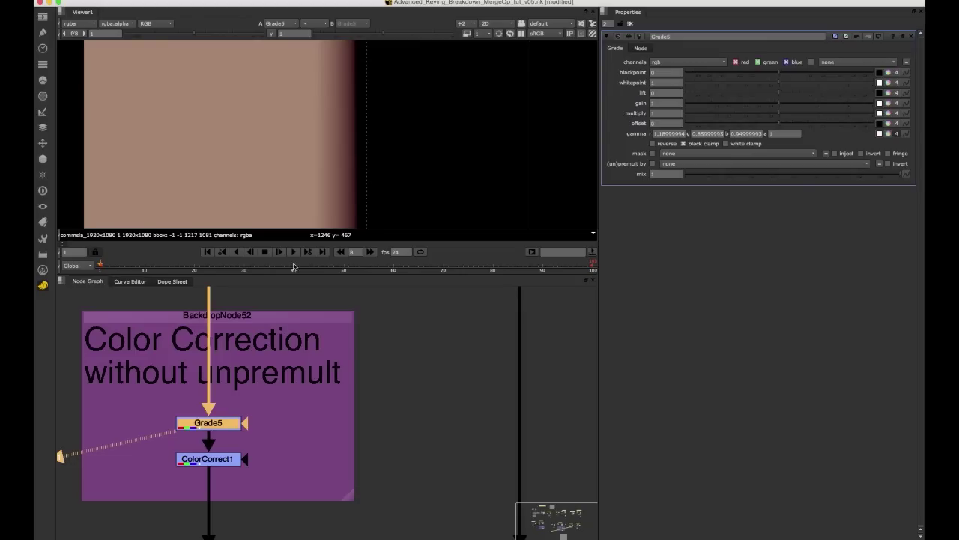
left_click_drag(314, 154, 354, 172)
left_click_drag(178, 116, 265, 173)
Enable Unpremult1 and display its output in the viewer
middle_click_drag(272, 305, 280, 361)
left_click(333, 339)
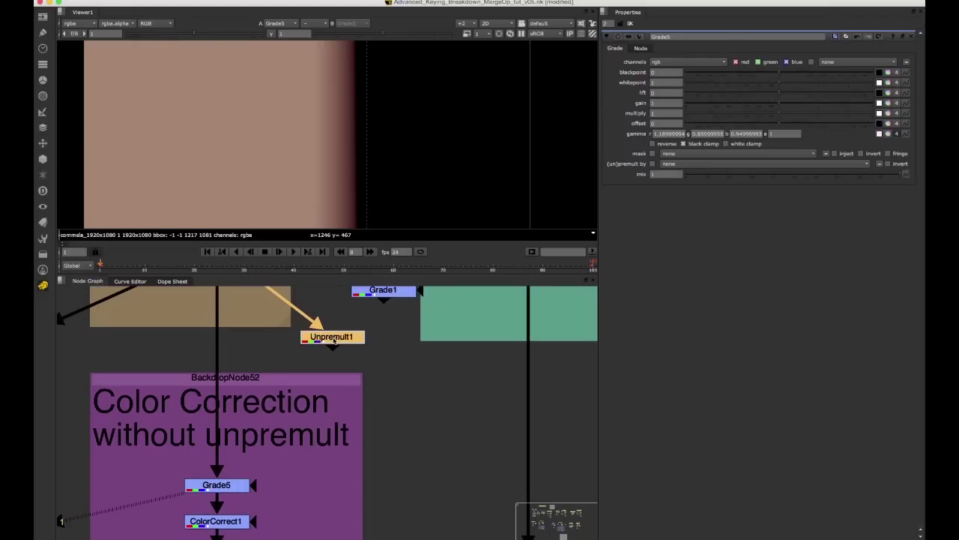
key("1")
Duplicate Grade5, connect the copy to Unpremult1's output and display it in the viewer
left_click_drag(274, 459, 173, 506)
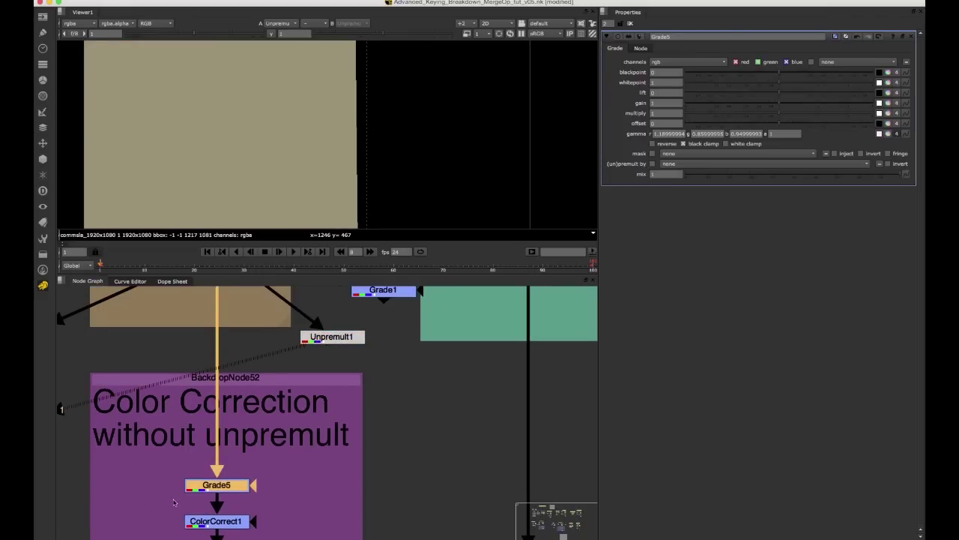
key("super+c")
left_click(300, 478)
key("super+v")
left_click_drag(298, 458, 332, 341)
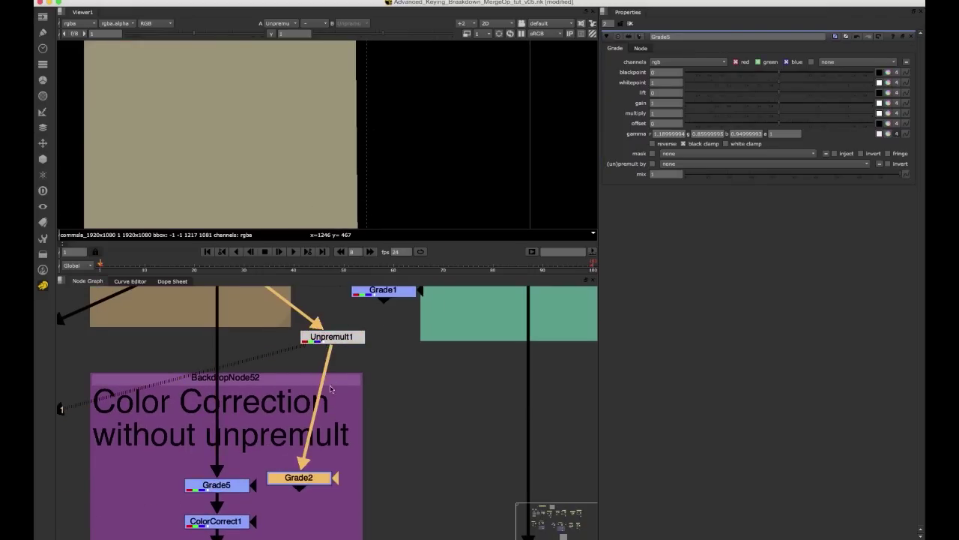
left_click_drag(302, 480, 327, 471)
key("1")
Align Unpremult1 above Grade2 and toggle Grade2 off and on to compare the correction on the unpremultiplied ramp
key("d")
key("d")
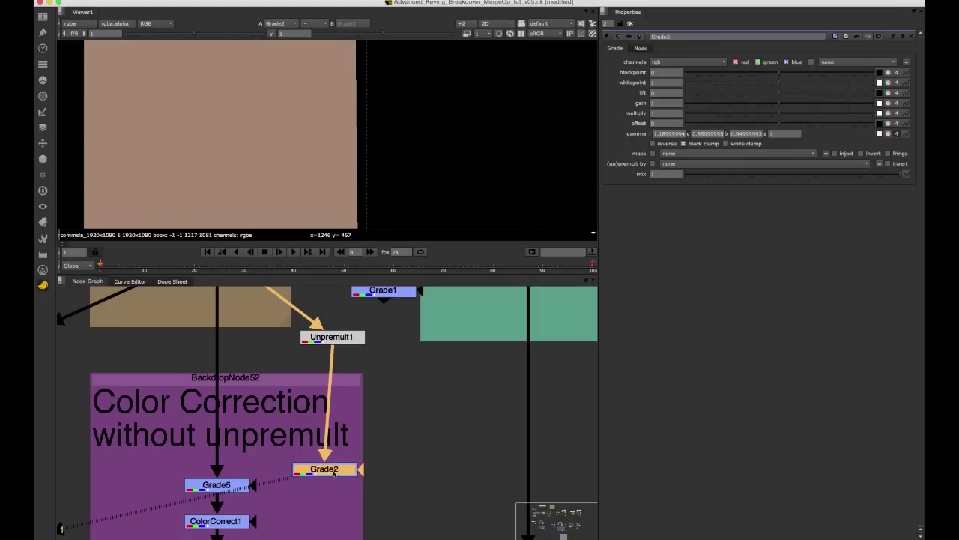
left_click_drag(365, 337, 356, 334)
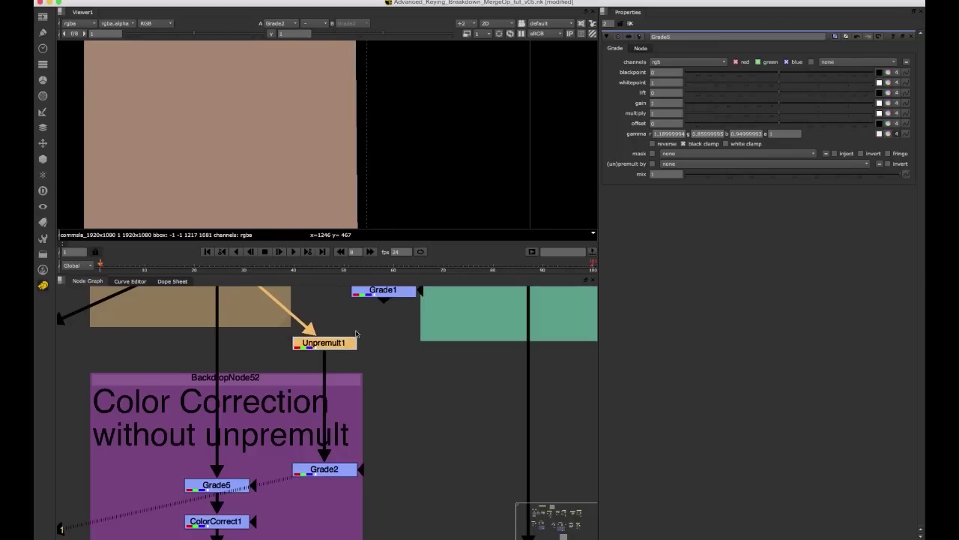
left_click(334, 469)
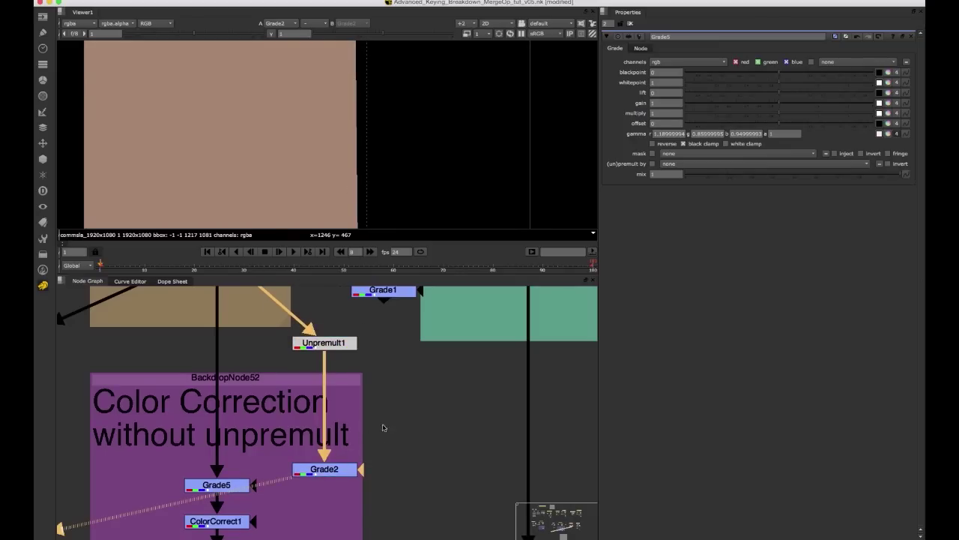
left_click(335, 473)
key("d")
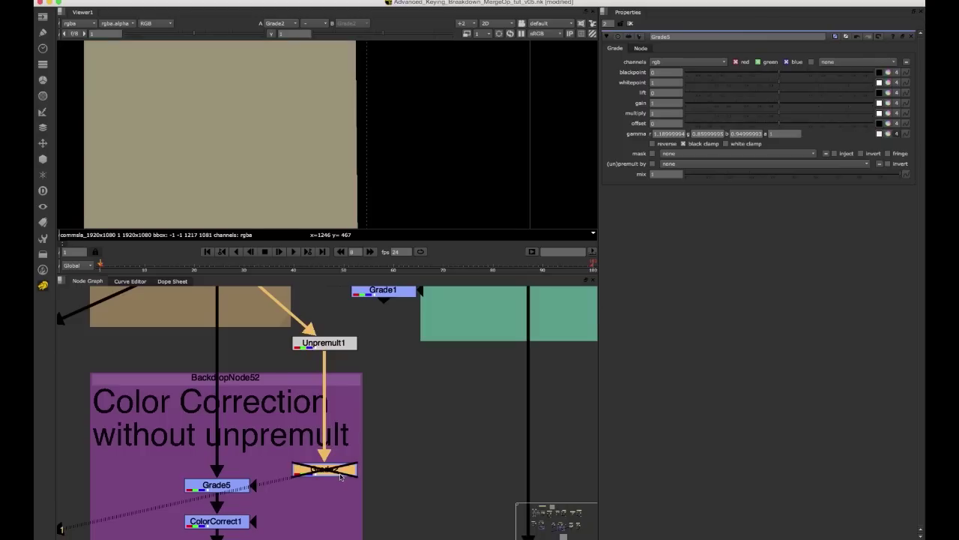
key("d")
key("d")
key("d")
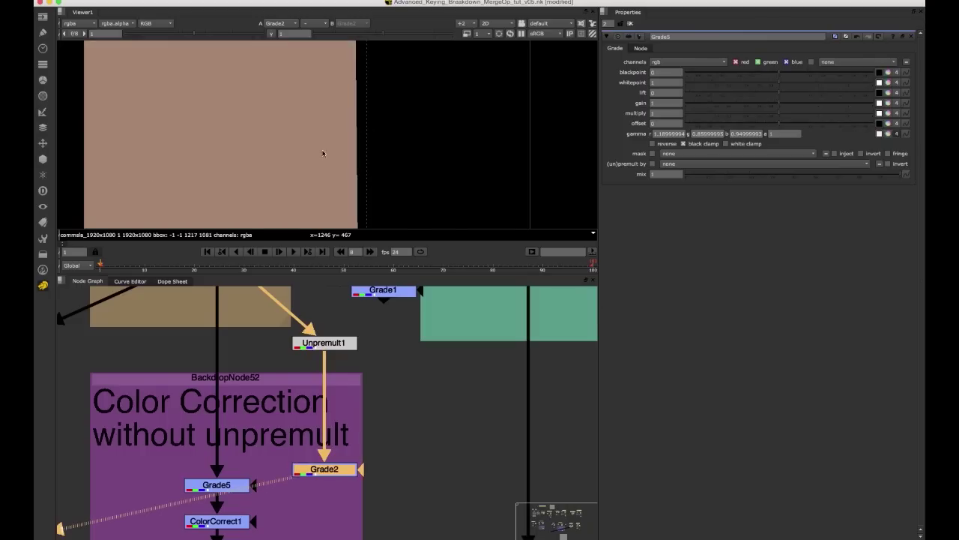
Display Grade5 in the viewer again and move it up to make room above ColorCorrect1
left_click(216, 485)
key("1")
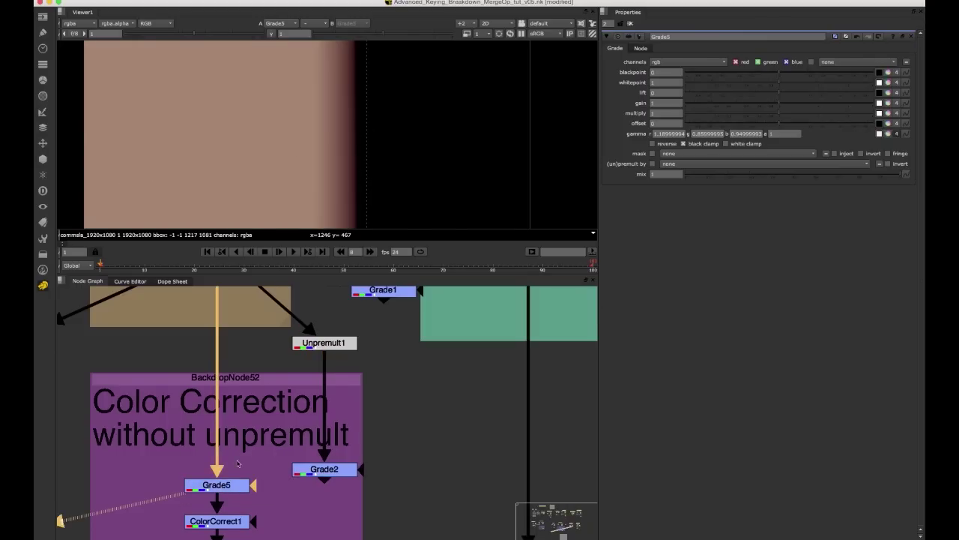
middle_click_drag(255, 461, 241, 399)
left_click_drag(232, 430, 233, 383)
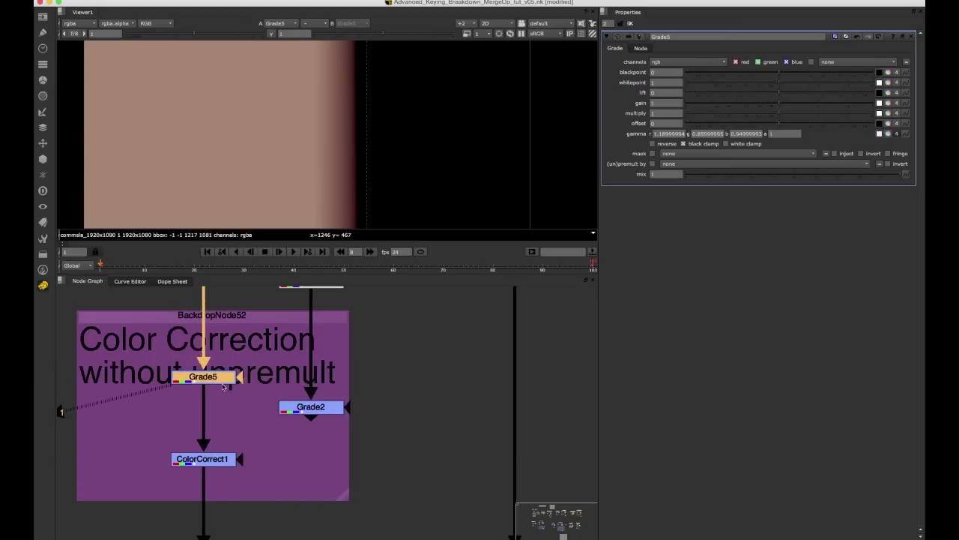
Branch a copy of Unpremult1 off Grade5's output and display it in the viewer
middle_click_drag(303, 347, 287, 409)
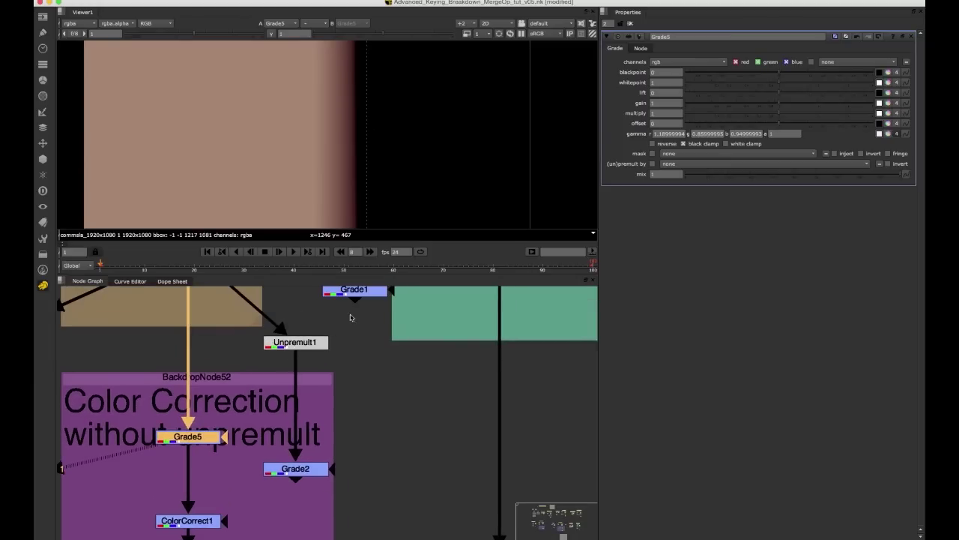
left_click(296, 342)
middle_click_drag(259, 388, 309, 348)
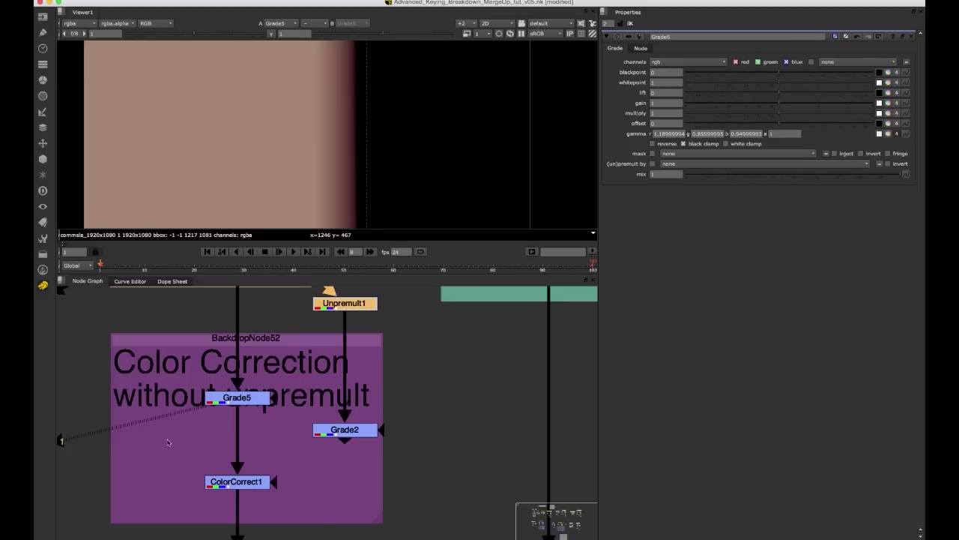
key("ctrl+v")
left_click_drag(149, 411, 231, 398)
left_click_drag(177, 439, 183, 443)
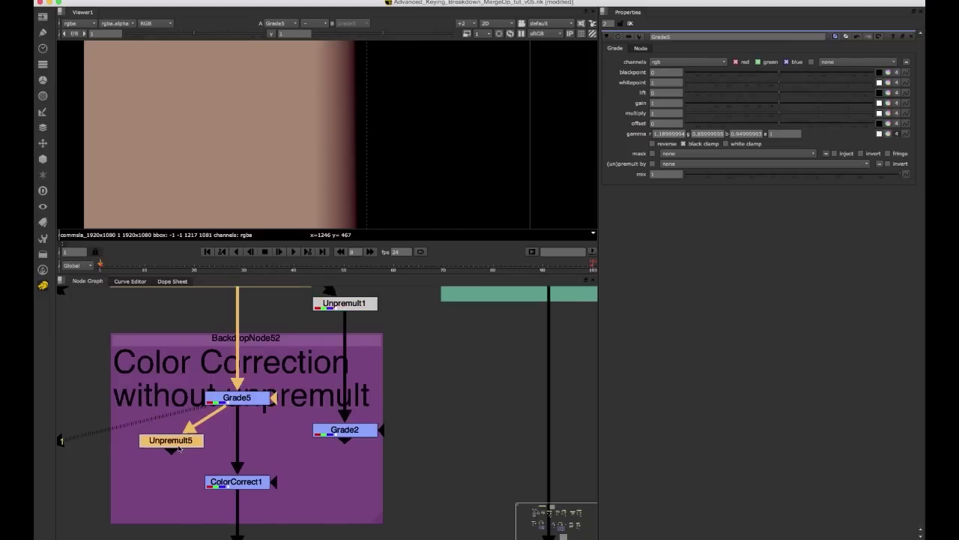
key("1")
Assign Grade2 to the second viewer input and switch between it and Unpremult5 to compare their edges
middle_click_drag(313, 419, 286, 391)
left_click(322, 405)
key("2")
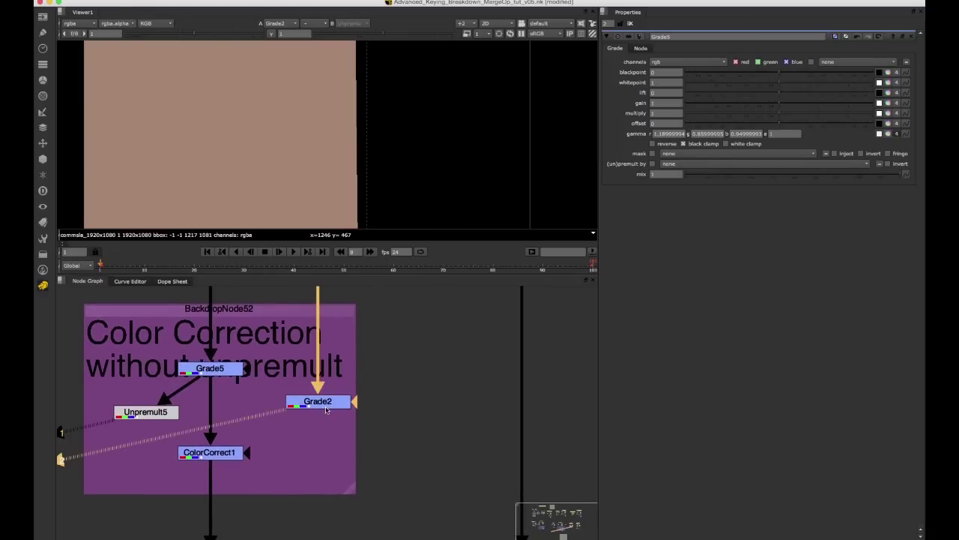
key("1")
key("2")
key("1")
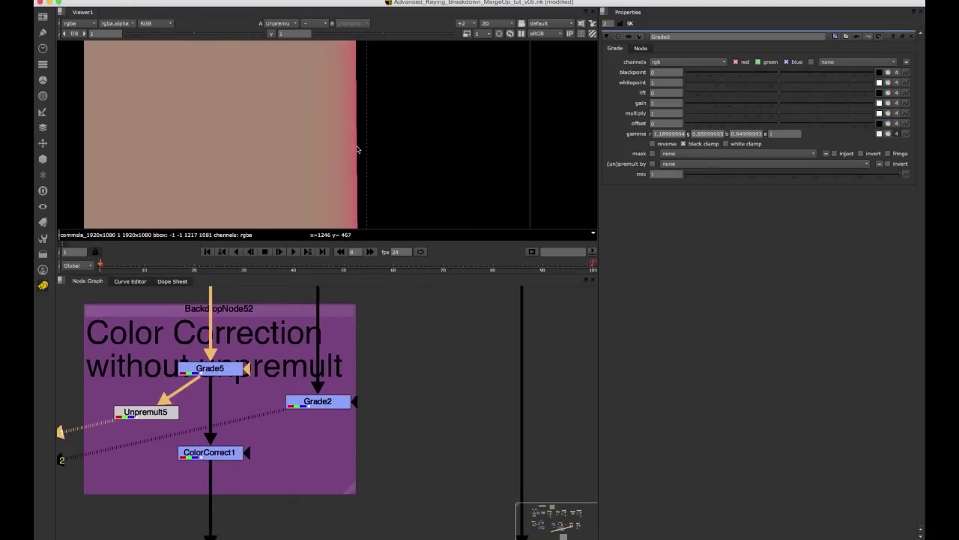
Display Grade5 in the viewer and return to Unpremult5 to compare the premultiplied edge with its unpremultiplied version
scroll(352, 156, "up", 2)
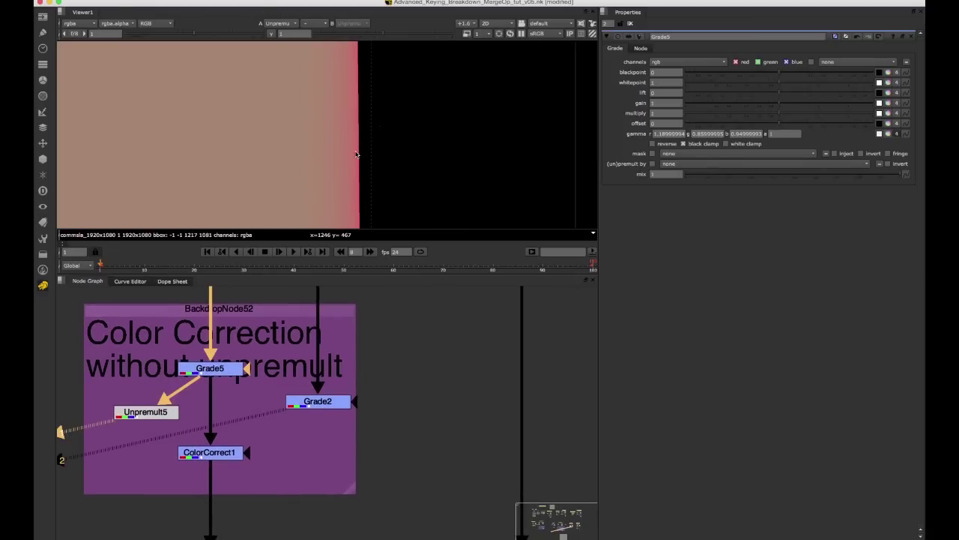
key("2")
key("1")
left_click(216, 368)
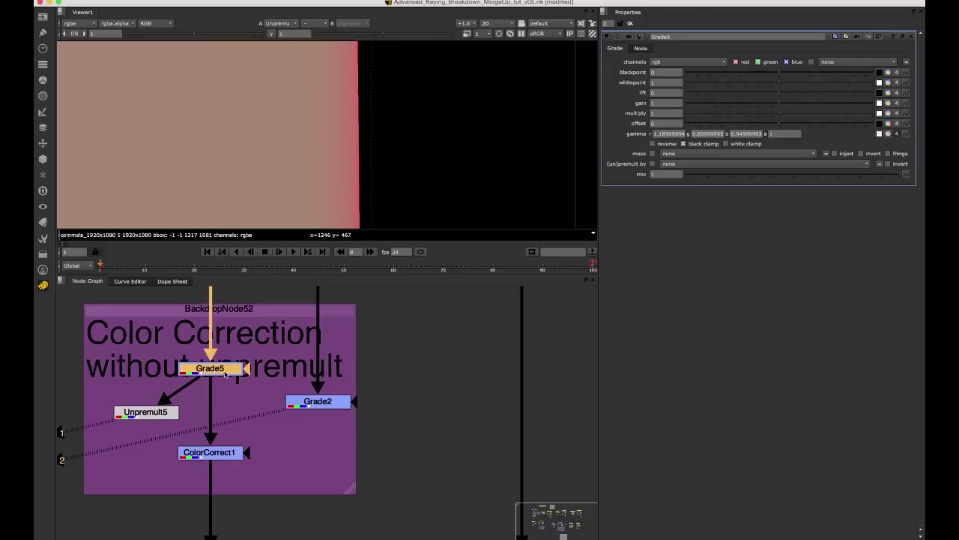
key("1")
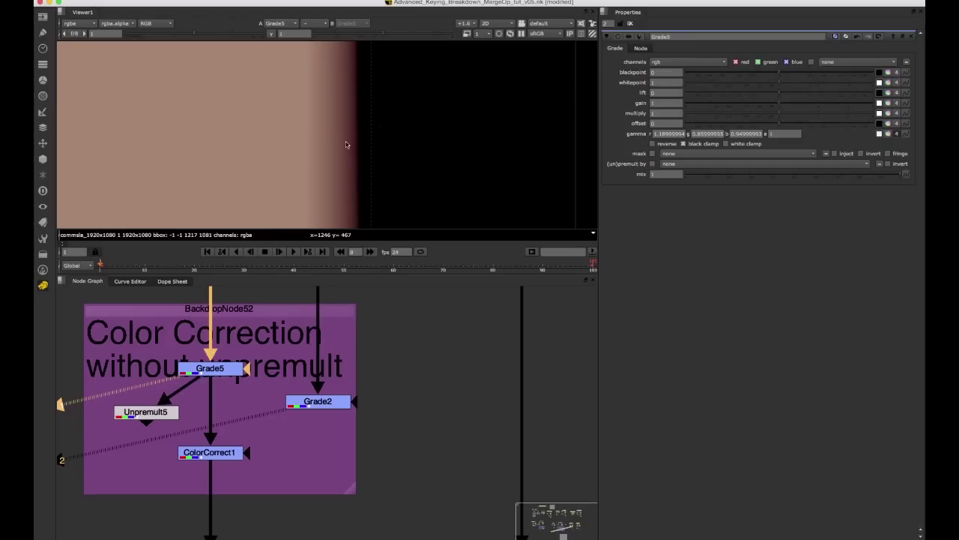
left_click(160, 414)
key("1")
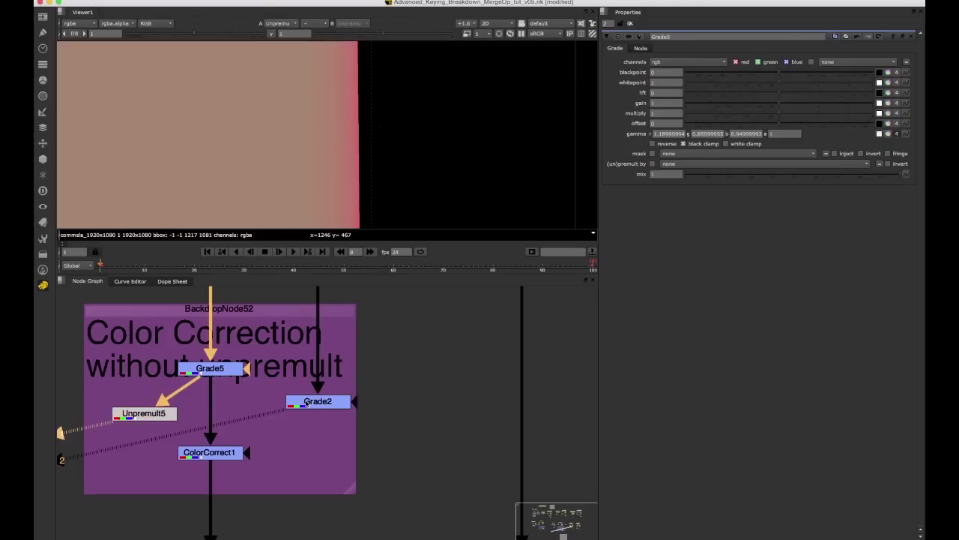
Switch repeatedly between Grade2 and Unpremult5 in the viewer to compare their edge pixels
left_click(317, 406)
key("2")
key("1")
key("2")
key("1")
scroll(356, 137, "down", 4)
middle_click_drag(354, 168, 351, 174)
scroll(357, 162, "up", 2)
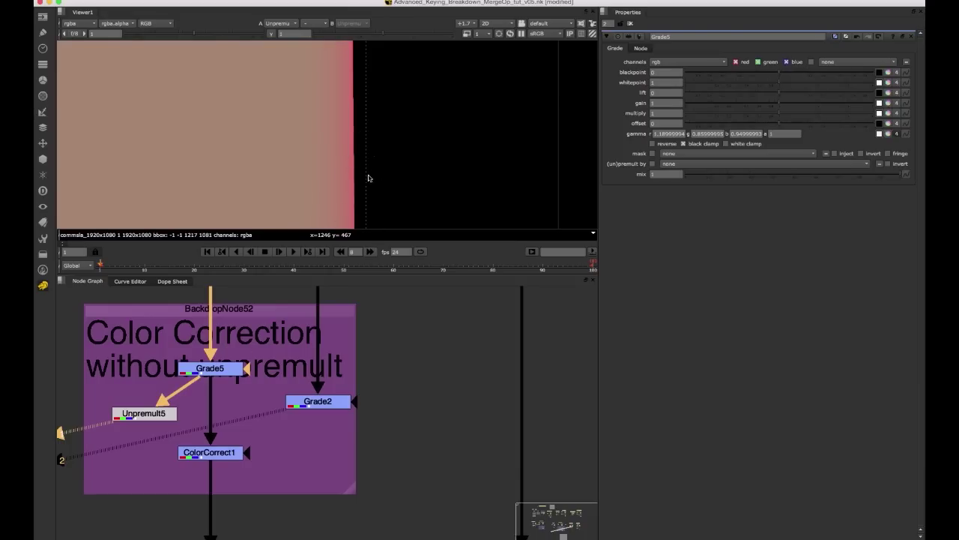
Move Unpremult5 farther from Grade5, disable Grade5 and display ColorCorrect1 in the viewer
middle_click_drag(261, 377, 288, 404)
left_click(175, 401)
left_click_drag(175, 404, 171, 413)
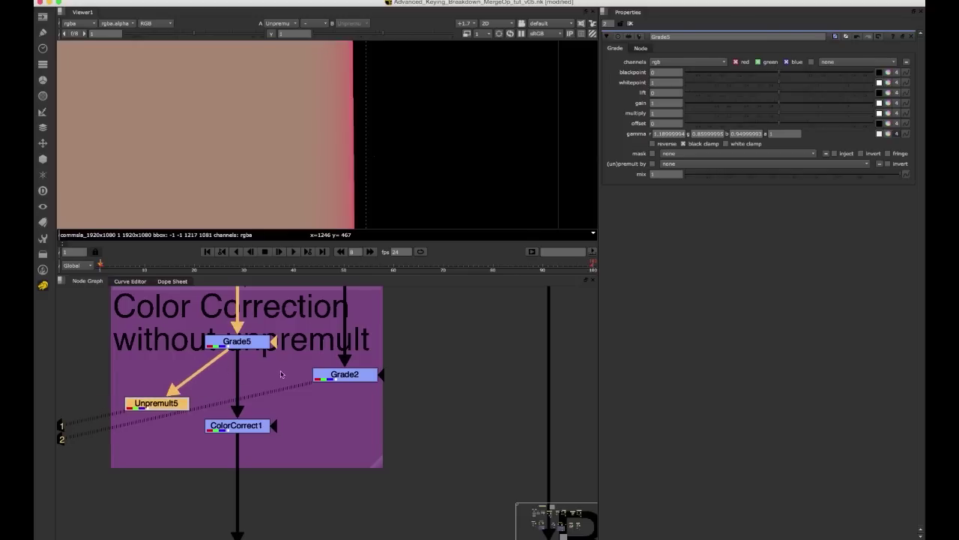
left_click(303, 319)
left_click(259, 341)
key("1")
left_click(268, 397)
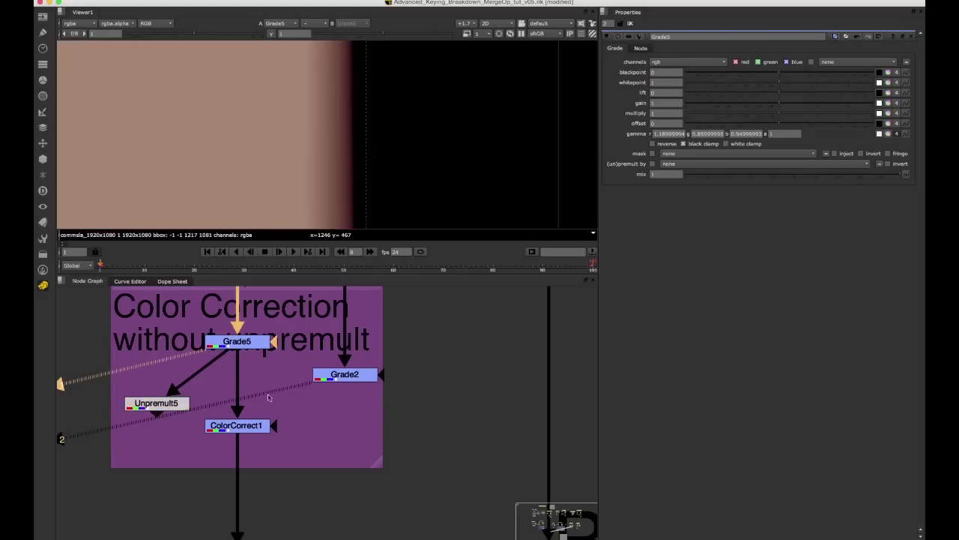
key("d")
left_click(252, 429)
key("1")
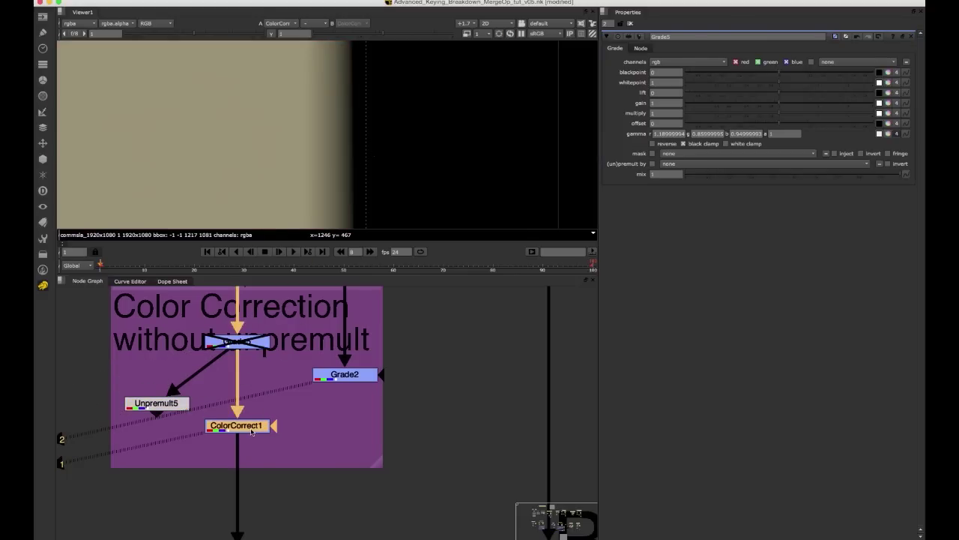
Open ColorCorrect1's properties, toggle the node to check its effect and close Grade5's properties
double_click(252, 429)
key("d")
key("d")
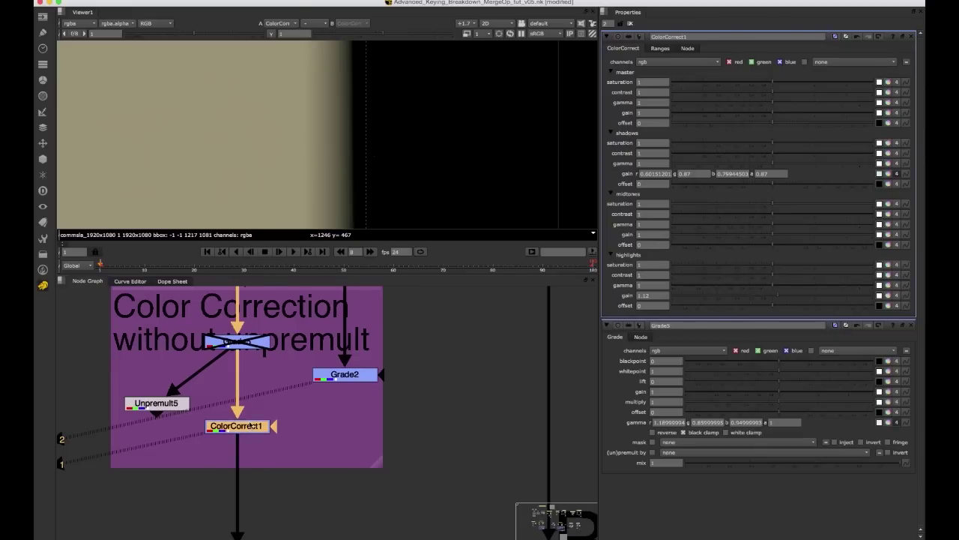
left_click(912, 326)
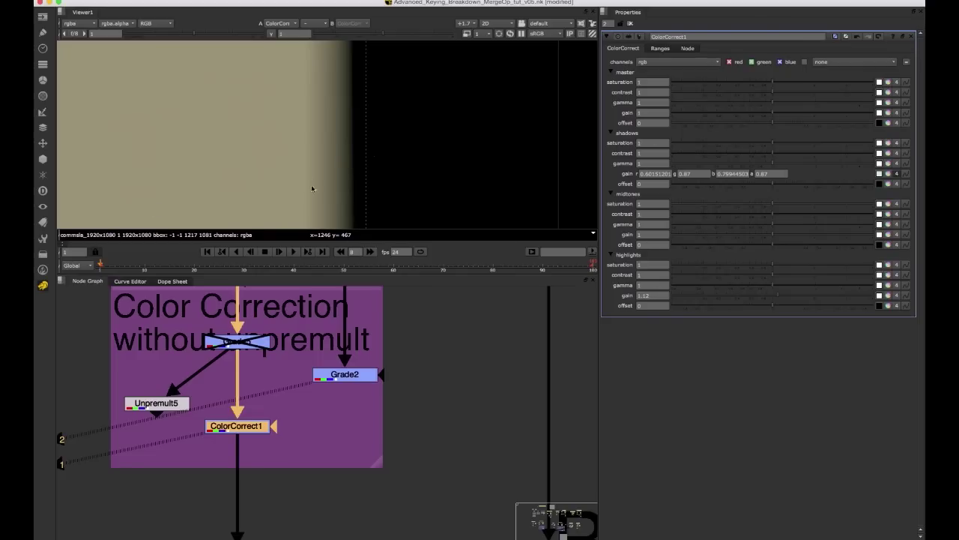
Raise the temperature of ColorCorrect1's shadows gain to 2.1 while inspecting the ramp's soft edge
scroll(339, 155, "up", 3)
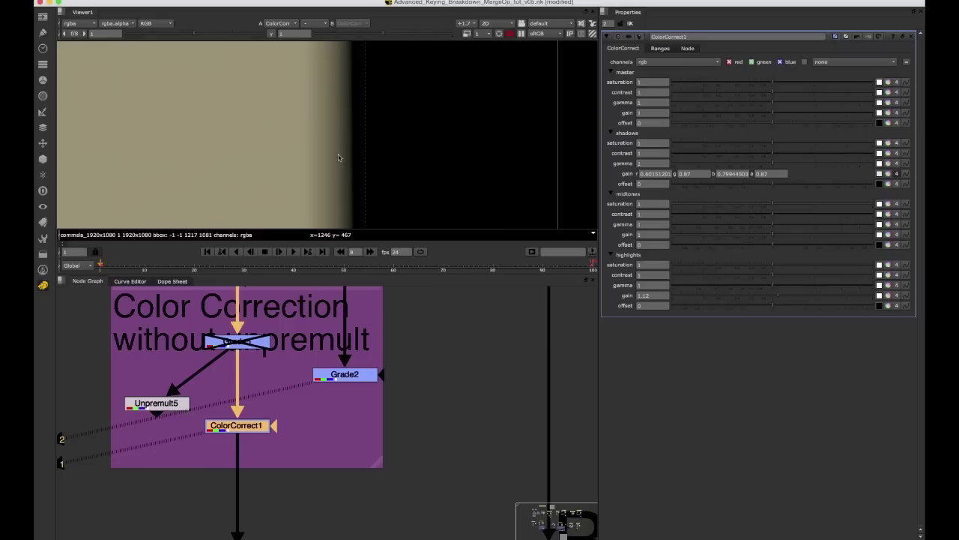
middle_click_drag(347, 148, 326, 178)
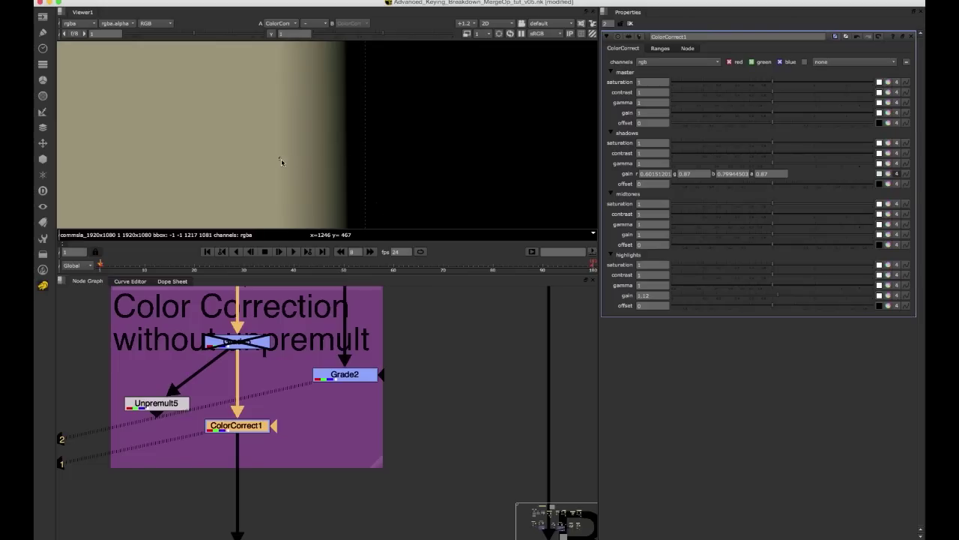
left_click_drag(279, 158, 348, 165)
left_click(888, 174)
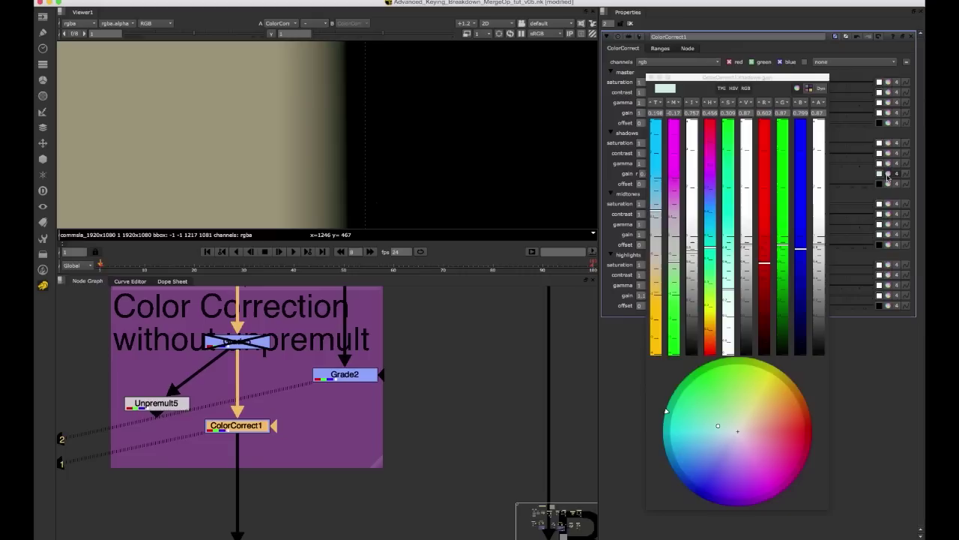
left_click_drag(655, 276, 655, 152)
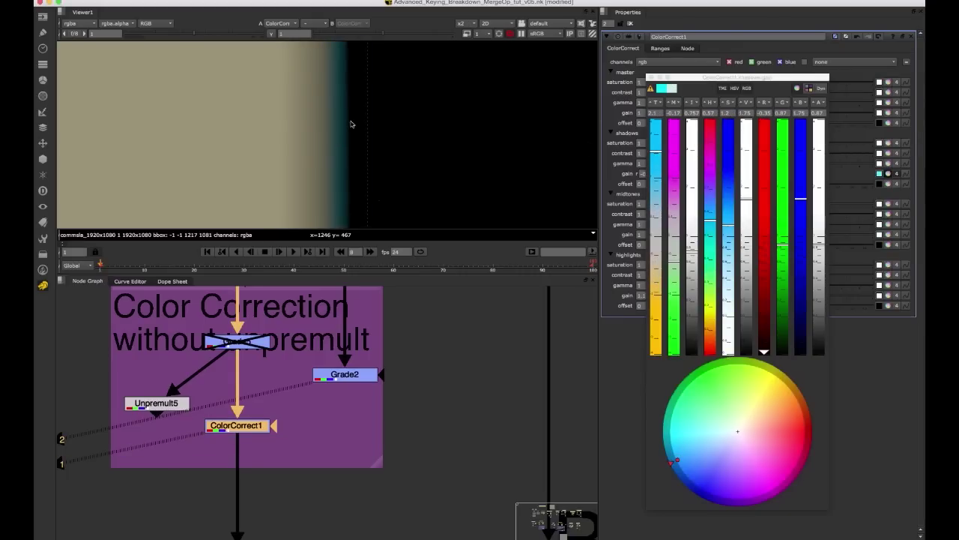
scroll(329, 152, "up", 3)
scroll(367, 154, "down", 2)
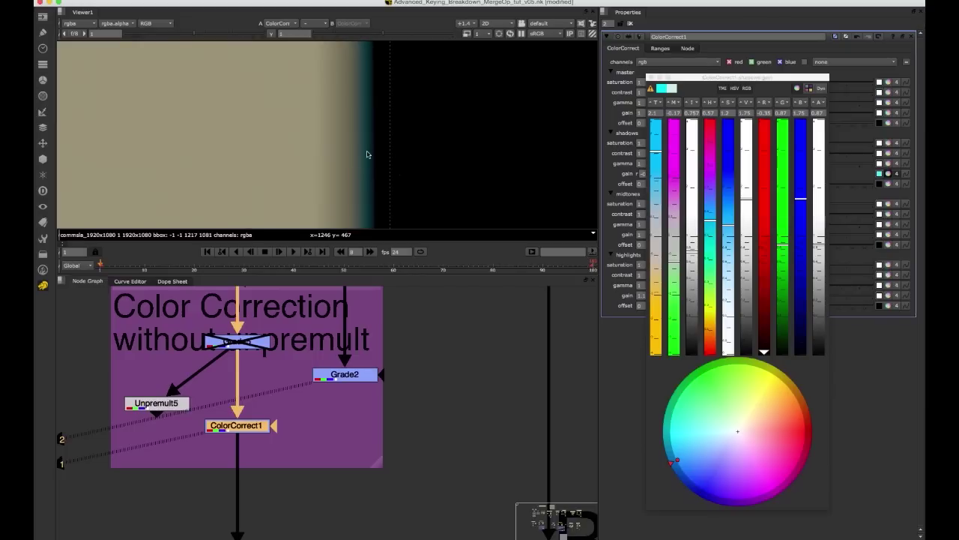
Toggle ColorCorrect1 off and on to compare the shadow correction on the premultiplied edge
left_click_drag(289, 395, 216, 454)
key("d")
key("d")
key("d")
key("d")
Place a copy of ColorCorrect1 beside Unpremult1 in the node graph
left_click_drag(293, 395, 216, 435)
left_click_drag(302, 383, 214, 443)
middle_click_drag(357, 325, 293, 458)
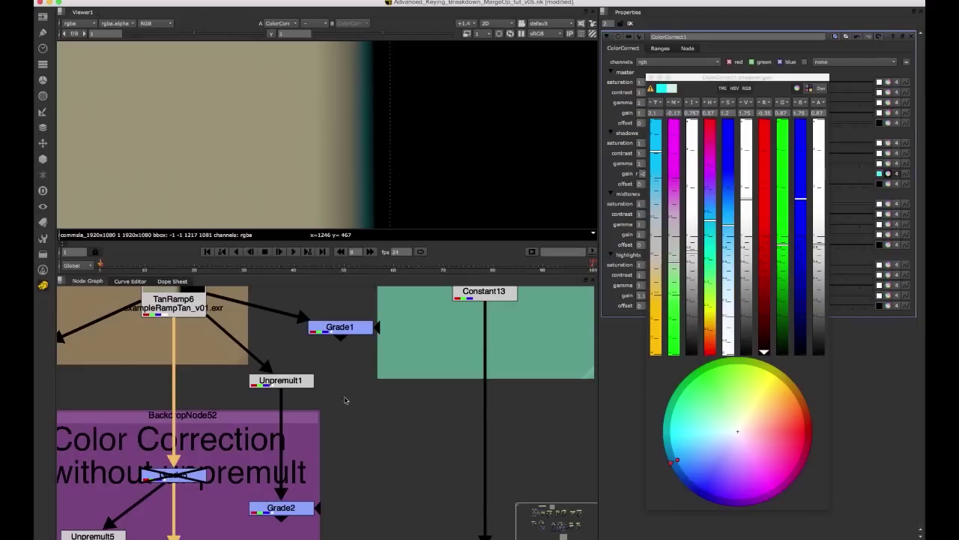
left_click(341, 419)
key("c")
Display Unpremult1, connect the ColorCorrect copy to its output and show that copy in the viewer
left_click(300, 386)
key("1")
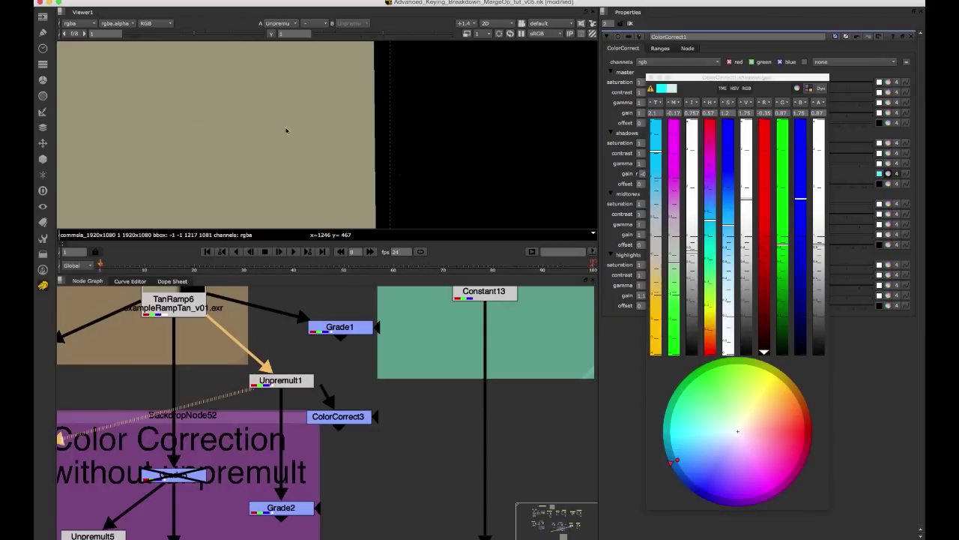
scroll(292, 129, "down", 5)
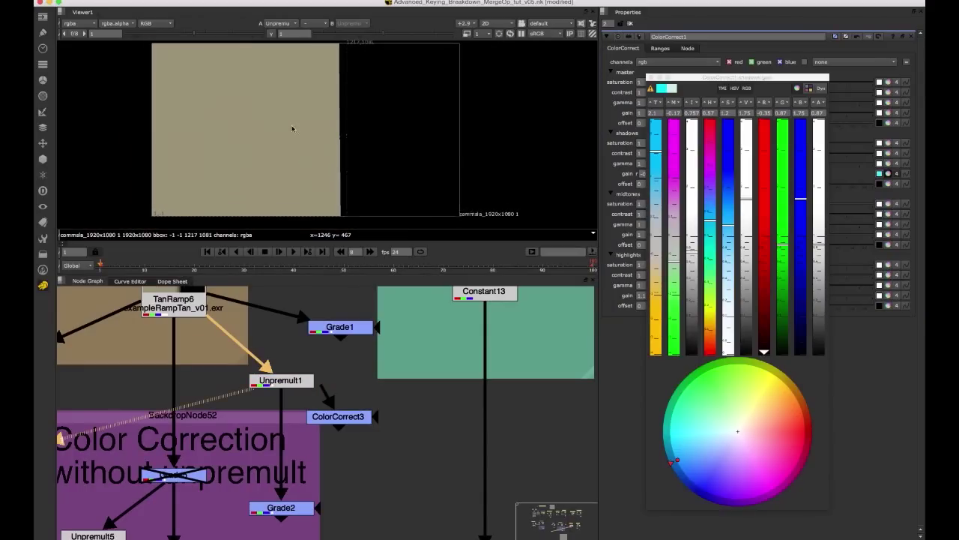
left_click_drag(345, 417, 370, 428)
left_click_drag(346, 397, 301, 383)
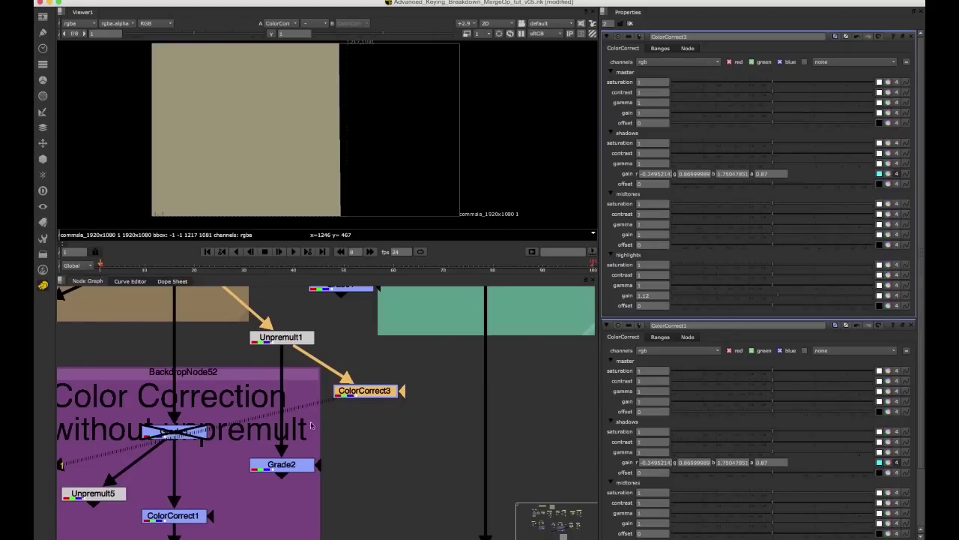
Toggle ColorCorrect3 off and on while examining the shadow correction's effect on the unpremultiplied ramp
key("d")
key("d")
key("d")
scroll(401, 66, "up", 2)
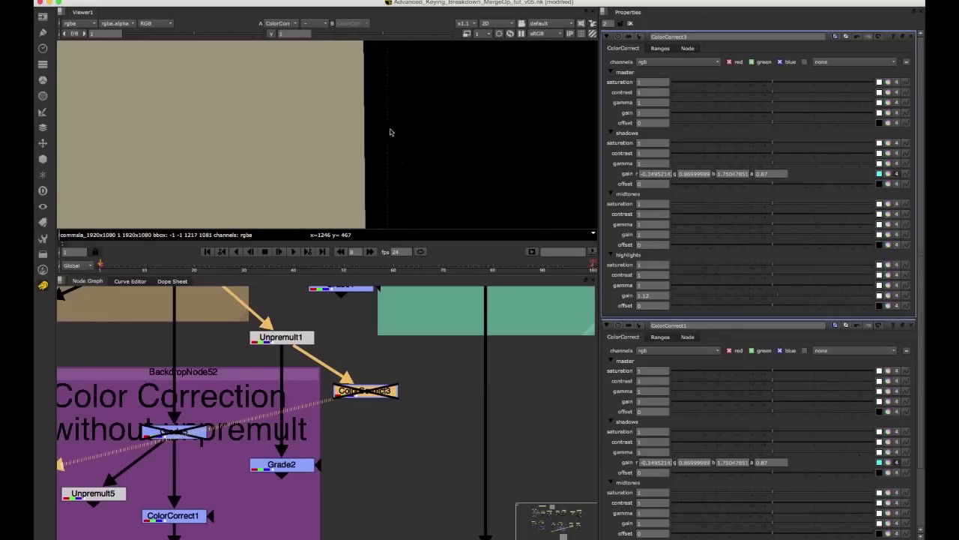
scroll(359, 127, "down", 2)
scroll(326, 164, "up", 2)
scroll(295, 122, "down", 3)
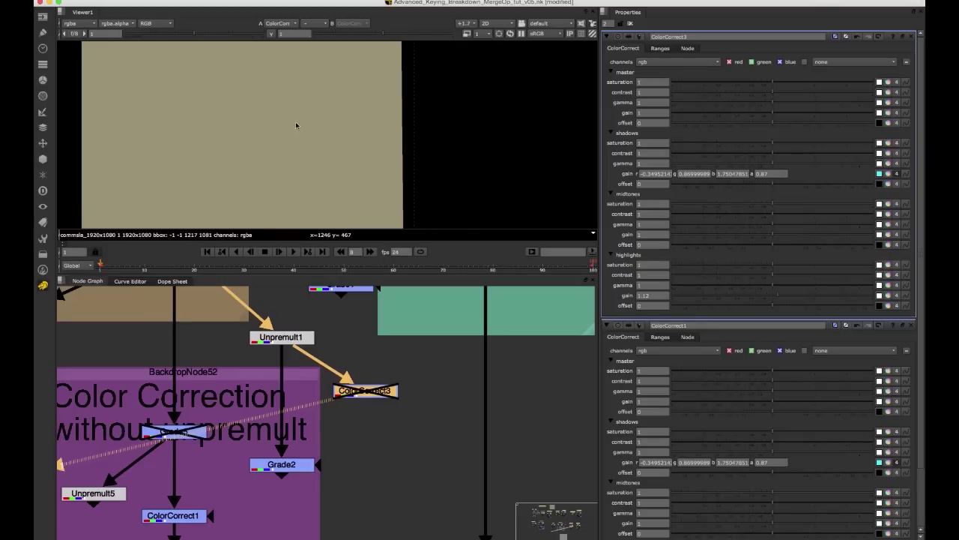
middle_click_drag(295, 122, 308, 122)
left_click_drag(255, 111, 337, 163)
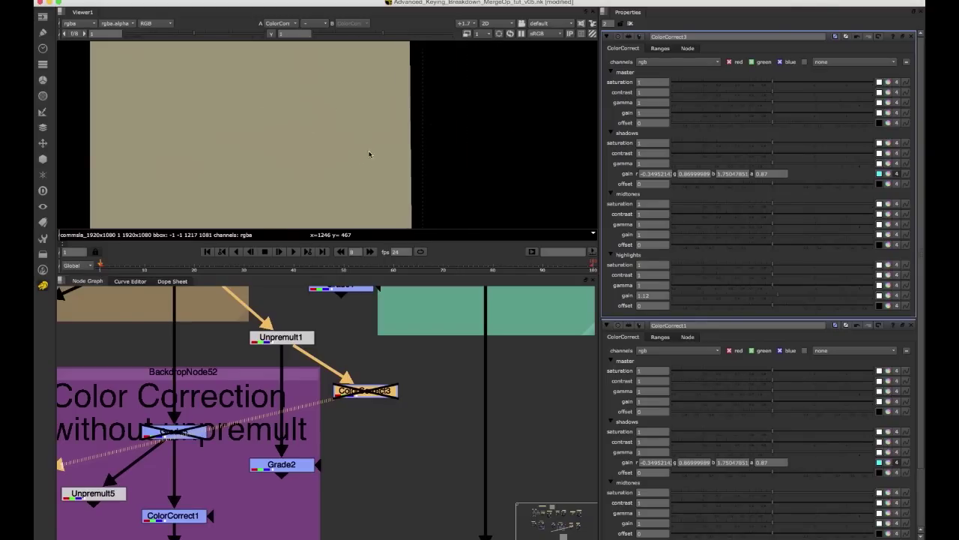
left_click_drag(407, 363, 305, 420)
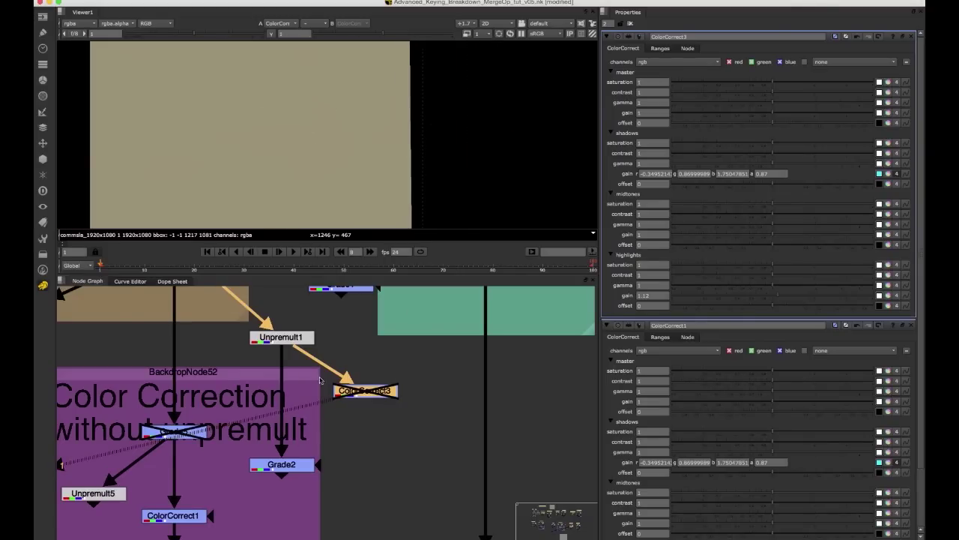
key("d")
Reconnect Unpremult5 to ColorCorrect1's output, place it beside that node and display it in the viewer
middle_click_drag(161, 441, 181, 366)
scroll(176, 416, "down", 2)
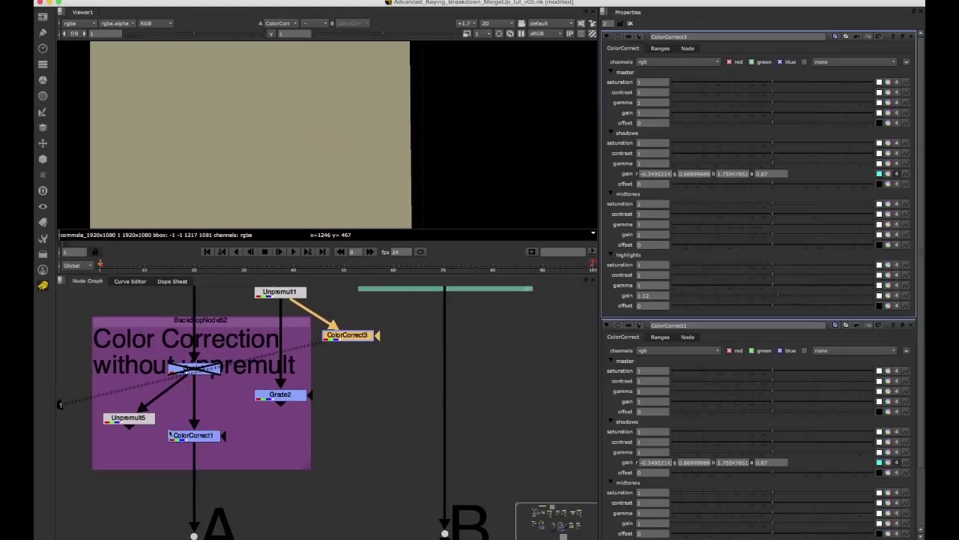
left_click_drag(186, 381, 187, 432)
left_click_drag(138, 418, 152, 455)
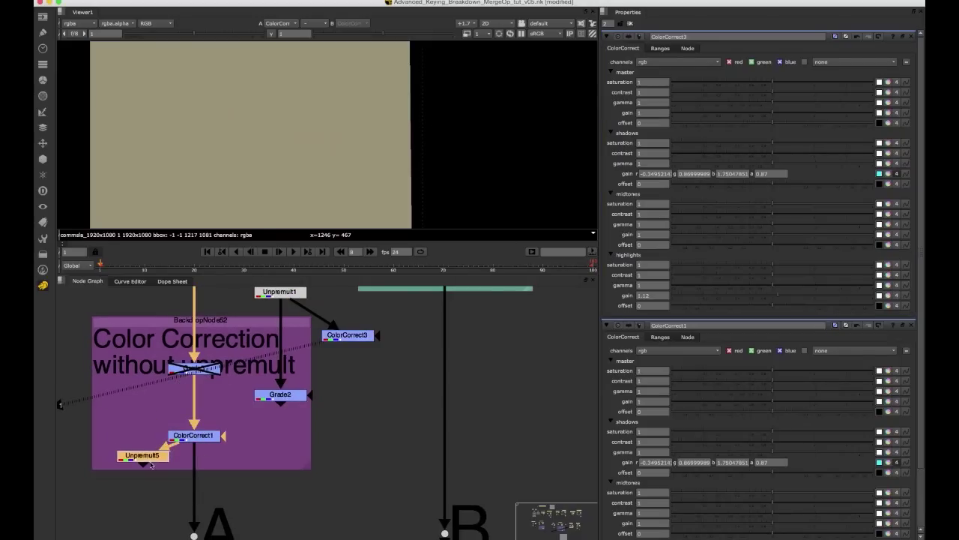
key("1")
Move ColorCorrect3 below Grade2, assign it to the second viewer input and compare it with Unpremult5
left_click_drag(348, 336, 309, 455)
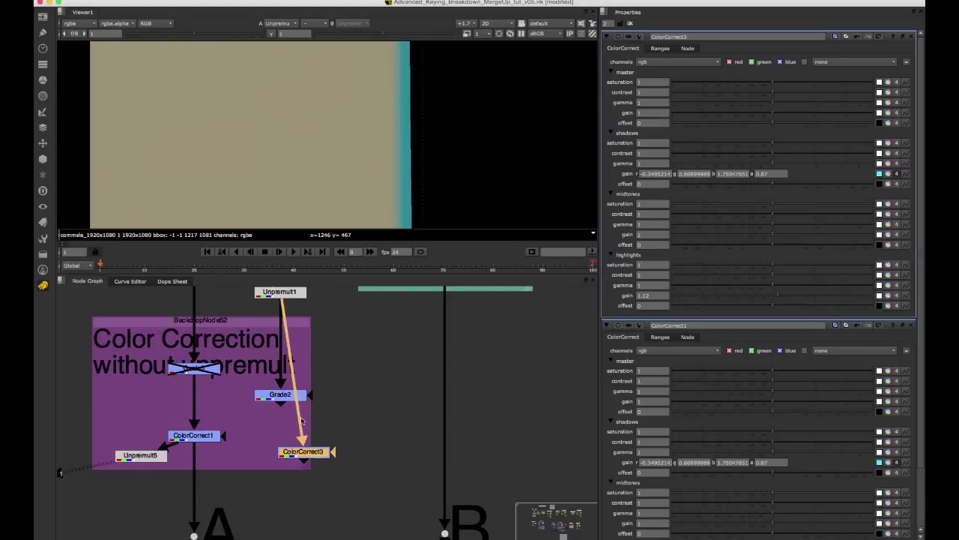
scroll(297, 418, "down", 2)
middle_click_drag(297, 417, 279, 415)
scroll(274, 419, "up", 2)
left_click(261, 407)
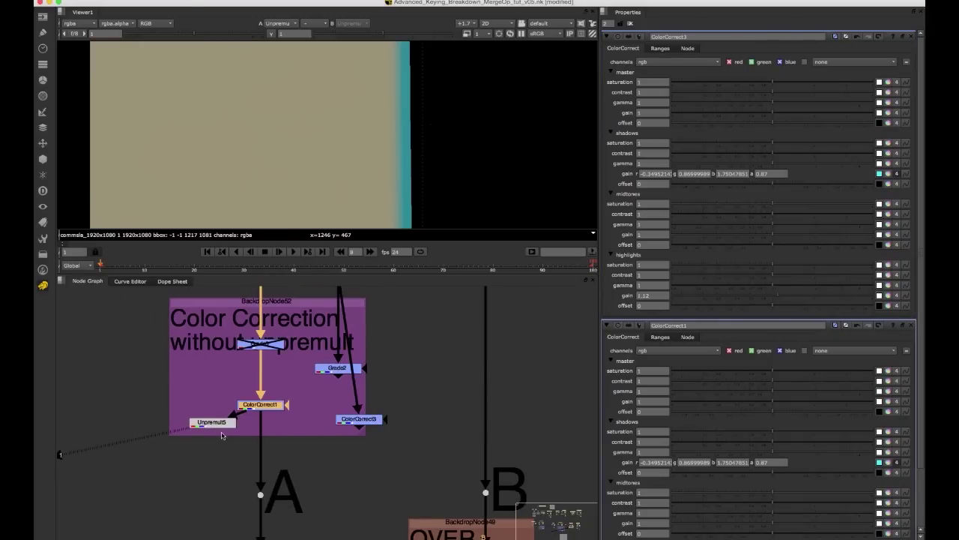
left_click_drag(217, 422, 220, 430)
left_click(370, 423)
key("2")
key("1")
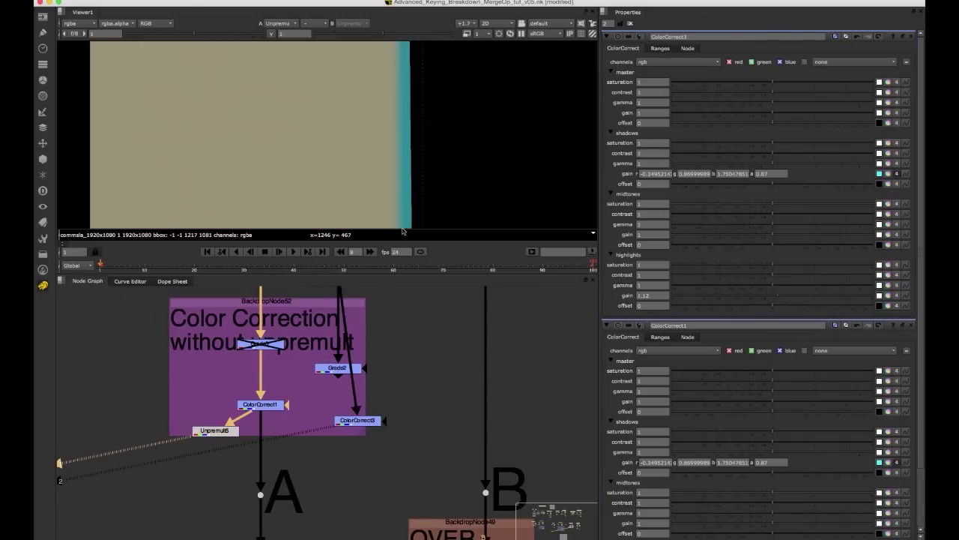
View ColorCorrect1, Unpremult5 and ColorCorrect3 in turn to compare their edges, ending on ColorCorrect1
left_click(263, 405)
key("1")
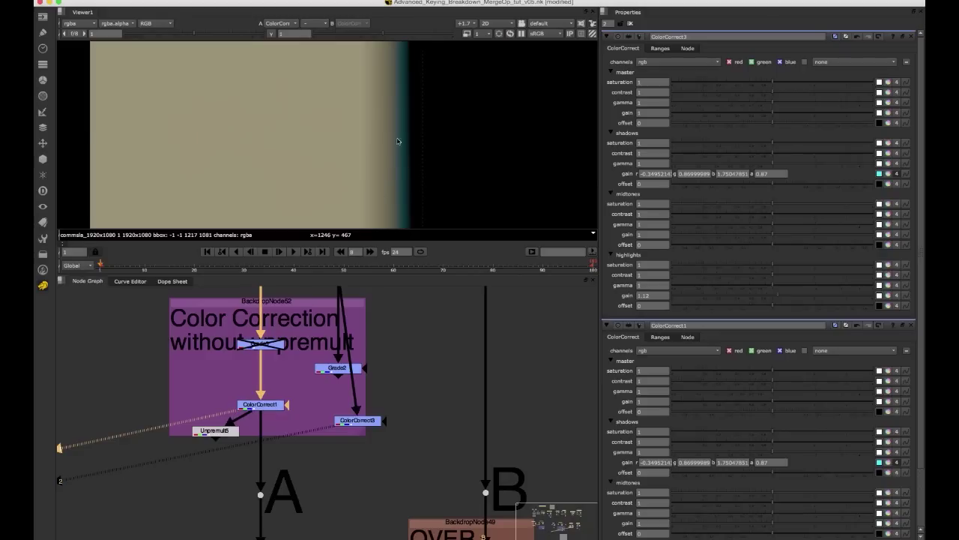
left_click(227, 430)
key("1")
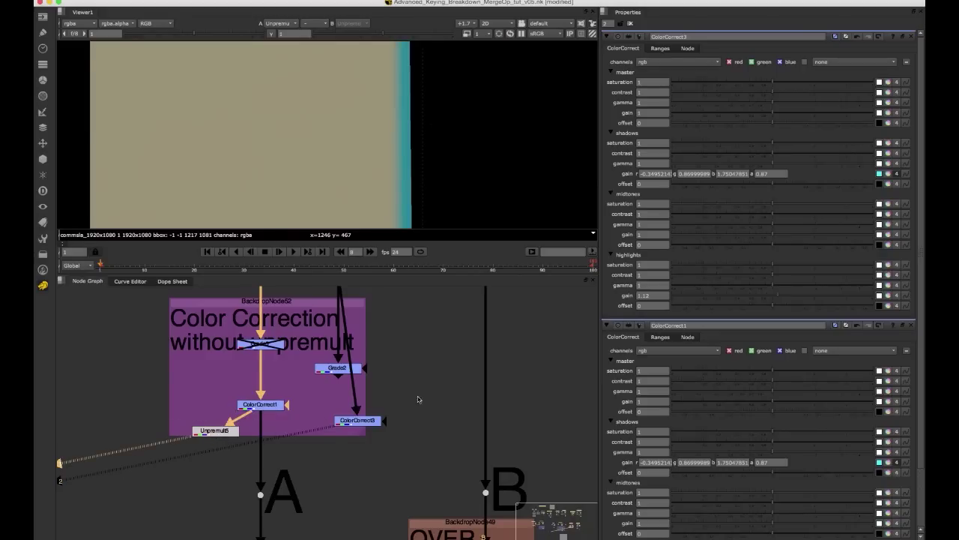
key("1")
left_click_drag(420, 397, 345, 442)
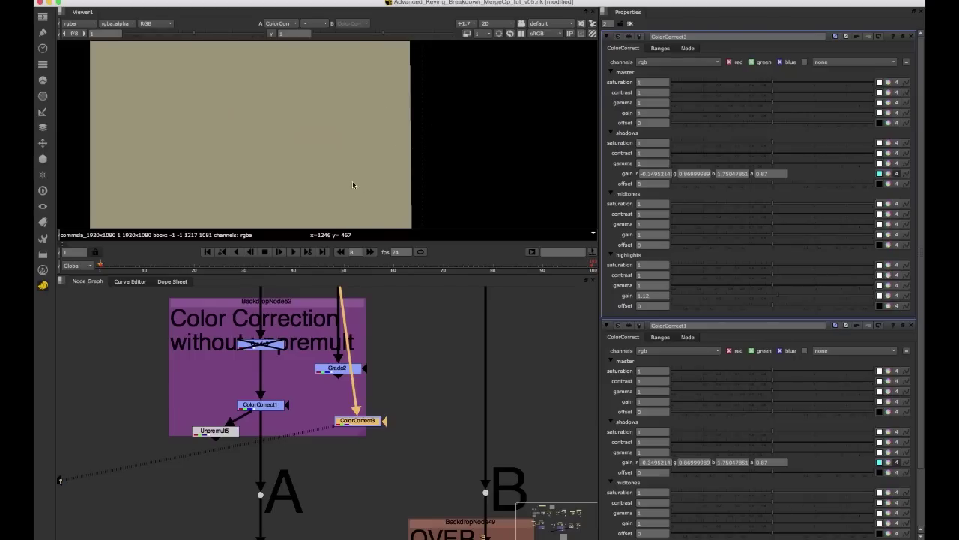
left_click(257, 405)
key("1")
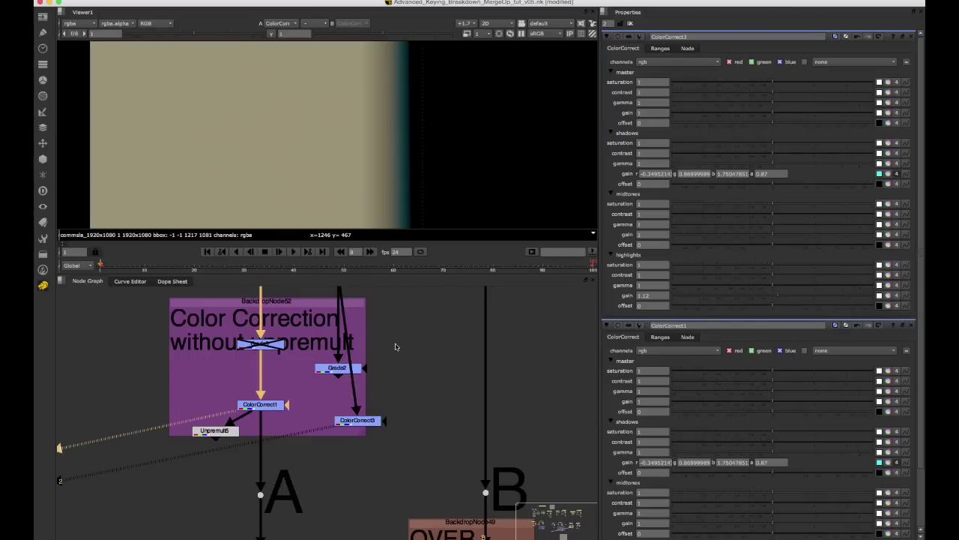
Go to the neighbouring node setup that includes an unpremult stage and display TanRamp7 in the viewer
scroll(379, 345, "down", 5)
middle_click_drag(428, 367, 299, 341)
scroll(343, 423, "up", 3)
scroll(431, 341, "down", 6)
middle_click_drag(433, 355, 174, 436)
scroll(333, 330, "up", 5)
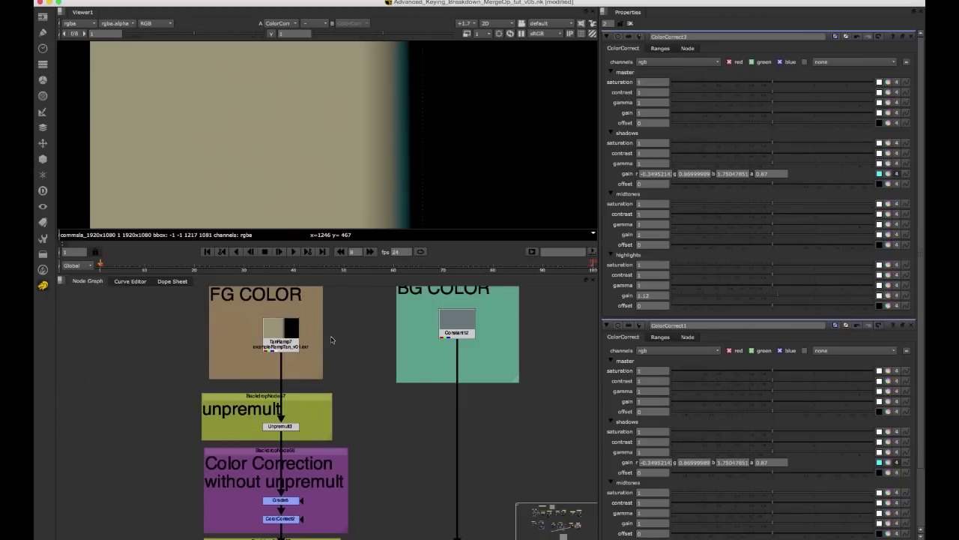
left_click(307, 344)
key("1")
key("1")
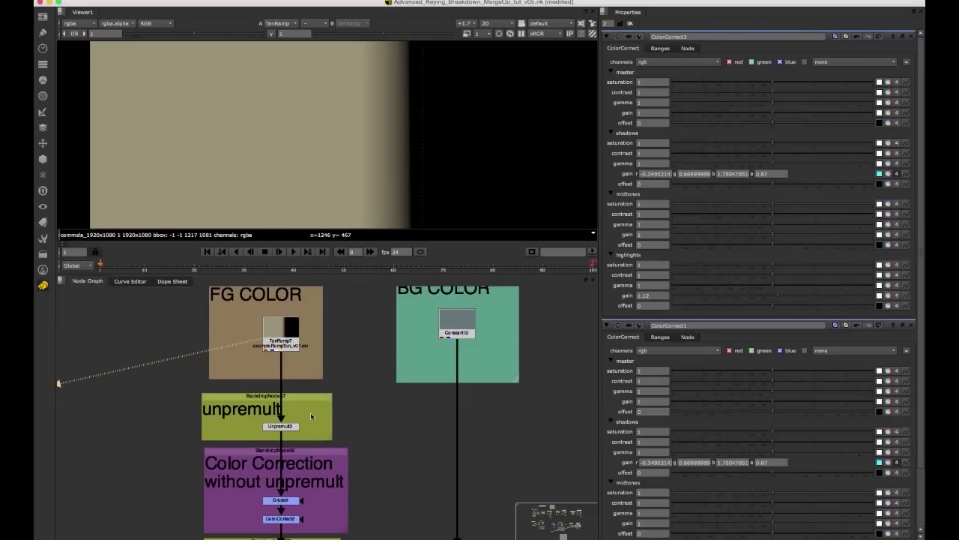
Display Unpremult3 in the viewer to inspect the ramp after the unpremult stage
left_click_drag(332, 408, 257, 448)
key("1")
middle_click_drag(313, 410, 291, 369)
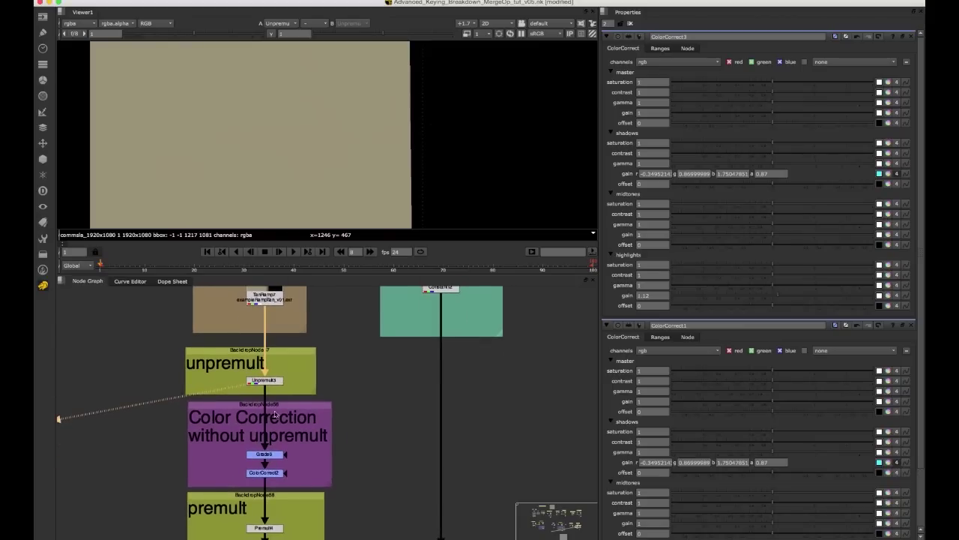
Display Grade6 and ColorCorrect2 in turn in the viewer to inspect each correction on the unpremultiplied ramp
scroll(285, 448, "up", 4)
left_click(267, 459)
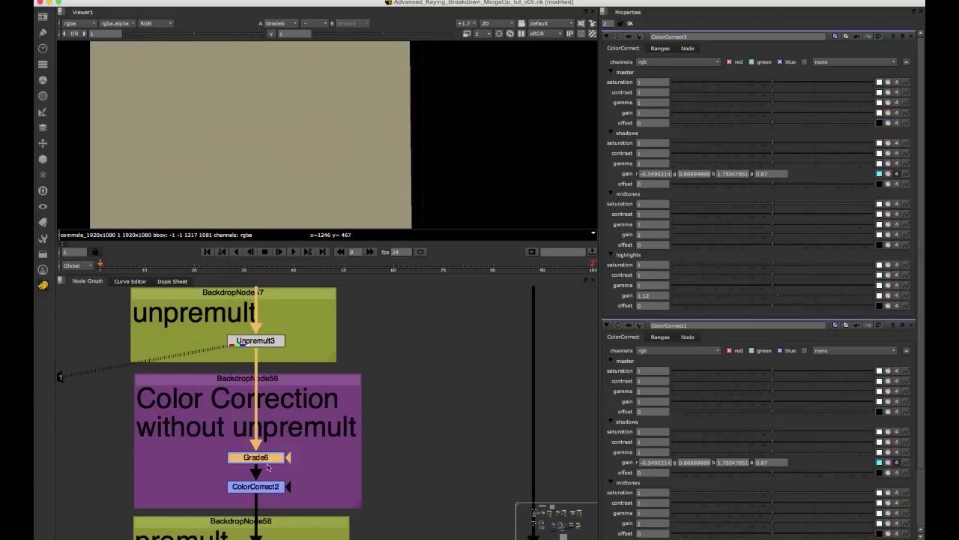
key("1")
left_click(265, 492)
key("1")
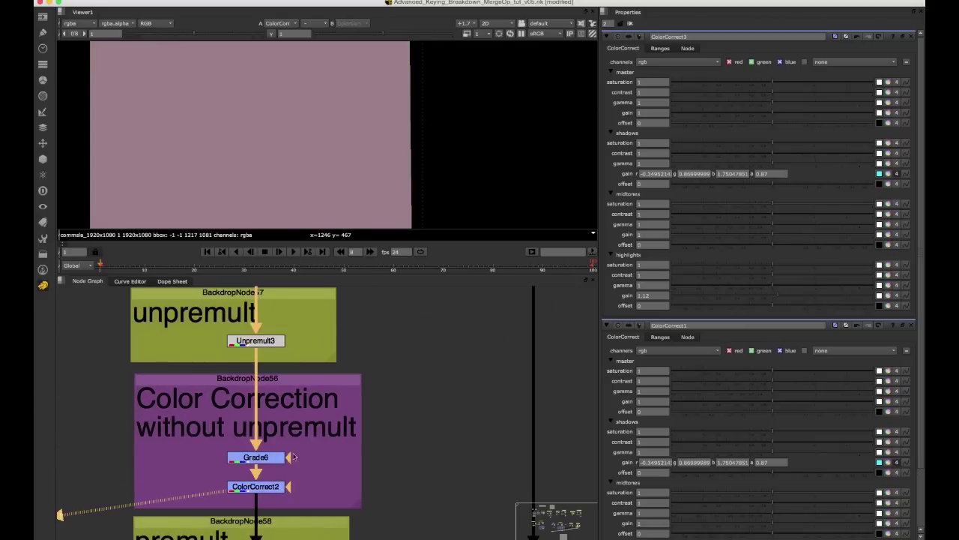
Set Grade6's gamma to about red 1.053, green 0.693 and blue 1.253 with the color picker
scroll(285, 457, "down", 5)
middle_click_drag(293, 423, 302, 420)
scroll(302, 419, "up", 6)
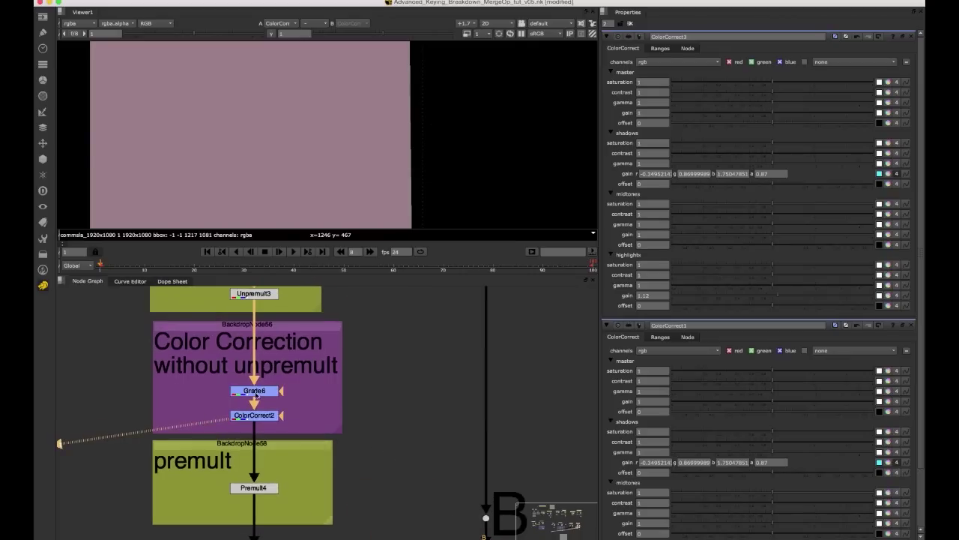
double_click(254, 391)
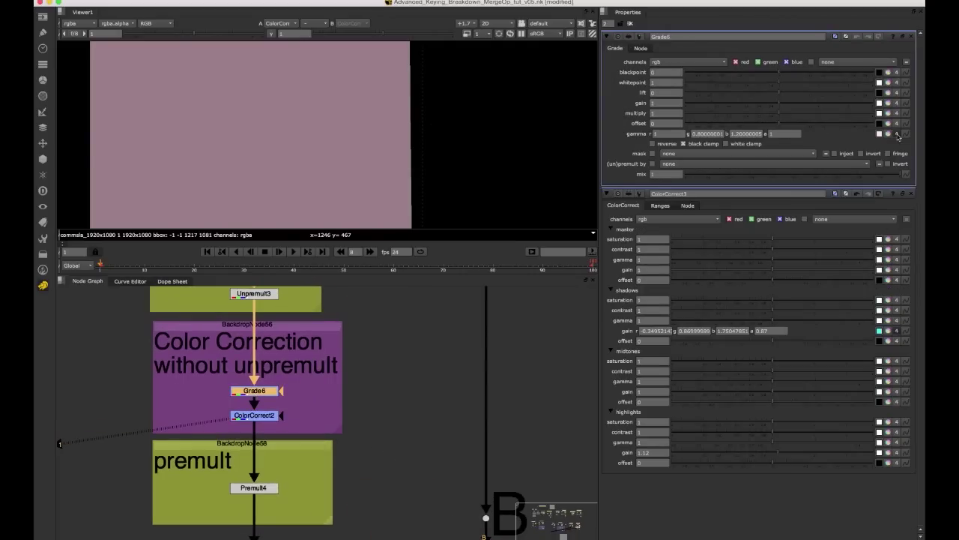
left_click(888, 135)
mouse_move(676, 203)
left_mouse_down()
mouse_move(675, 195)
mouse_move(675, 203)
left_mouse_up()
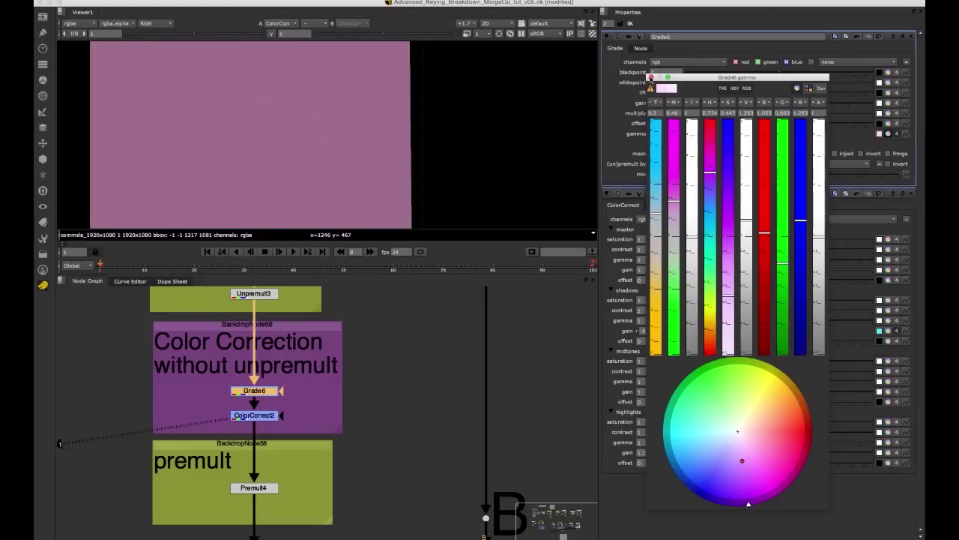
left_click(651, 77)
Lower ColorCorrect2's shadows gain to about red 0.215, green 0.483 and blue 0.412, and toggle the node off and on to compare
double_click(254, 414)
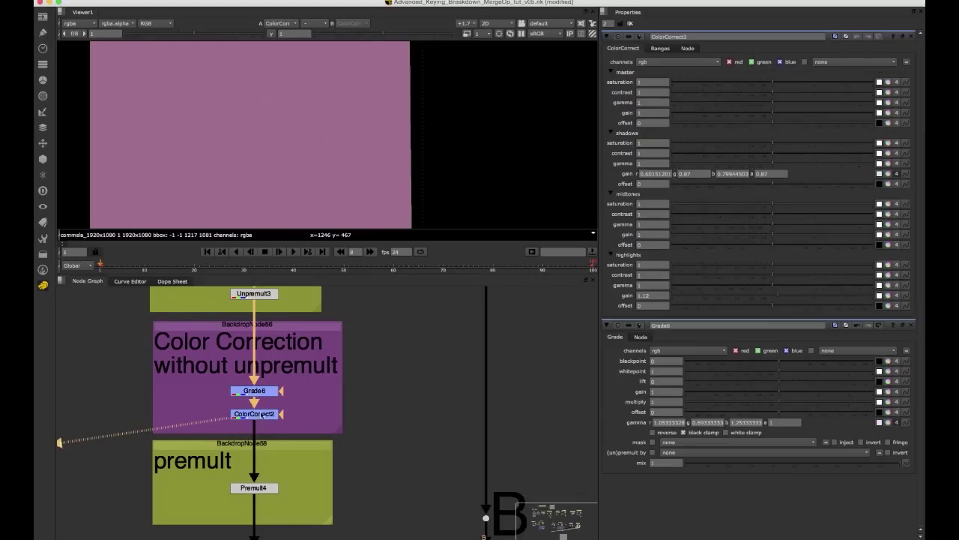
left_click(888, 173)
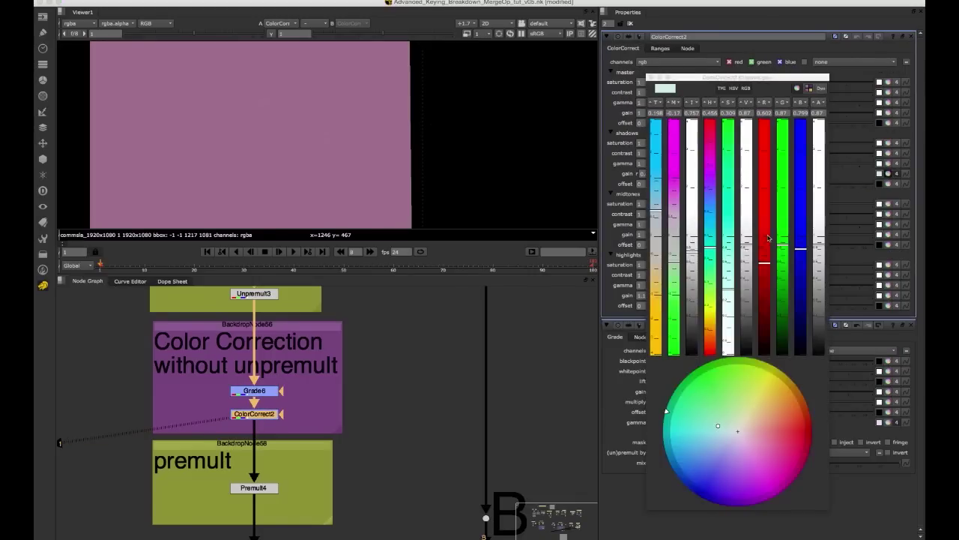
left_click_drag(692, 264, 692, 286)
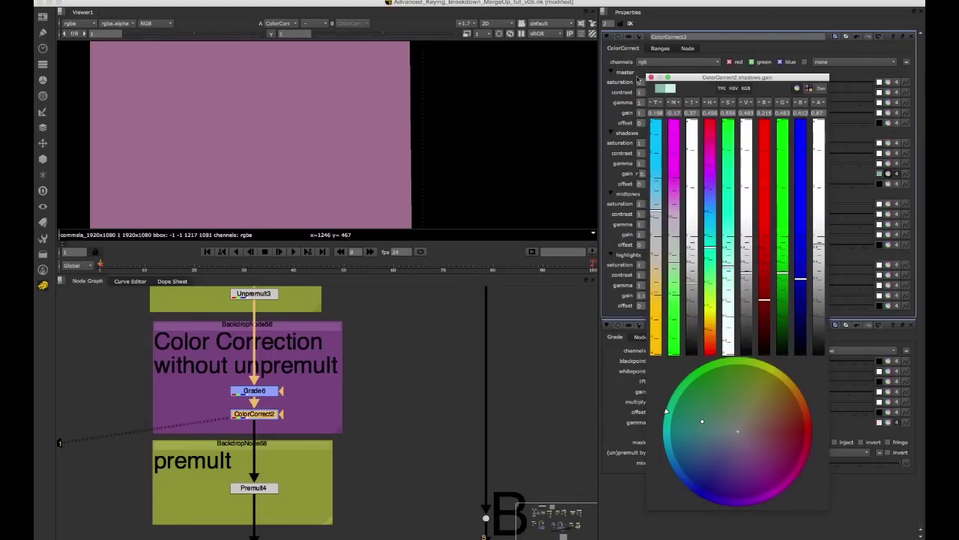
left_click(651, 78)
left_click(250, 417)
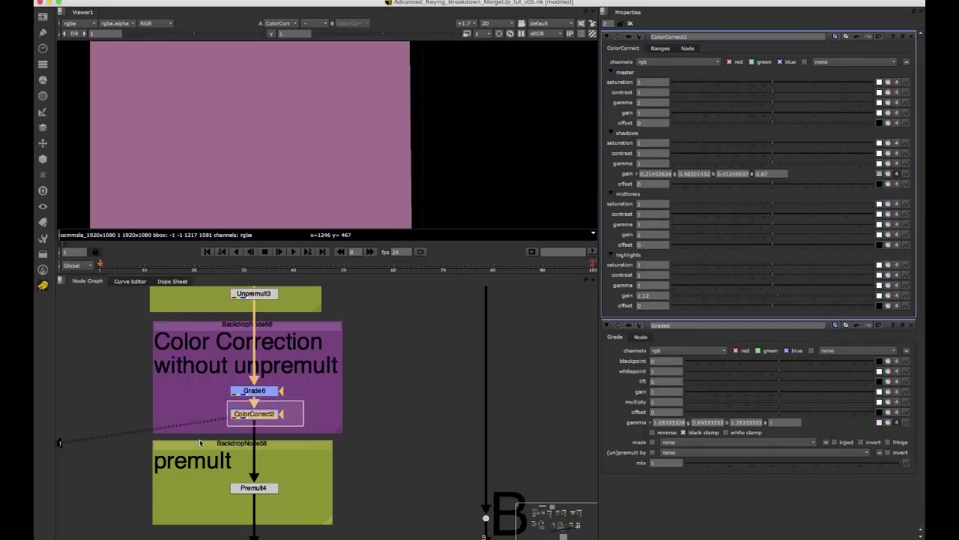
key("d")
key("d")
Display Premult4 in the viewer to inspect the corrected ramp's soft edge after premultiplication
middle_click_drag(309, 452, 301, 405)
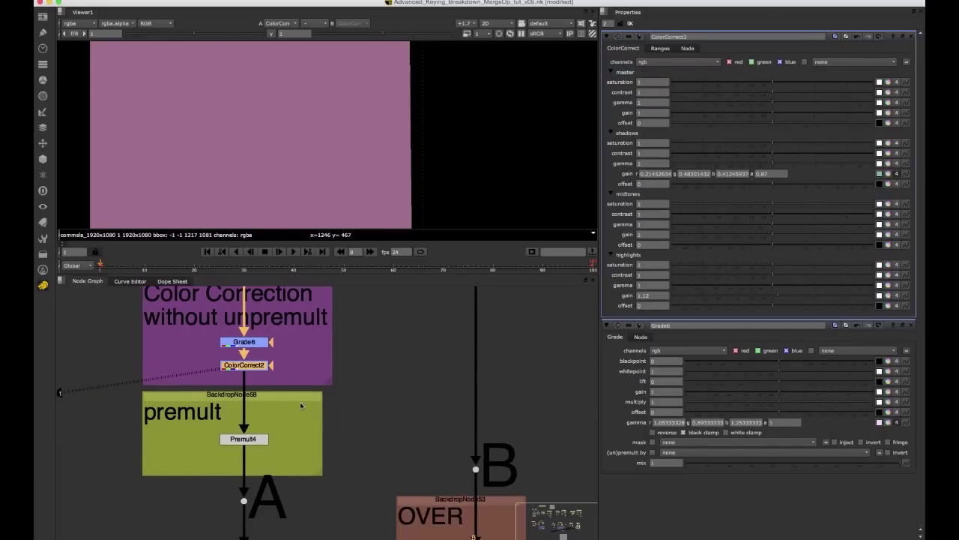
middle_click_drag(260, 356, 290, 392)
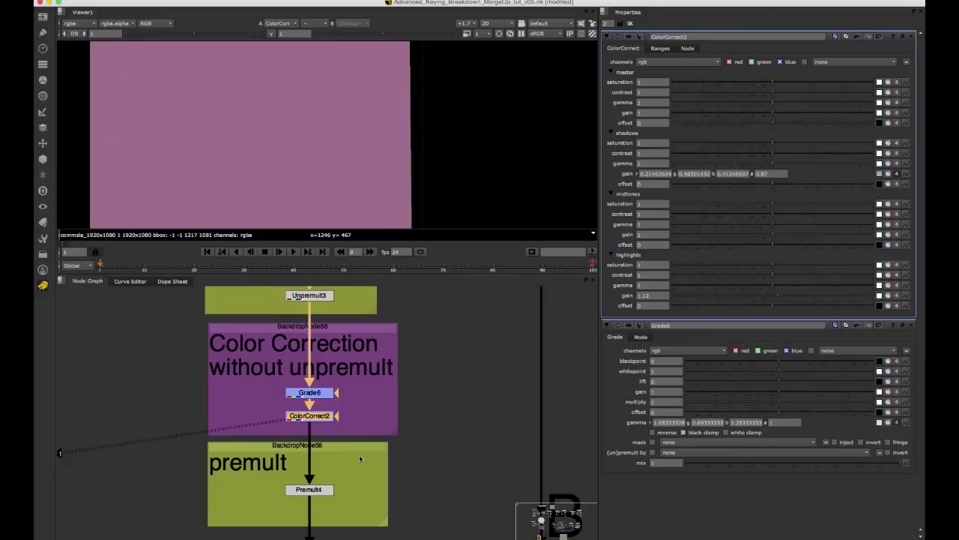
left_click_drag(359, 454, 259, 511)
key("1")
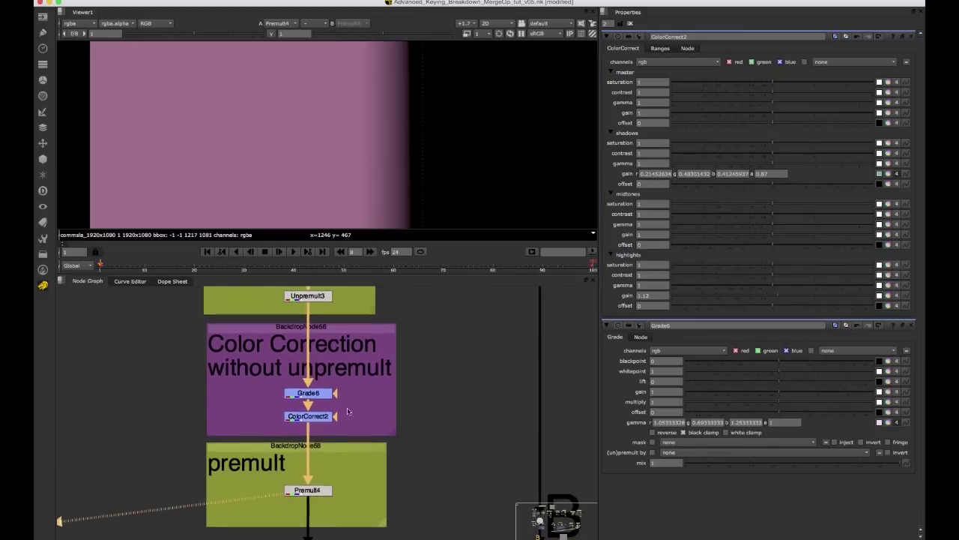
Replace the color correction group in the WRONG setup with a copy of the adjusted Grade6 and ColorCorrect2 group, wired below the foreground ramp
scroll(347, 412, "down", 2)
left_click_drag(375, 366, 157, 485)
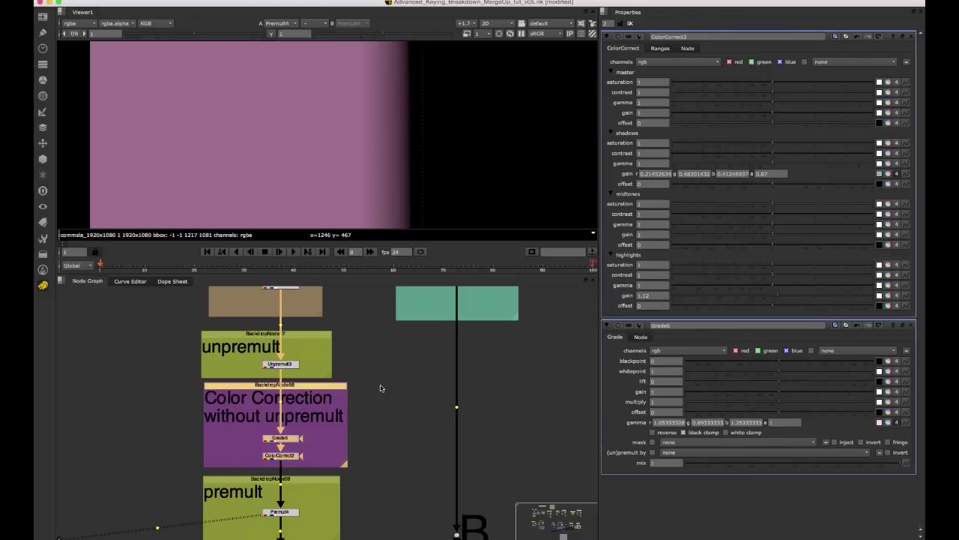
scroll(381, 386, "down", 5)
middle_click_drag(248, 398, 407, 396)
left_click_drag(188, 339, 304, 394)
key("Delete")
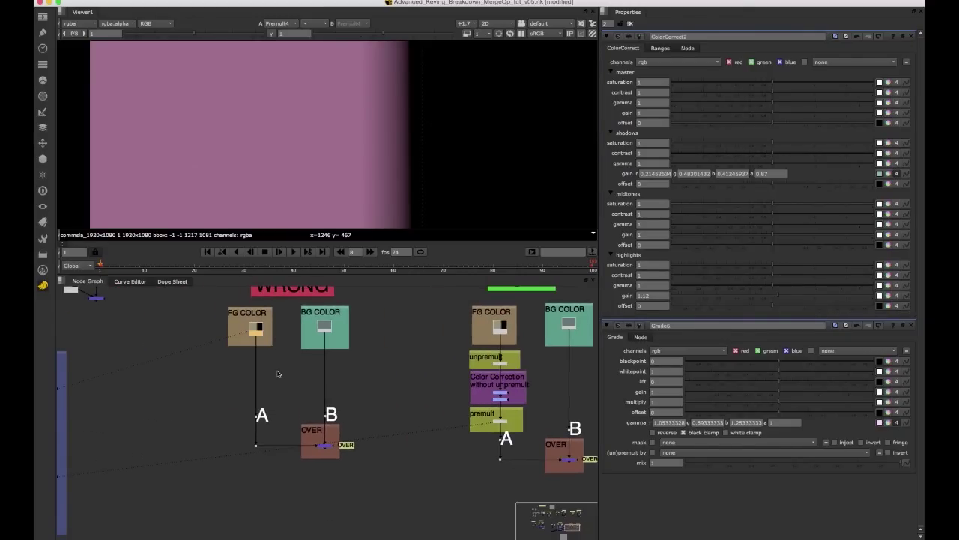
scroll(277, 369, "up", 2)
key("ctrl+v")
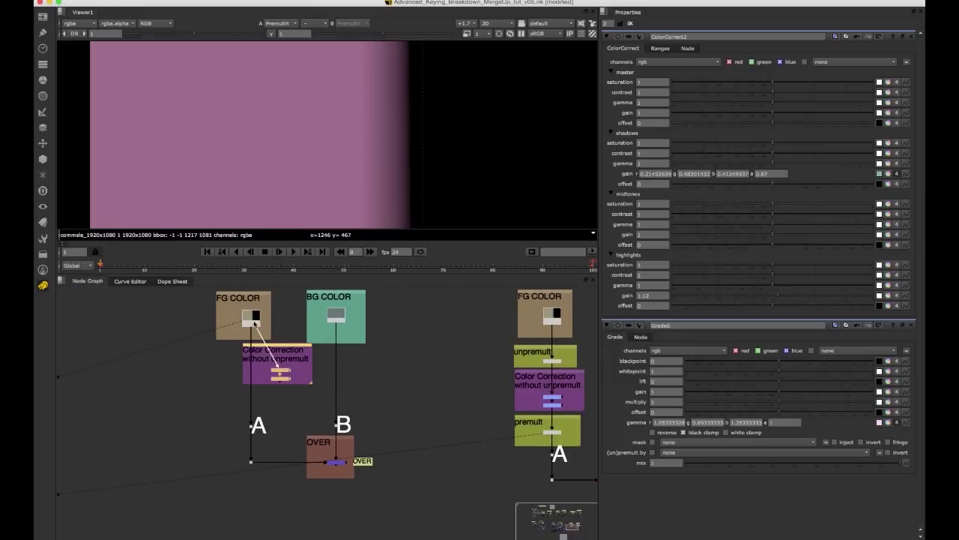
left_click_drag(282, 379, 253, 392)
Display the WRONG setup's OVER merge in the viewer and examine the edge between foreground and background
middle_click_drag(351, 383, 257, 383)
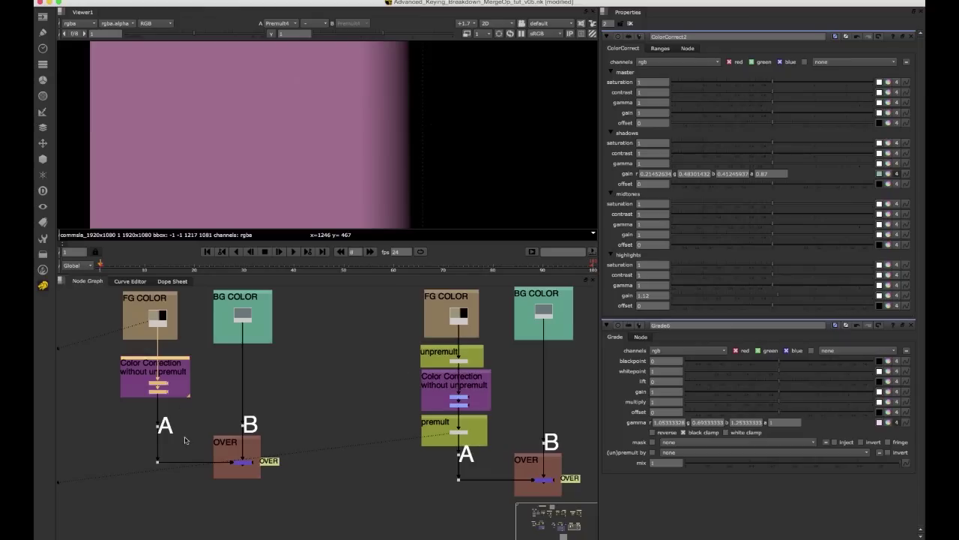
left_click(235, 466)
key("1")
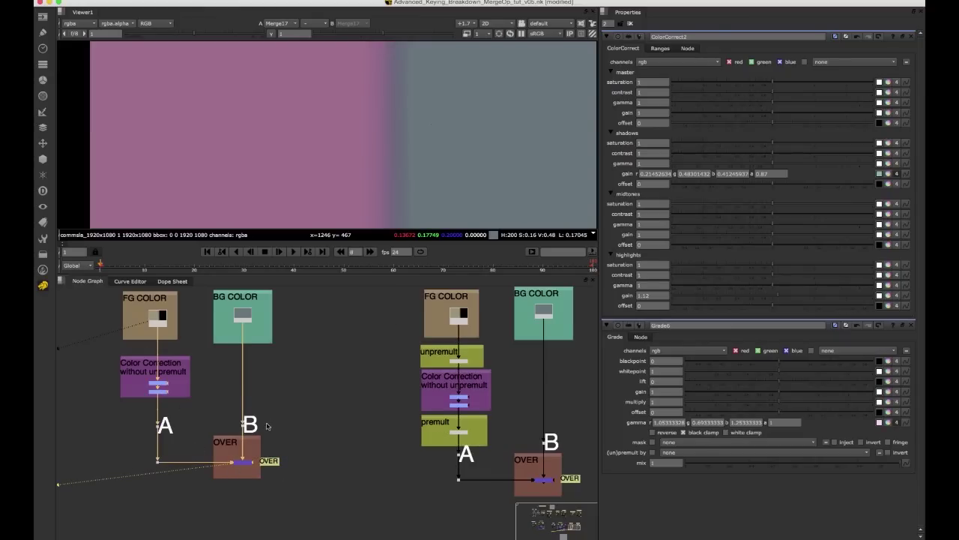
middle_click_drag(271, 436, 259, 424)
scroll(397, 160, "down", 2)
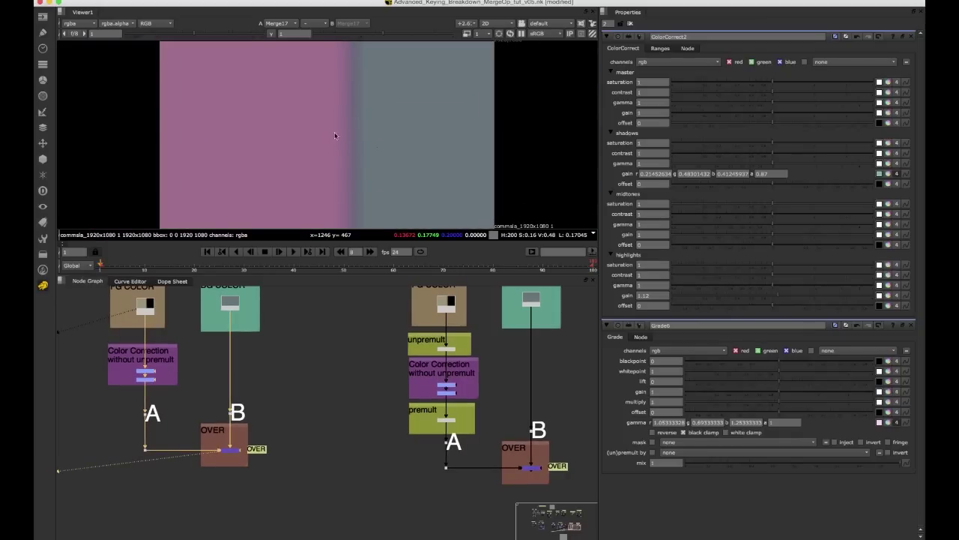
scroll(354, 118, "up", 2)
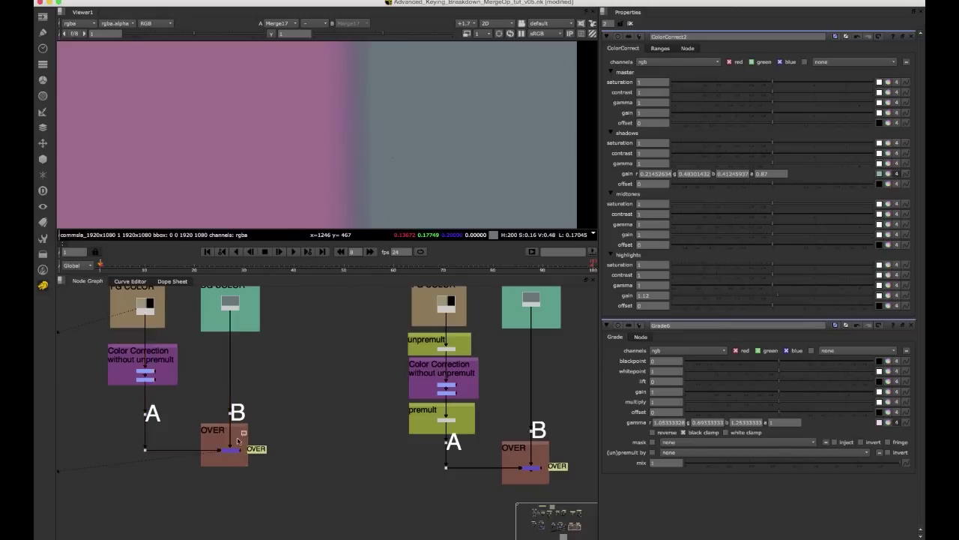
Toggle the WRONG setup's color correction nodes off and on to compare their effect on the merged edge
left_click_drag(173, 363, 138, 391)
key("d")
key("d")
left_click_drag(257, 429, 223, 454)
Display the RIGHT setup's OVER merge in the viewer and examine its soft edge
middle_click_drag(392, 404, 210, 419)
scroll(291, 409, "down", 2)
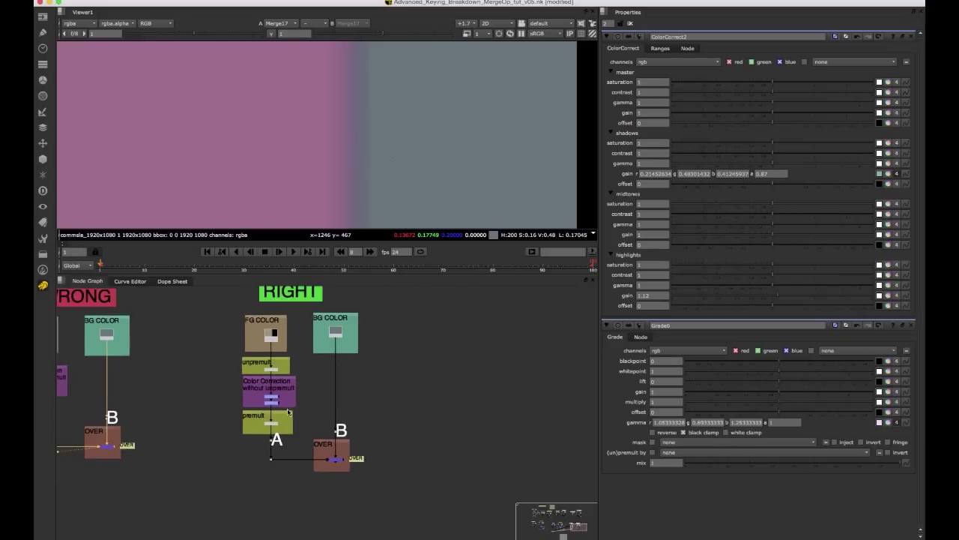
middle_click_drag(287, 412, 338, 406)
mouse_move(334, 355)
left_mouse_down()
mouse_move(297, 381)
mouse_move(336, 352)
left_mouse_up()
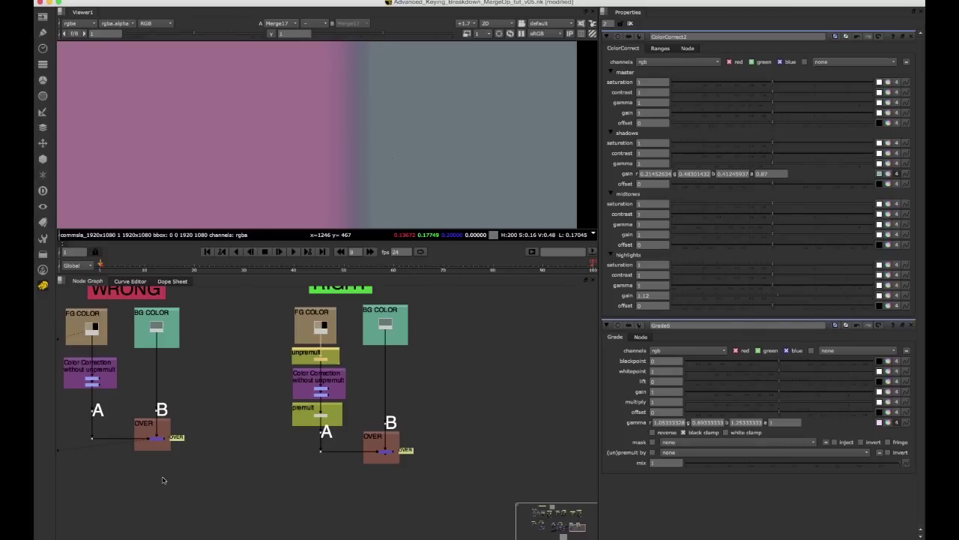
scroll(377, 458, "up", 2)
left_click(376, 452)
key("1")
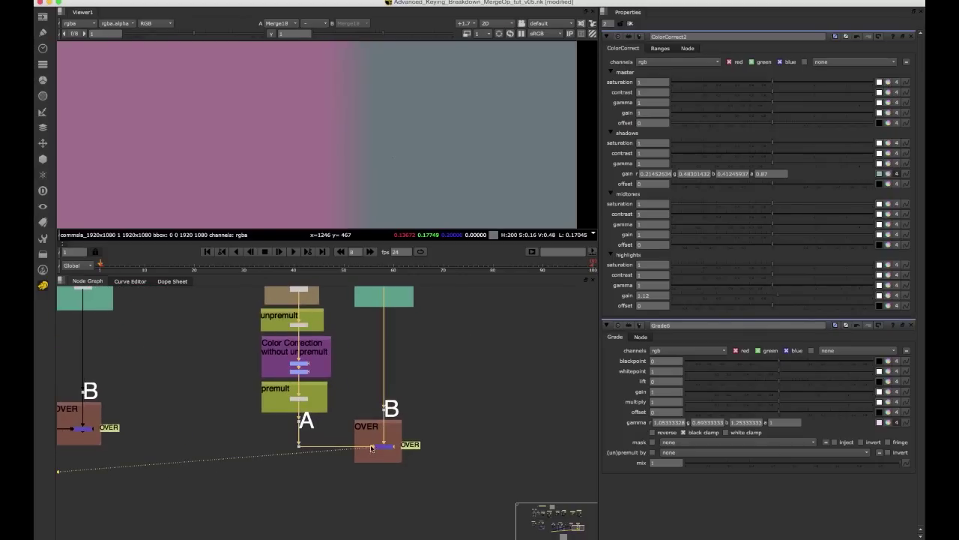
scroll(349, 116, "down", 2)
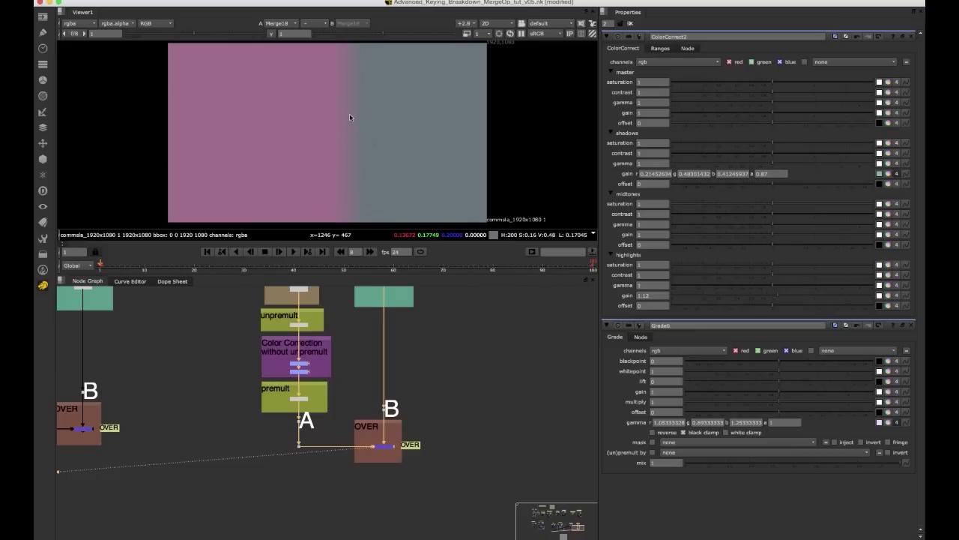
Switch the viewer between the WRONG and RIGHT OVER merges to compare their edges, ending on the RIGHT one
middle_click_drag(98, 427, 139, 419)
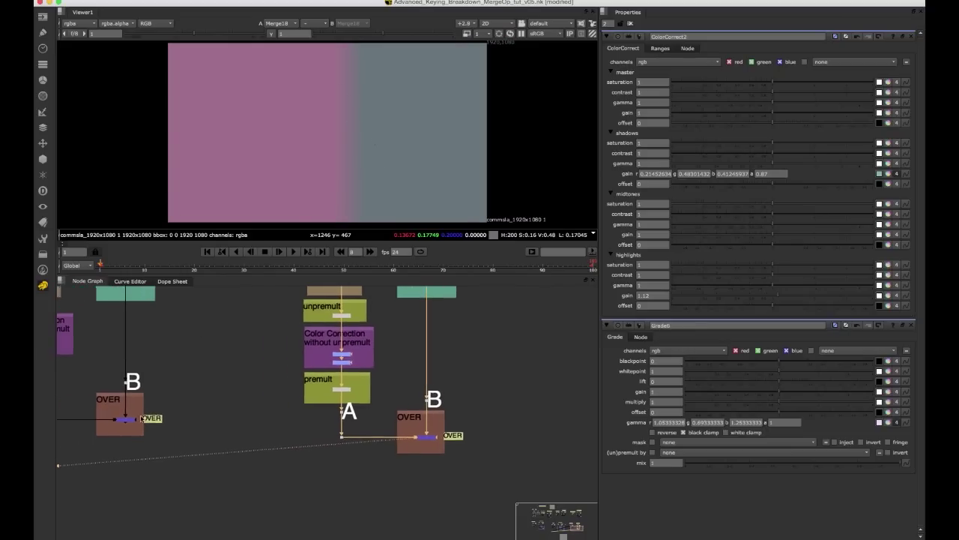
left_click_drag(140, 409, 100, 424)
key("1")
left_click_drag(446, 425, 421, 441)
left_click(421, 441)
key("1")
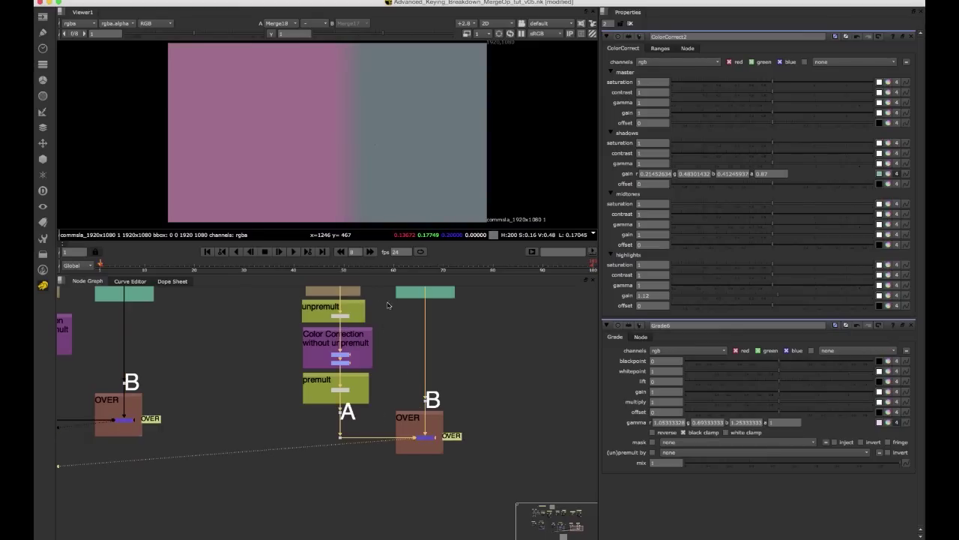
View the RIGHT setup's unpremult node, and return the viewer to the WRONG setup's OVER merge
middle_click_drag(352, 380, 343, 407)
left_click_drag(353, 338, 308, 367)
key("1")
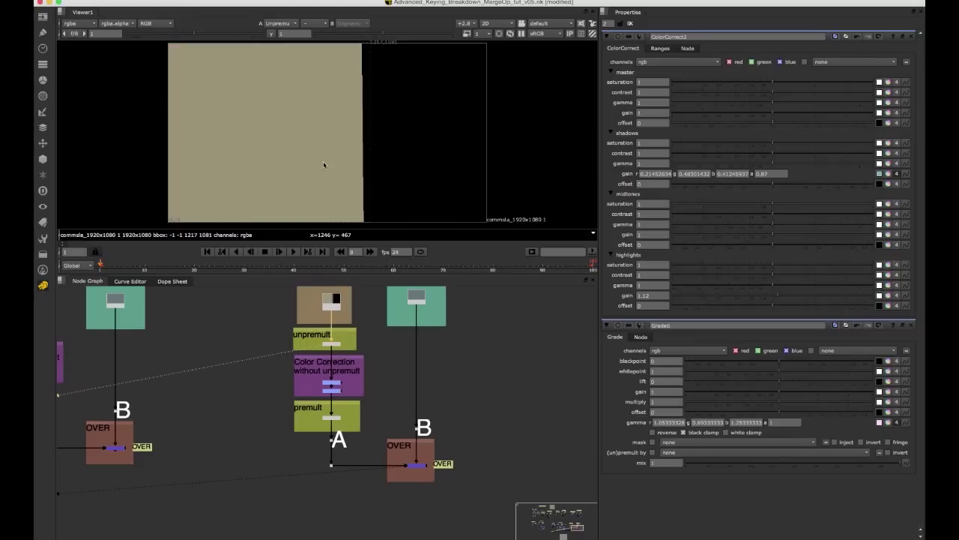
left_click(112, 443)
key("1")
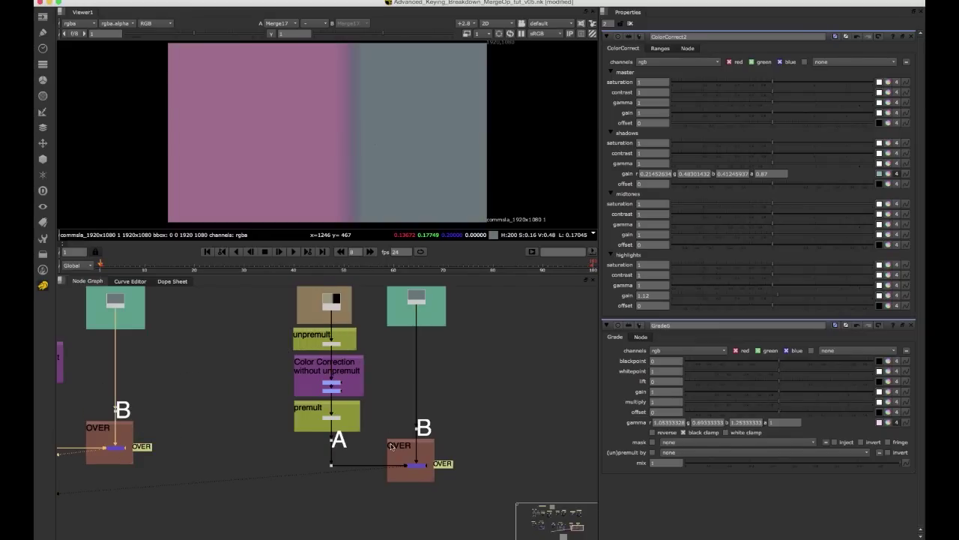
Add an unconnected Grade node beside the WRONG setup's color correction group and set its multiply to 2
middle_click_drag(272, 355, 283, 374)
scroll(325, 365, "down", 2)
middle_click_drag(203, 386, 277, 385)
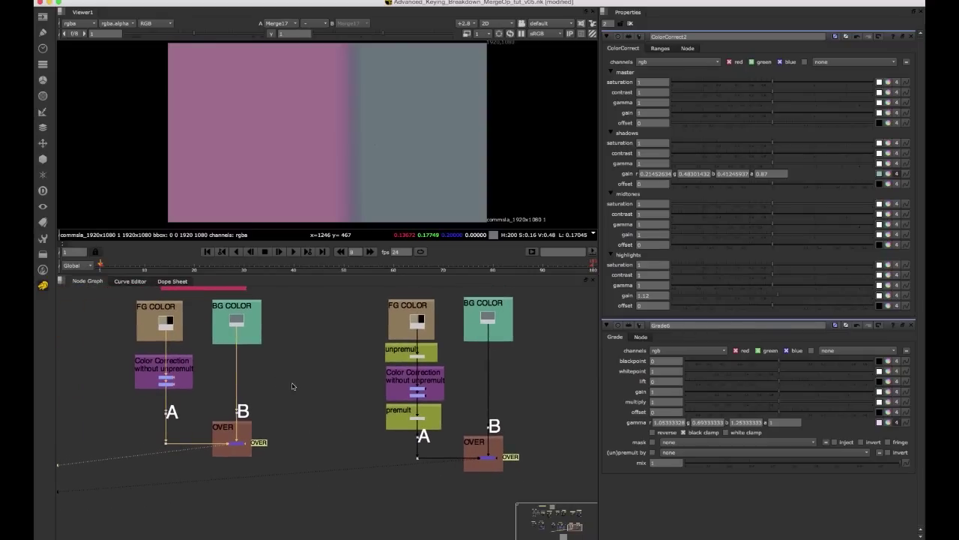
scroll(195, 400, "up", 2)
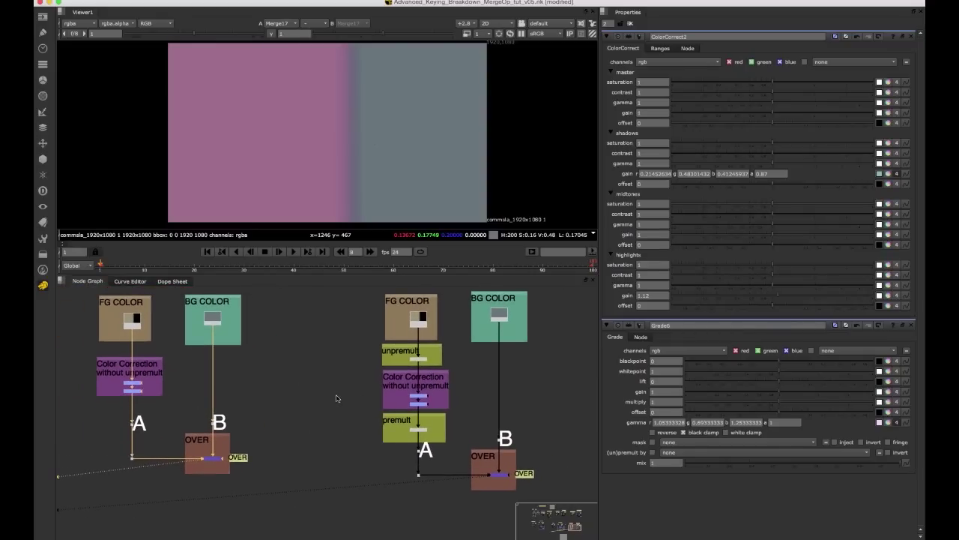
scroll(210, 401, "up", 2)
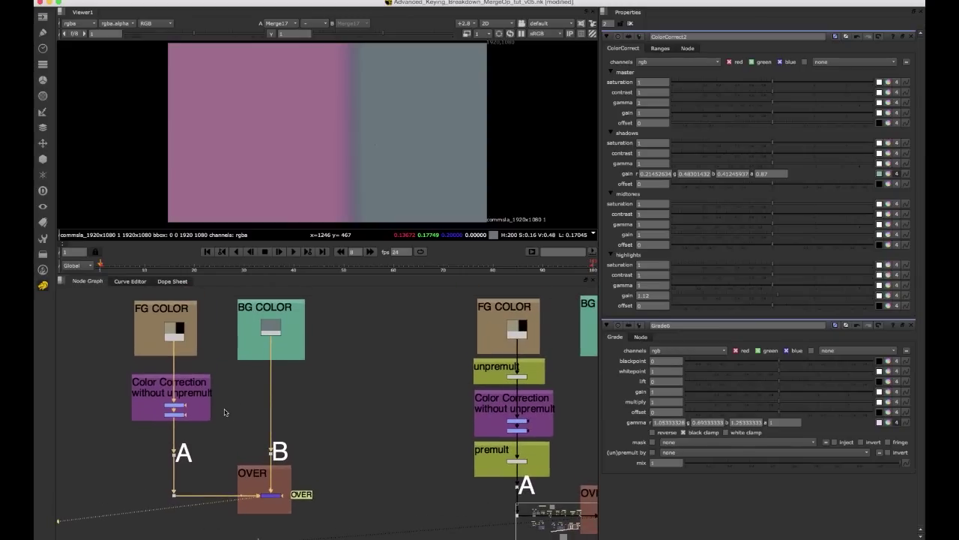
scroll(224, 412, "up", 2)
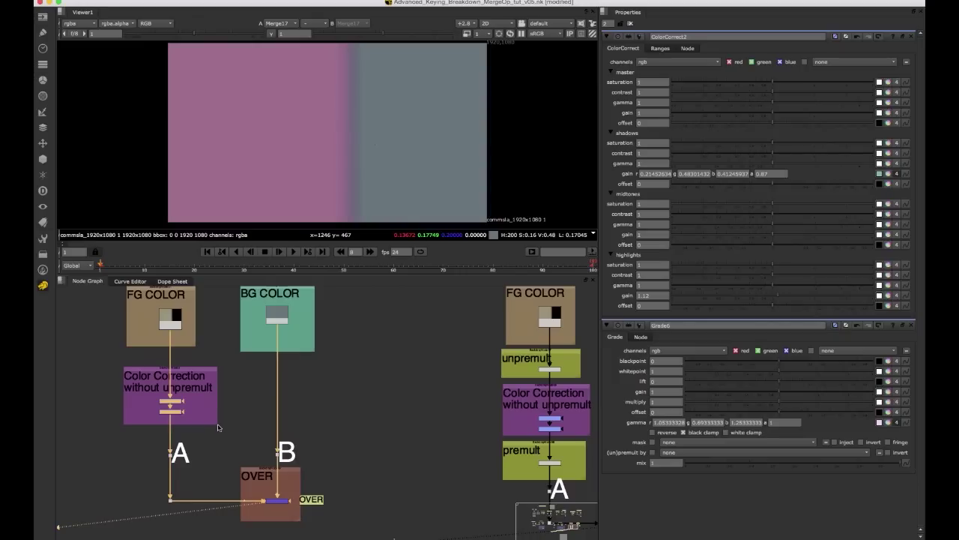
left_click(217, 408)
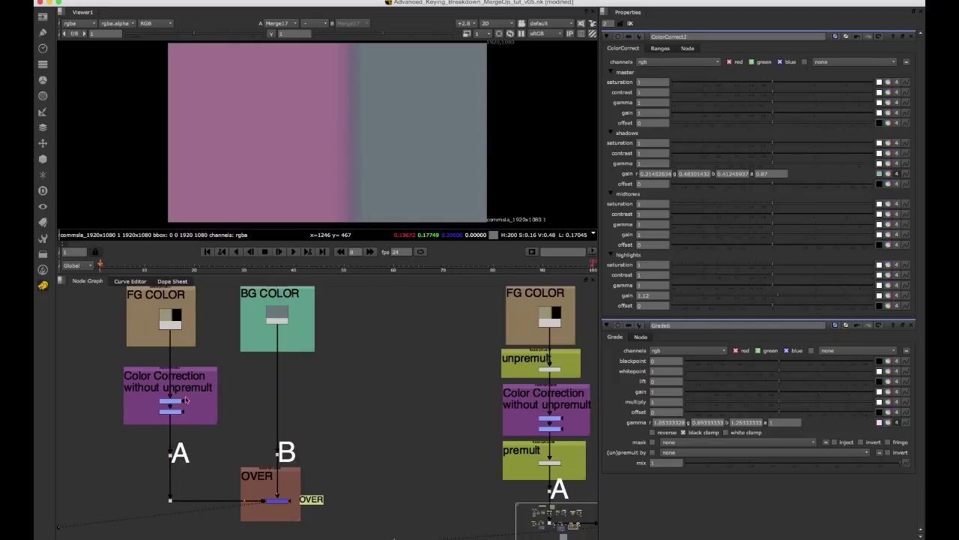
key("g")
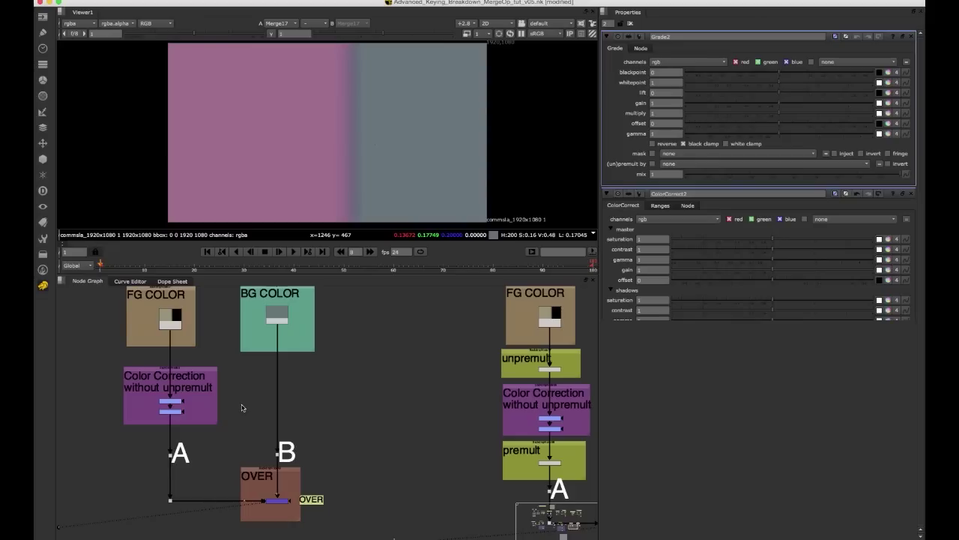
double_click(657, 113)
type("2")
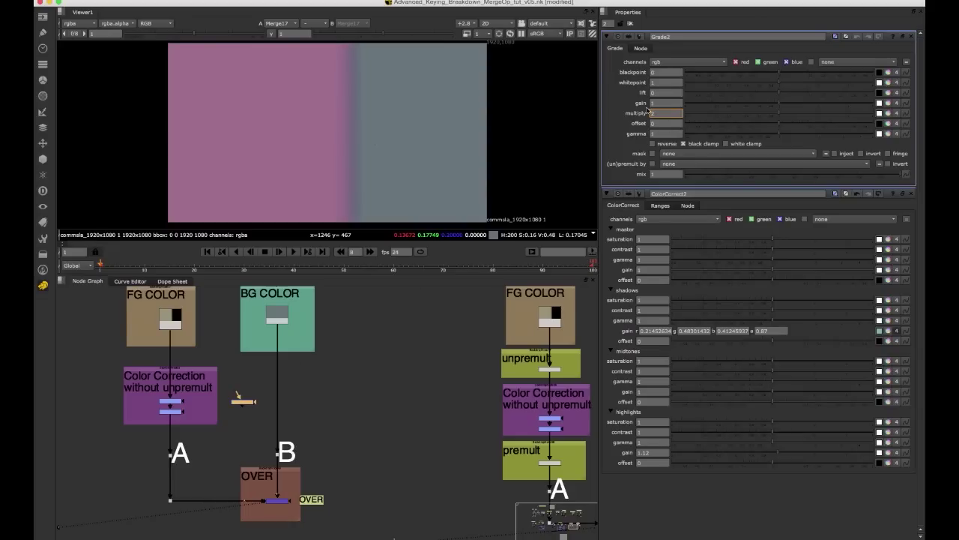
key("Return")
Disable the two existing color correction nodes in the WRONG setup
left_click(254, 391)
left_click_drag(197, 394, 167, 411)
key("d")
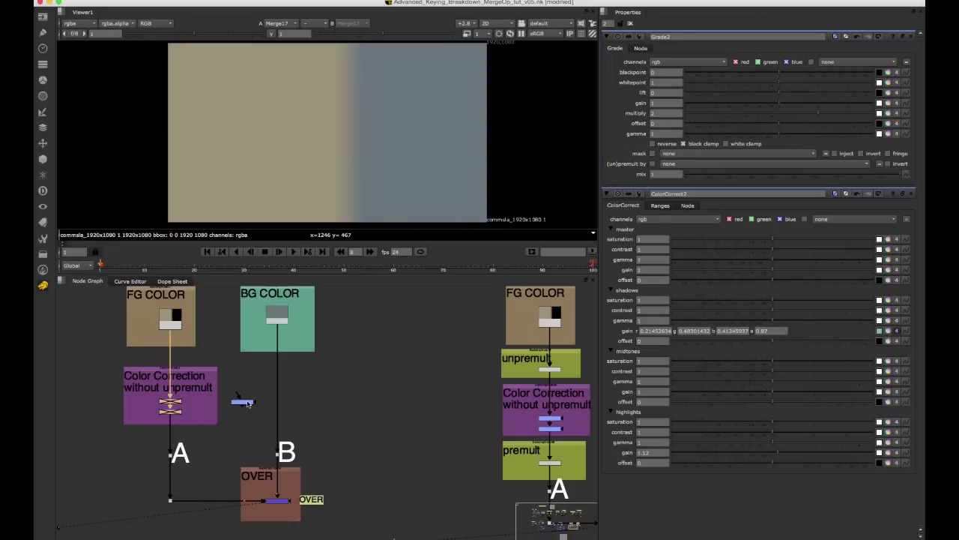
Disable the RIGHT setup's two color corrections and insert the multiply Grade above them, directly after the unpremult
left_click_drag(244, 403, 425, 410)
middle_click_drag(425, 408, 261, 373)
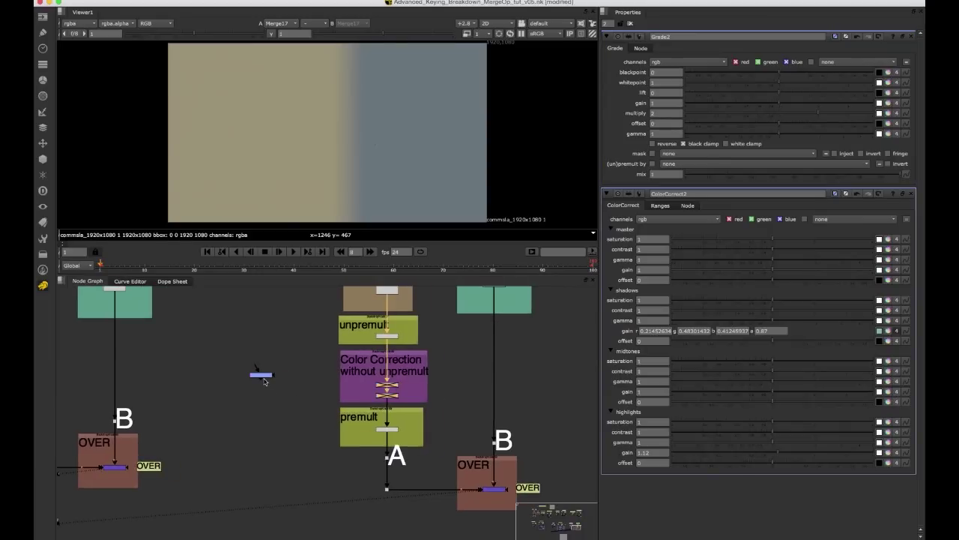
left_click_drag(261, 374, 393, 369)
middle_click_drag(280, 388, 450, 396)
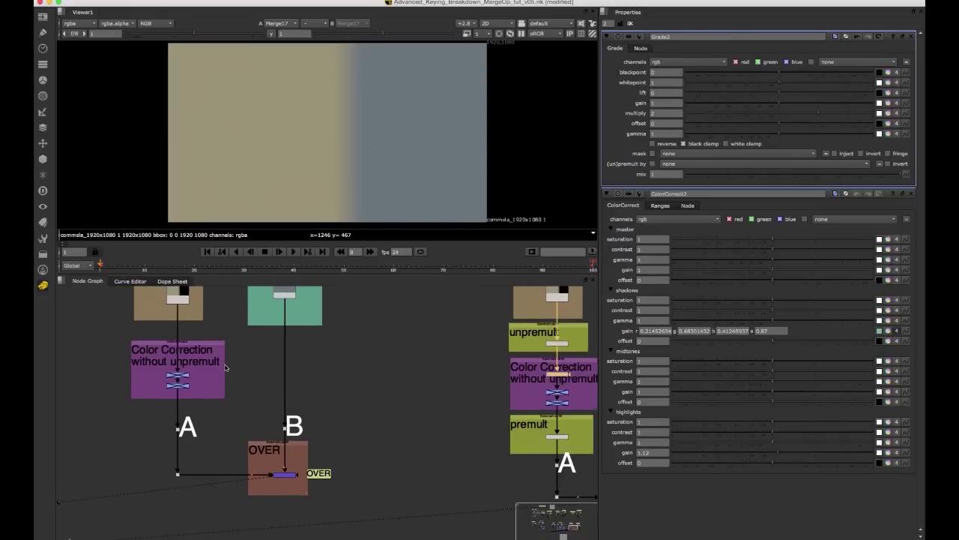
Paste a copy of the multiply Grade below the disabled corrections in the WRONG setup's color correction group
left_click(206, 374)
key("super+v")
left_click_drag(204, 371, 229, 413)
left_click(233, 416)
Assign the WRONG setup's OVER merge to viewer input 1 and the RIGHT setup's OVER merge to input 2
middle_click_drag(307, 465, 245, 408)
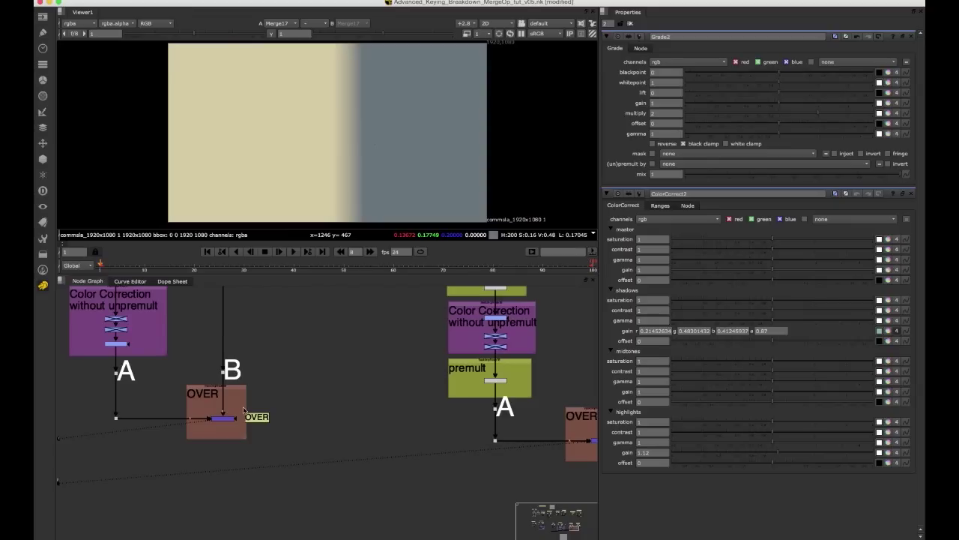
left_click(225, 418)
left_click(314, 376)
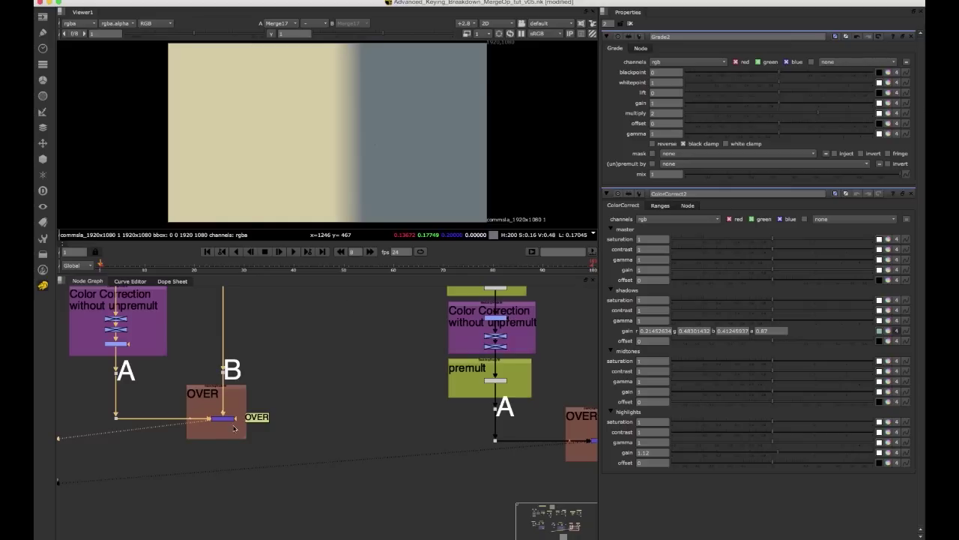
middle_click_drag(544, 422, 451, 418)
key("2")
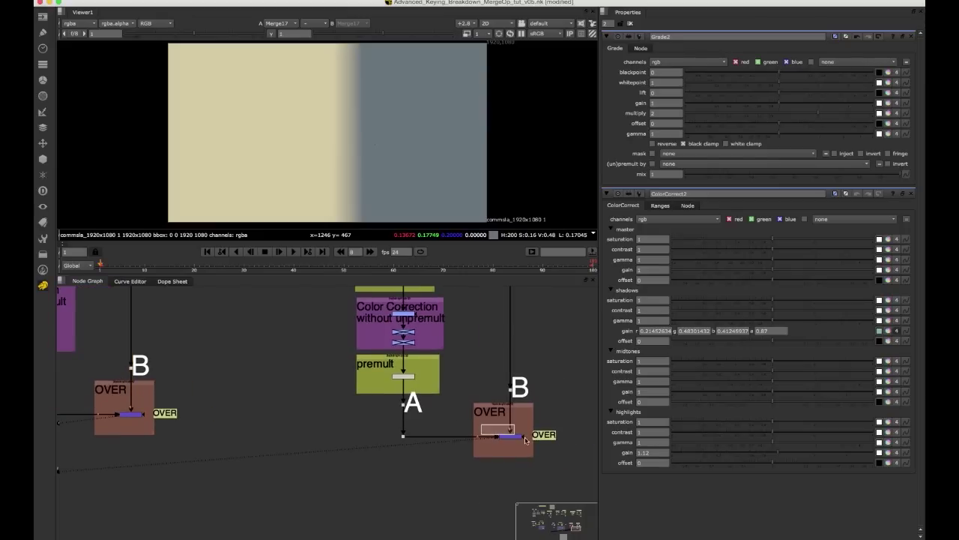
Switch repeatedly between the two OVER merges to compare their soft edges under the multiply Grade, ending on the WRONG one
key("1")
key("2")
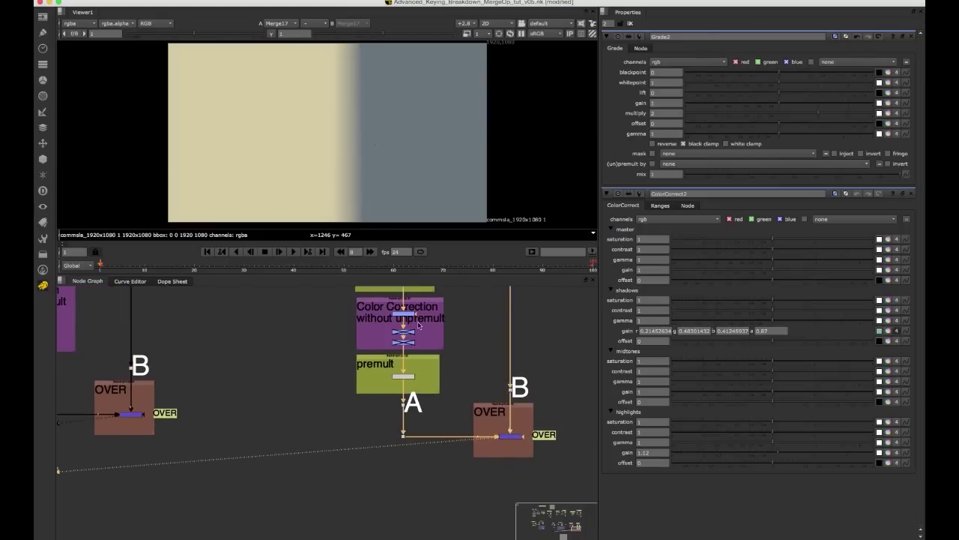
key("1")
key("2")
key("1")
key("2")
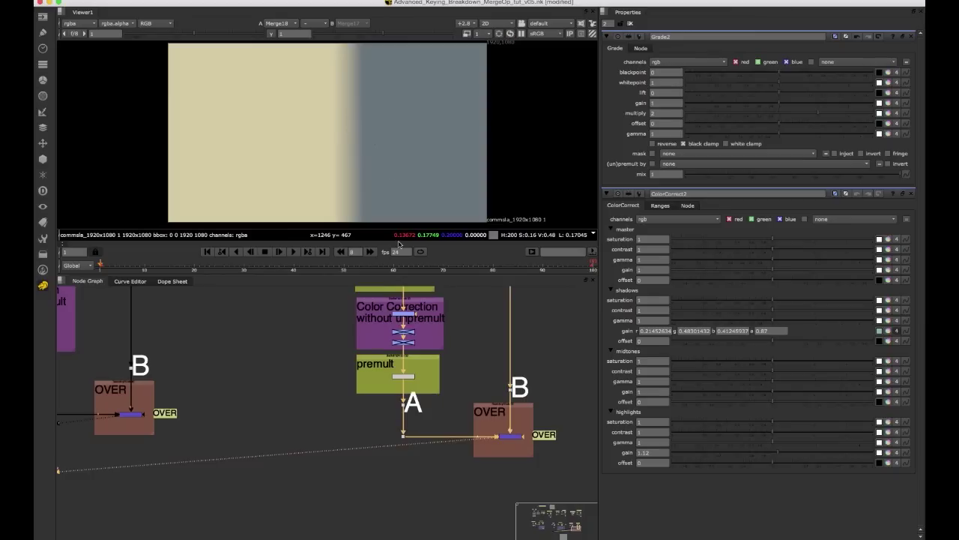
scroll(362, 157, "down", 1)
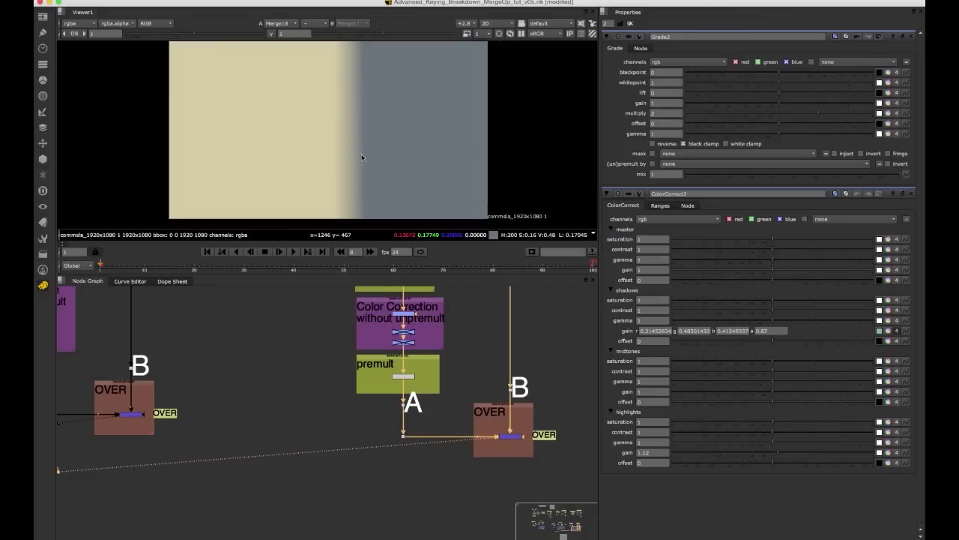
scroll(345, 152, "up", 3)
scroll(336, 177, "down", 2)
key("1")
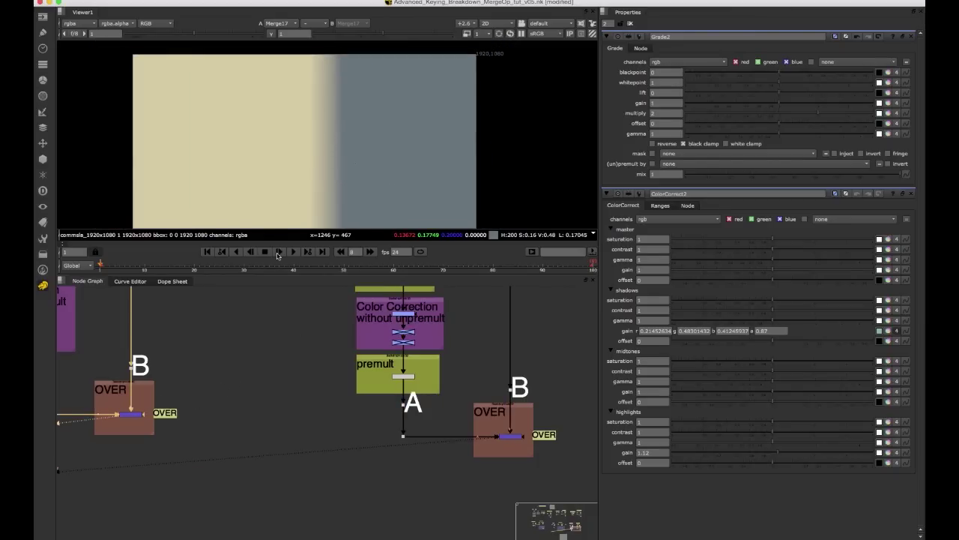
Examine the RIGHT setup's unpremult, correction and premult chain, and compare it with the WRONG setup's direct color correction
middle_click_drag(301, 361, 306, 384)
middle_click_drag(416, 342, 416, 358)
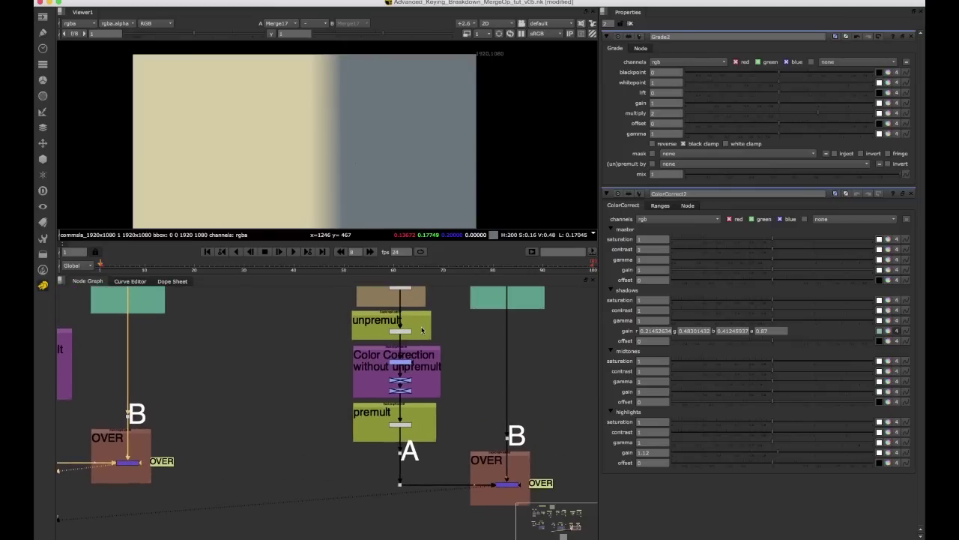
left_click(422, 329)
left_click_drag(440, 410, 374, 441)
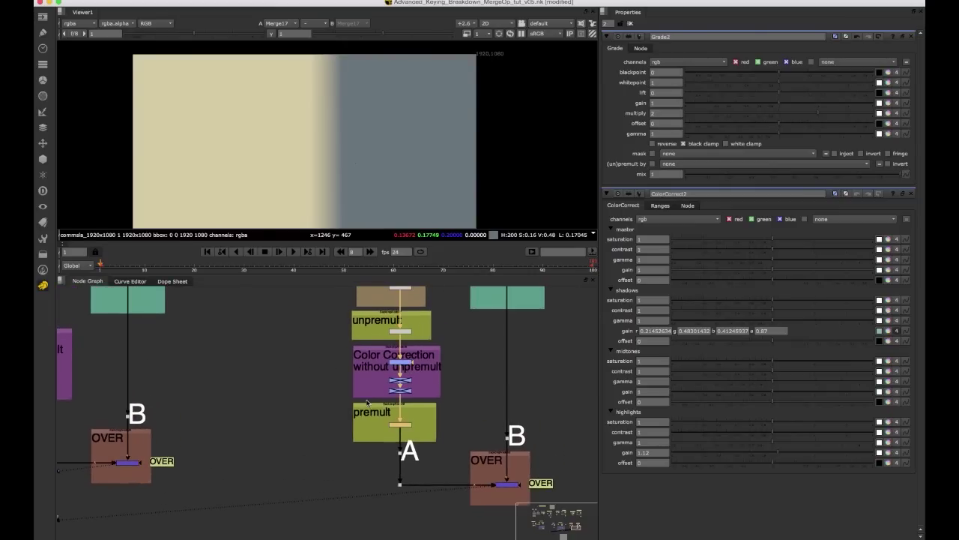
middle_click_drag(221, 406, 278, 363)
middle_click_drag(224, 386, 284, 410)
middle_click_drag(292, 363, 288, 390)
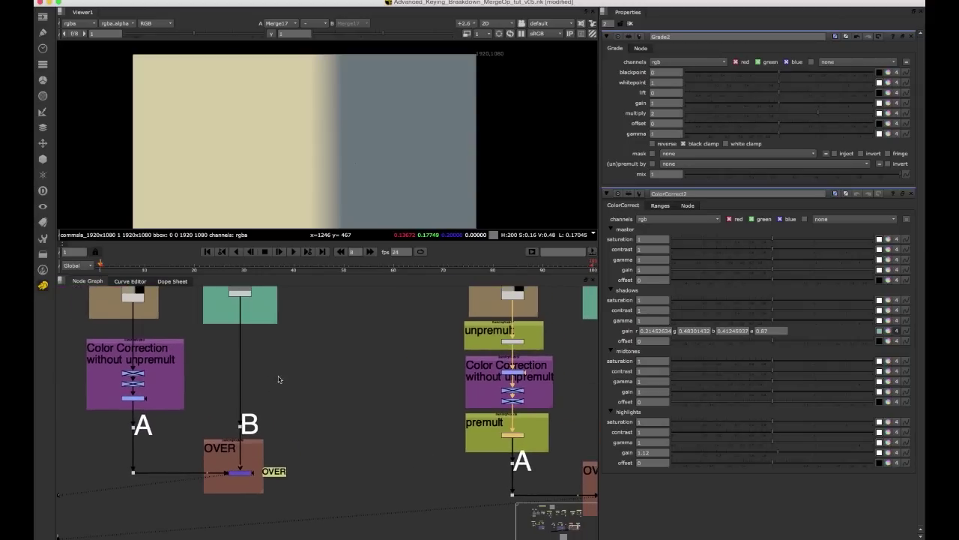
scroll(139, 409, "up", 3)
mouse_move(139, 414)
middle_mouse_down()
mouse_move(141, 367)
mouse_move(163, 376)
middle_mouse_up()
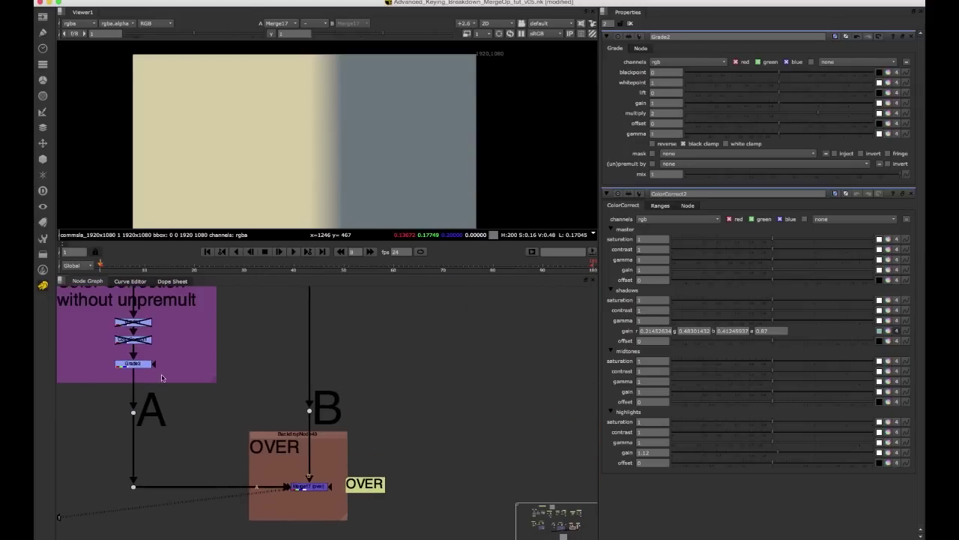
mouse_move(163, 305)
middle_mouse_down()
mouse_move(261, 383)
mouse_move(257, 391)
mouse_move(229, 386)
middle_mouse_up()
Review the Grade's multiply setting and where the Grade sits between the RIGHT setup's unpremult and premult nodes
left_click(667, 113)
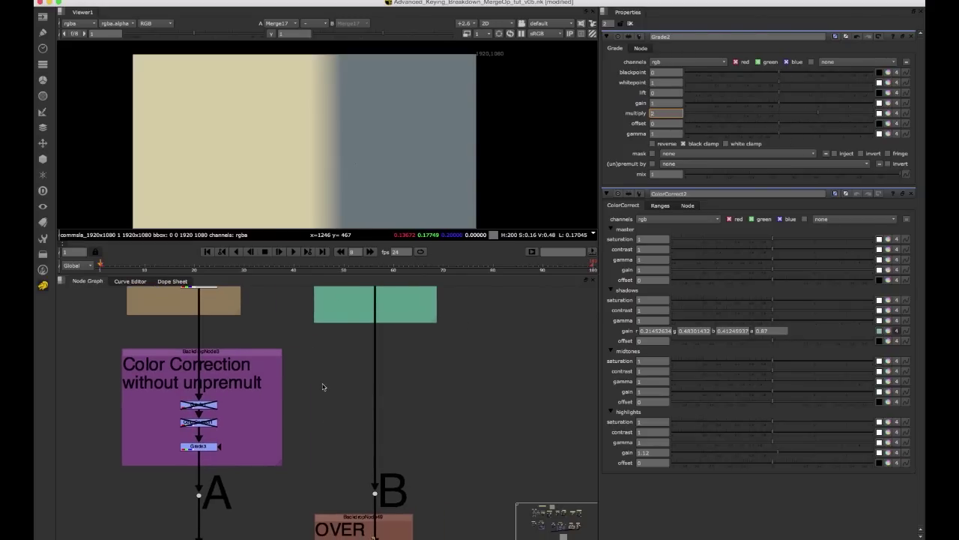
scroll(321, 393, "down", 2)
middle_click_drag(320, 401, 241, 399)
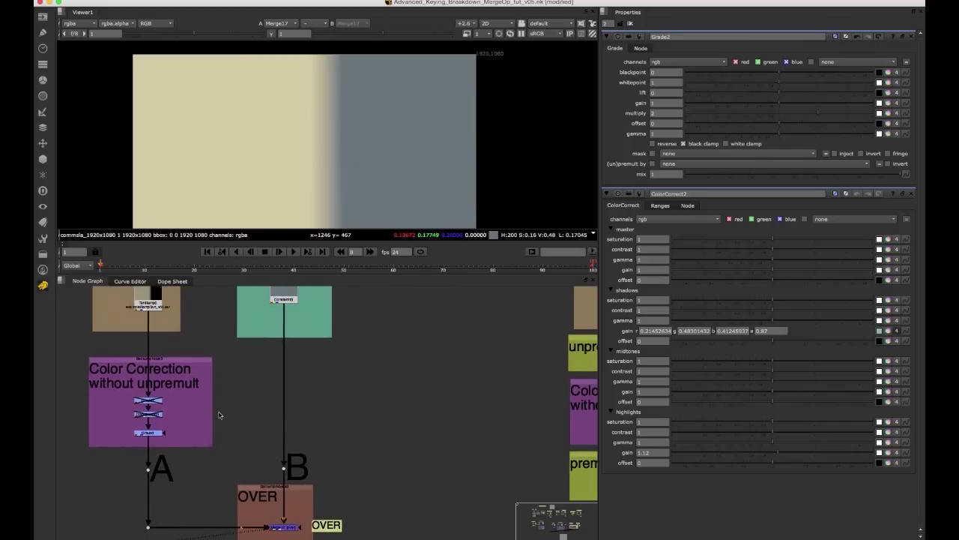
scroll(218, 416, "down", 2)
middle_click_drag(242, 432, 237, 402)
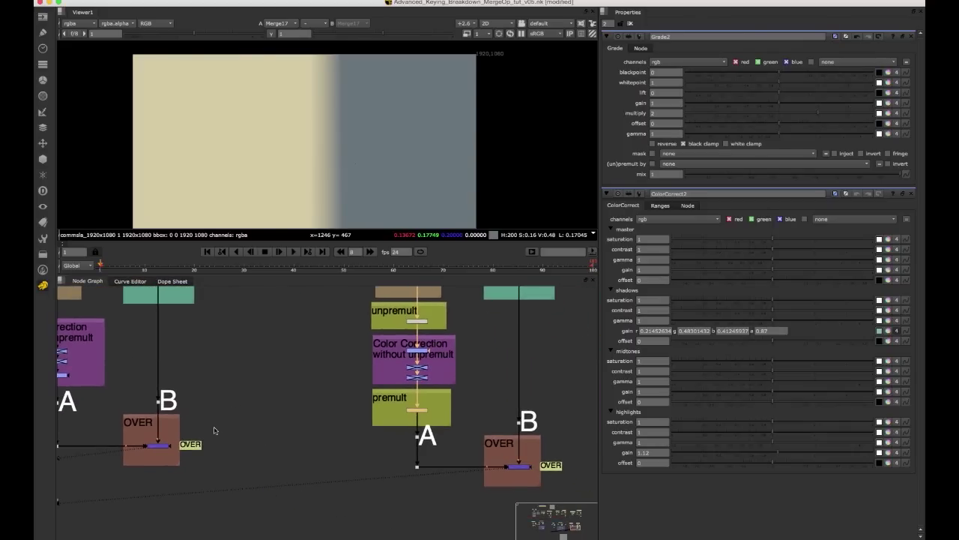
middle_click_drag(331, 438, 271, 427)
scroll(247, 410, "down", 2)
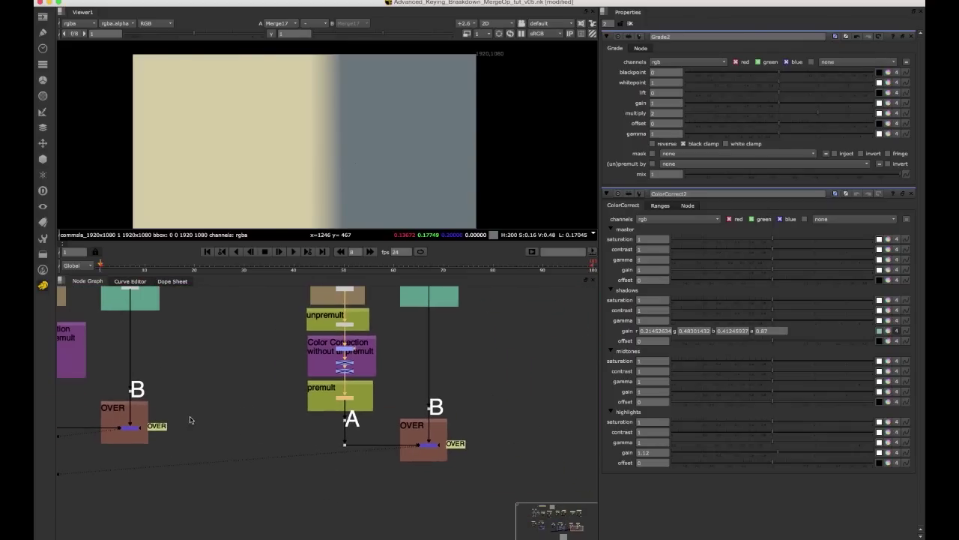
scroll(375, 322, "up", 2)
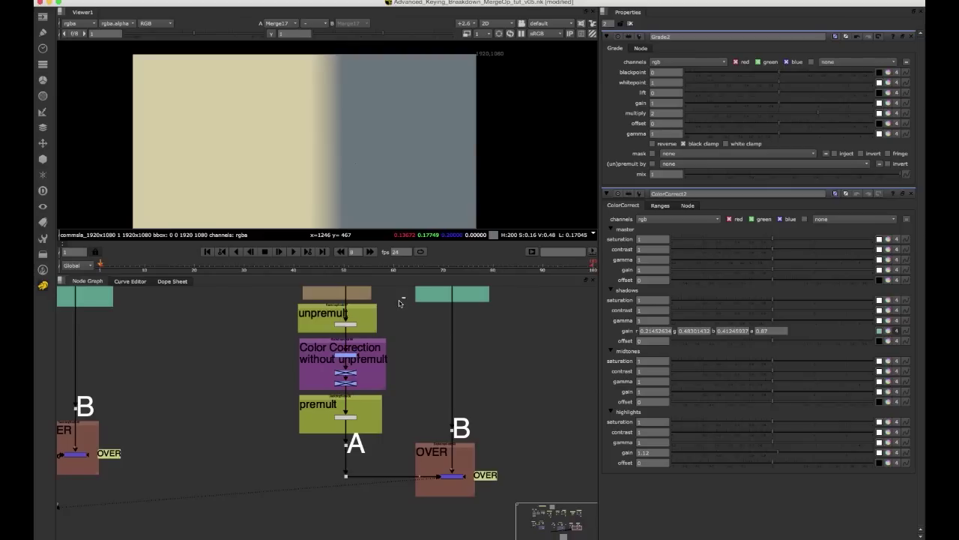
left_click_drag(399, 301, 272, 347)
left_click_drag(275, 388, 412, 449)
middle_click_drag(373, 389, 360, 409)
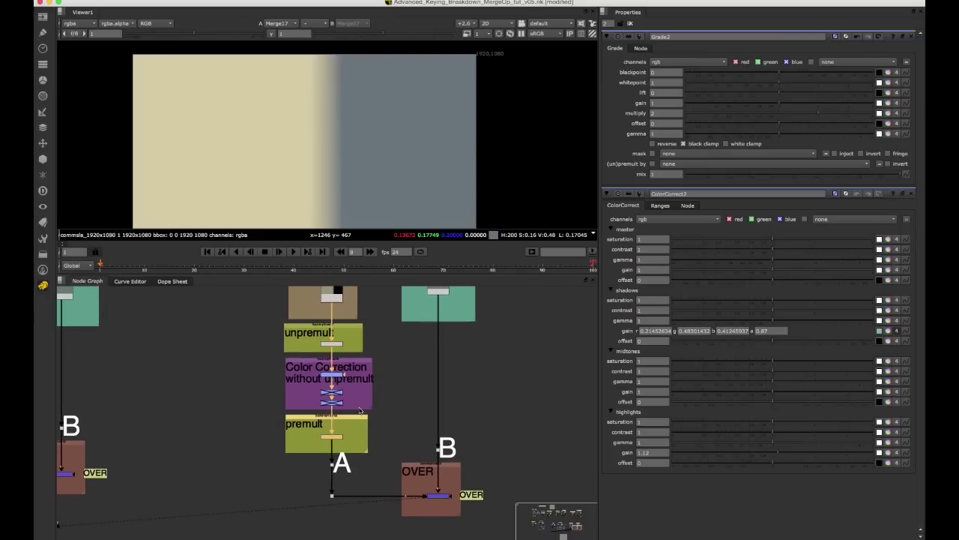
Disable the multiply Grade in the RIGHT setup, re-enable the original Grade below it and view that Grade's result
scroll(369, 358, "up", 5)
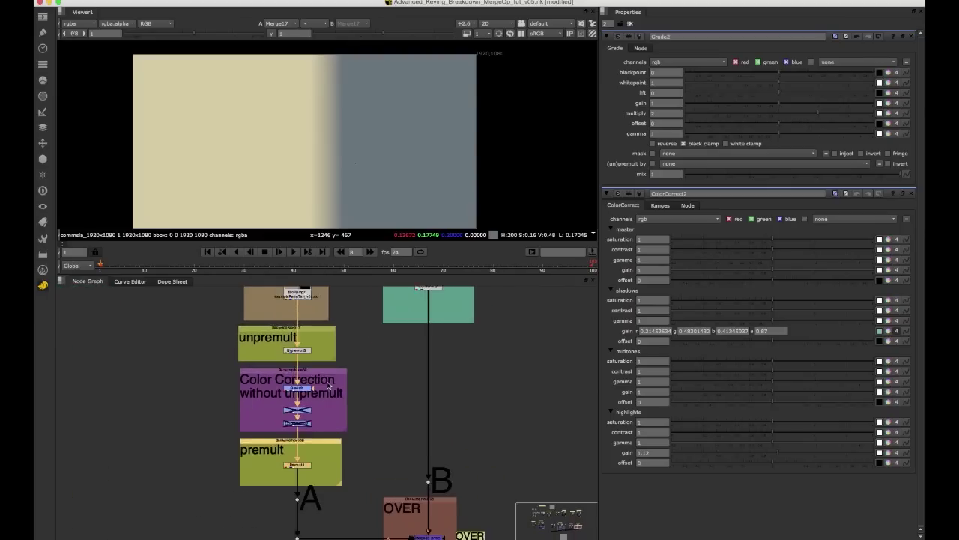
middle_click_drag(257, 389, 282, 383)
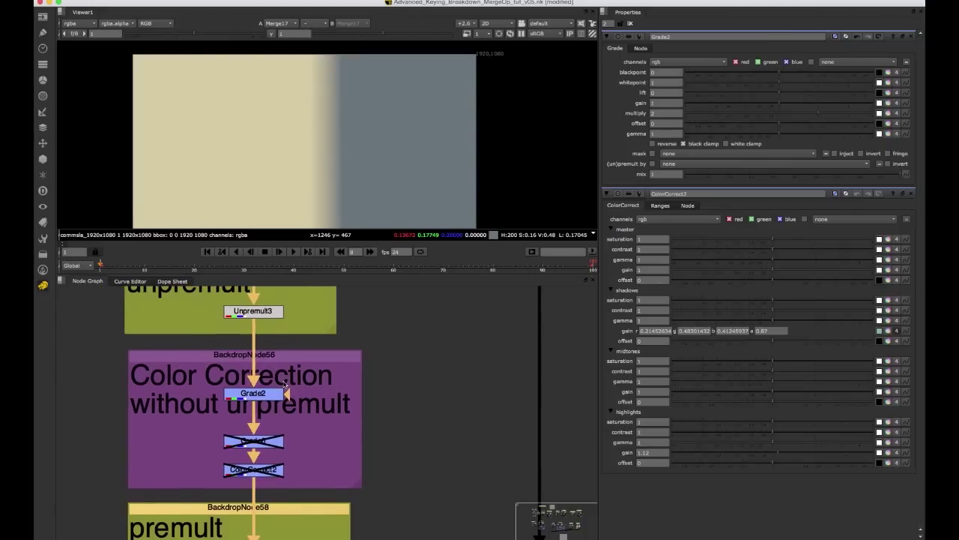
left_click(237, 398)
key("1")
key("d")
left_click(256, 446)
key("1")
key("d")
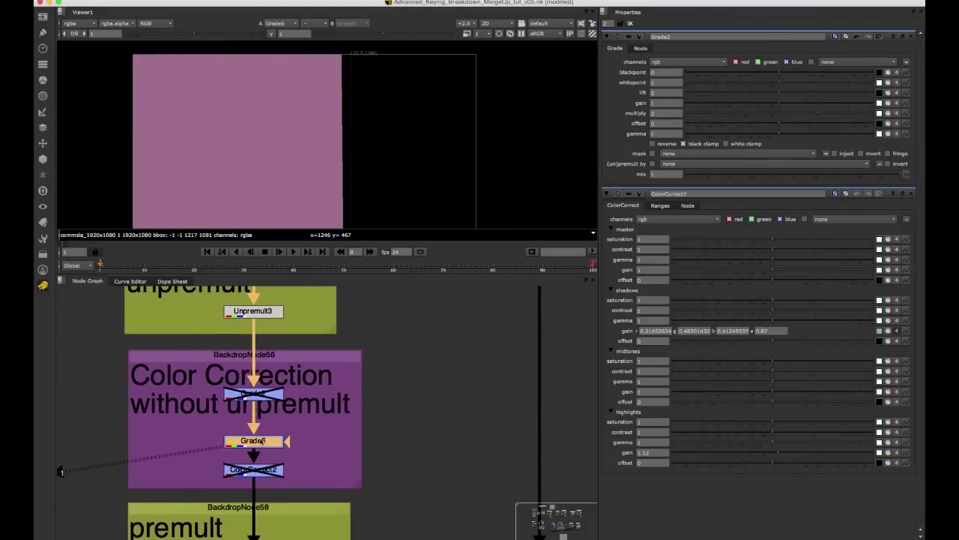
Delete all three correction nodes from the WRONG setup's color correction group
scroll(326, 395, "down", 6)
middle_click_drag(255, 423, 451, 395)
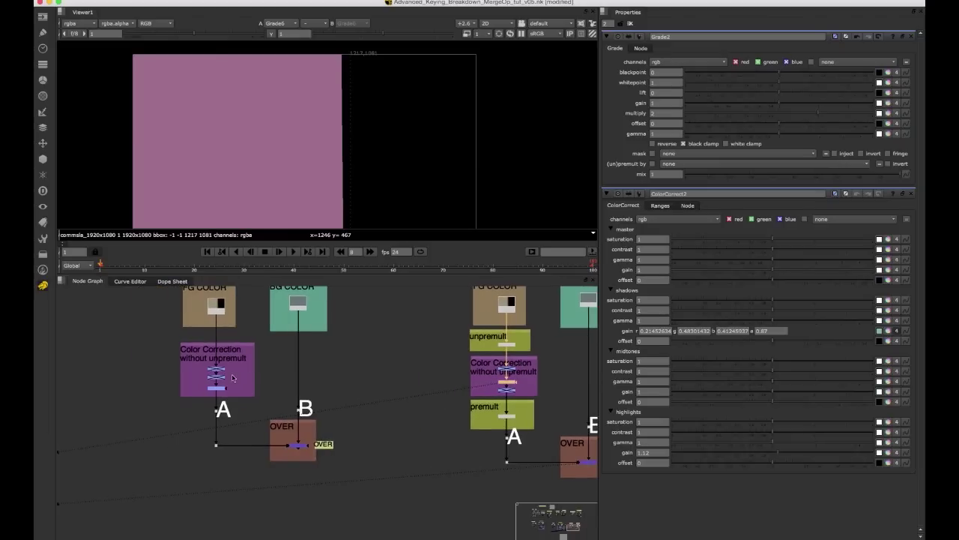
middle_click_drag(232, 375, 237, 383)
scroll(208, 386, "up", 4)
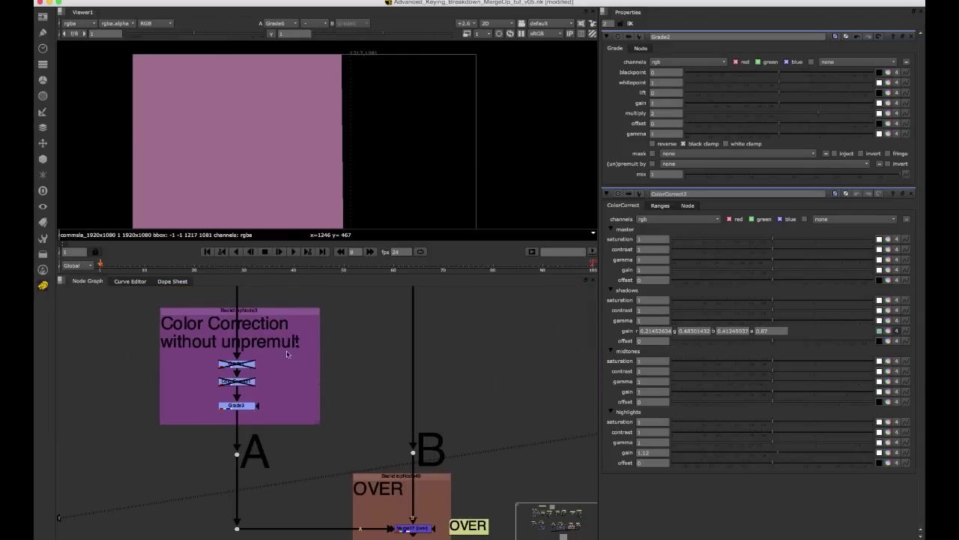
left_click_drag(288, 353, 197, 425)
key("Delete")
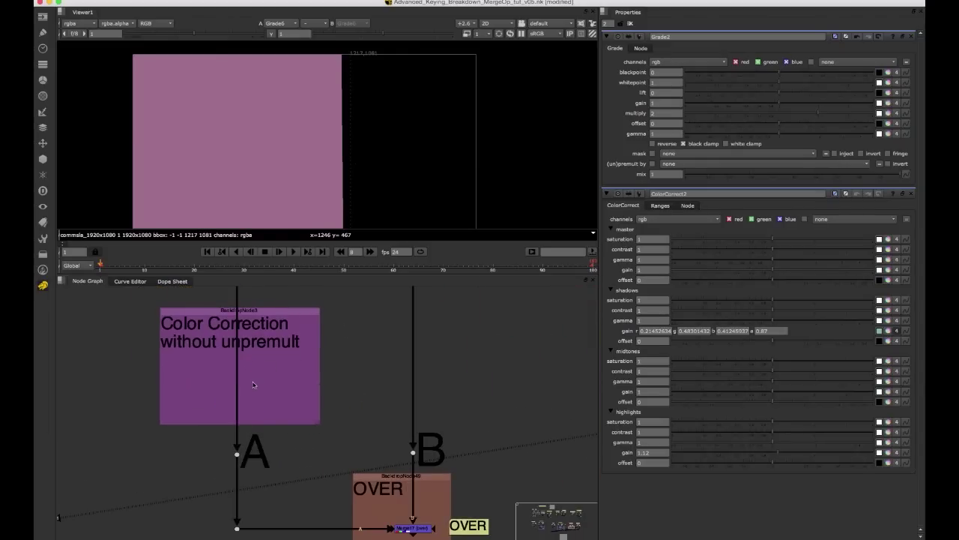
Add a Grade to the emptied WRONG correction group with gamma 0.67 and (un)premult by set to rgba.alpha
key("g")
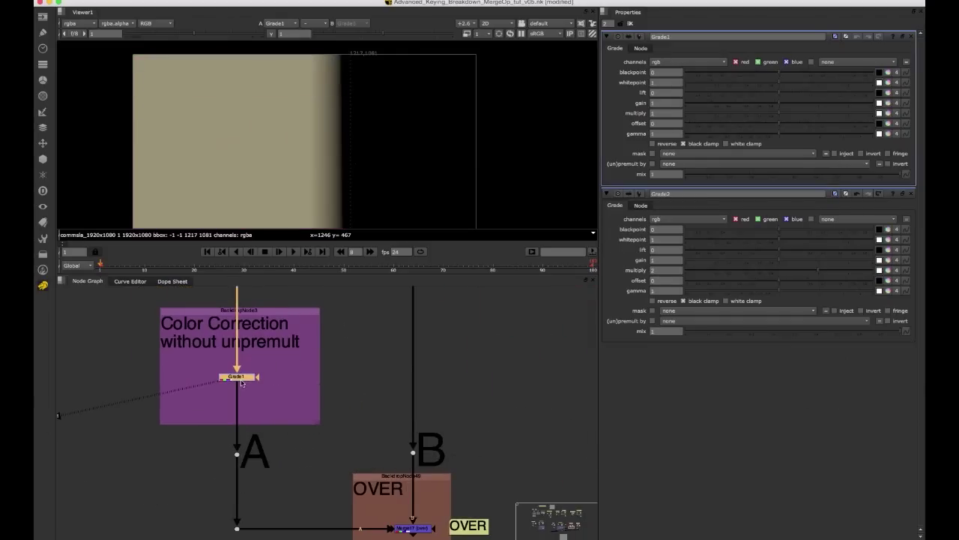
left_click(755, 136)
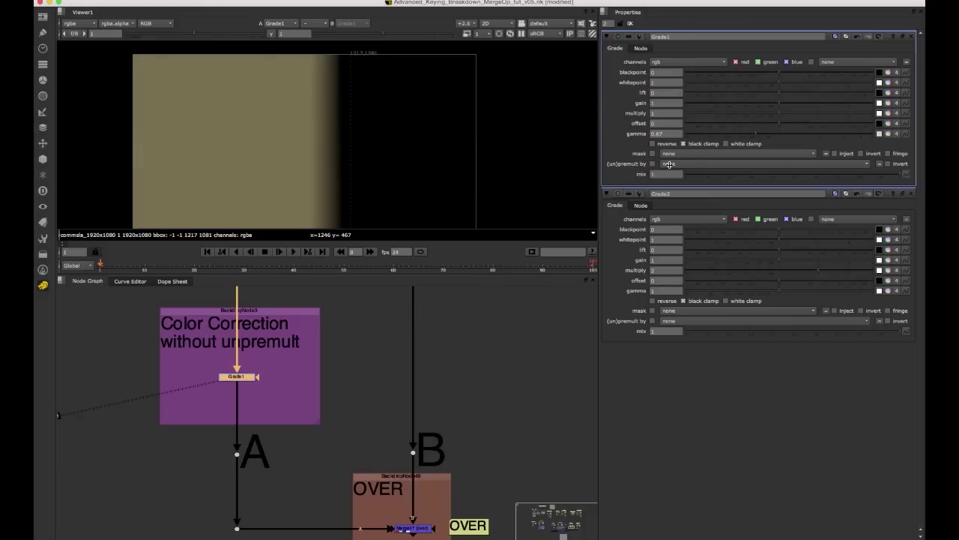
scroll(254, 393, "up", 2)
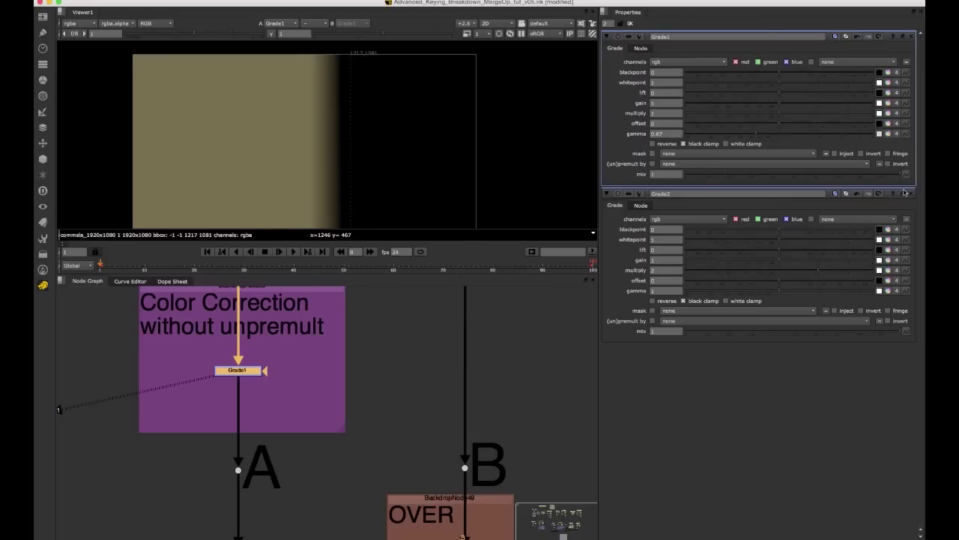
left_click(912, 193)
left_click(674, 166)
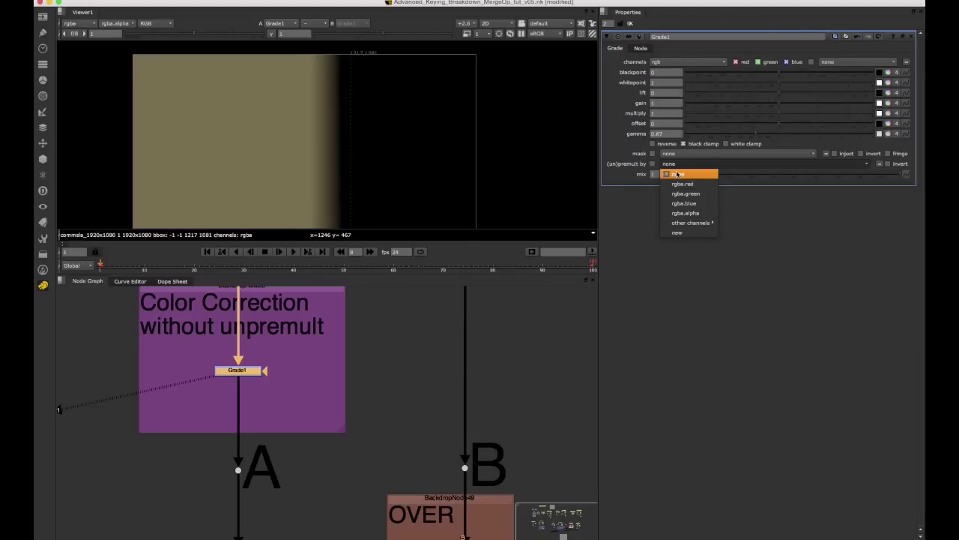
left_click(685, 214)
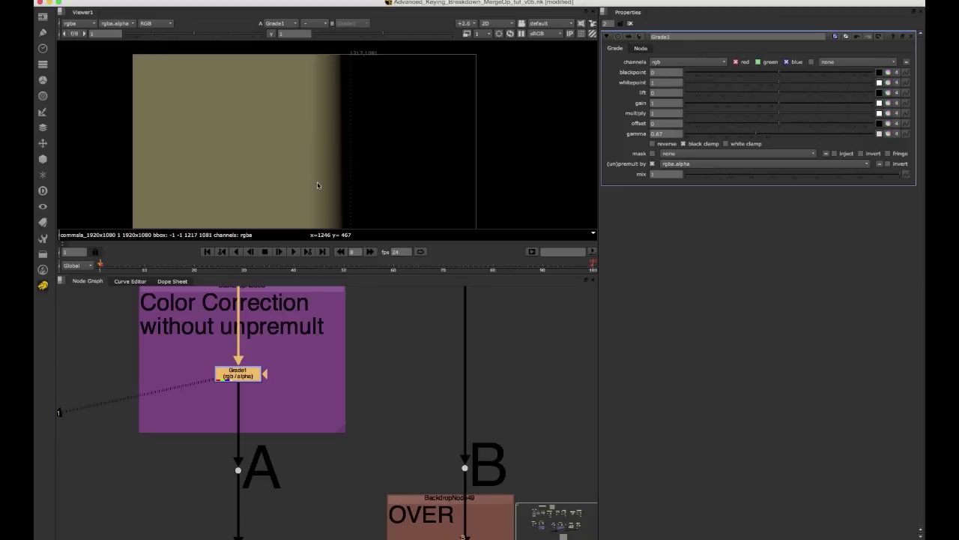
Branch an Unpremult node off the new Grade and view its result
left_click(282, 383)
key("Tab")
type("unpre")
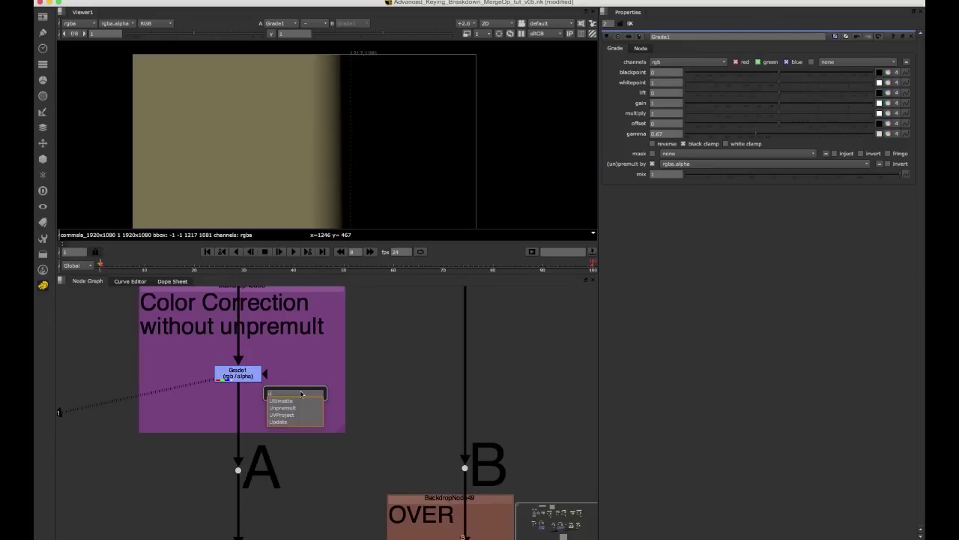
key("Return")
left_click_drag(288, 375, 301, 400)
key("1")
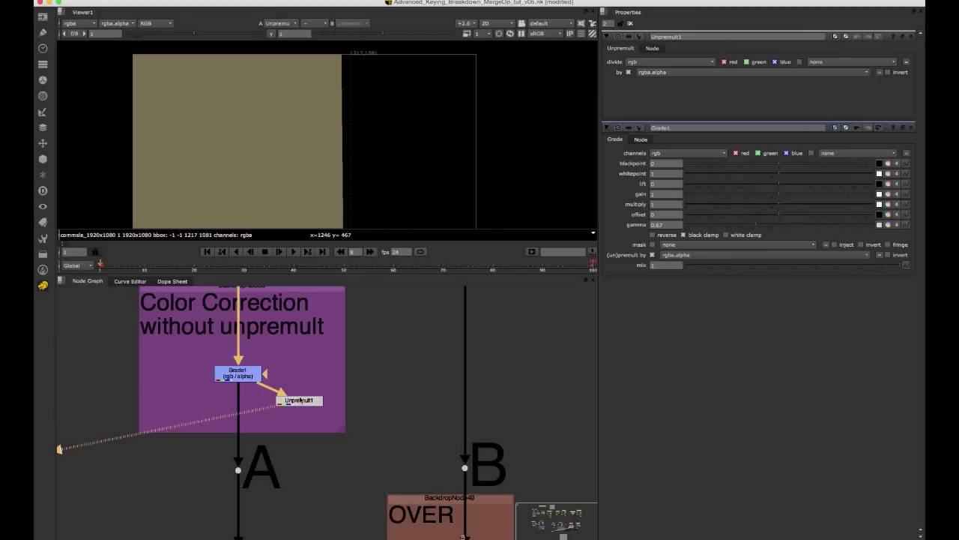
Toggle the new Grade off and on to check its correction through the Unpremult, and inspect the WRONG setup's nodes
scroll(235, 369, "down", 2)
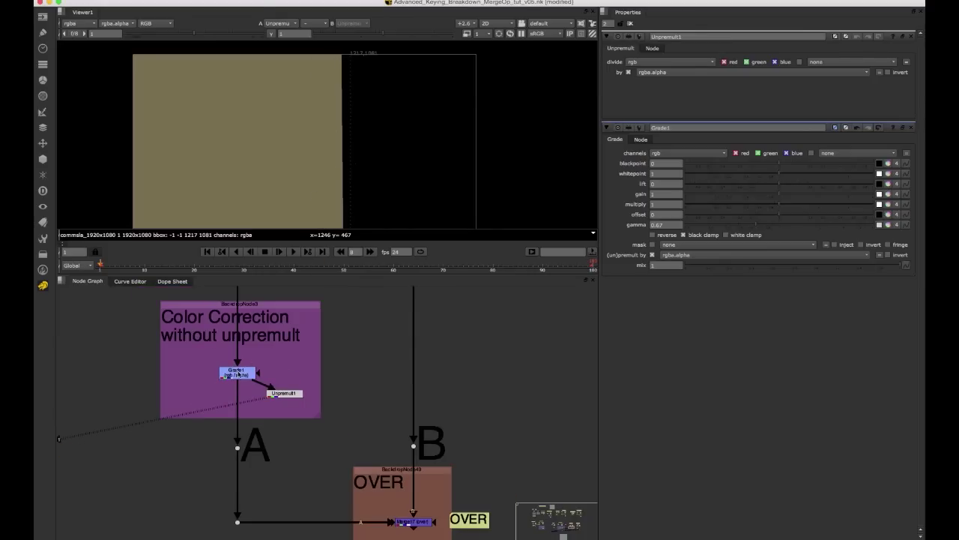
left_click(244, 373)
key("d")
key("d")
scroll(290, 424, "up", 2)
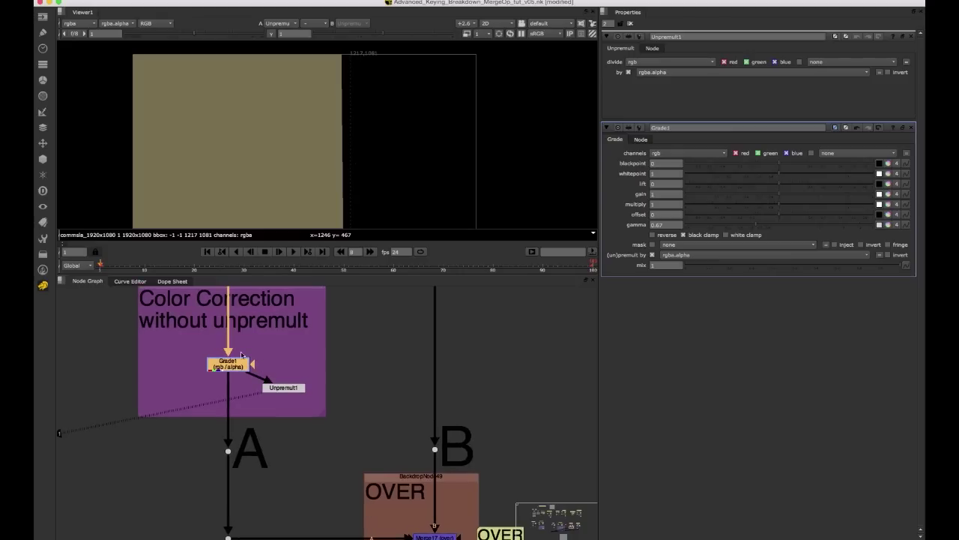
left_click_drag(187, 341, 260, 374)
middle_click_drag(398, 377, 272, 373)
scroll(282, 404, "down", 3)
scroll(281, 404, "up", 3)
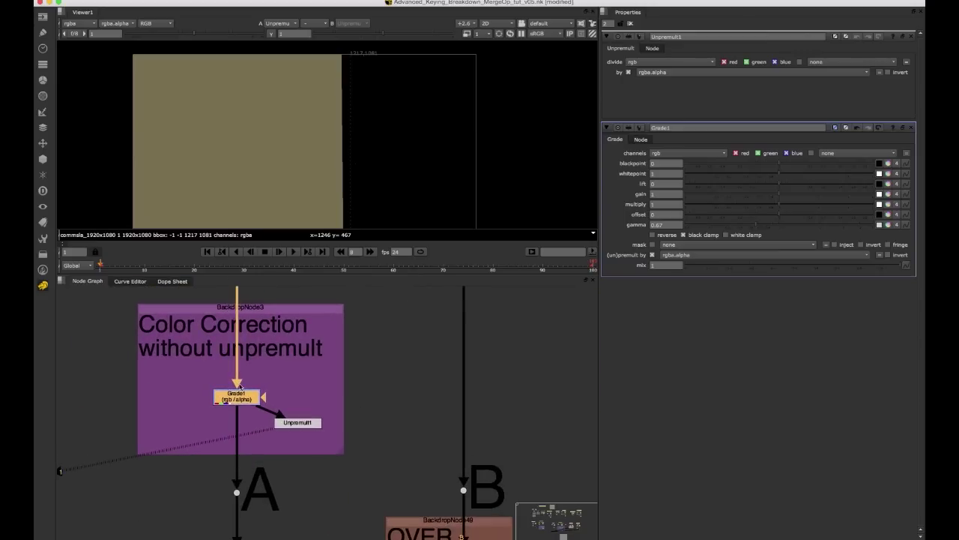
Reposition the Grade and Unpremult nodes in the WRONG correction group, and delete the Unpremult
left_click_drag(237, 396, 254, 392)
left_click_drag(298, 425, 289, 428)
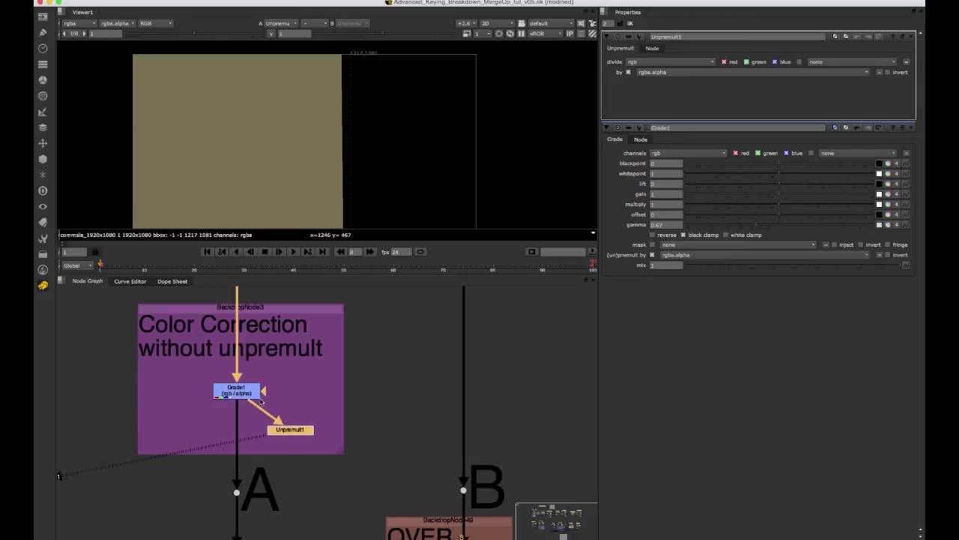
key("Delete")
Shift the RIGHT setup's premult group slightly down, clear the selection and bring both setups into view
scroll(350, 364, "down", 4)
middle_click_drag(422, 355, 296, 360)
left_click_drag(386, 315, 221, 370)
left_click_drag(410, 418, 233, 480)
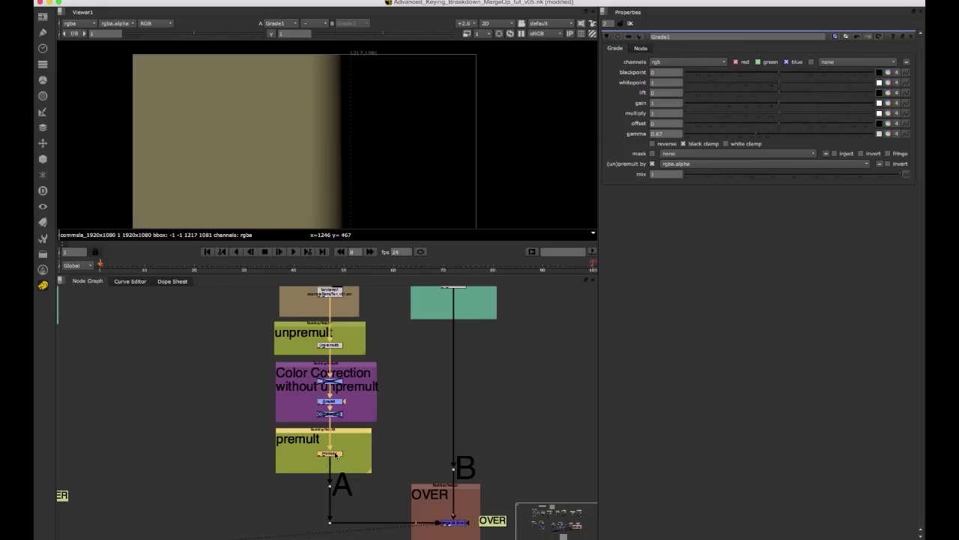
left_click_drag(335, 452, 335, 455)
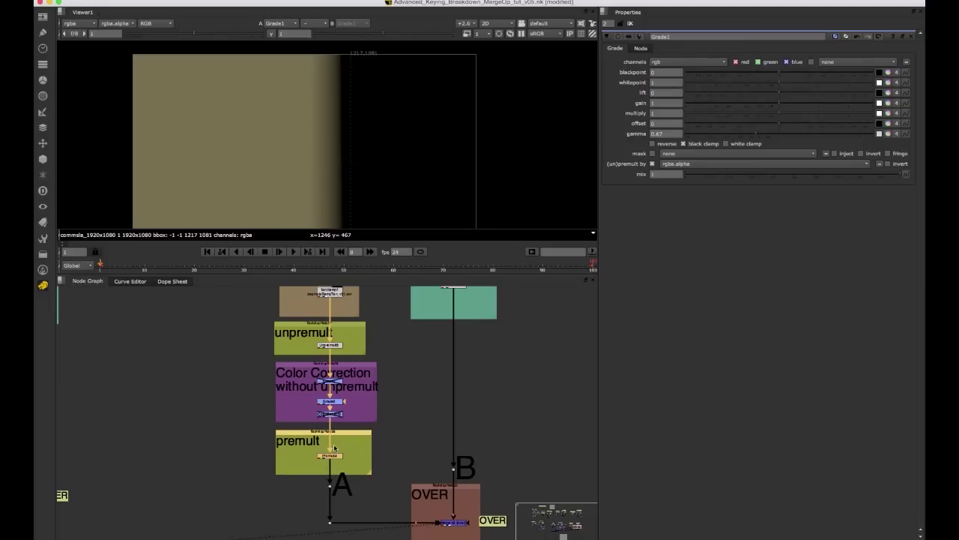
left_click(384, 389)
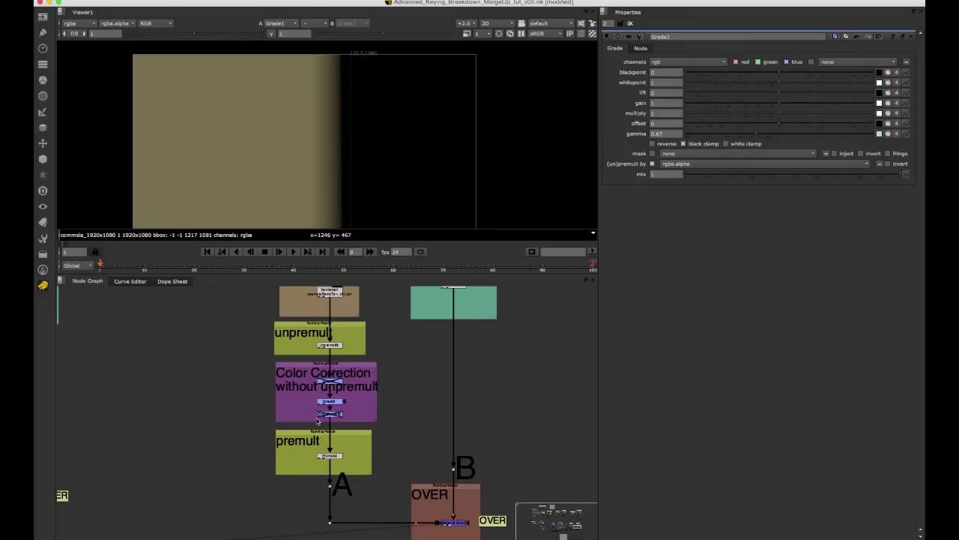
scroll(278, 397, "down", 5)
middle_click_drag(285, 380, 282, 403)
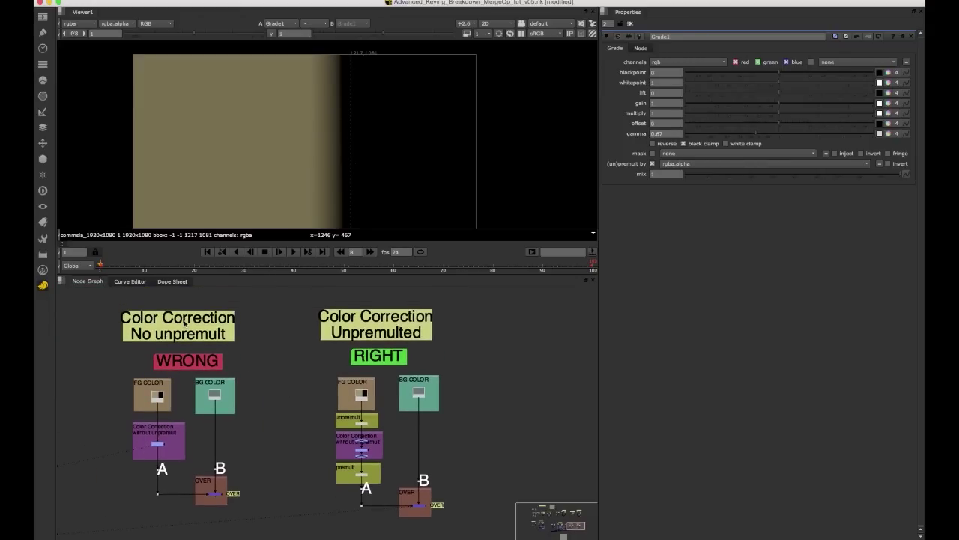
Display the RIGHT setup's OVER merge in the viewer to inspect its soft edge
scroll(188, 452, "up", 2)
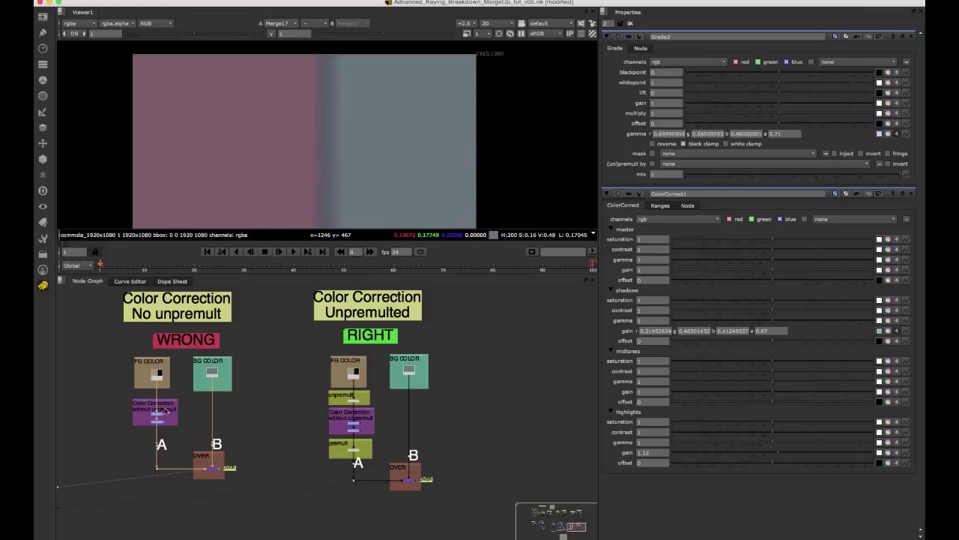
scroll(161, 411, "up", 3)
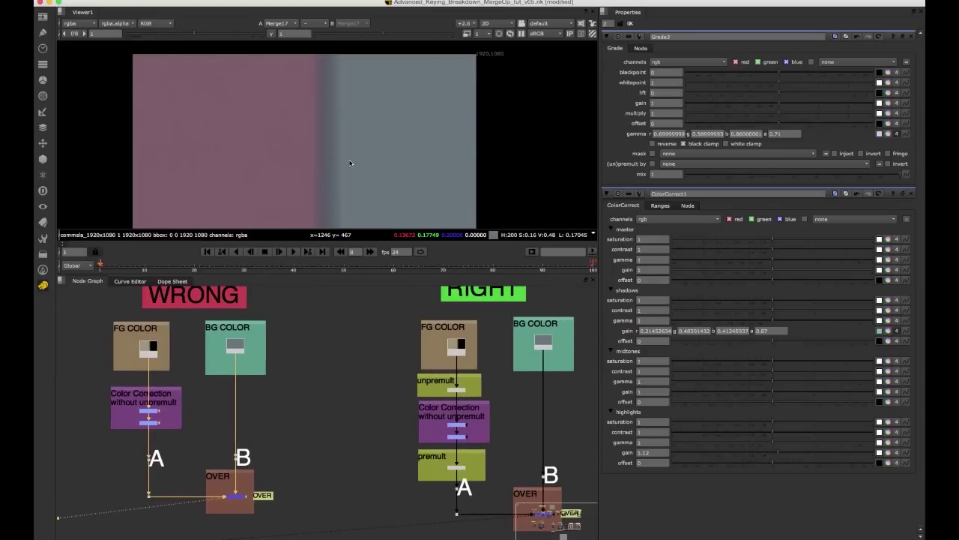
middle_click_drag(283, 453, 221, 422)
mouse_move(216, 448)
left_mouse_down()
mouse_move(143, 487)
mouse_move(225, 473)
left_mouse_up()
left_click(470, 484)
key("1")
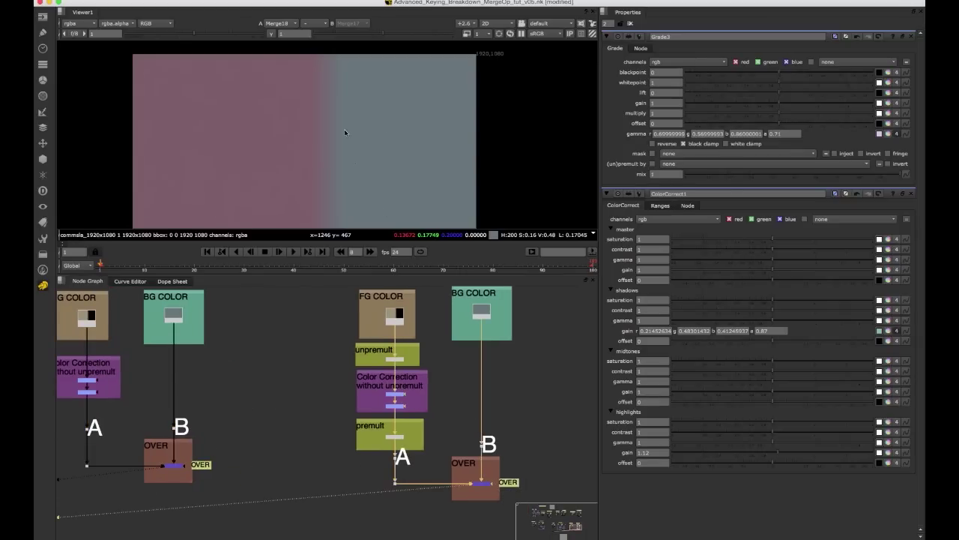
Wipe between the RIGHT and WRONG merges in the viewer and move the wipe handle to compare their soft edges
key("w")
scroll(349, 136, "down", 2)
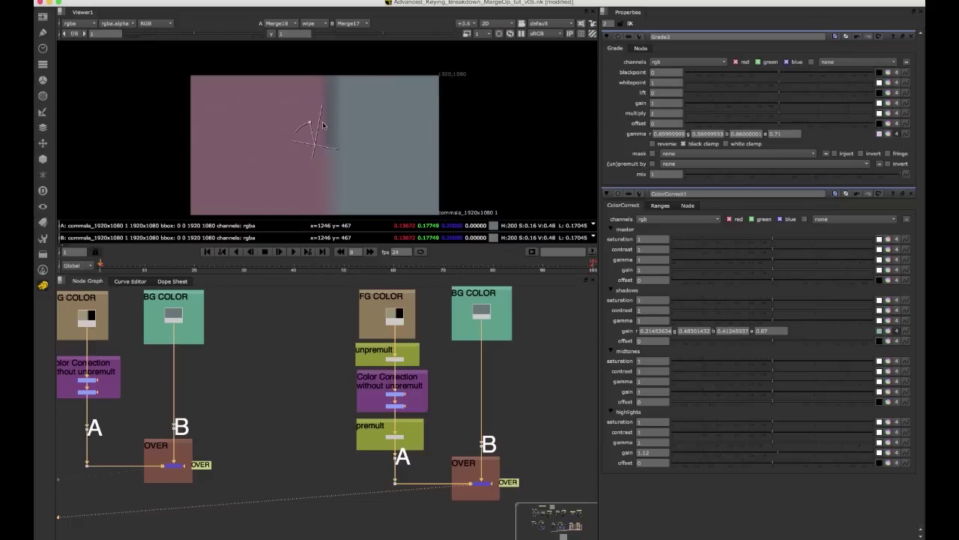
left_click_drag(319, 146, 386, 152)
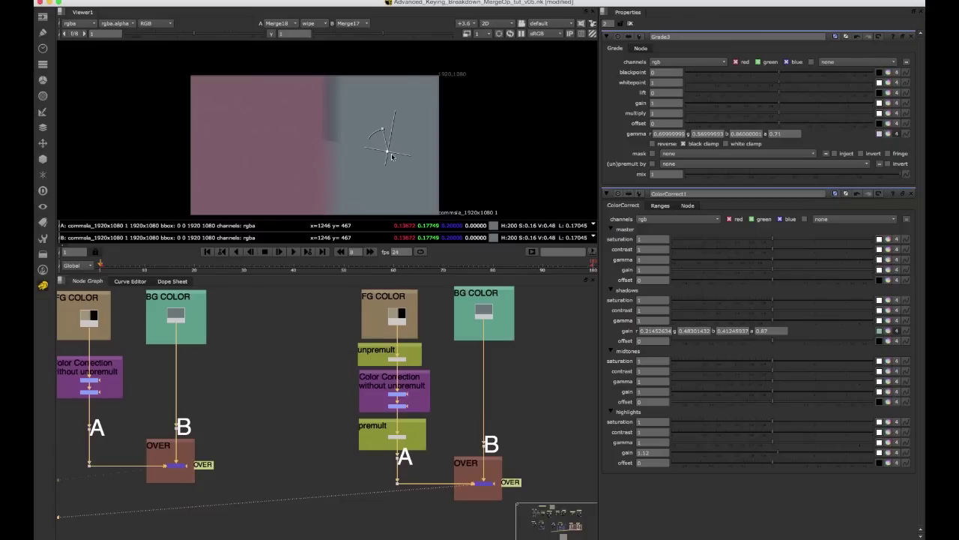
left_click_drag(388, 151, 373, 199)
middle_click_drag(372, 199, 350, 191)
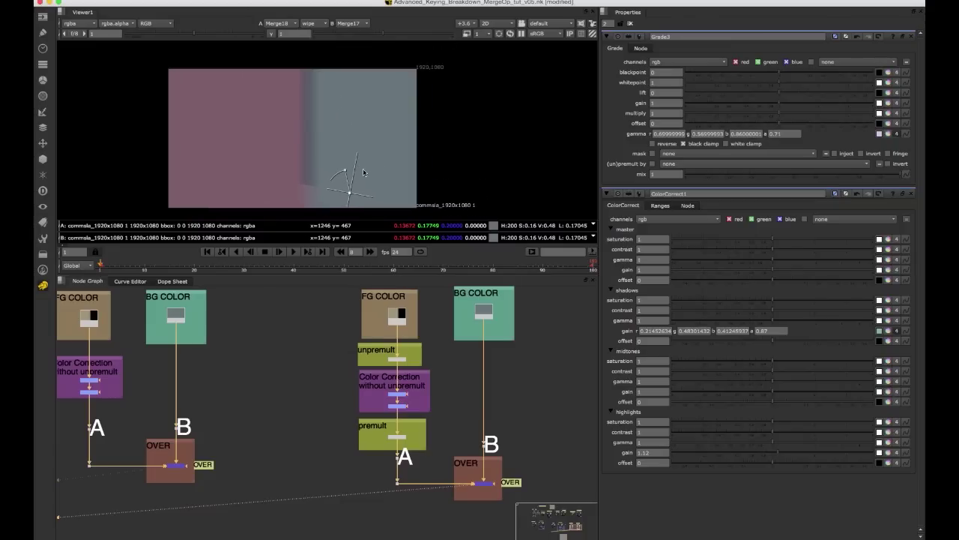
left_click_drag(349, 188, 383, 159)
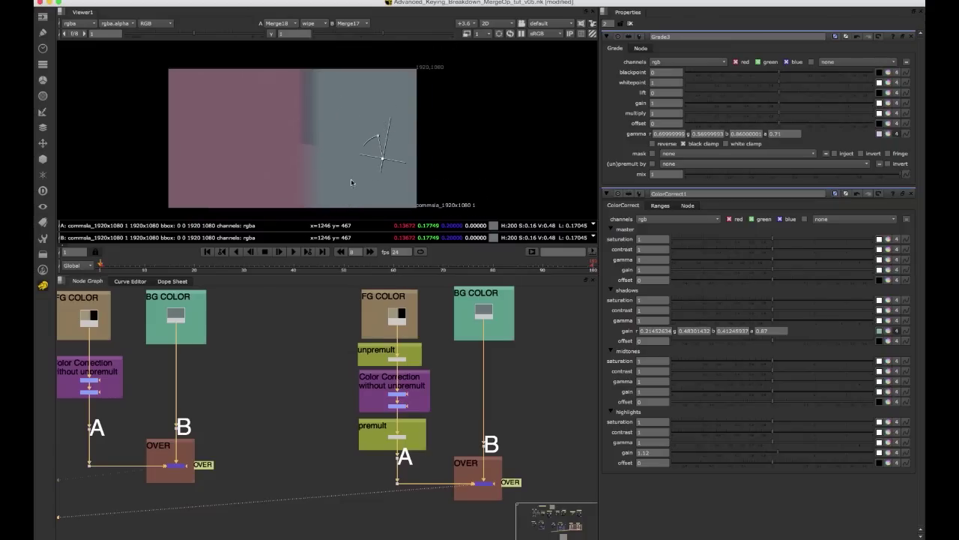
key("f")
mouse_move(441, 155)
left_mouse_down()
mouse_move(455, 127)
mouse_move(430, 152)
left_mouse_up()
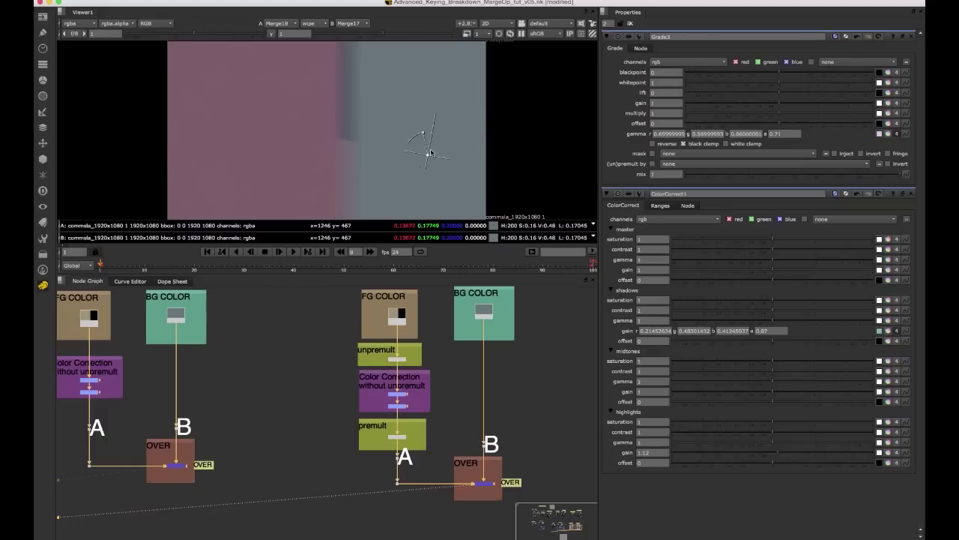